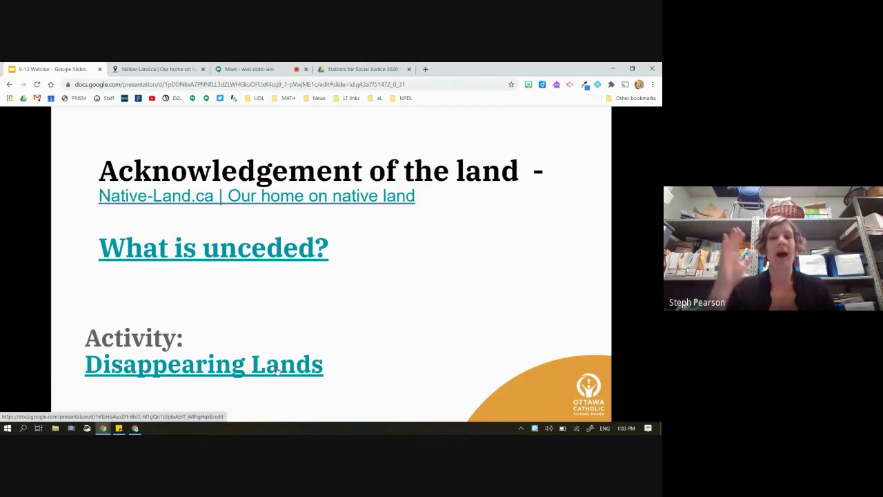
Advance the slideshow to the Language slide and reveal the prohibition sign over the Hāpara logo and the check mark beside Hapara Workspace
key(Right)
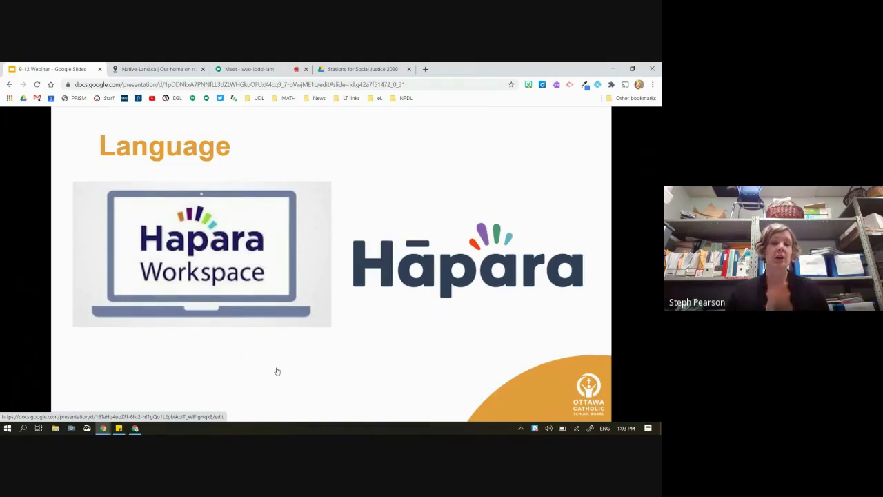
key(Right)
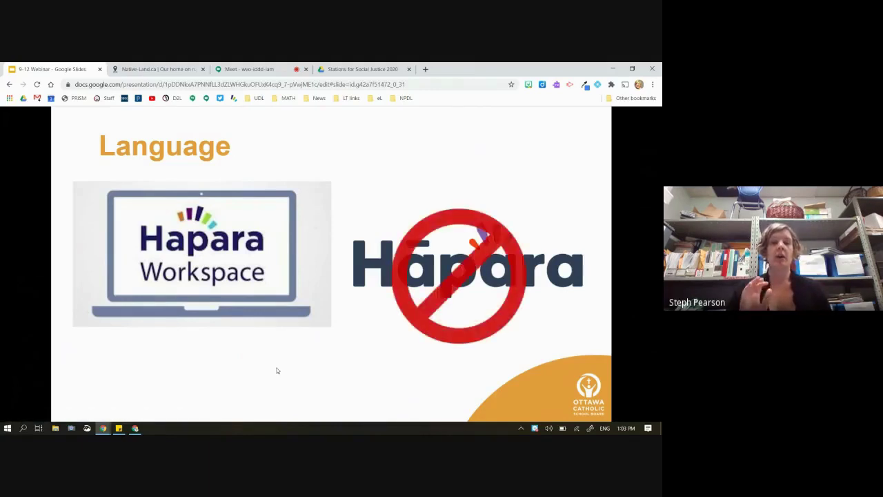
key(Right)
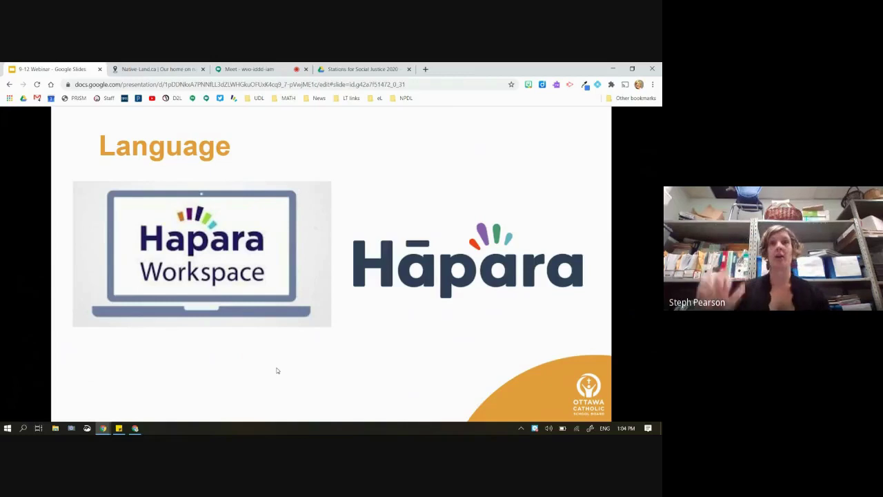
mouse_move(228, 386)
key(Right)
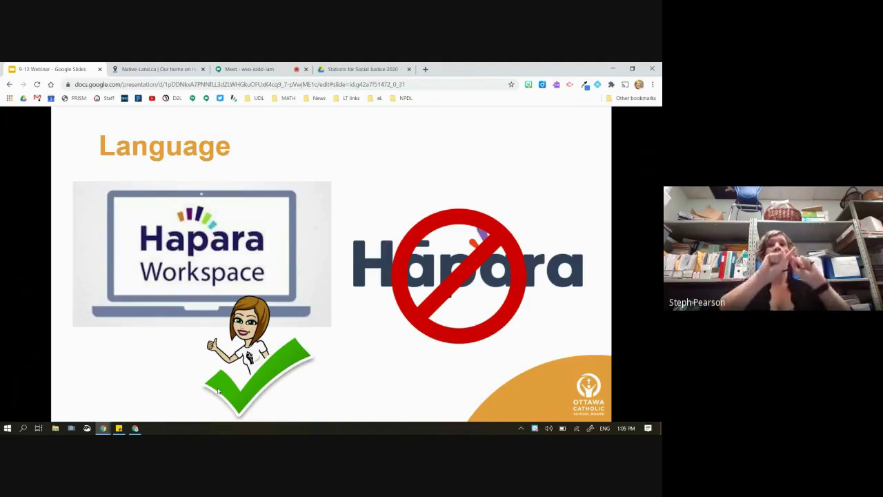
Open the Staff Portal in a new tab, then go to the Student Portal (7-12) and bring its app links into view
key(ctrl+t)
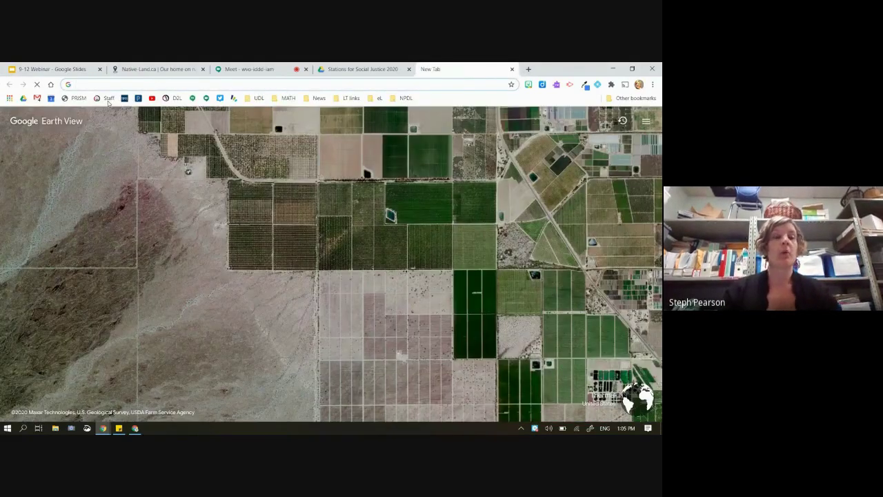
click(108, 98)
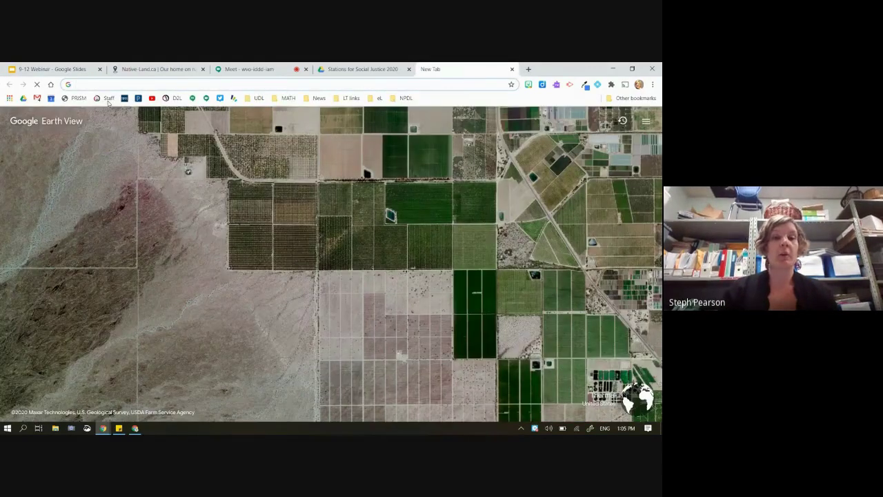
mouse_move(102, 319)
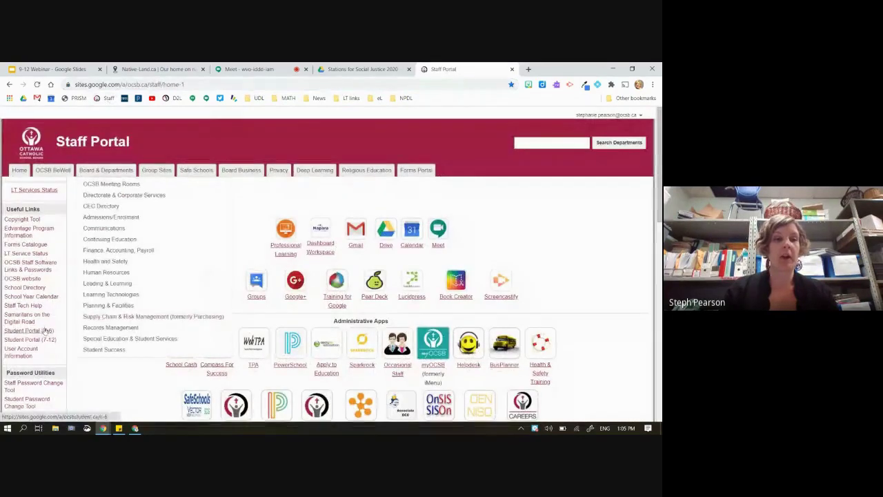
scroll(173, 337, up, 5)
scroll(173, 338, left, 2)
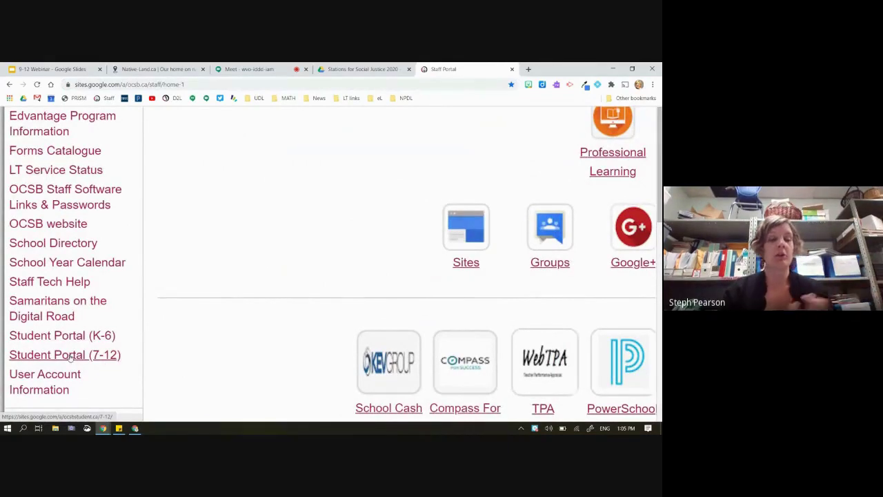
click(69, 355)
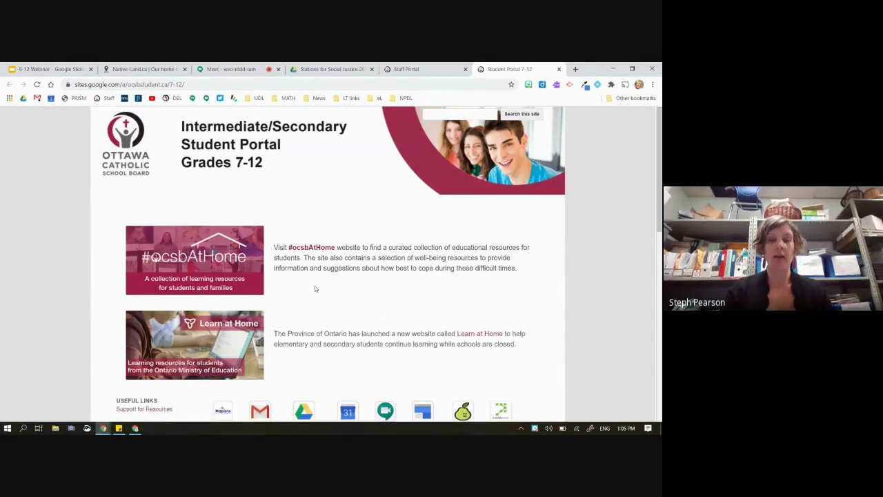
scroll(315, 286, down, 1)
scroll(315, 288, down, 3)
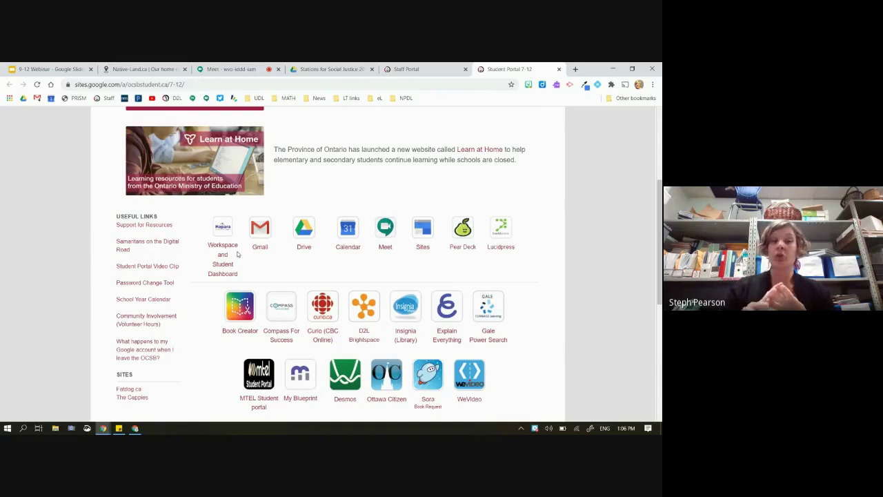
Switch to the Student17 browser profile and bring its window with the K-6 Student Portal to the front
click(640, 84)
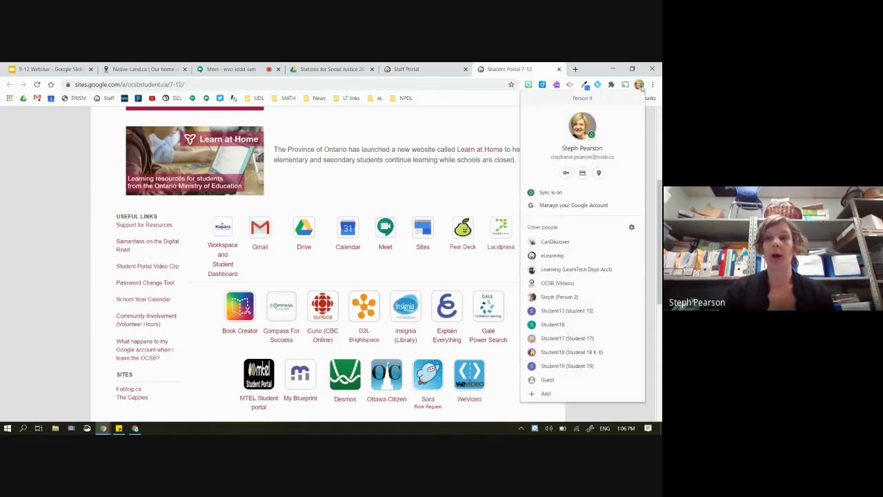
click(565, 340)
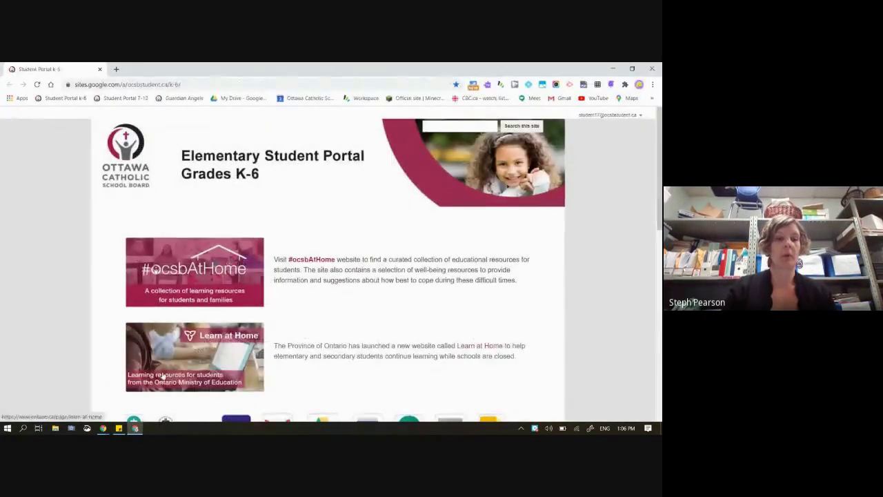
mouse_move(111, 428)
click(157, 385)
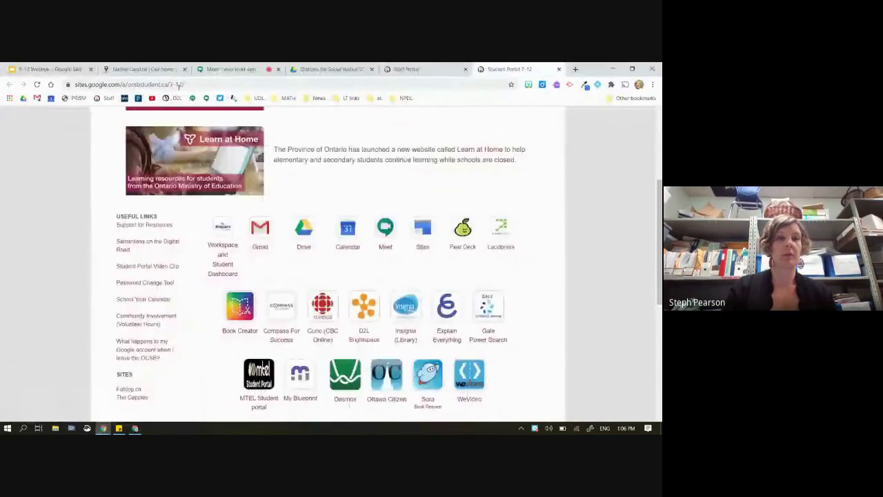
click(230, 69)
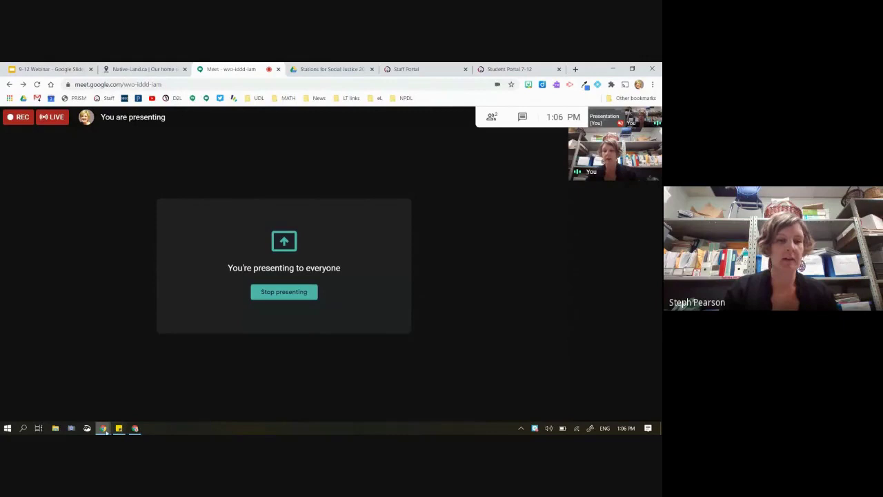
click(135, 427)
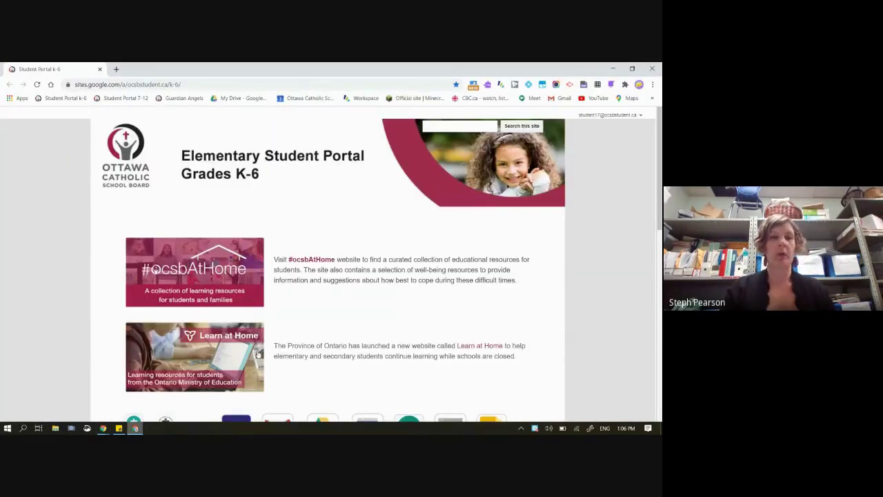
Open the Workspace and Student Dashboard from the K-6 Student Portal and look through its Workspaces list
scroll(258, 353, down, 5)
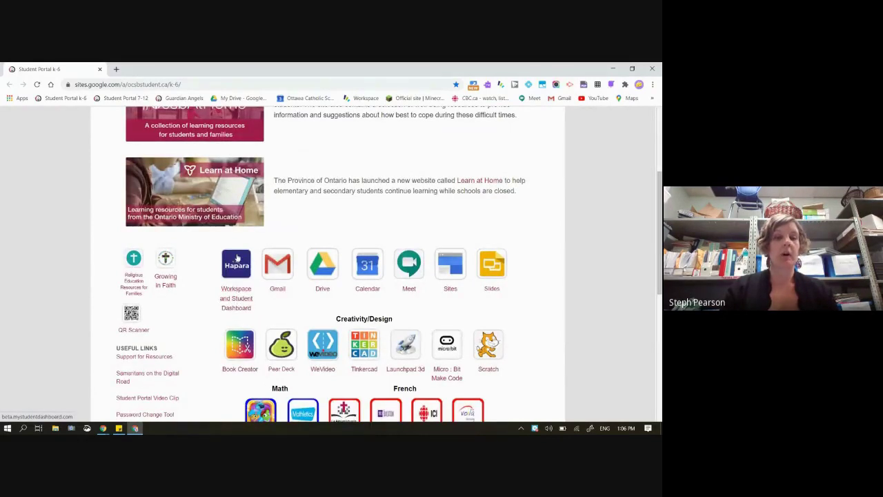
click(238, 295)
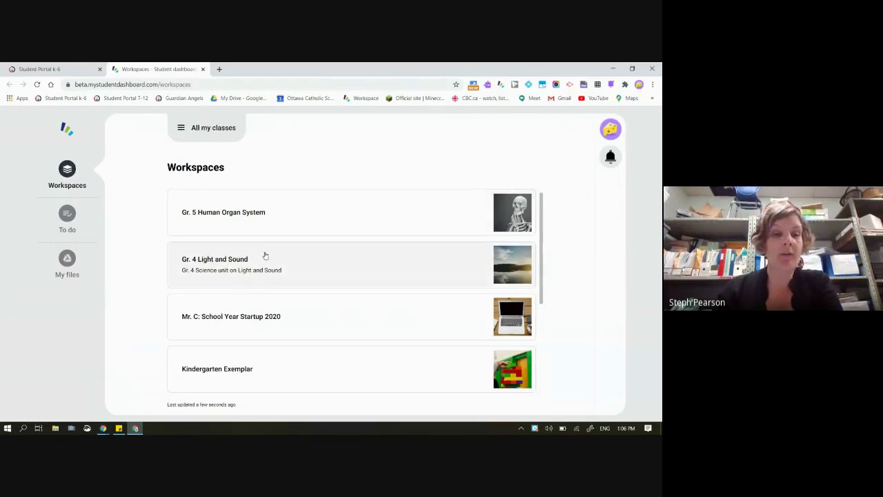
scroll(264, 255, down, 1)
scroll(264, 256, up, 1)
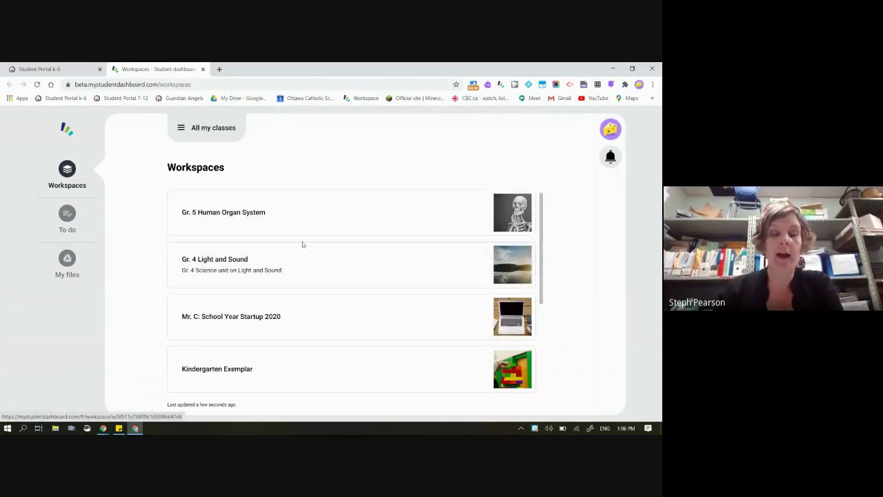
scroll(285, 327, down, 2)
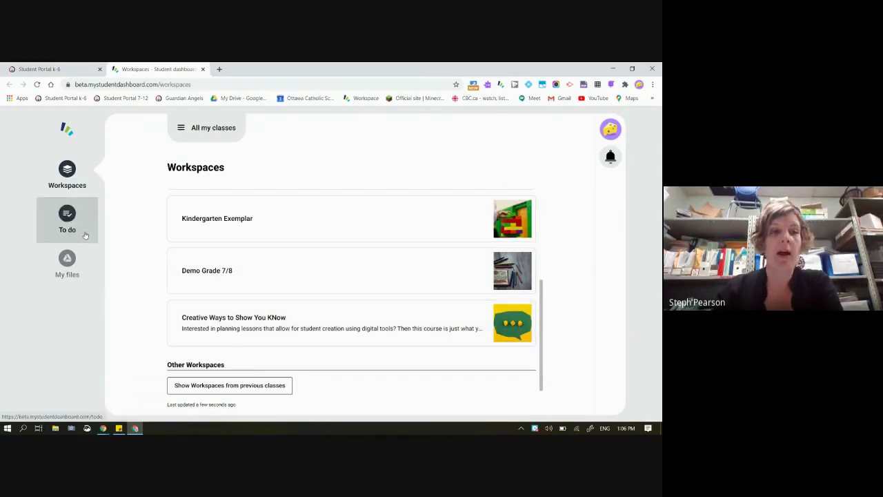
Open the student's To do list and view it filtered by overdue, due dates, all and no due dates
click(66, 222)
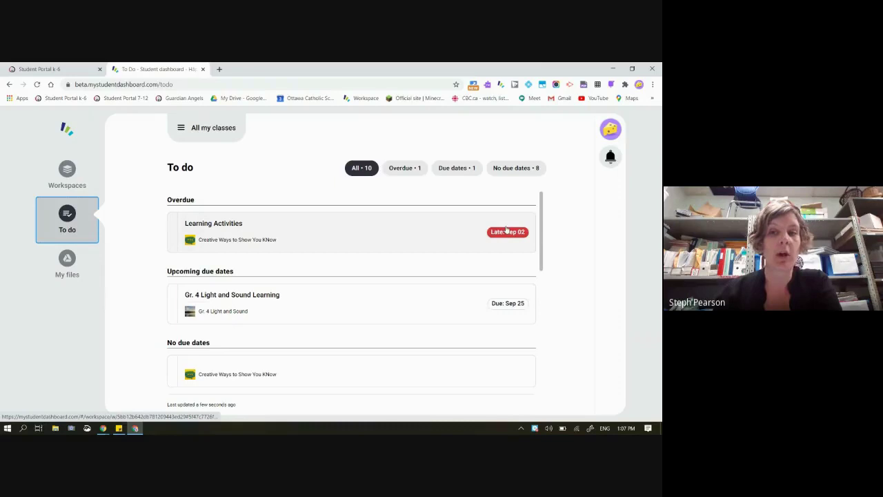
click(404, 169)
click(443, 170)
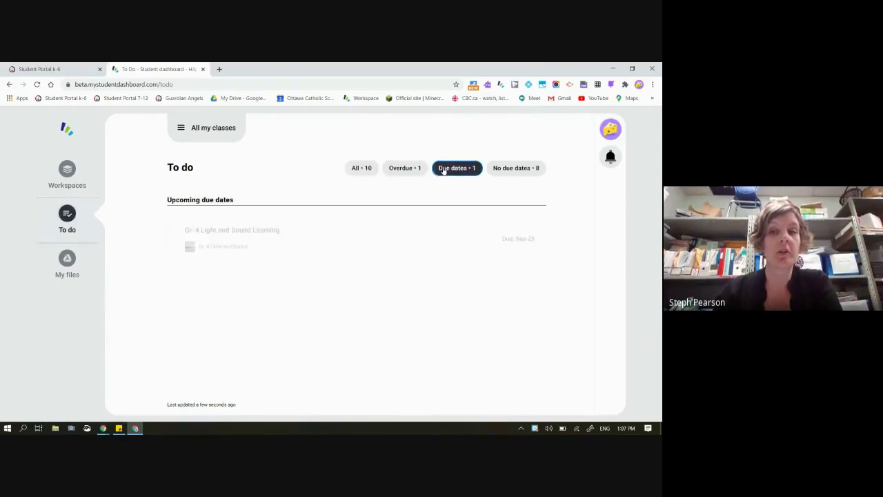
click(516, 168)
click(456, 168)
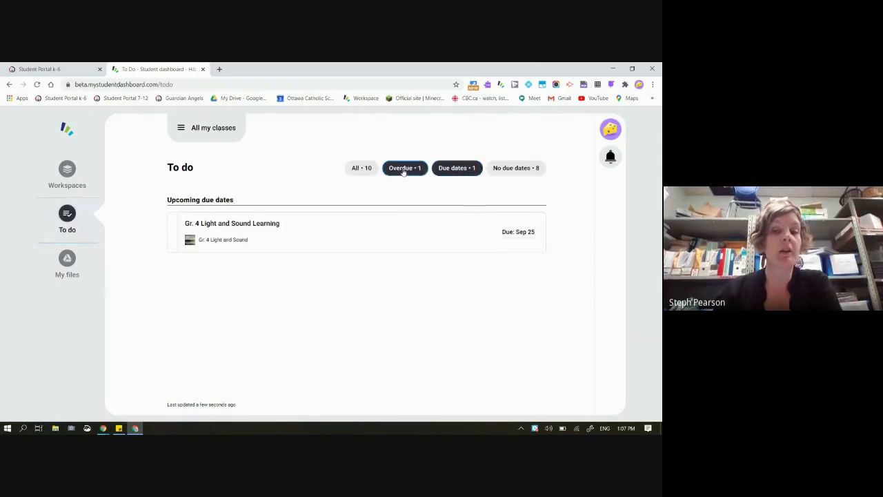
click(405, 169)
click(364, 169)
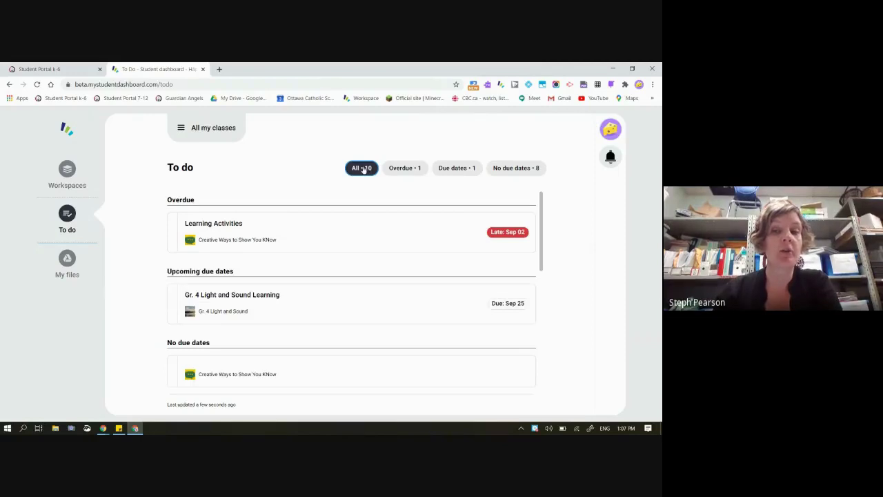
click(402, 170)
click(445, 171)
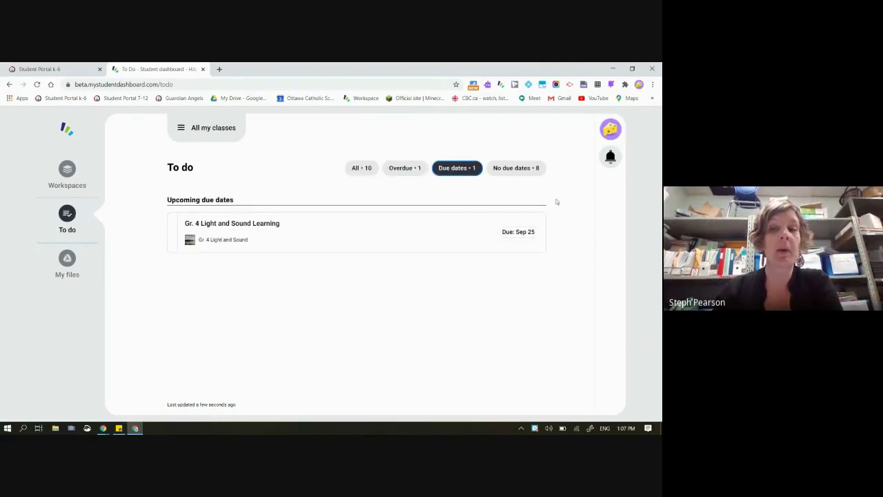
click(511, 170)
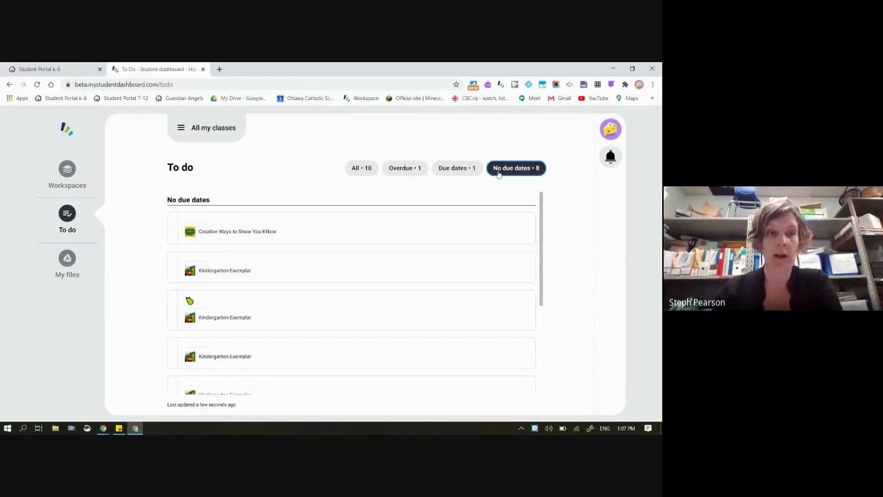
Return to the Workspaces list and filter it by class, first CEC-Training1-2021 and then CEC-Training3-2021
click(68, 176)
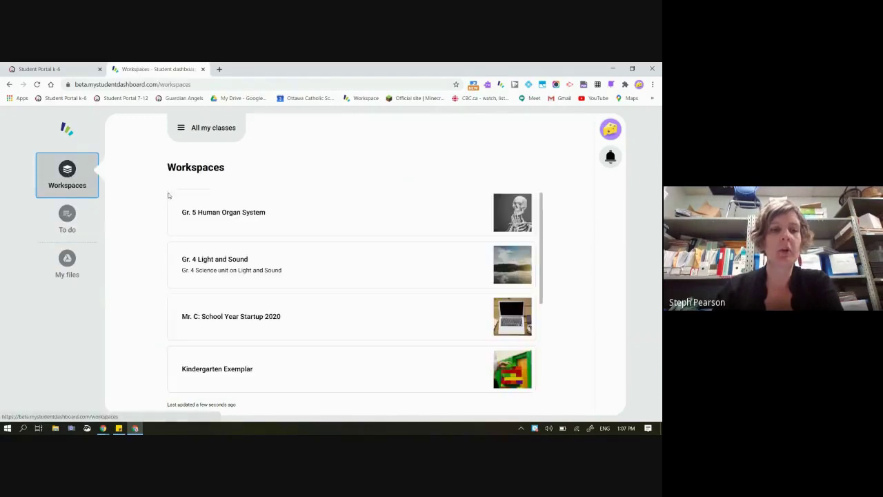
click(210, 128)
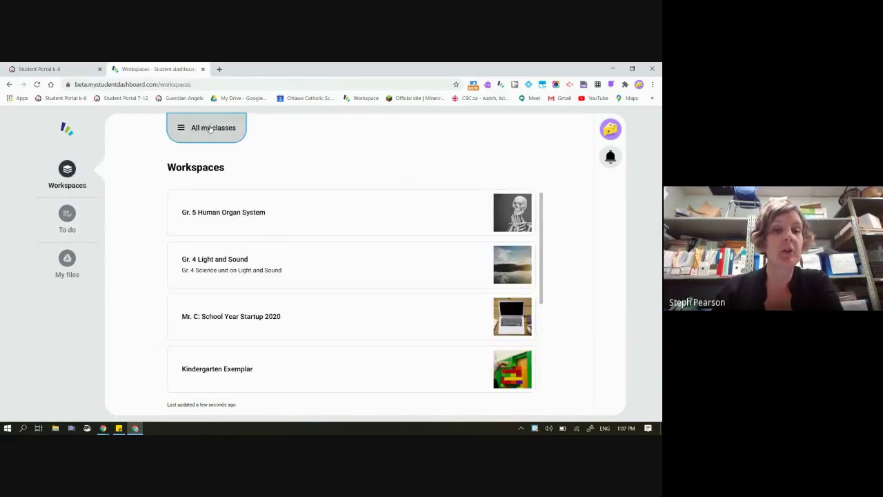
click(239, 252)
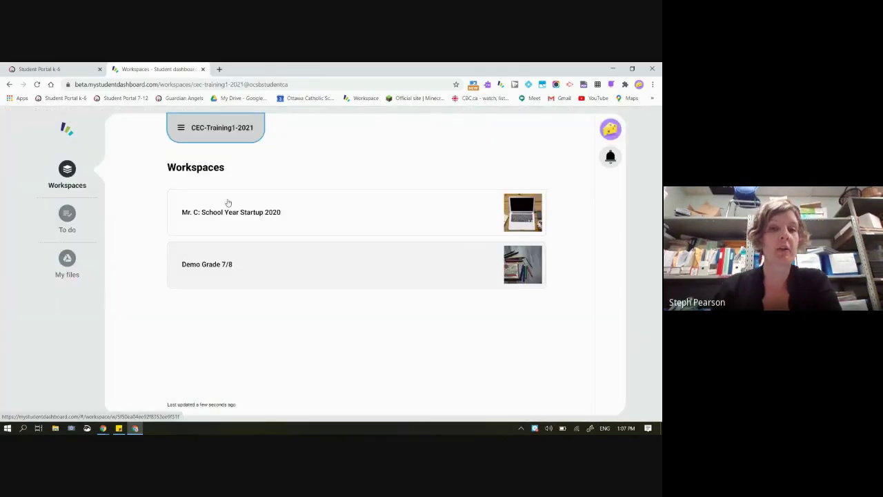
click(213, 129)
click(233, 302)
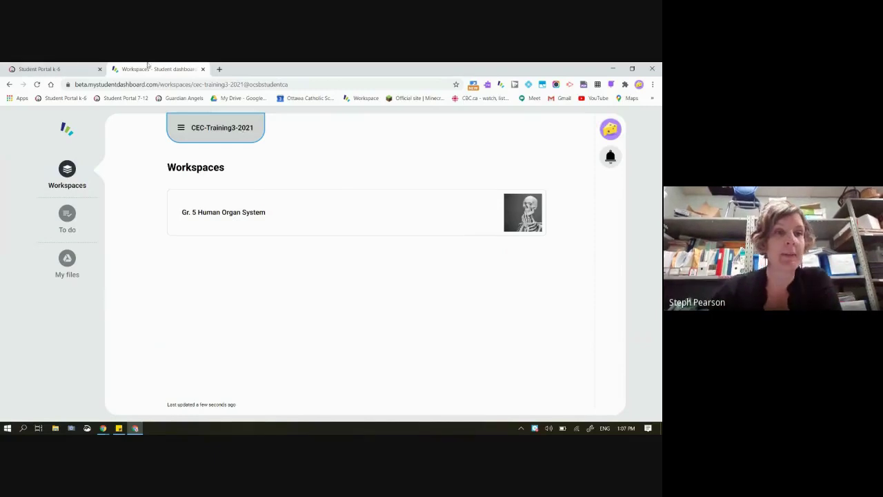
Minimize the student profile window and return to the 9-12 Webinar presentation
click(54, 69)
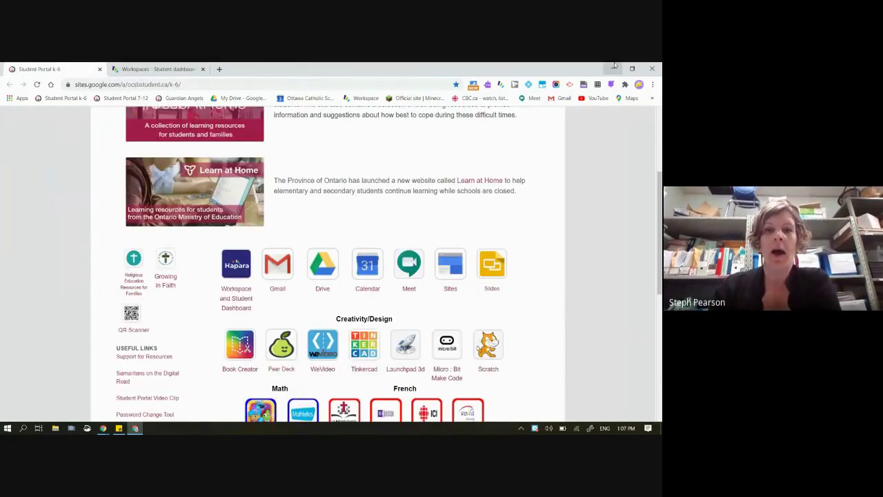
click(613, 68)
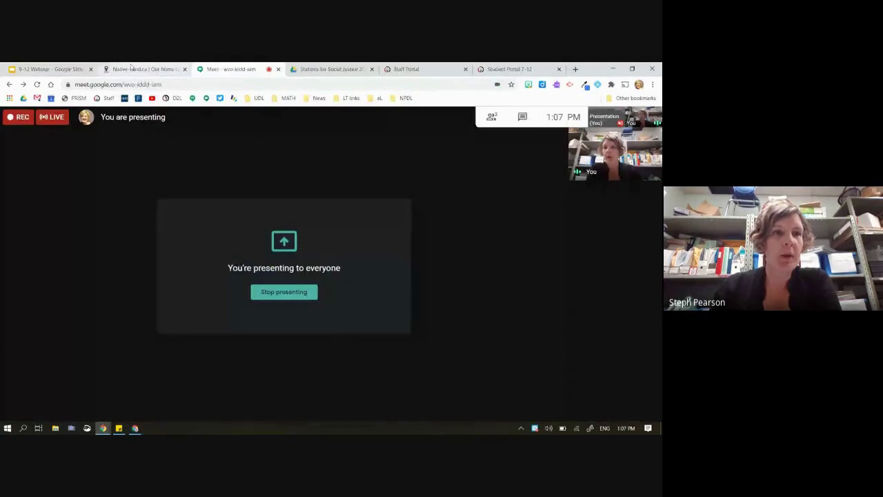
click(52, 69)
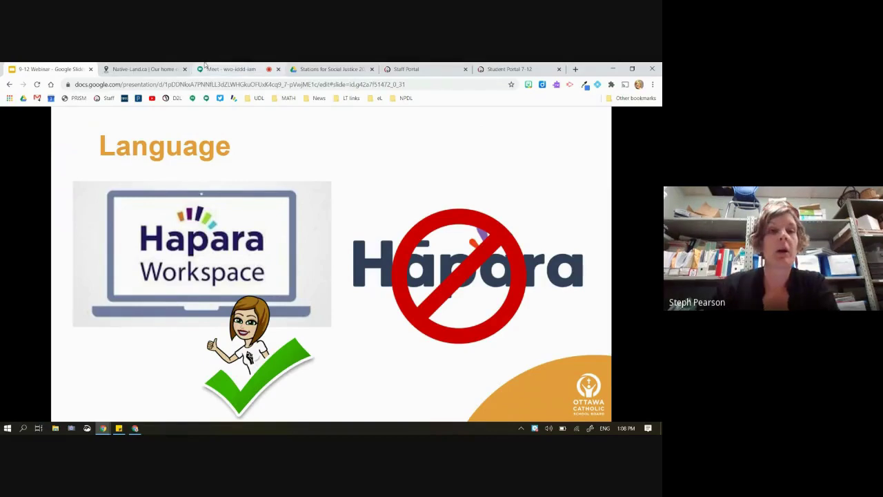
Close the Native-Land.ca and Student Portal 7-12 tabs, leaving the Staff Portal on screen
click(185, 69)
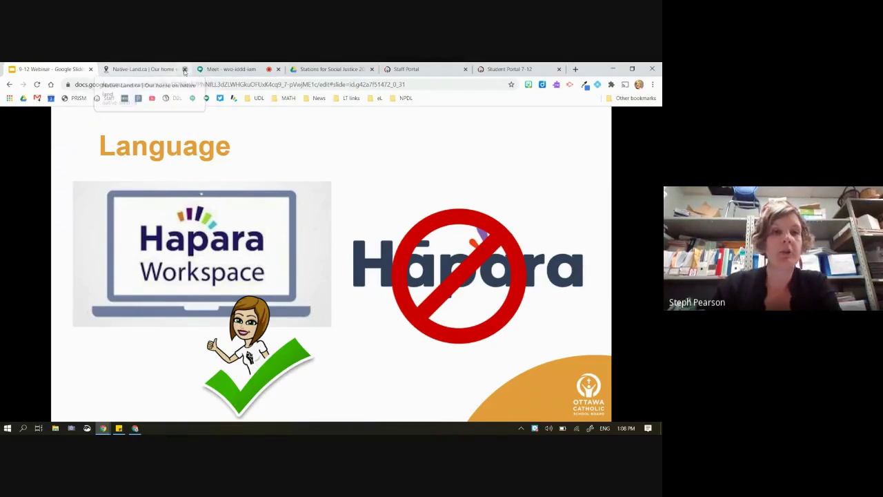
click(291, 68)
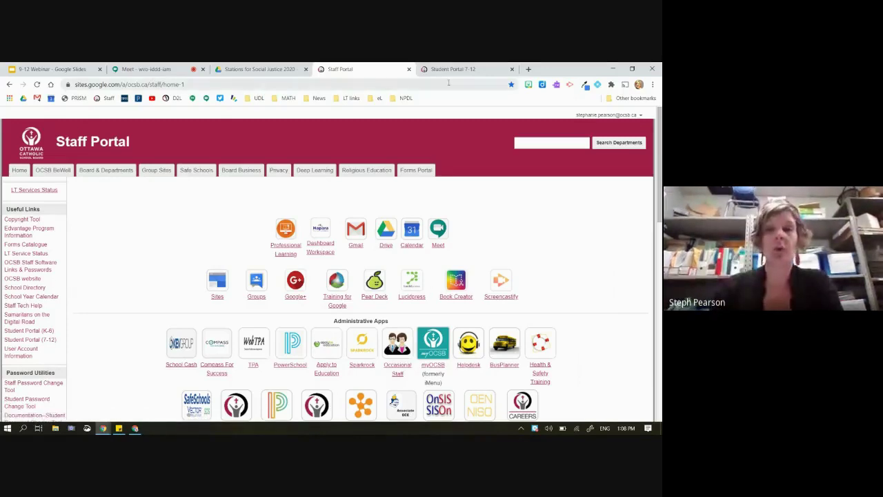
click(512, 69)
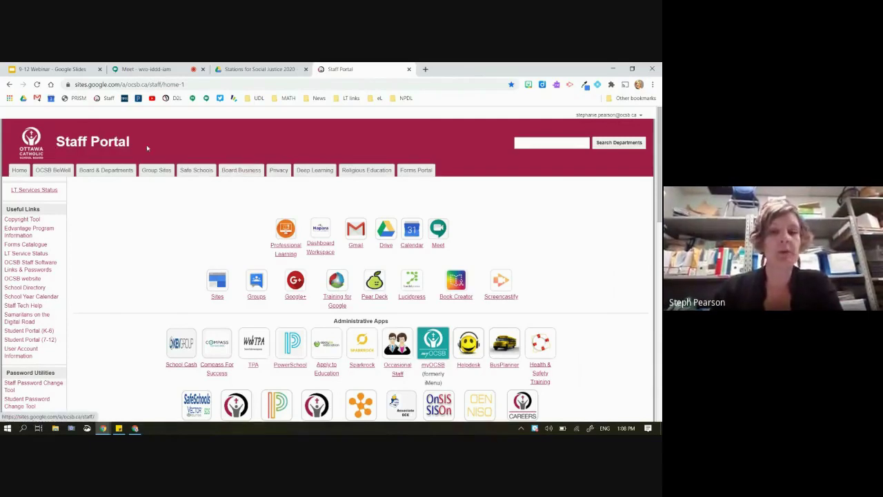
Open the Hapara Dashboard Workspace from the Staff Portal and look through the list of available classes
click(320, 253)
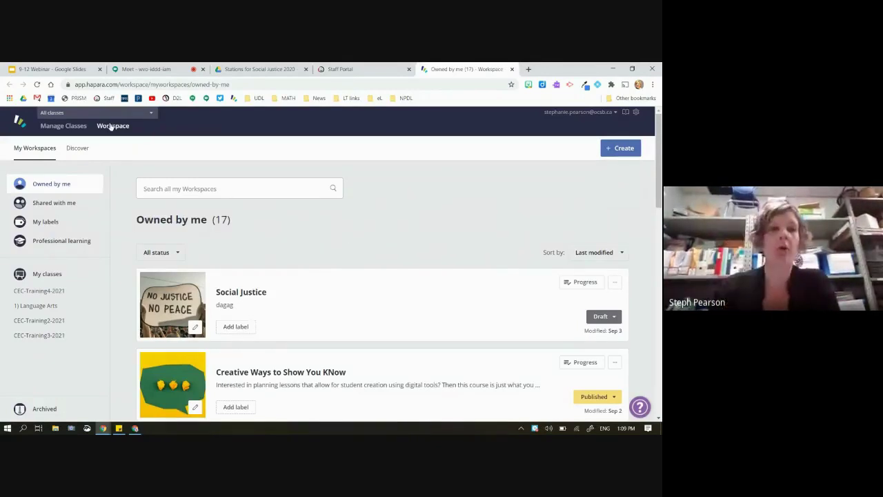
click(80, 114)
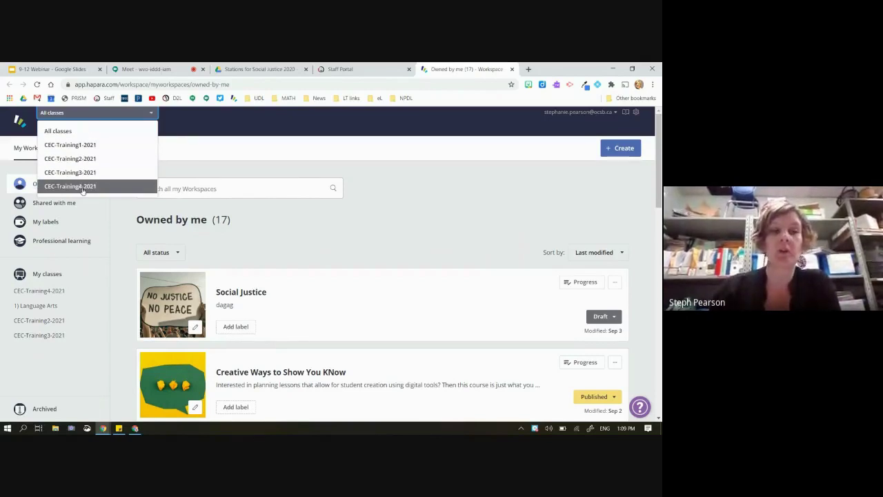
click(131, 136)
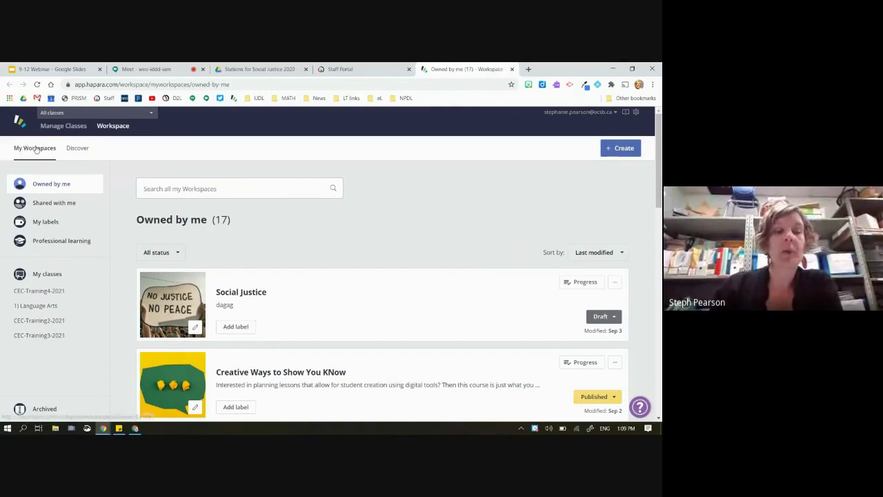
View the Workspaces shared with the teacher, those organized under My labels, and those for professional learning
click(50, 208)
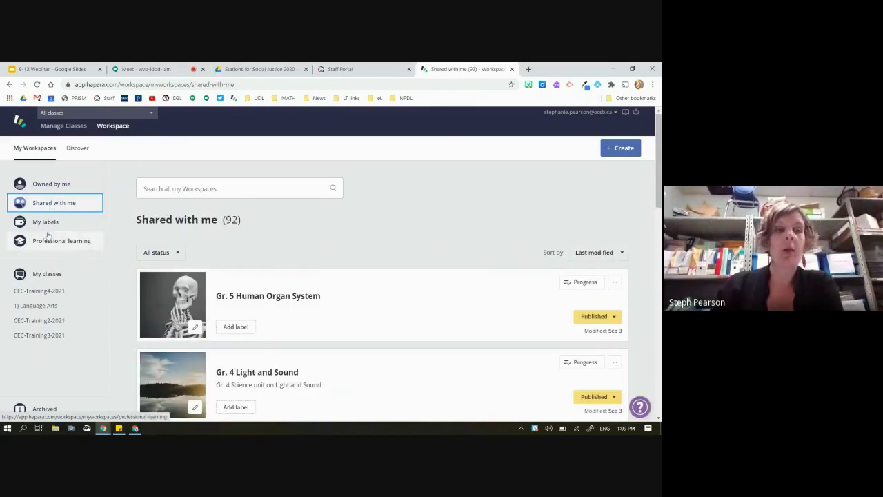
click(46, 222)
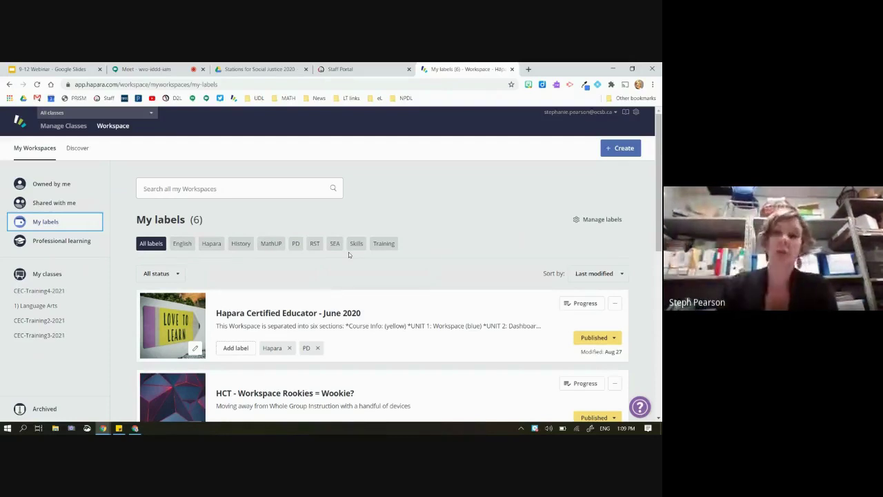
click(73, 246)
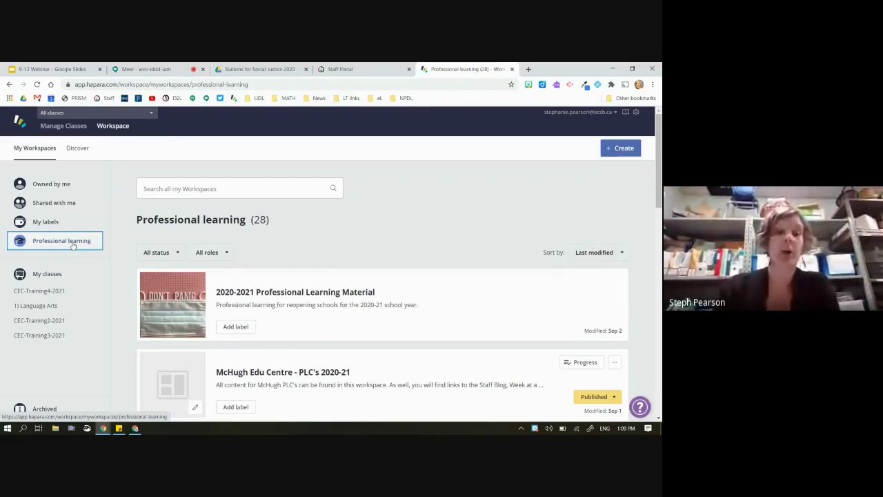
Check the status filter options and filter the professional learning Workspaces by role, first Participant and then Facilitator
click(157, 252)
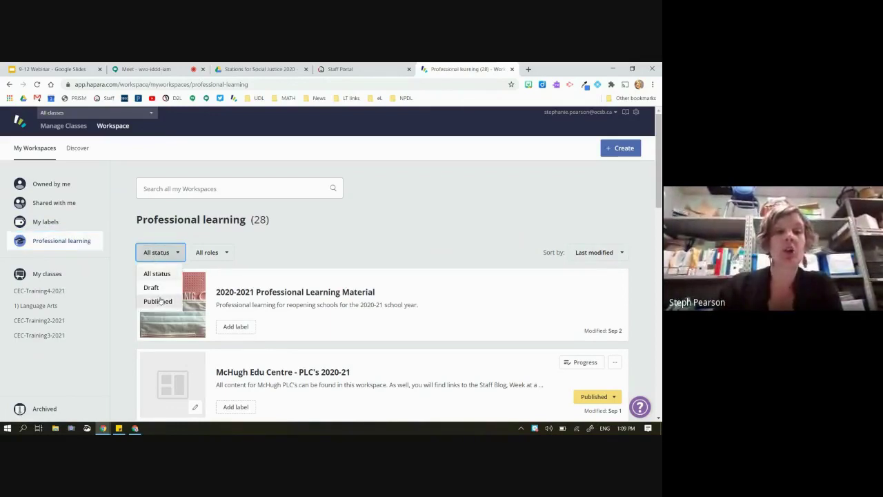
click(207, 252)
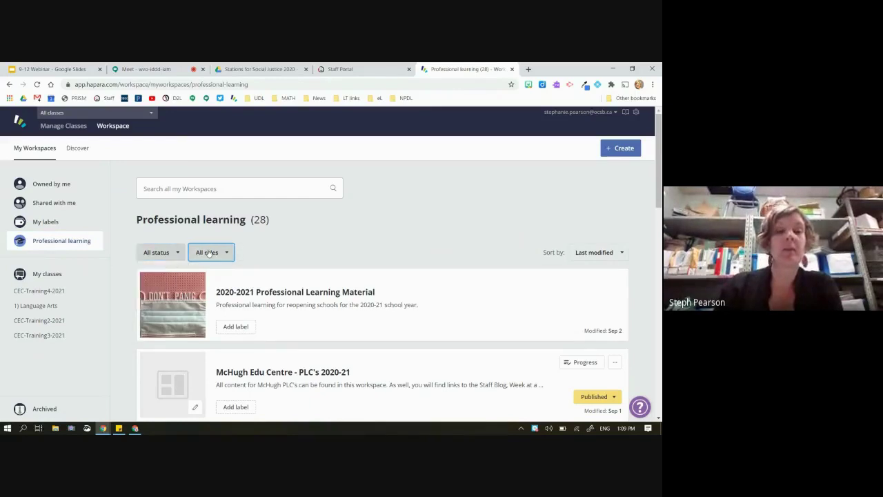
click(207, 301)
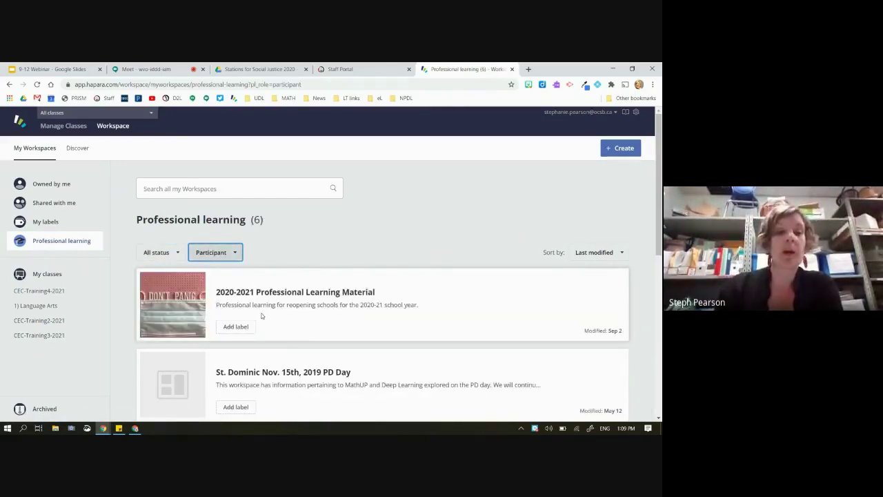
scroll(273, 304, down, 3)
scroll(262, 290, up, 3)
click(234, 252)
click(214, 286)
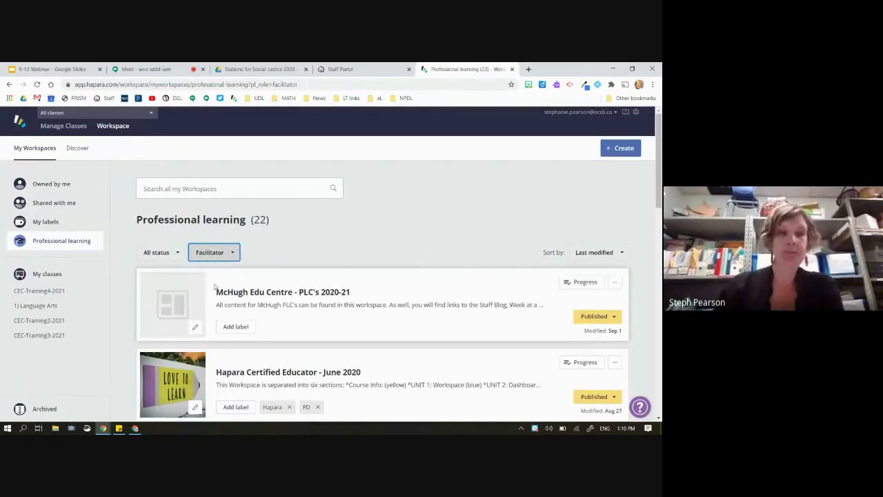
Return to the Workspaces owned by the teacher and permanently delete the draft Social Justice Workspace
click(80, 186)
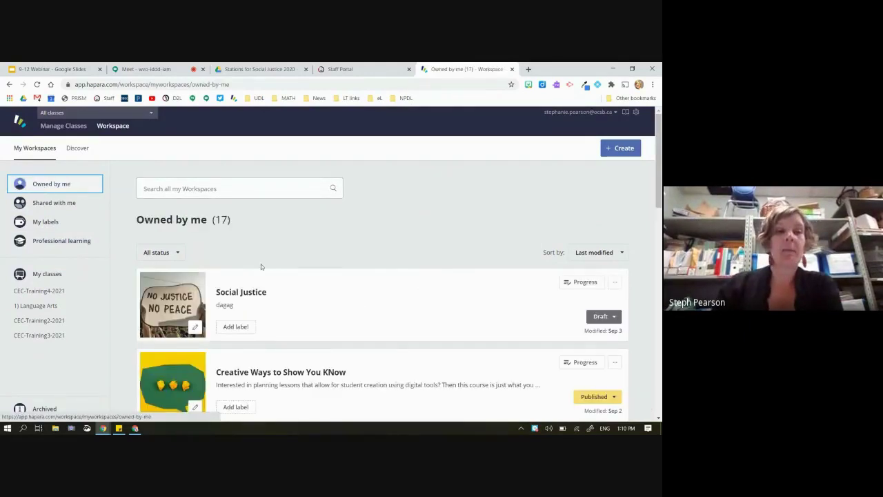
click(614, 281)
click(587, 329)
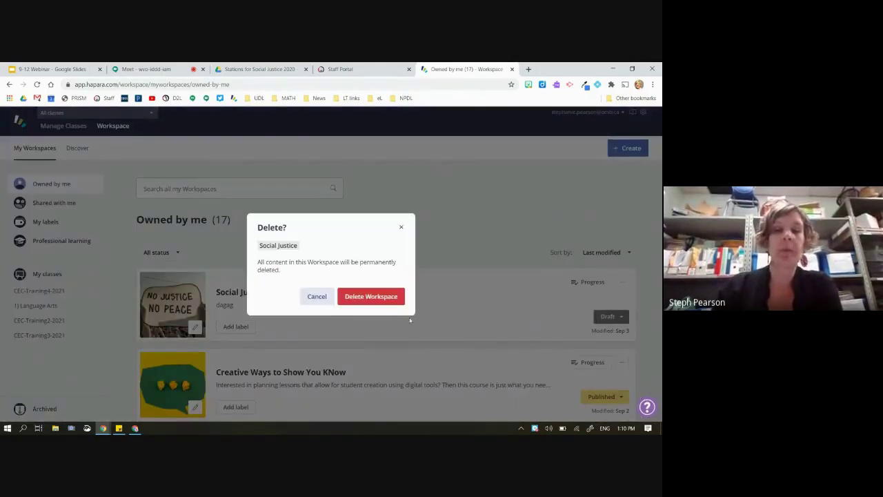
click(390, 295)
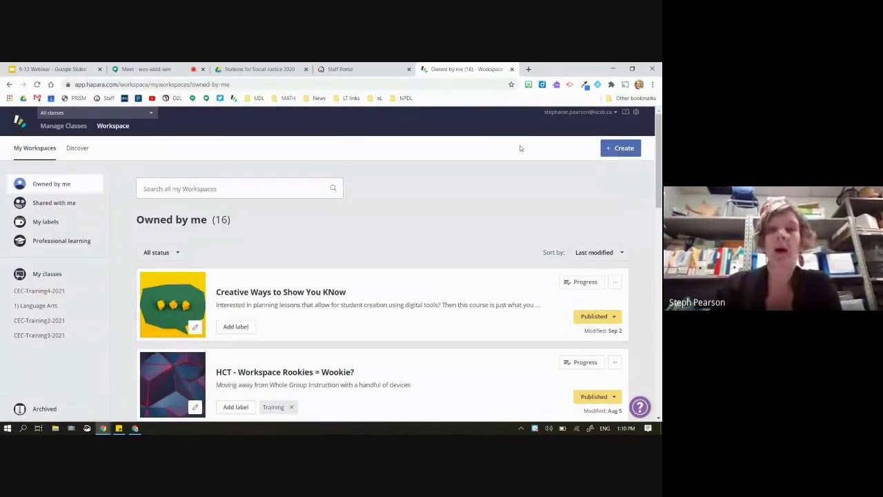
Start a new Workspace for students and title it Social Justice
click(625, 149)
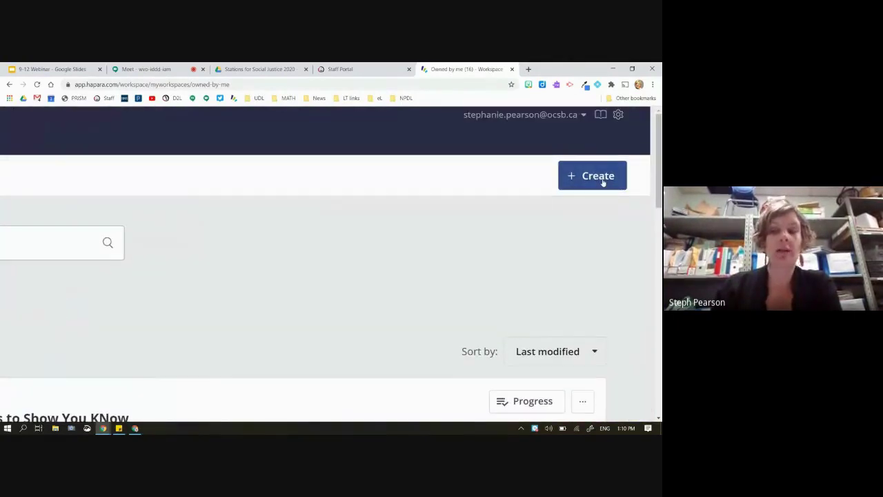
click(603, 181)
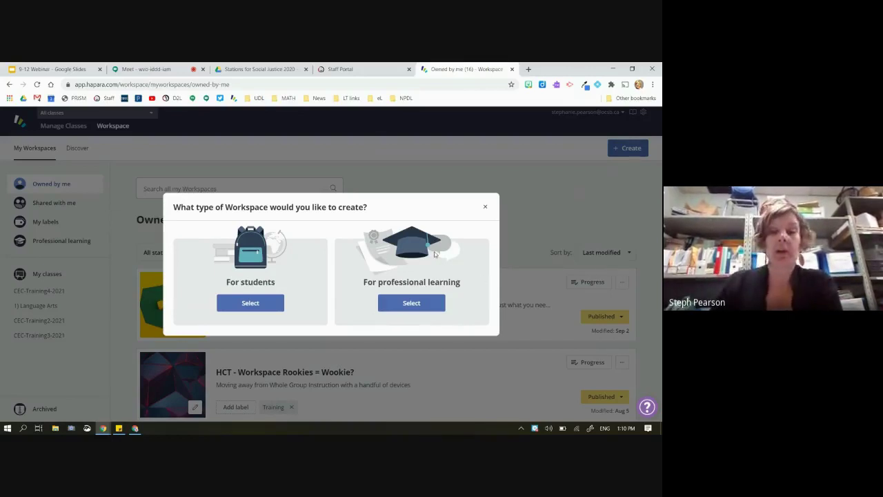
click(251, 304)
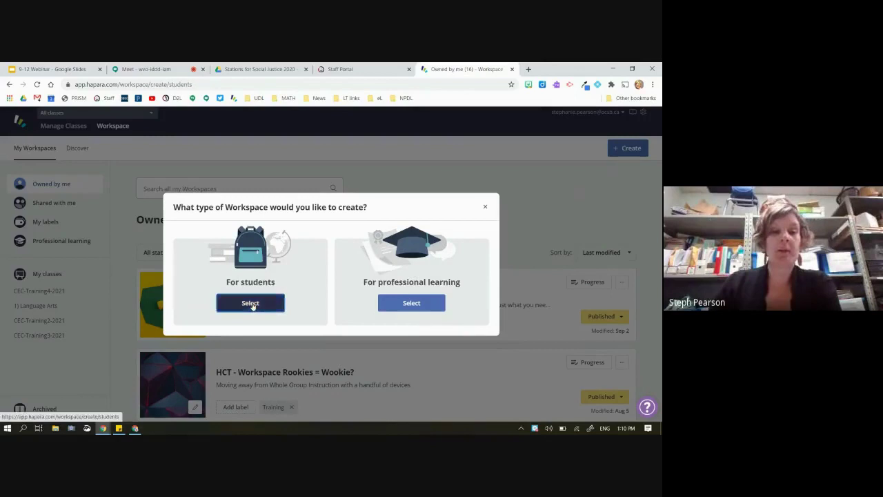
click(243, 219)
text(S)
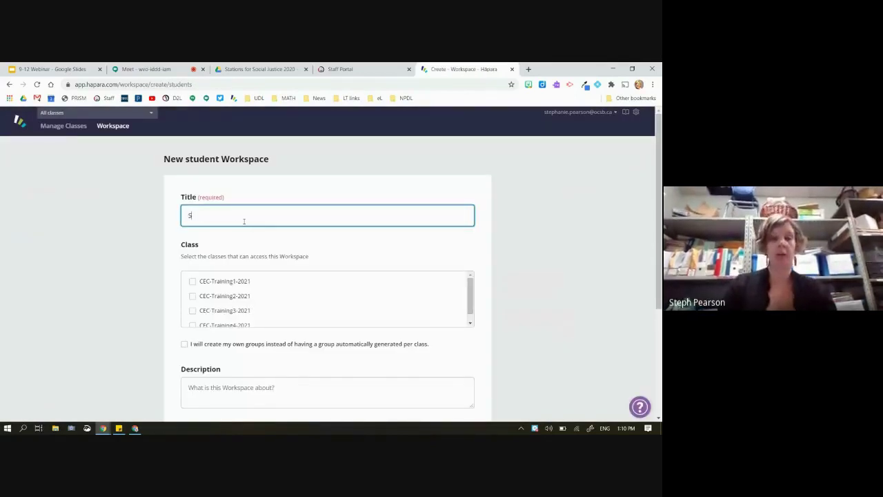
text(ocial Justice)
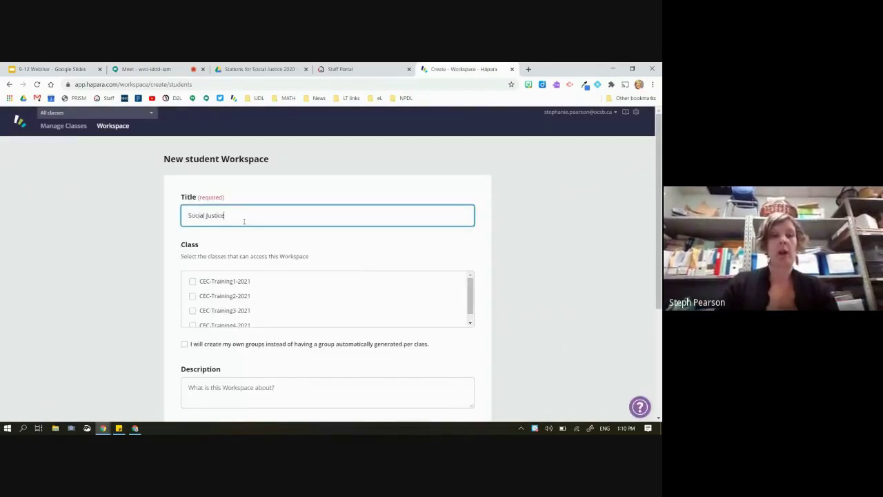
Give class CEC-Training1-2021 access to the Workspace and choose to create own groups instead of automatic class groups
click(194, 282)
scroll(234, 290, down, 1)
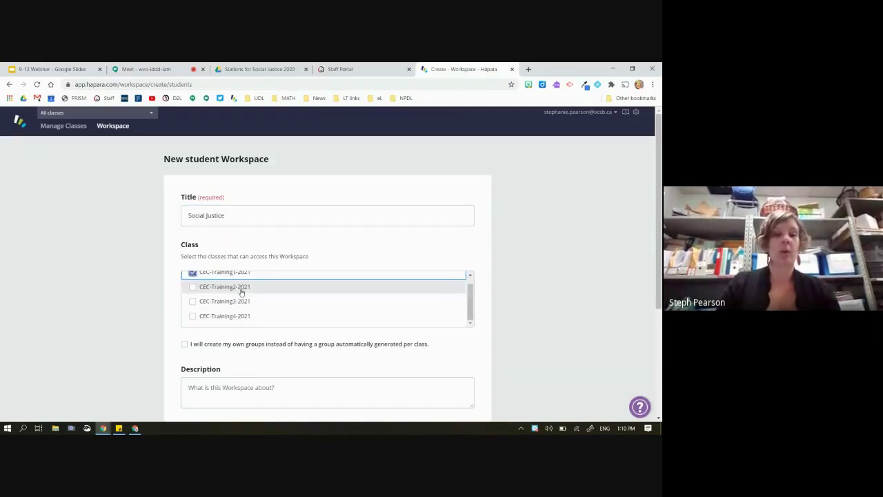
click(198, 347)
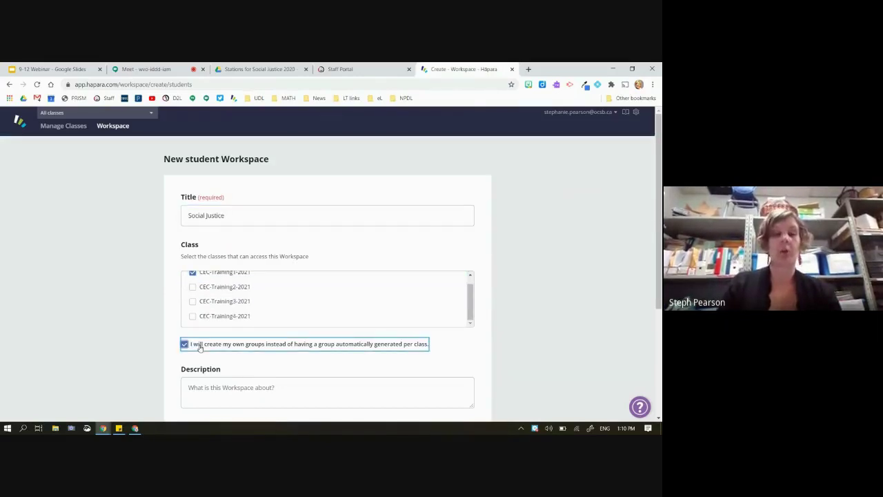
Enter the Workspace description "this is going to be for Religion!"
scroll(199, 347, down, 1)
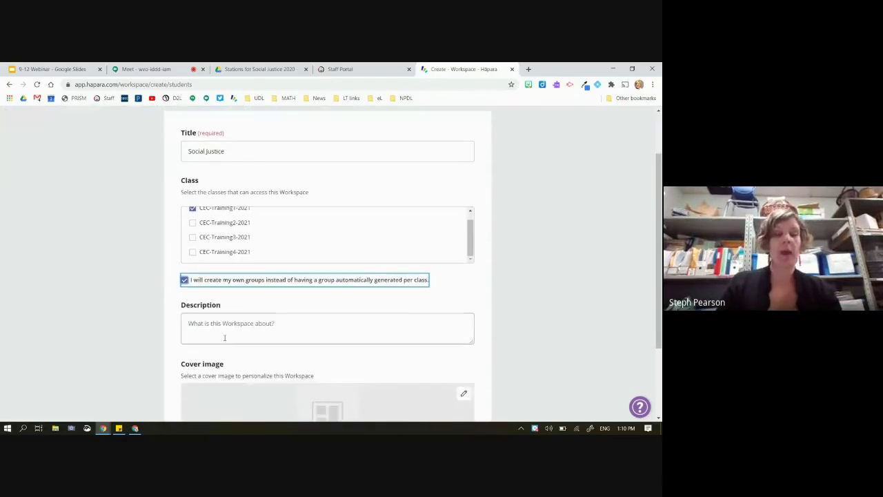
click(218, 329)
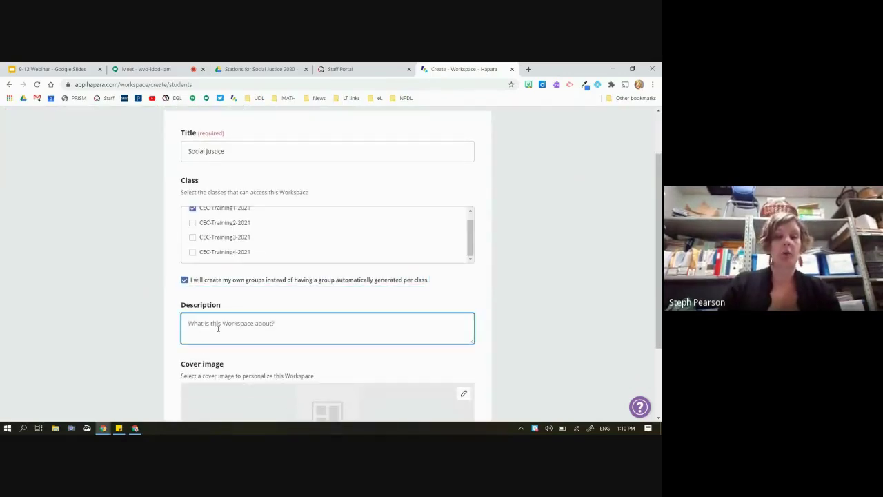
text(a)
key(BackSpace)
text(this is going to)
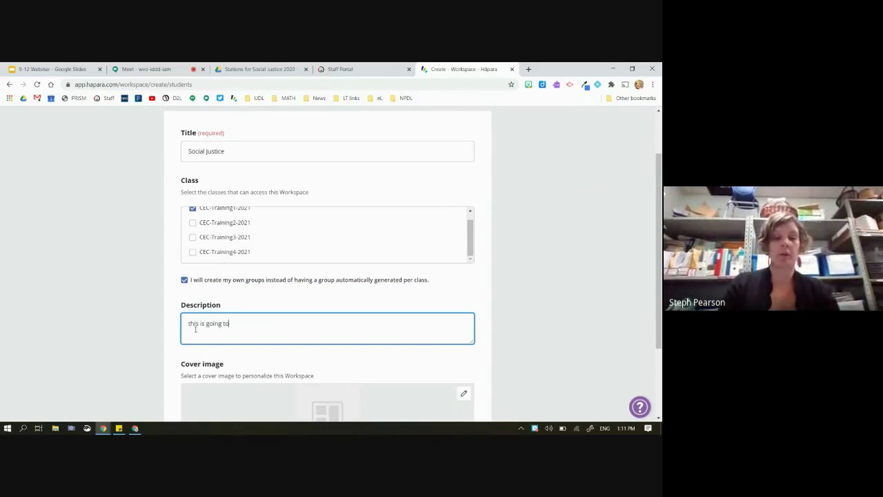
text( be for Religion)
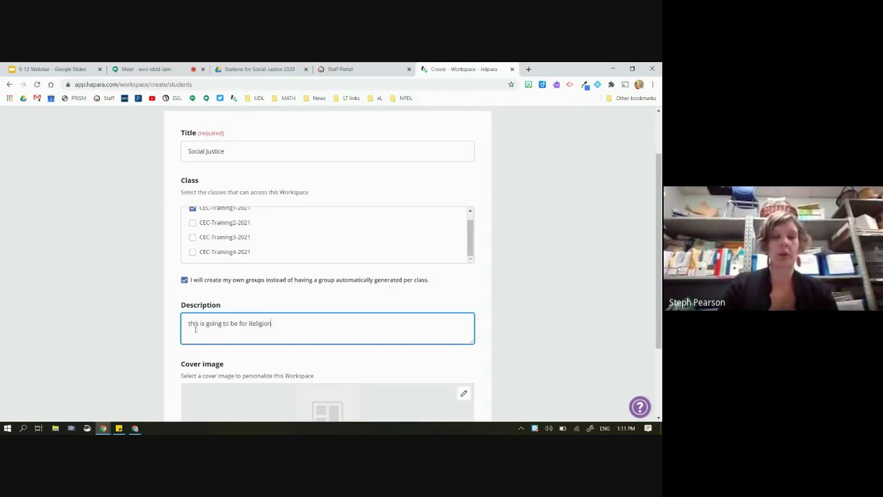
text(!)
scroll(196, 329, down, 2)
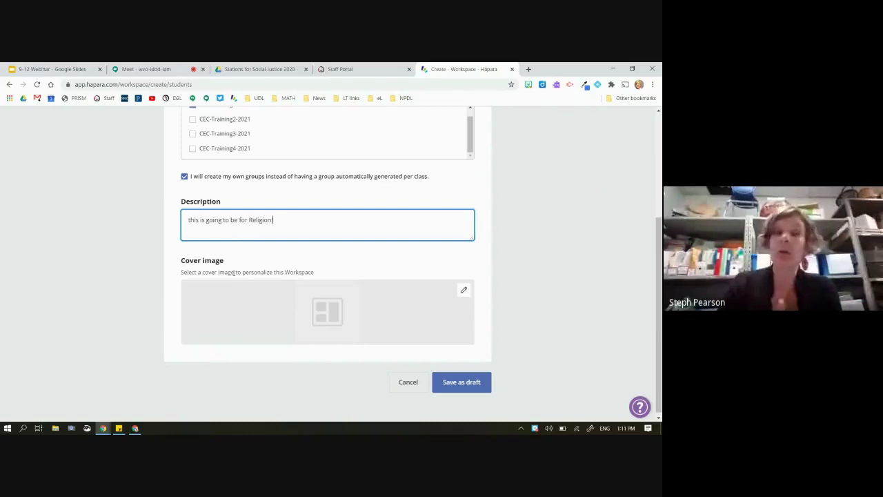
text(!)
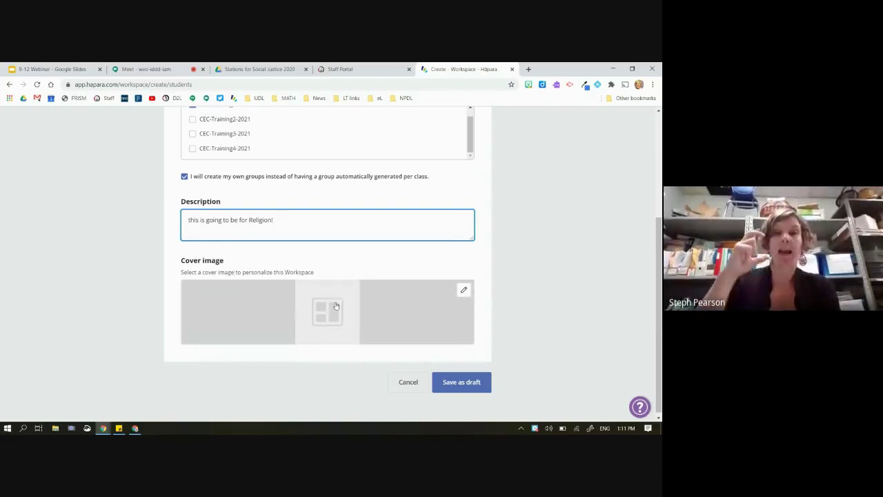
Search the Unsplash cover images for "social justice" and select the photo of two masked people before a green background
click(464, 290)
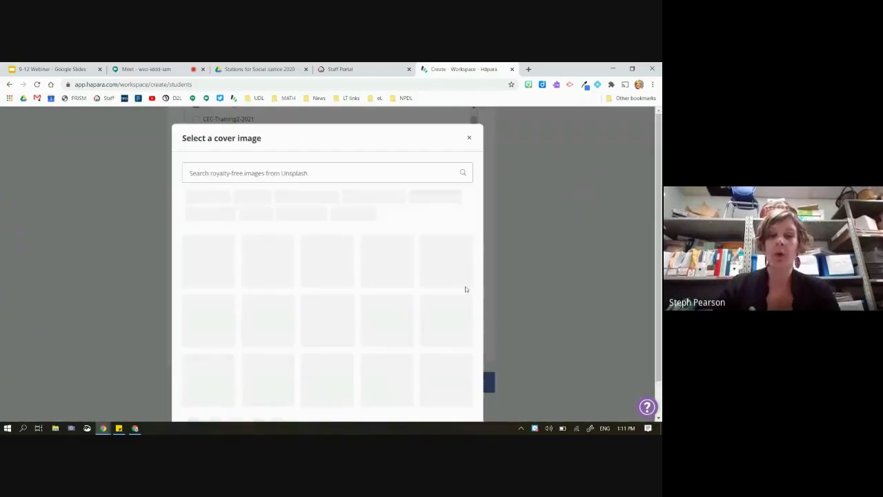
click(360, 175)
text(s)
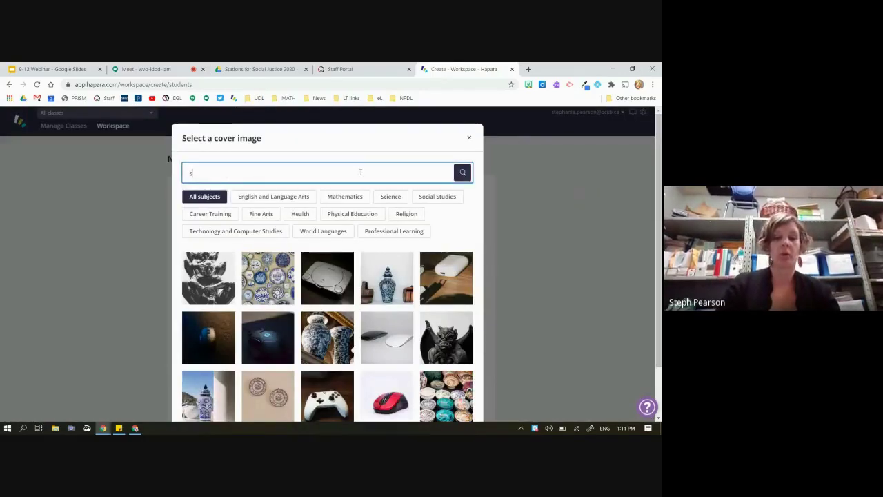
text(ocial justice)
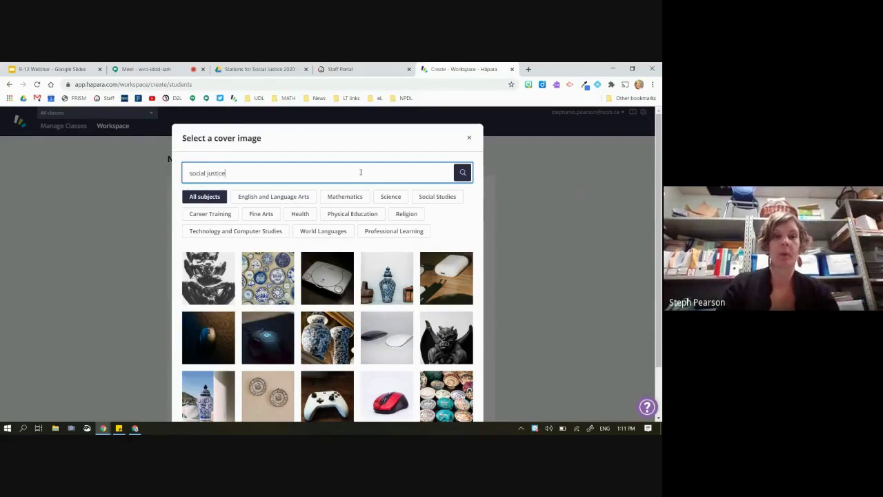
key(Return)
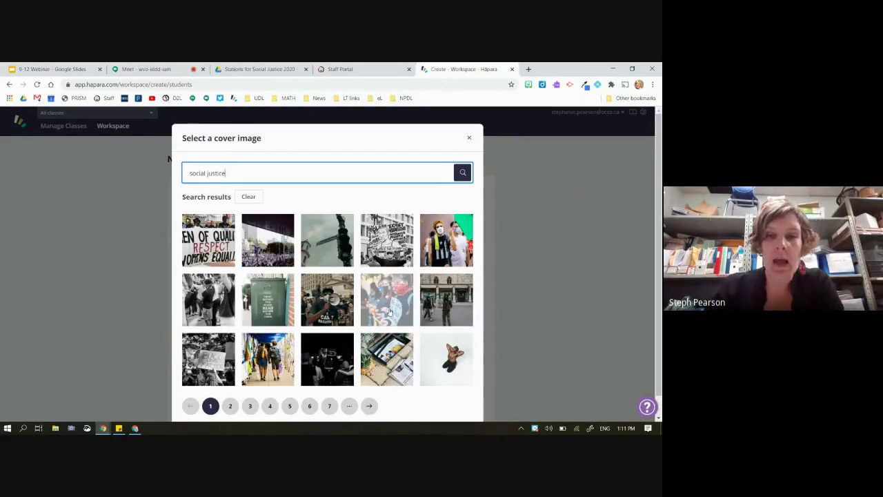
click(449, 244)
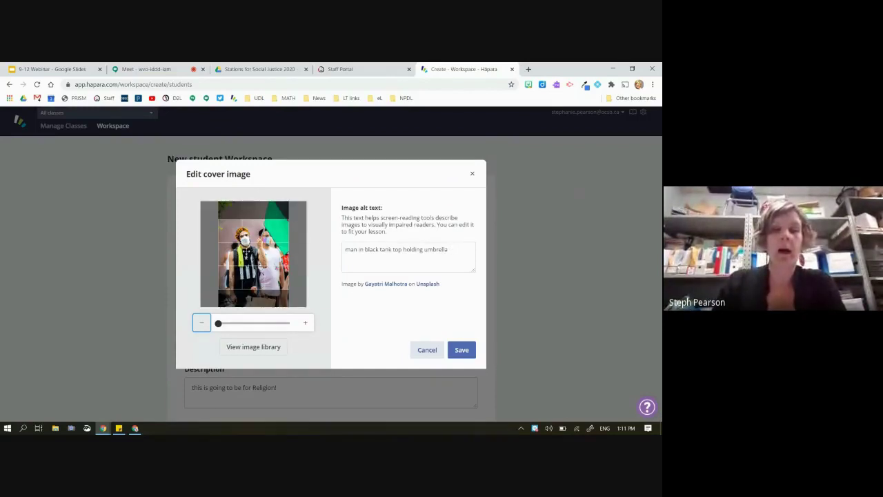
Point out the image alt text, reposition and save the cover image, and save the new Workspace as a draft
drag(341, 207, 389, 214)
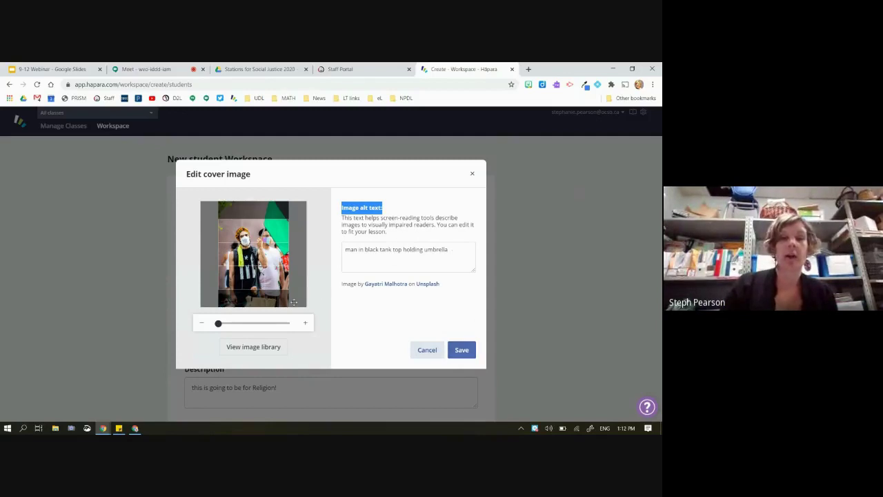
mouse_move(262, 262)
mouse_down()
mouse_move(267, 239)
mouse_move(261, 298)
mouse_move(271, 255)
mouse_up()
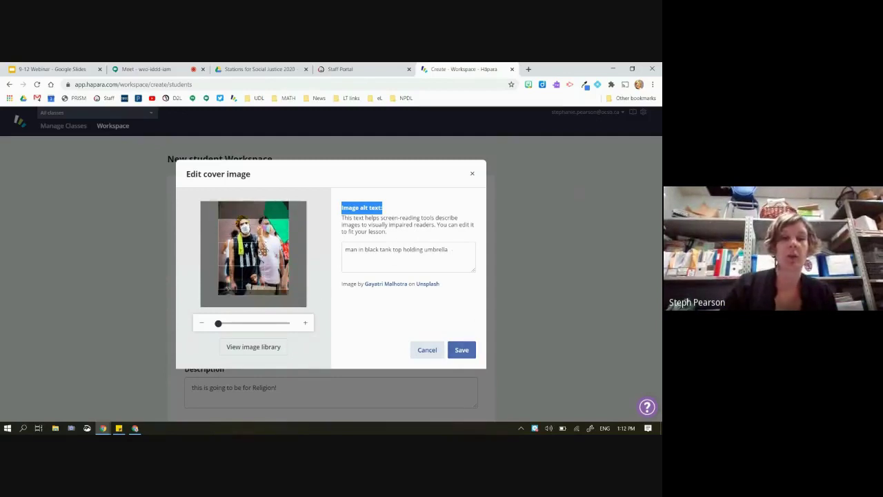
click(463, 352)
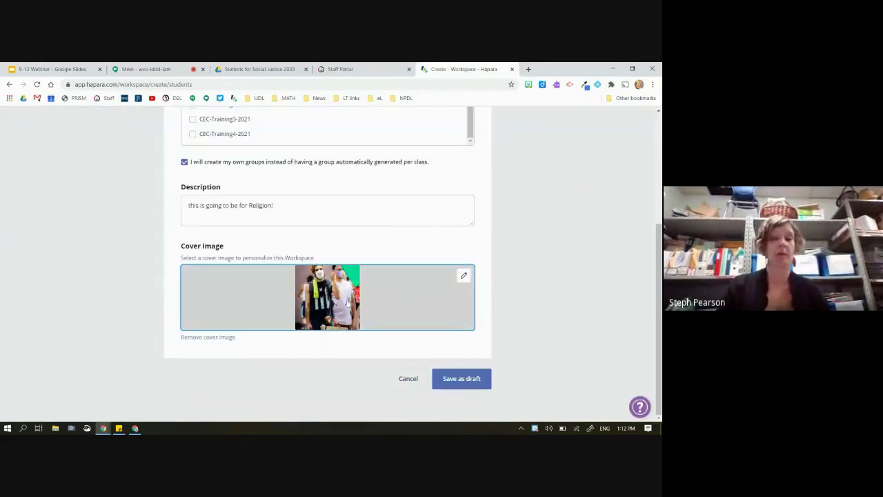
click(462, 380)
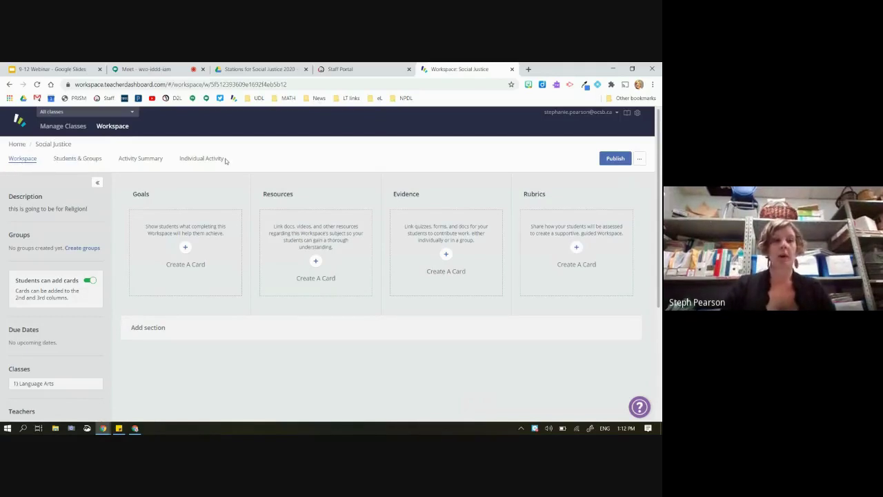
Turn off the option for students to add cards and review the Workspace's due dates, classes, teachers and sharing settings
scroll(62, 223, down, 1)
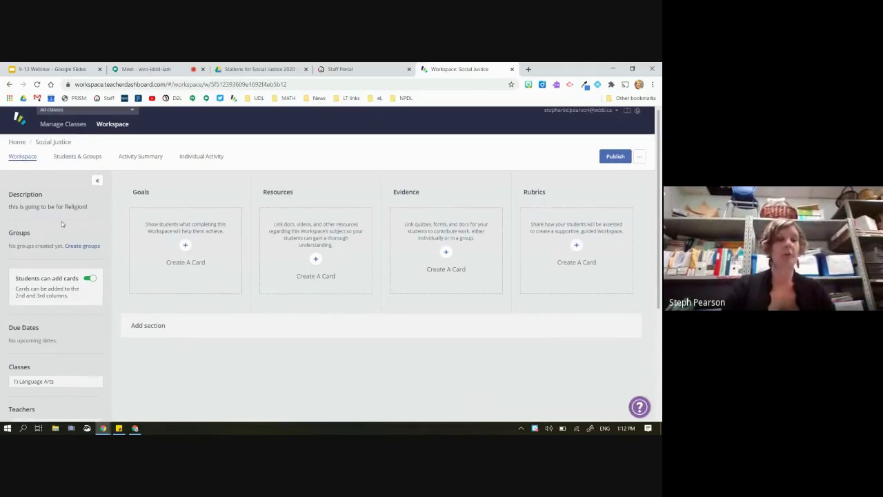
scroll(69, 231, down, 1)
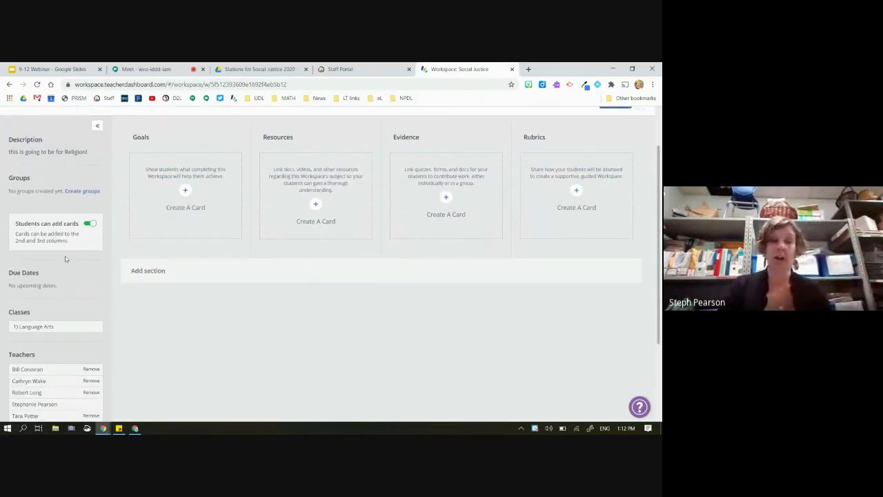
click(88, 224)
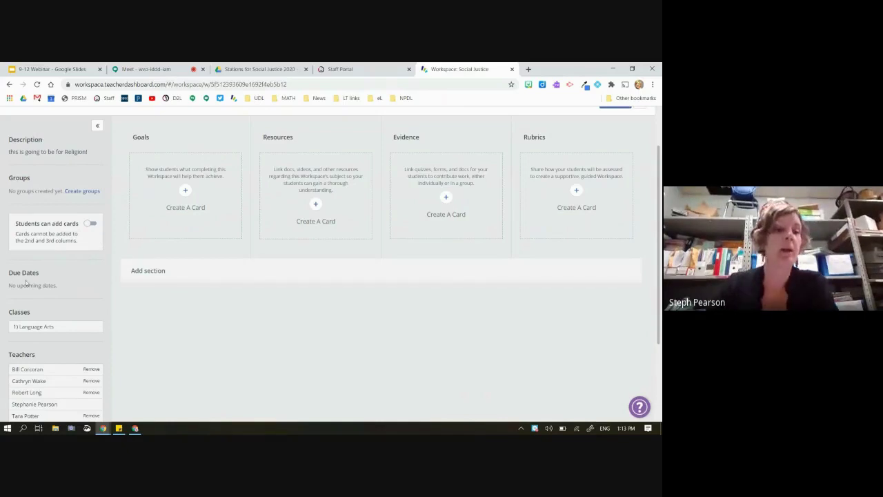
scroll(21, 236, down, 1)
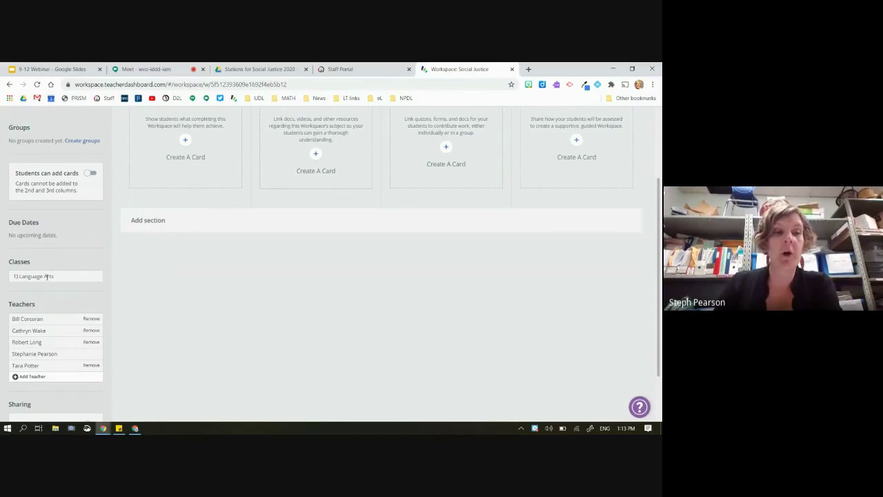
scroll(34, 358, down, 2)
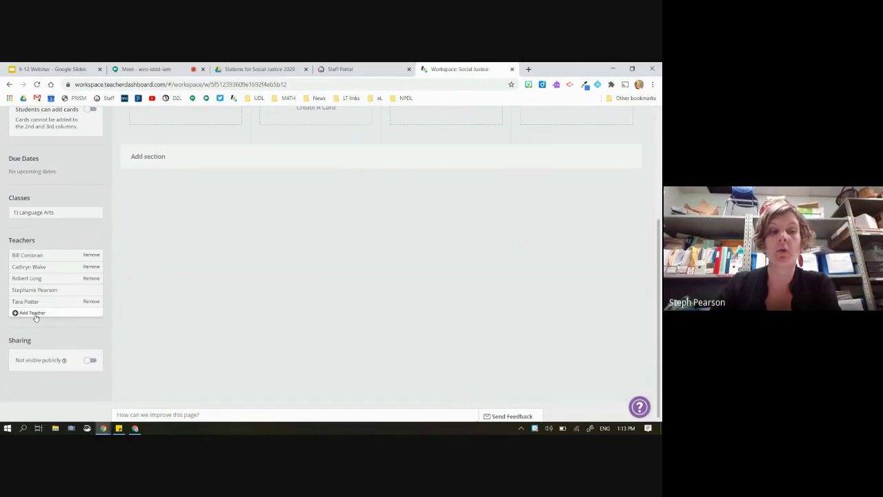
Rename the Evidence column "Work Assigned and Submit"
scroll(36, 317, up, 5)
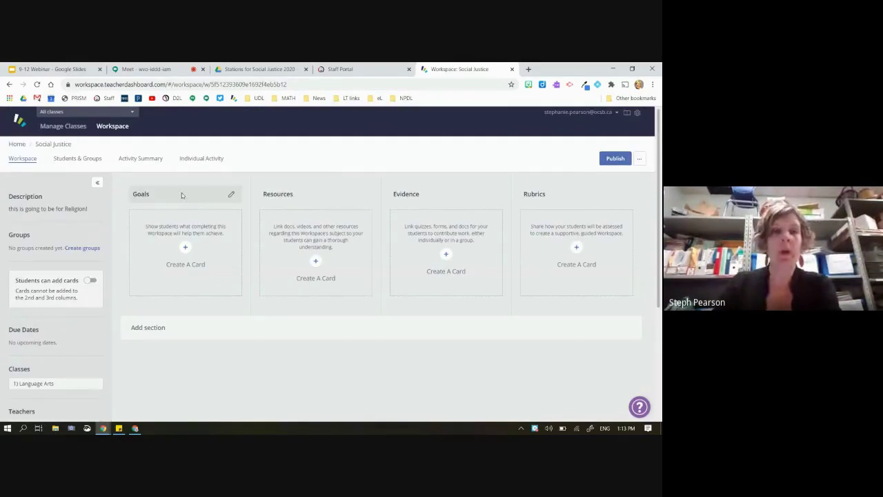
click(420, 196)
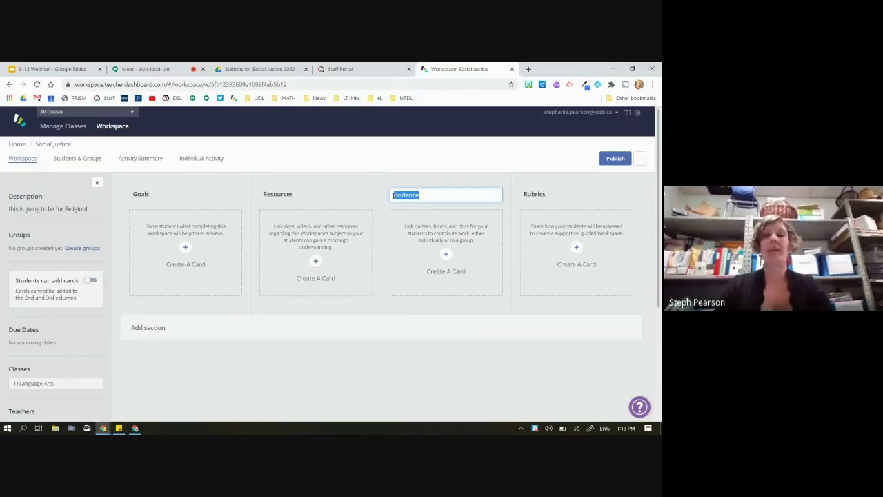
text(W)
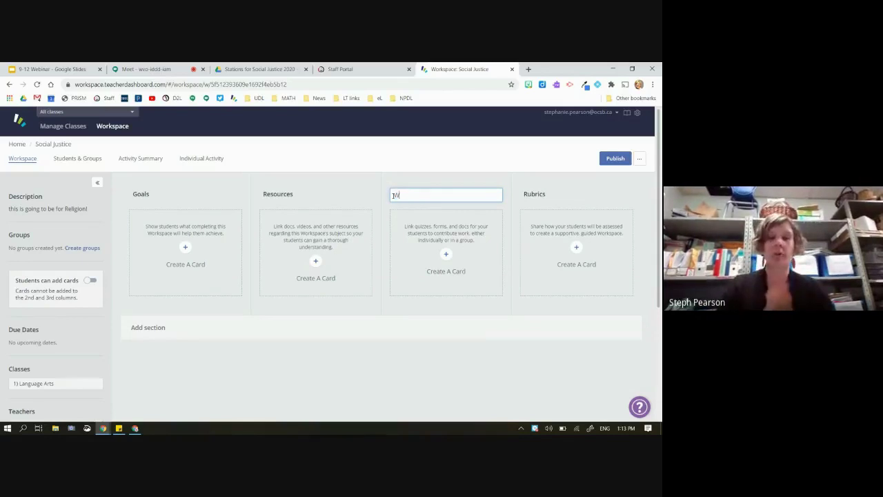
text(orksAssign)
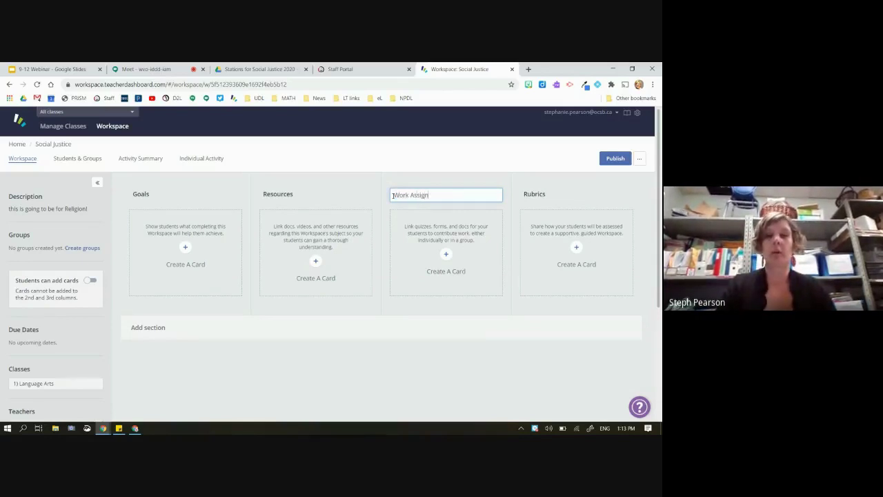
text(ed and SUbm)
key(BackSpace)
key(BackSpace)
key(BackSpace)
text(umbit)
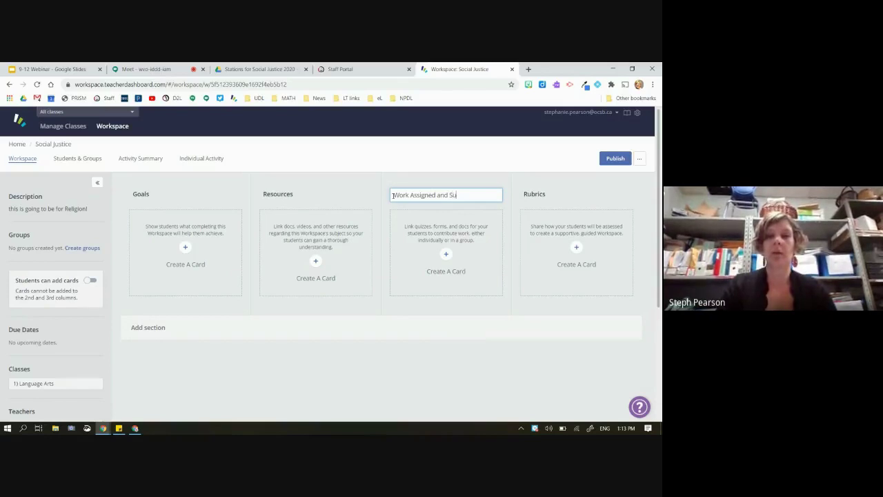
key(BackSpace)
key(BackSpace)
key(BackSpace)
key(BackSpace)
text(b)
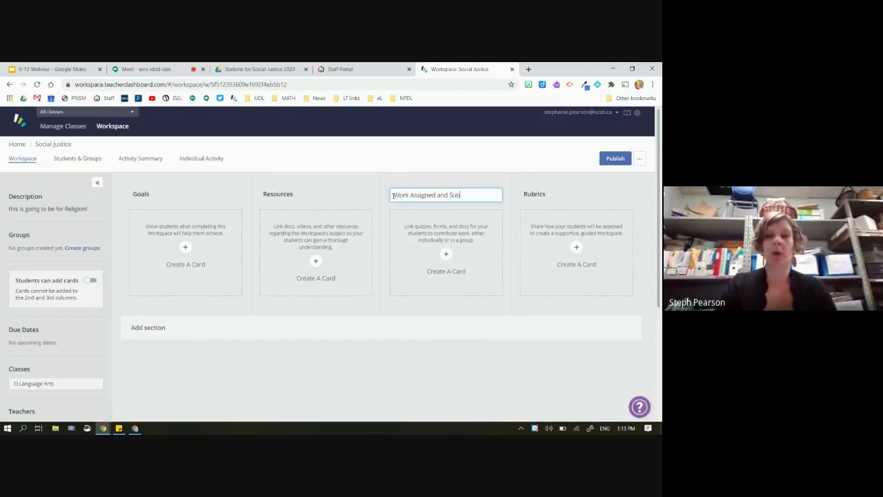
text(mitit)
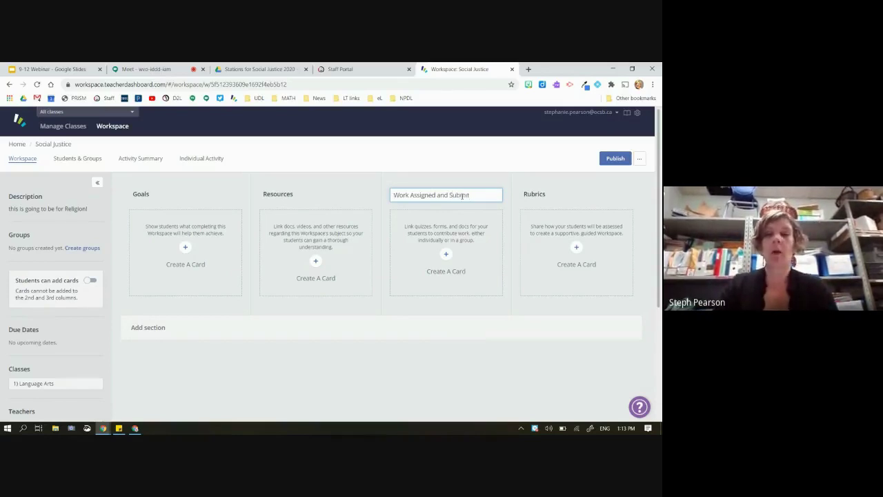
Rename the Resources column "LOOK and READ"
click(298, 195)
text(and)
key(BackSpace)
key(BackSpace)
key(BackSpace)
key(BackSpace)
key(BackSpace)
key(BackSpace)
key(BackSpace)
key(BackSpace)
key(BackSpace)
key(BackSpace)
key(BackSpace)
key(BackSpace)
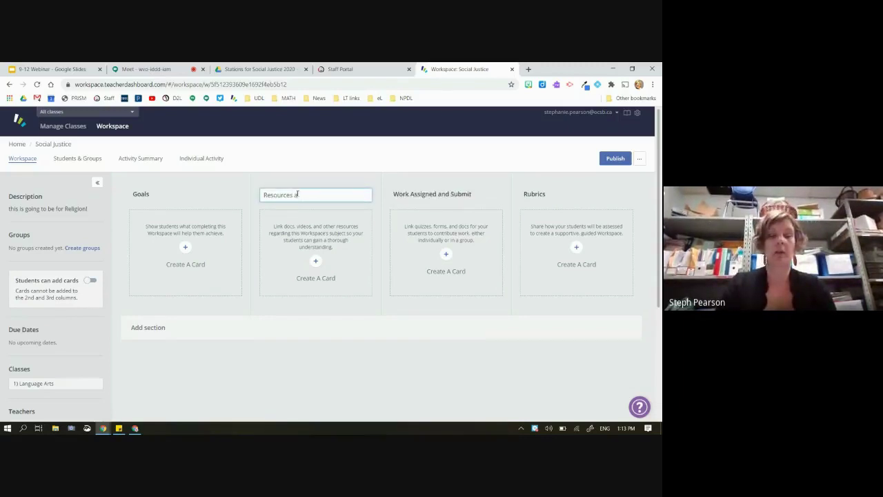
key(BackSpace)
text(LOOK and READ)
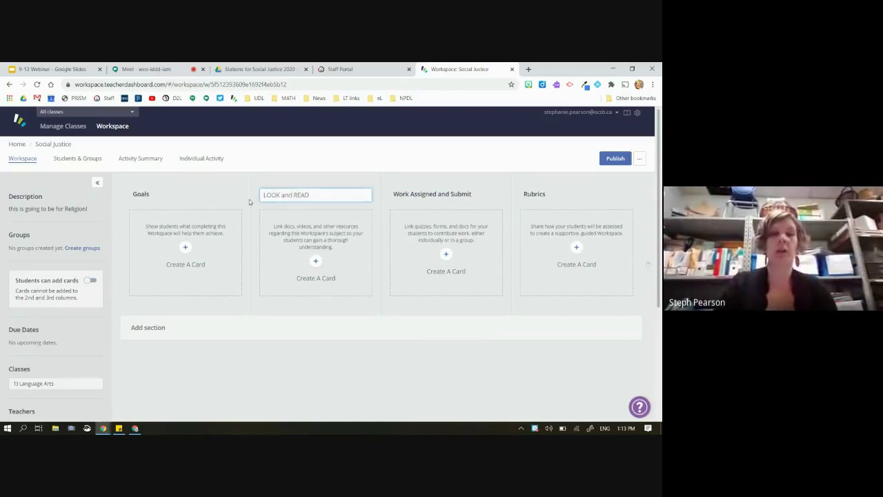
Rename the Goals column "What are we Learning today?"
click(160, 189)
drag(160, 189, 125, 195)
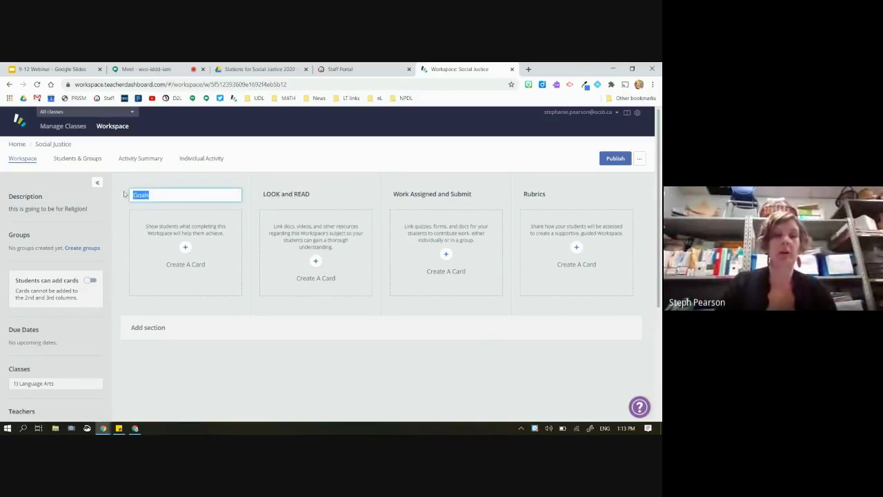
click(113, 191)
click(140, 195)
double_click(140, 195)
text(What are we Learning today)
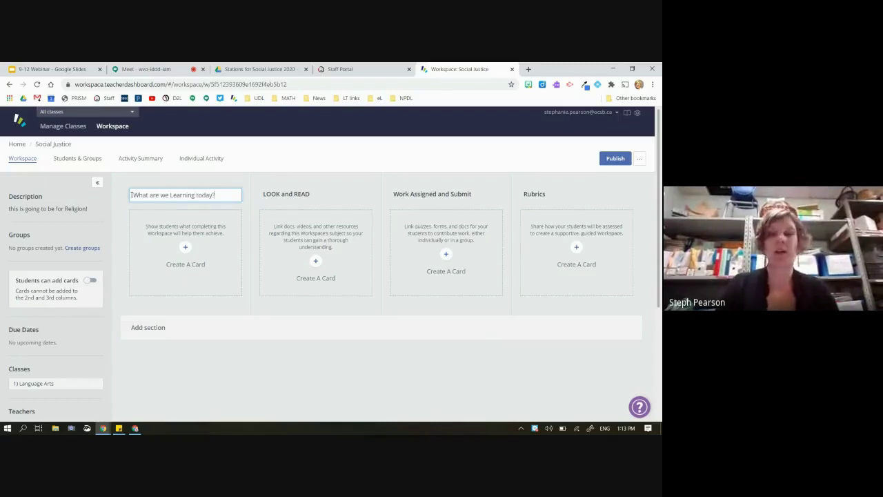
text(?)
click(304, 195)
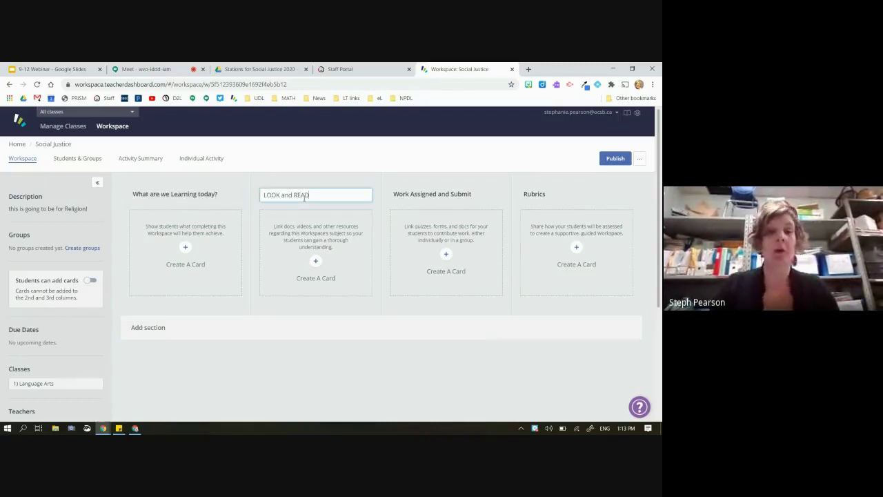
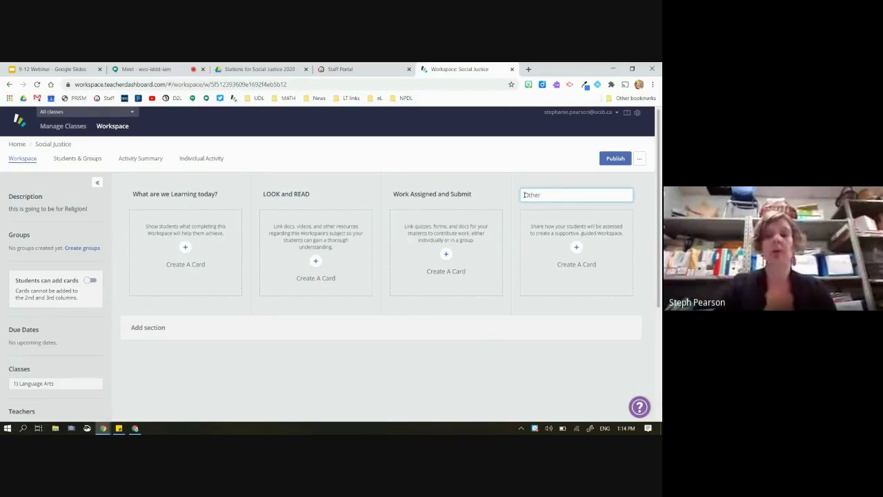
Rename the Rubrics column "Other/Extension"
text(ension)
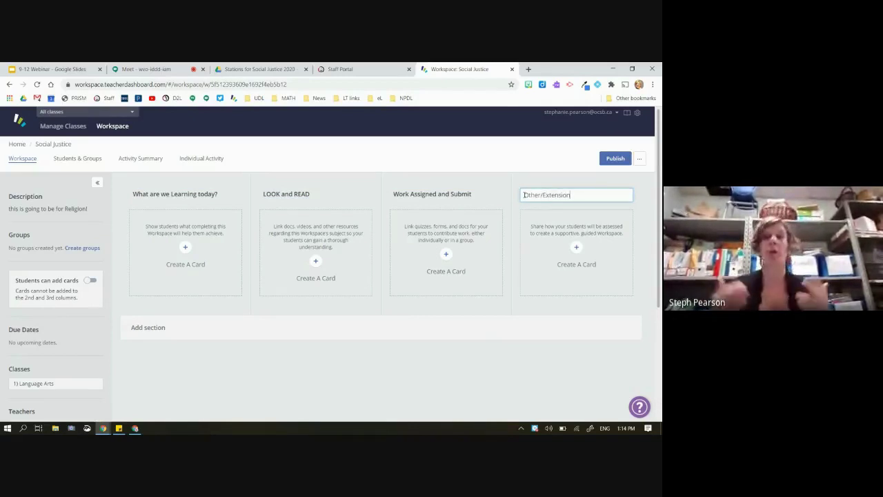
click(514, 302)
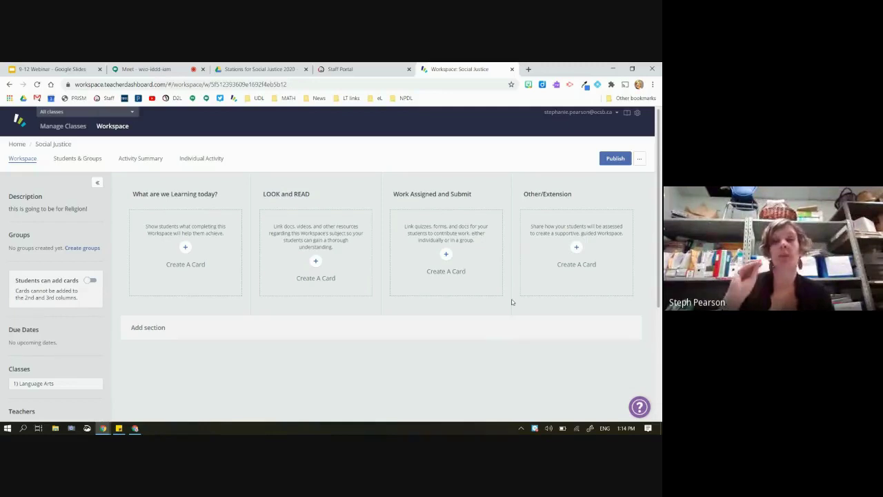
Start a new card in the Work Assigned and Submit column and look over its media, sharing, date and group options
click(447, 254)
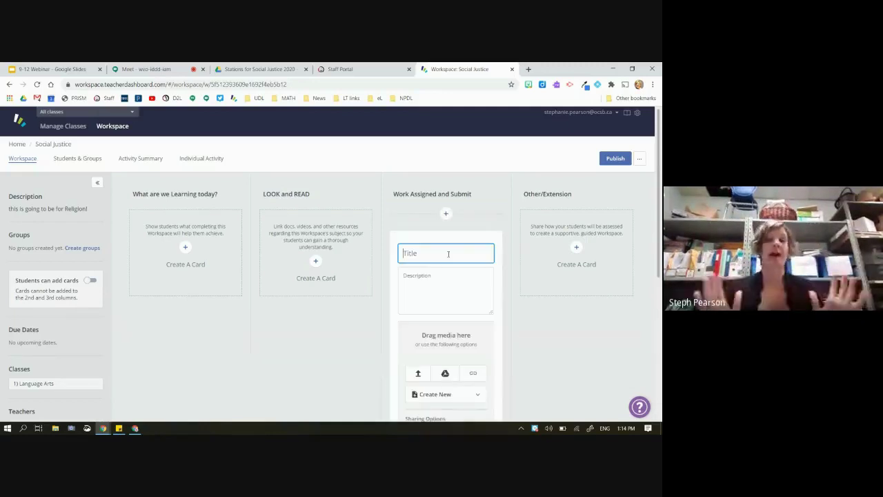
click(446, 215)
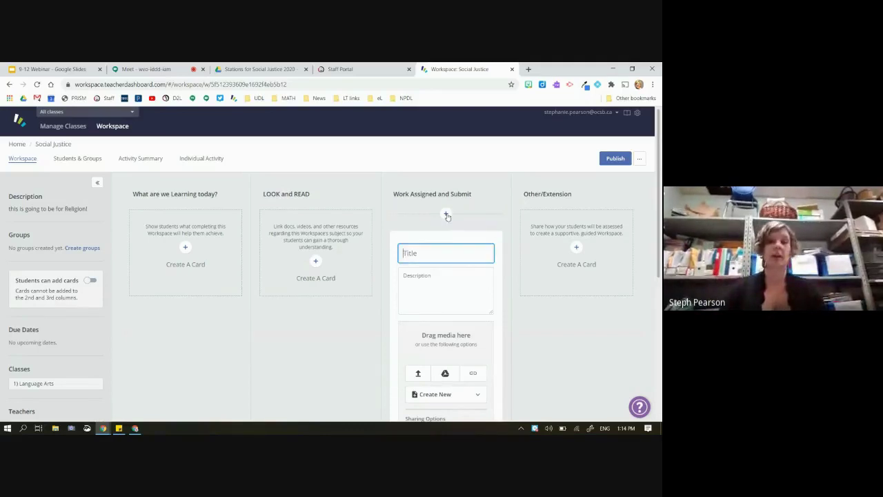
scroll(445, 325, down, 2)
scroll(445, 327, down, 3)
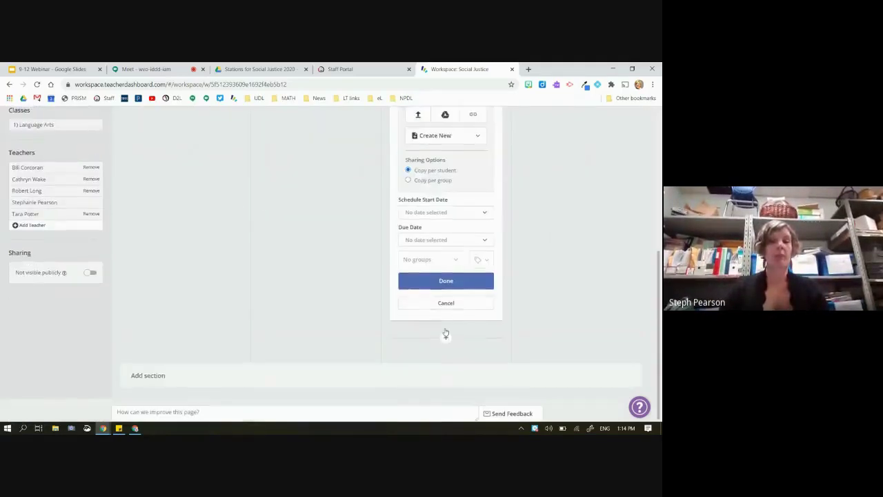
scroll(446, 333, up, 4)
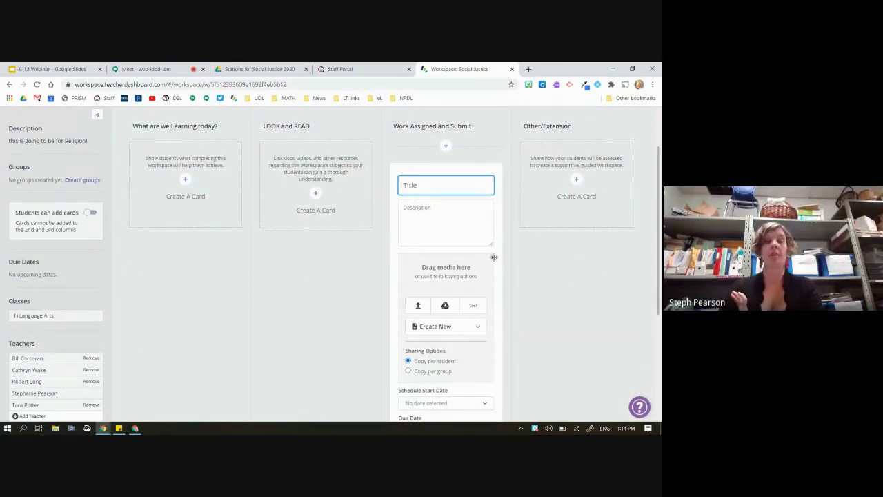
scroll(494, 257, up, 2)
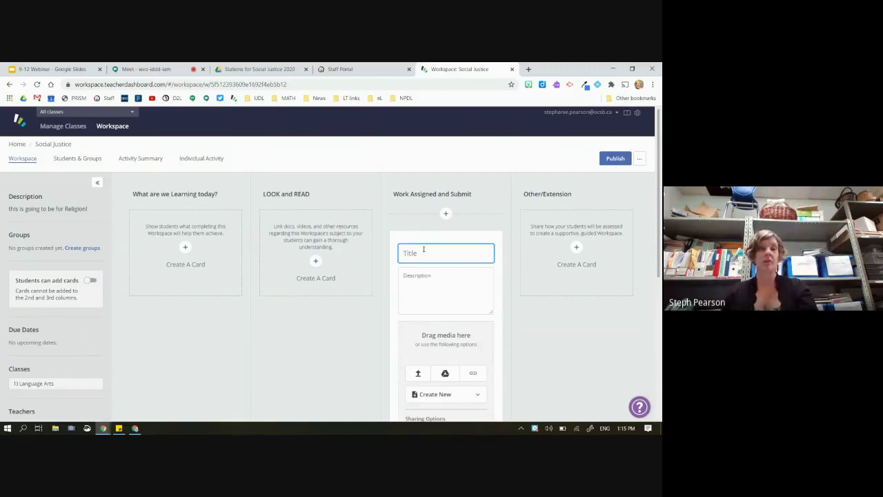
Title the new card "BioPoem", give it the description "Read and complete" and finish the card
text(BioPoem)
click(445, 286)
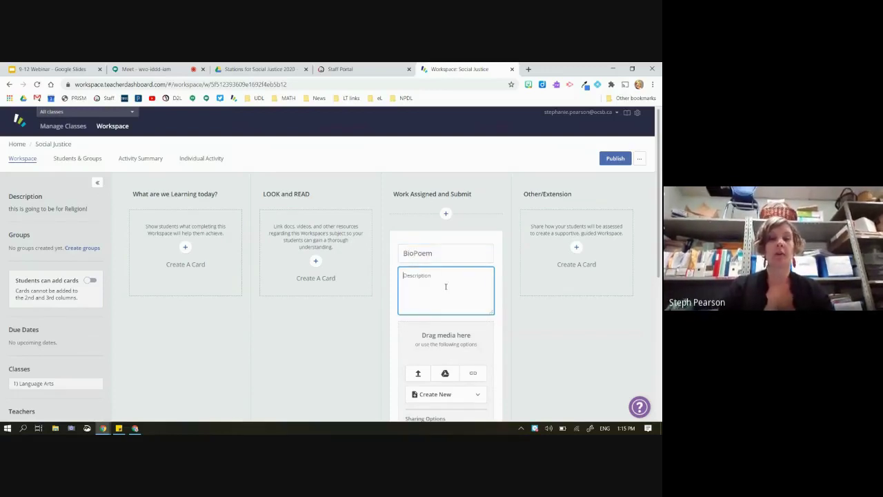
text(Read and complete)
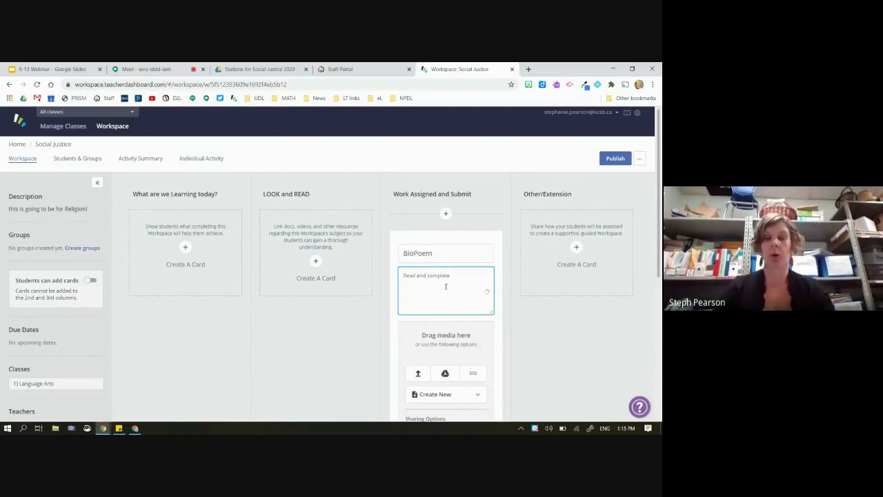
scroll(446, 286, down, 2)
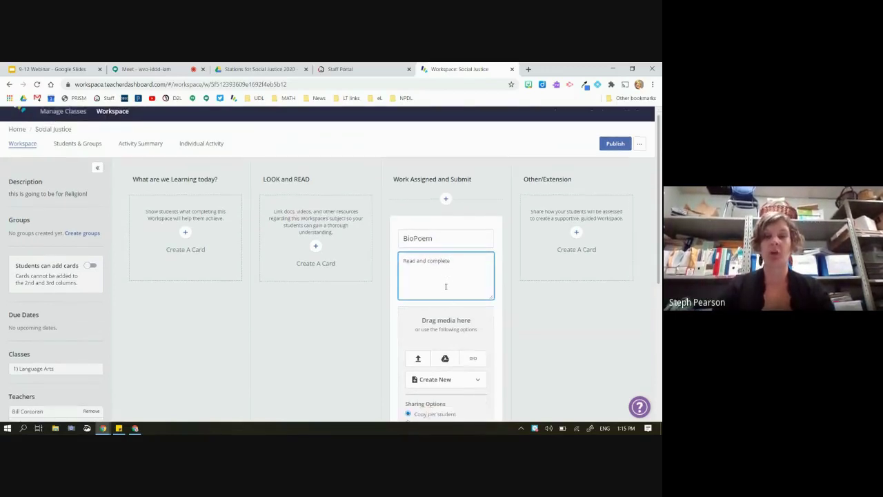
click(497, 246)
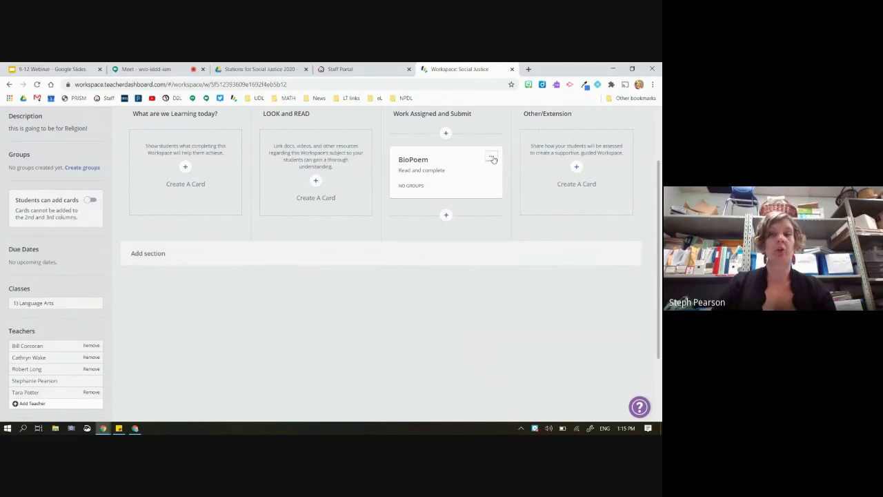
Reopen the BioPoem card for editing and attach the Google Drive file "** Bio Poem Template with Rubric"
click(491, 156)
click(444, 172)
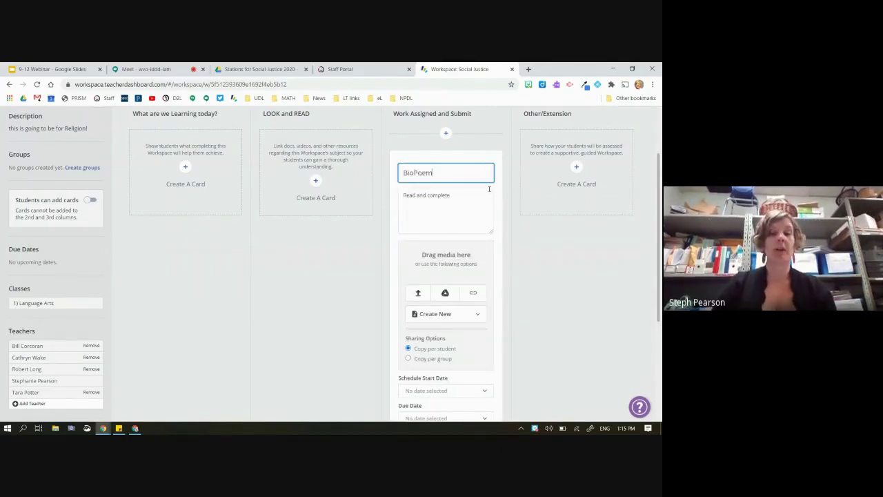
scroll(437, 155, down, 3)
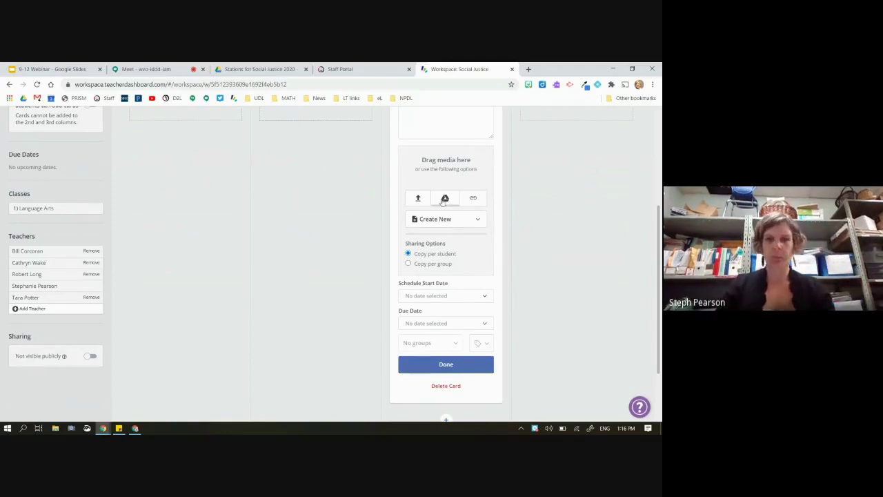
click(445, 198)
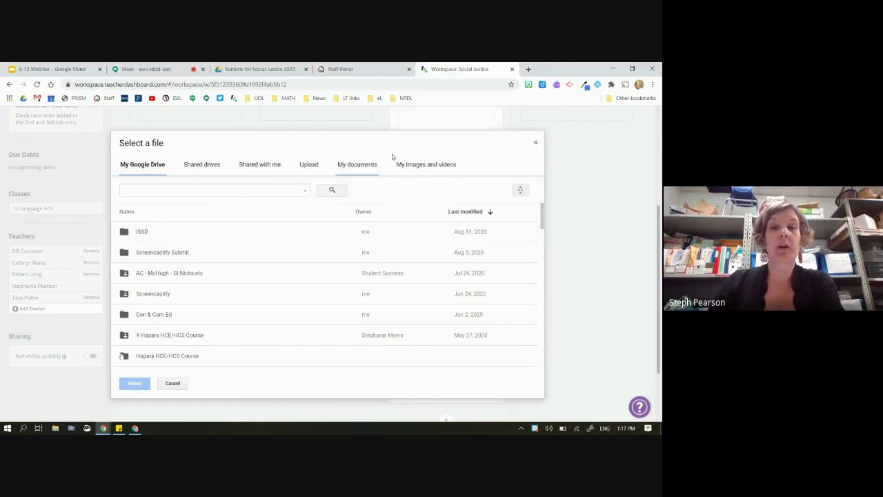
scroll(236, 306, down, 8)
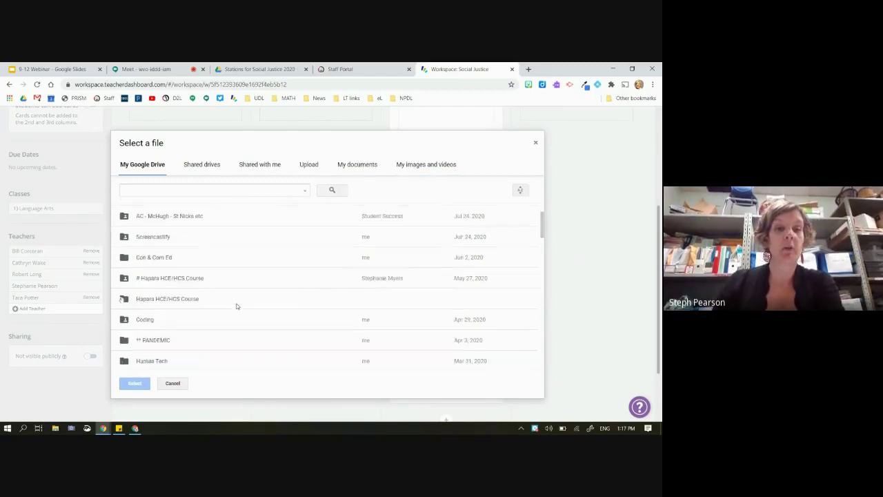
scroll(236, 306, down, 15)
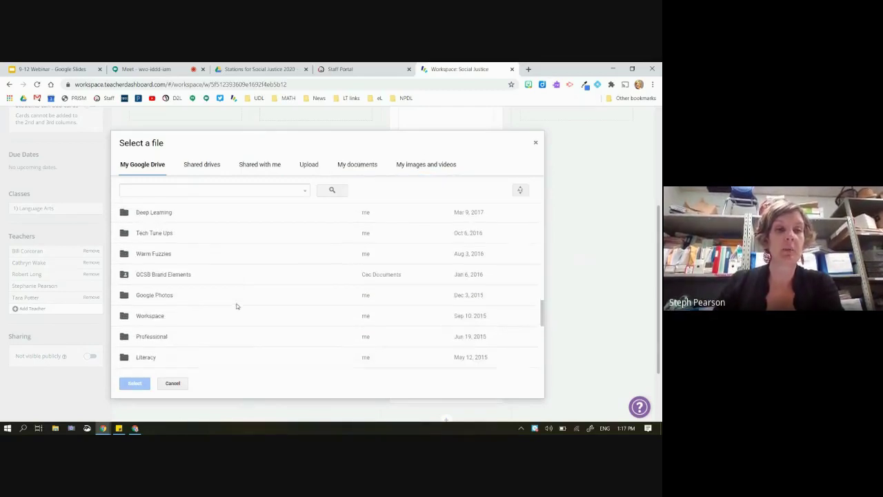
click(190, 284)
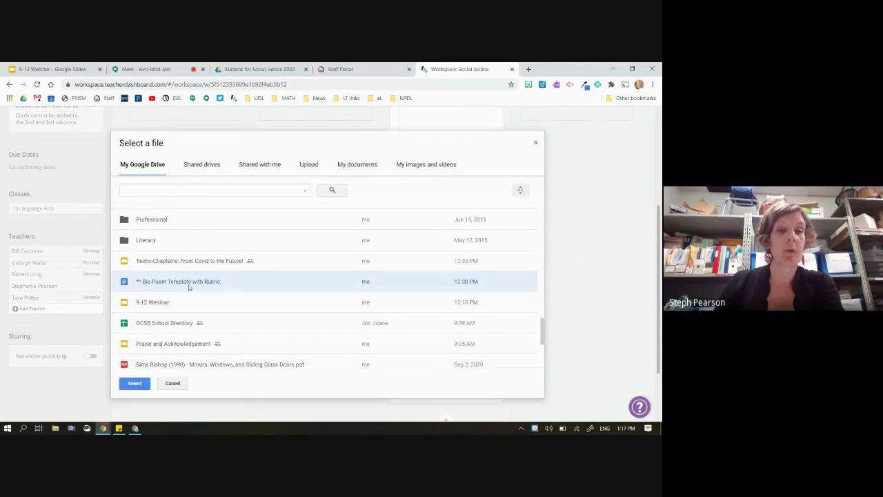
click(129, 382)
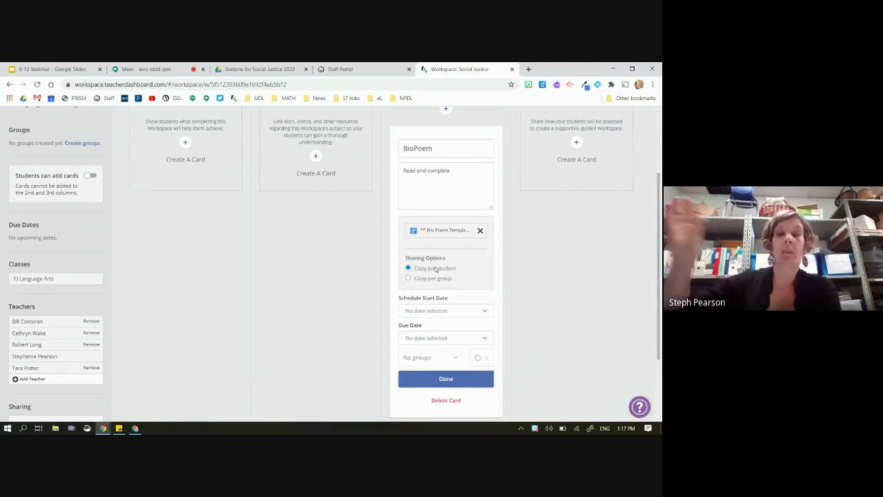
Look at the BioPoem card's start date calendar, set its due date to Thu Sep 24 and finish the card
click(439, 310)
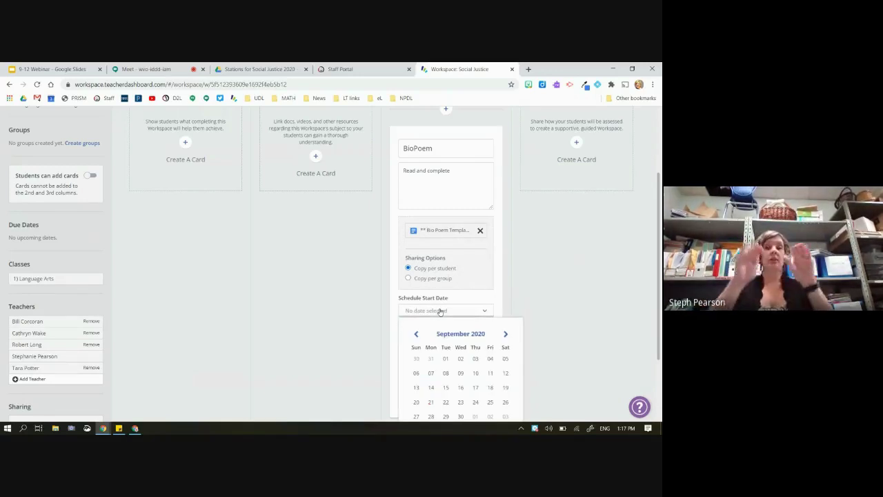
click(499, 300)
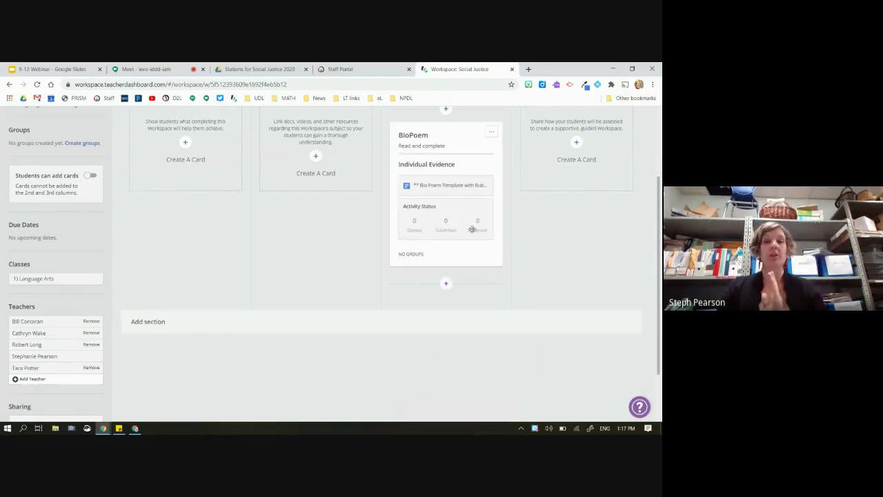
click(492, 131)
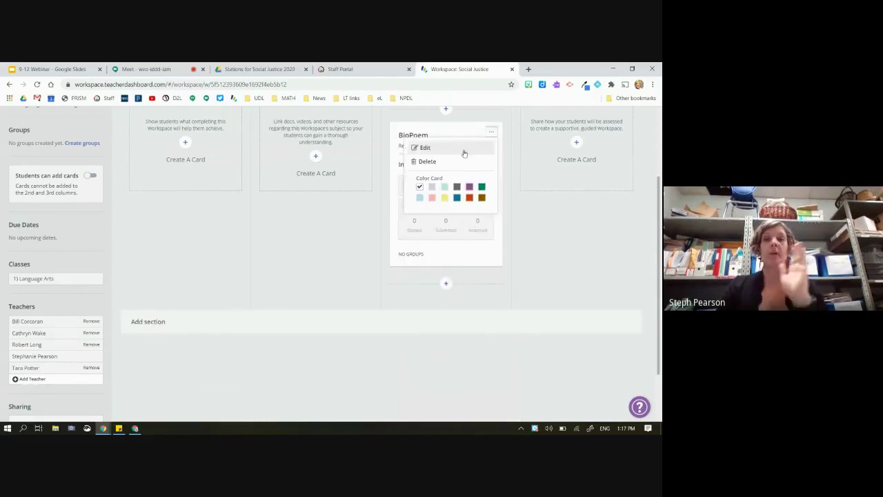
click(451, 150)
scroll(441, 286, down, 1)
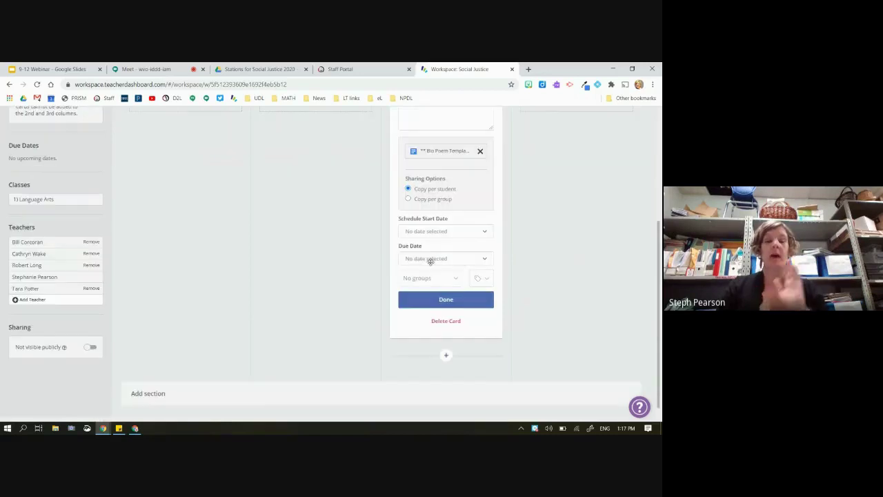
click(427, 261)
click(471, 349)
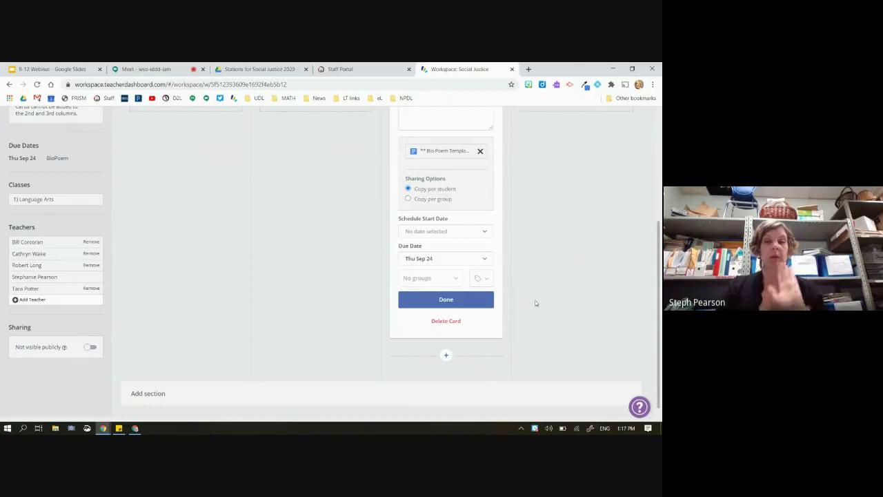
scroll(535, 303, up, 1)
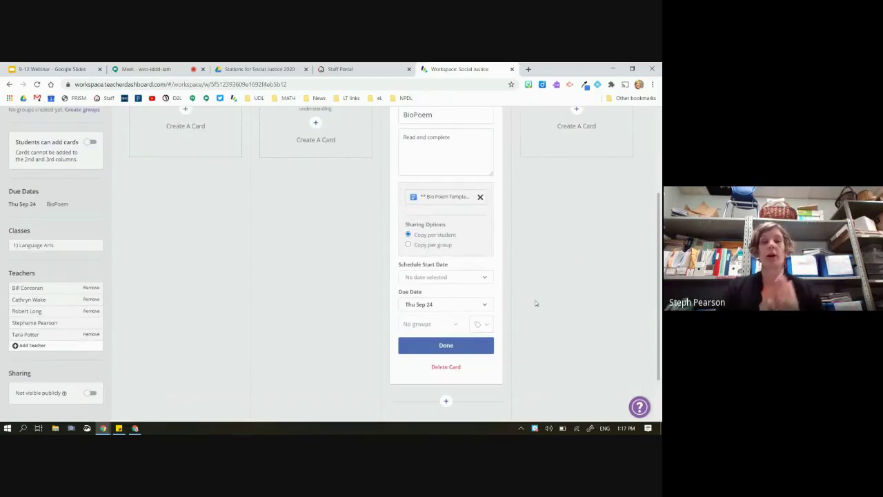
click(434, 345)
scroll(433, 342, up, 1)
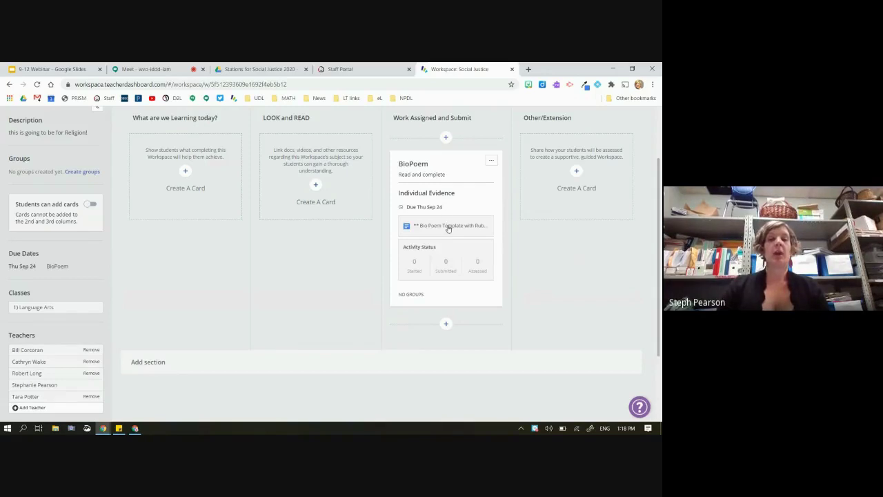
Open the student group setup for the Social Justice workspace
mouse_move(448, 228)
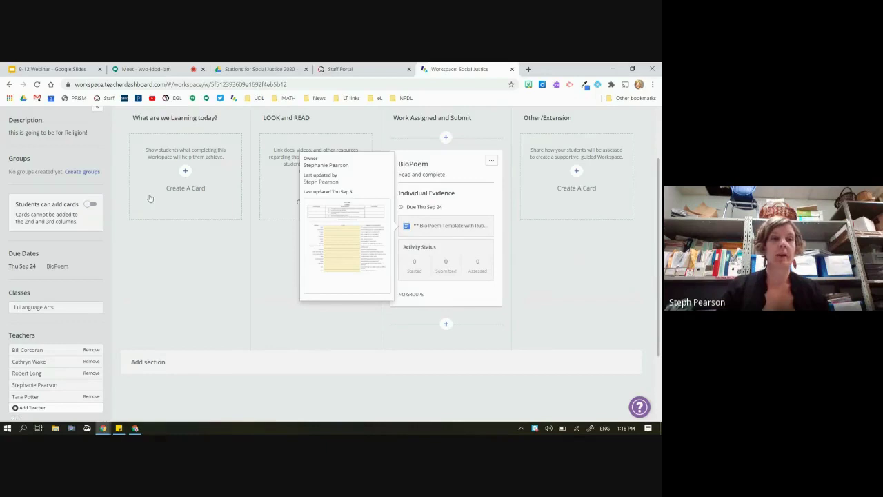
scroll(89, 190, up, 2)
click(81, 160)
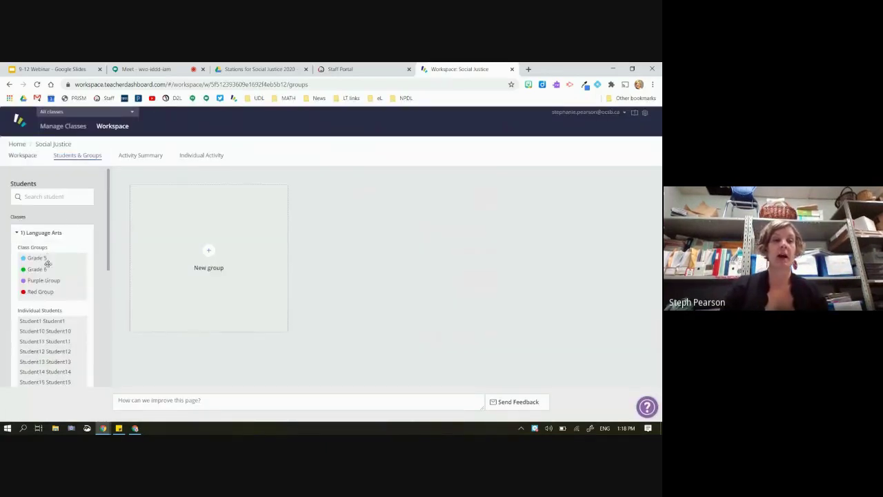
mouse_move(136, 428)
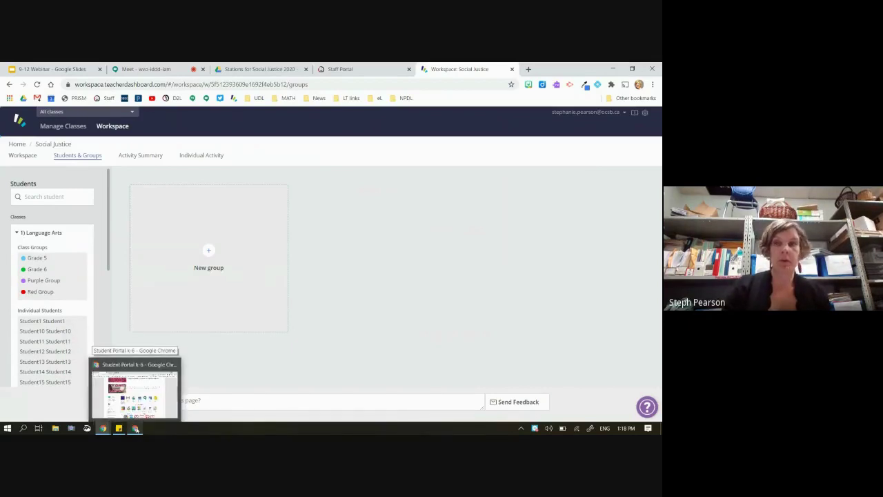
click(136, 428)
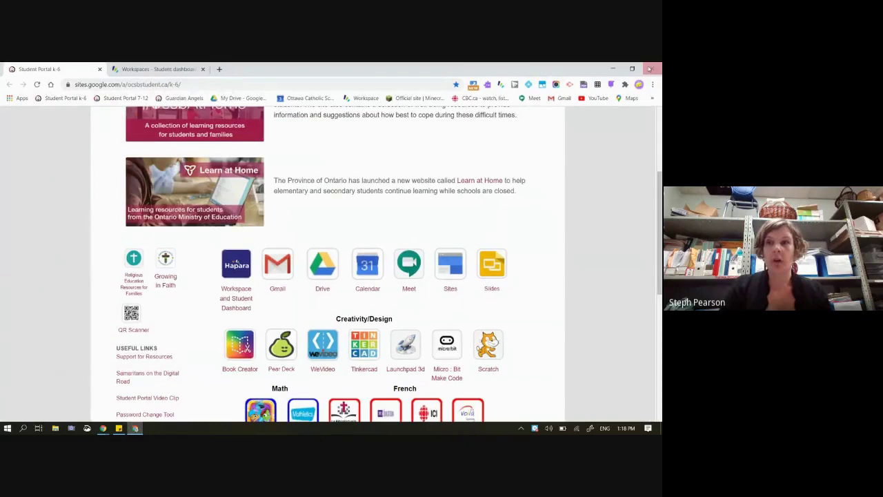
click(614, 69)
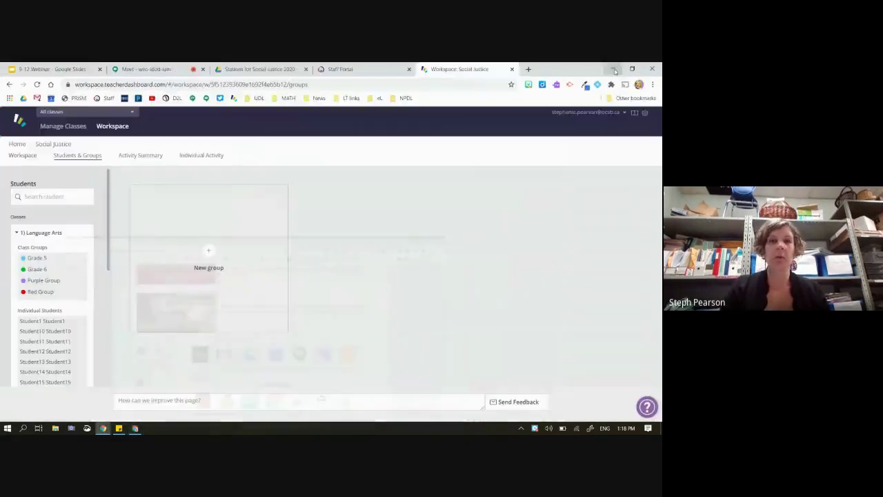
Create a new group containing Student17 and check its member list from the workspace board
scroll(45, 331, down, 2)
drag(45, 335, 214, 268)
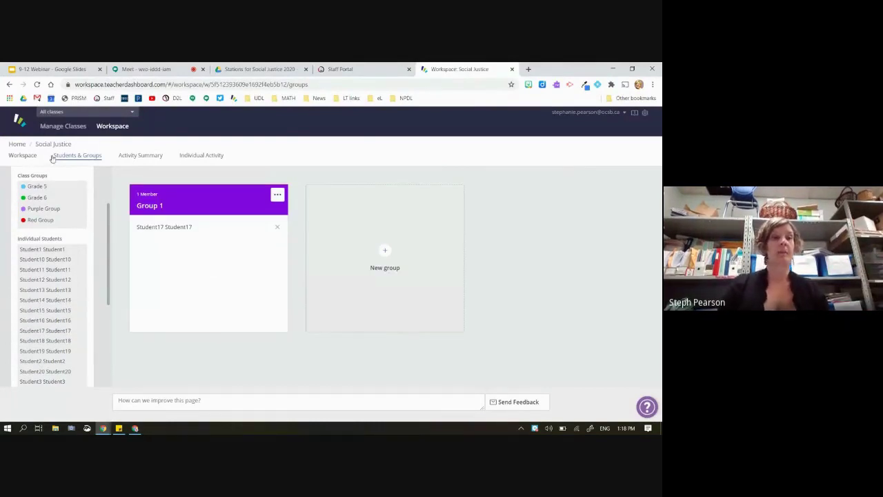
click(21, 156)
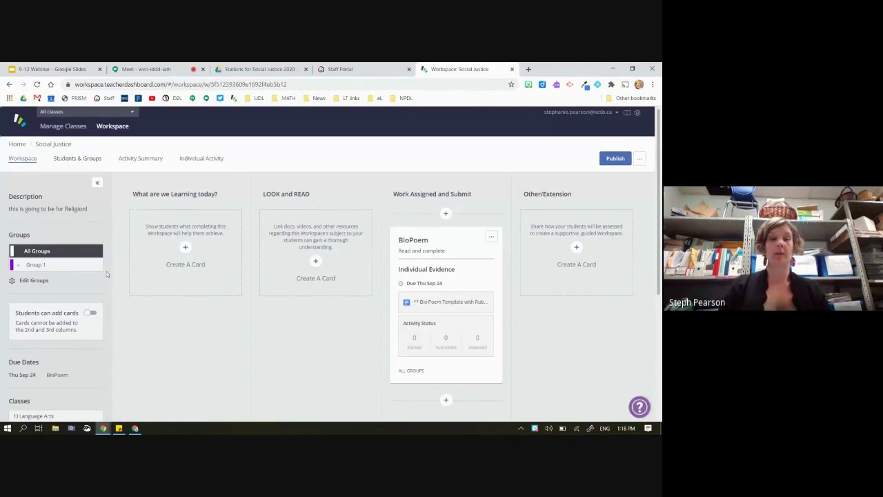
click(18, 265)
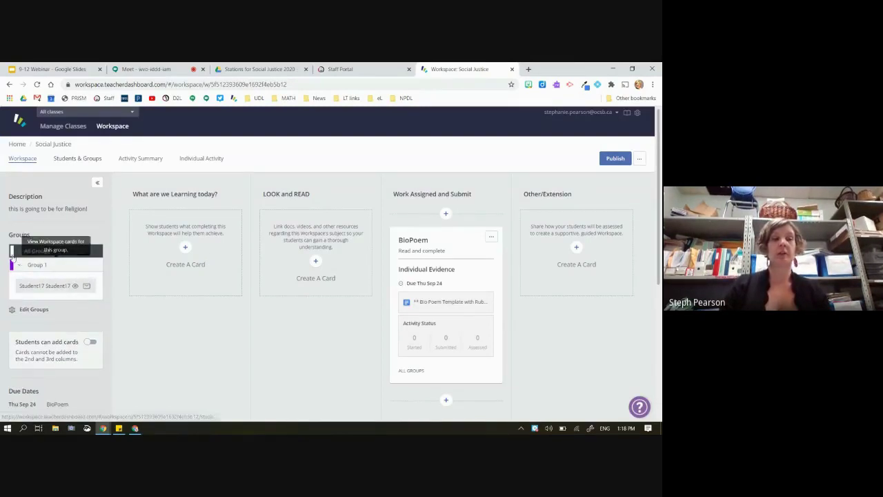
click(19, 265)
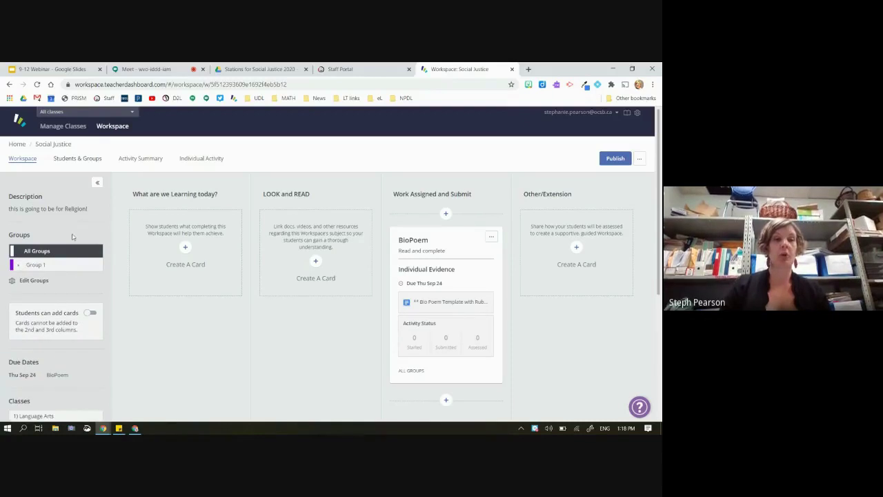
Create a second group from the Grade 5 class group and a third from the whole CEC-Training2-2021 class
click(77, 159)
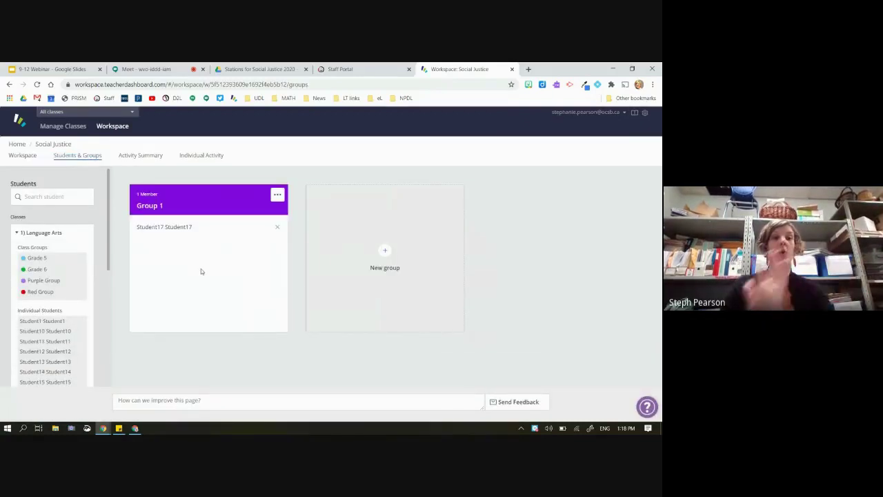
drag(40, 257, 376, 228)
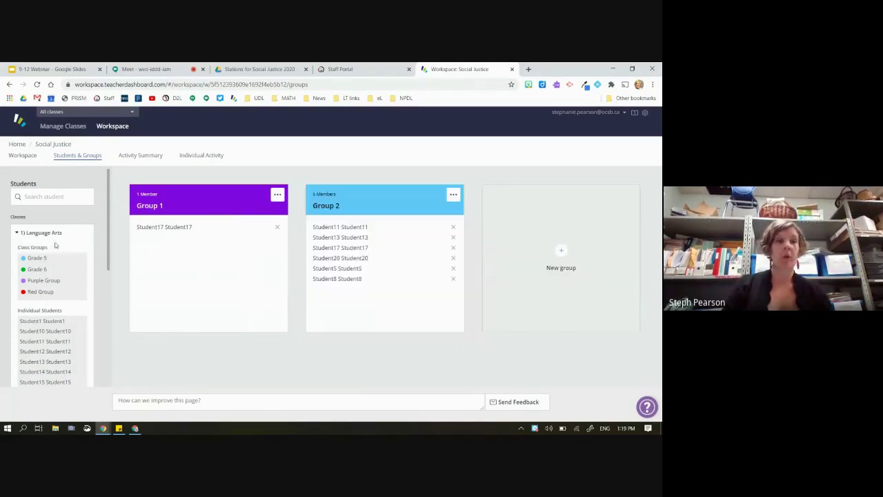
scroll(56, 245, down, 5)
drag(34, 304, 533, 250)
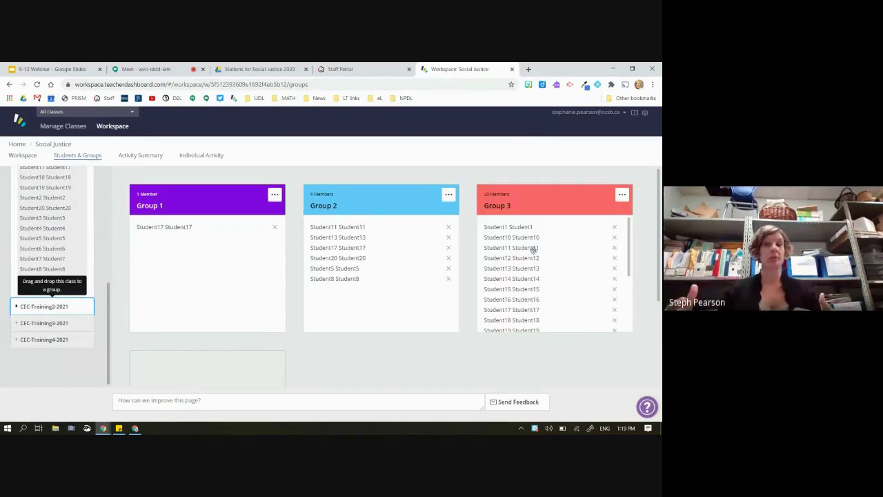
scroll(250, 370, down, 1)
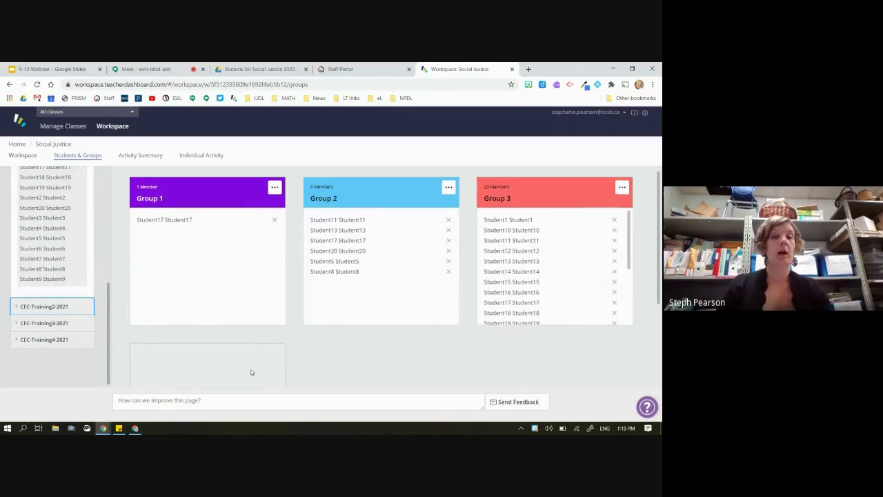
scroll(107, 334, up, 10)
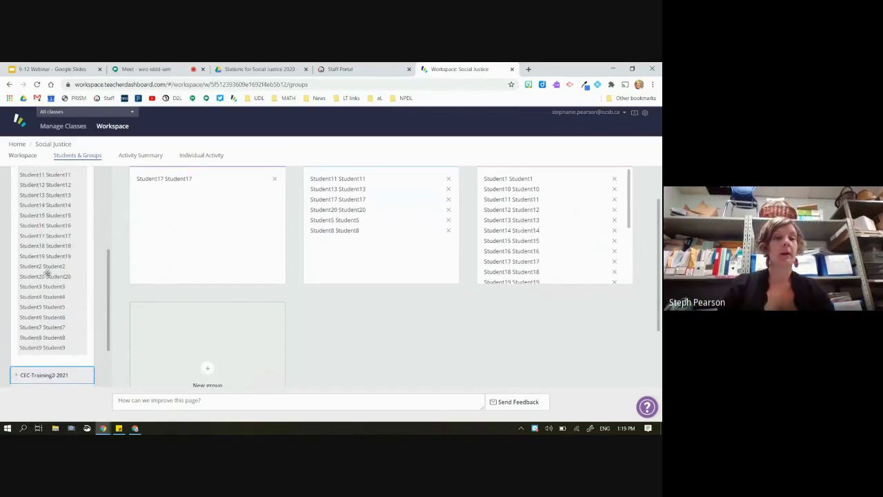
scroll(47, 273, up, 1)
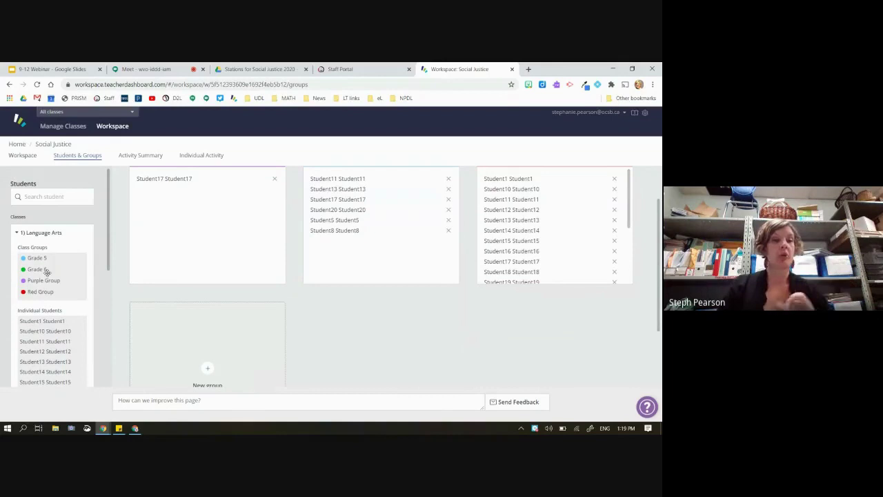
Preview the workspace as Student17 from Group 1, examining the assigned BioPoem file and comparing the view with the teacher's board
click(22, 156)
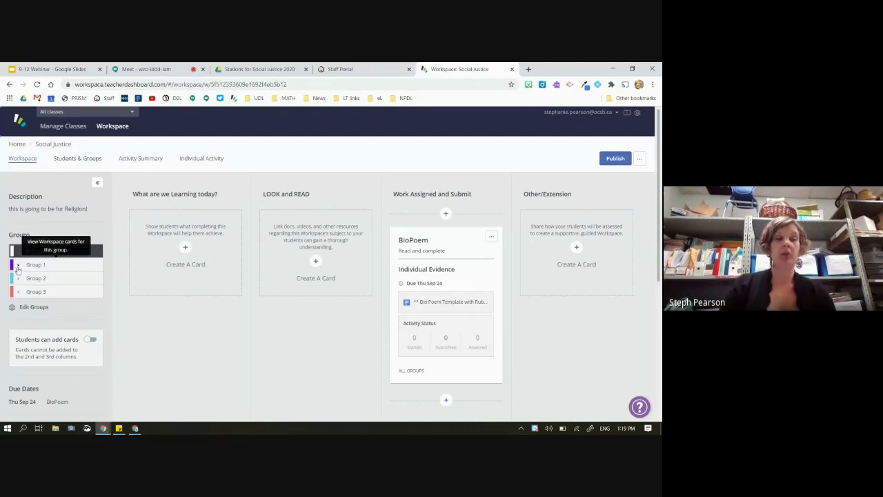
click(18, 267)
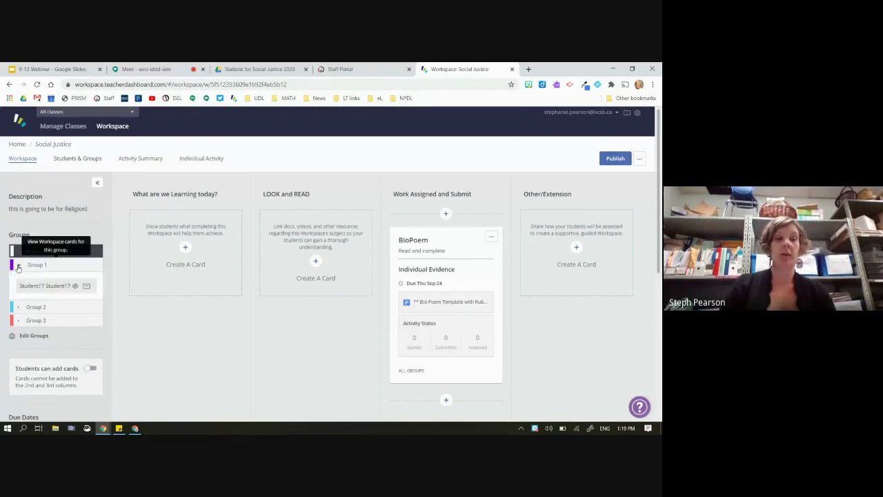
click(76, 287)
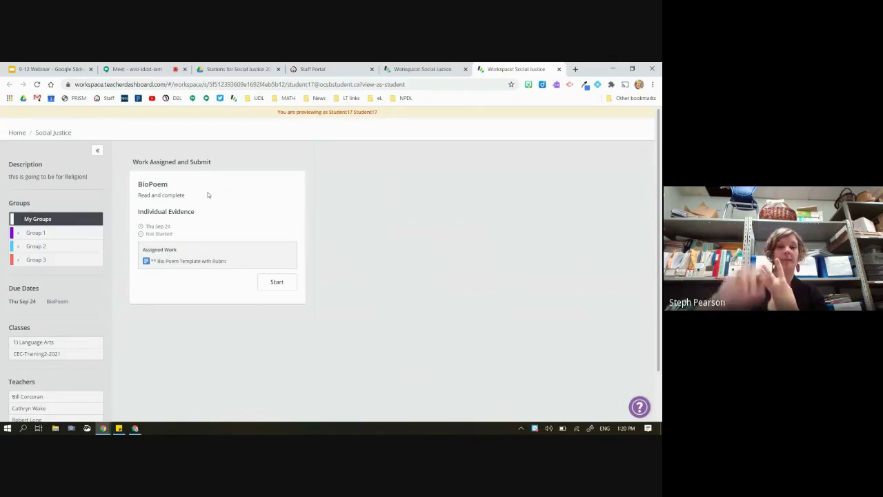
triple_click(180, 260)
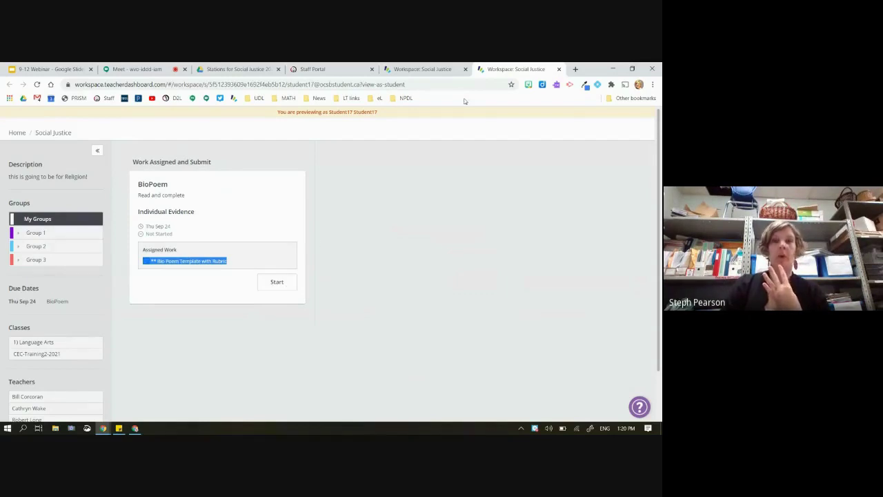
click(422, 69)
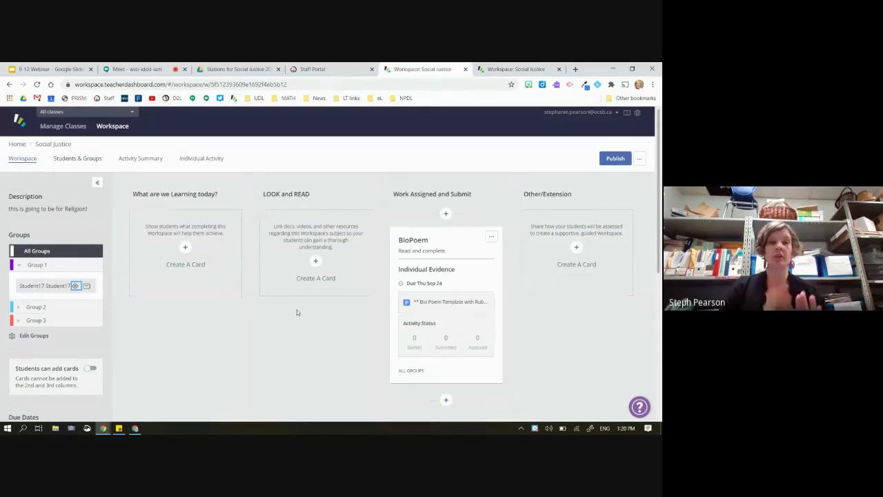
click(512, 68)
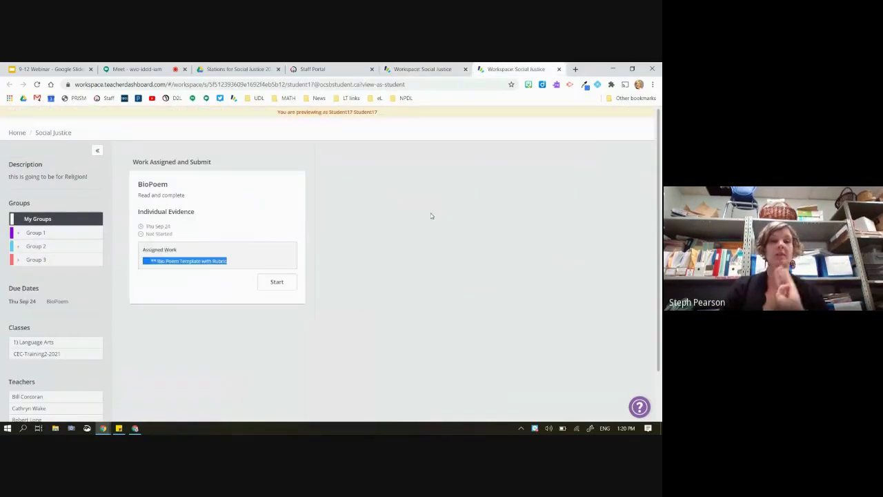
Return to the teacher's board and examine the BioPoem card and the area below it for adding sections
click(427, 75)
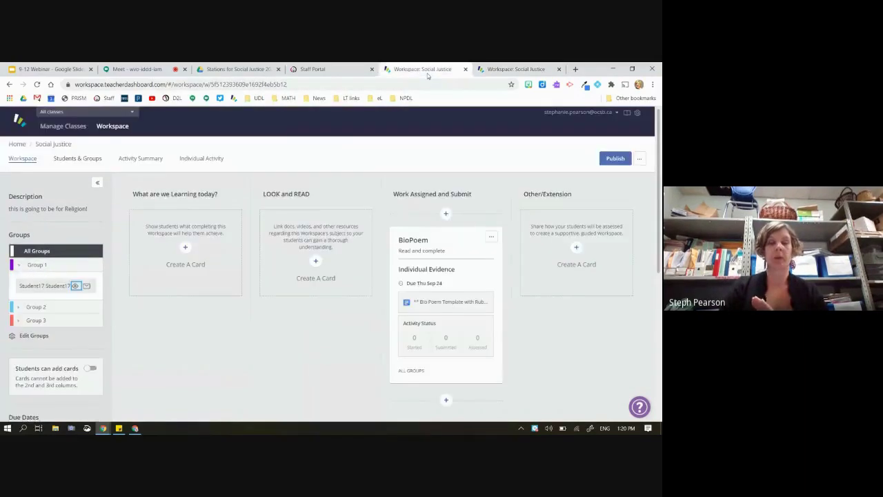
scroll(489, 264, down, 2)
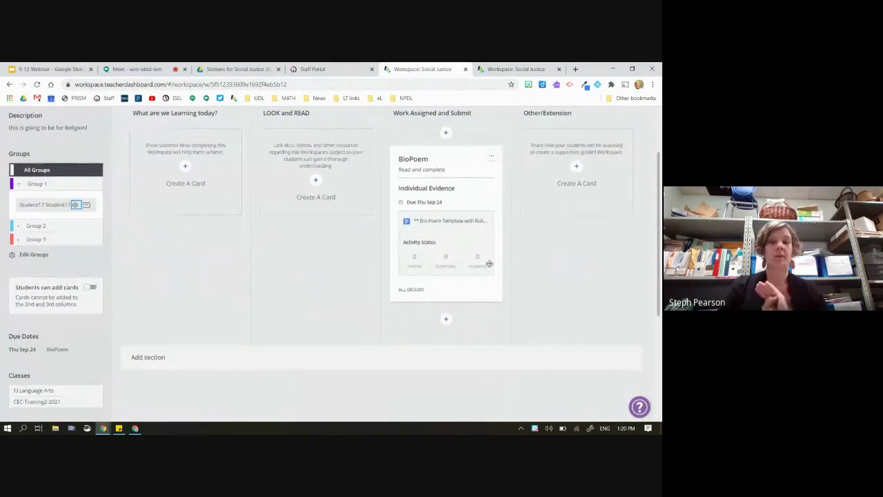
scroll(489, 263, up, 1)
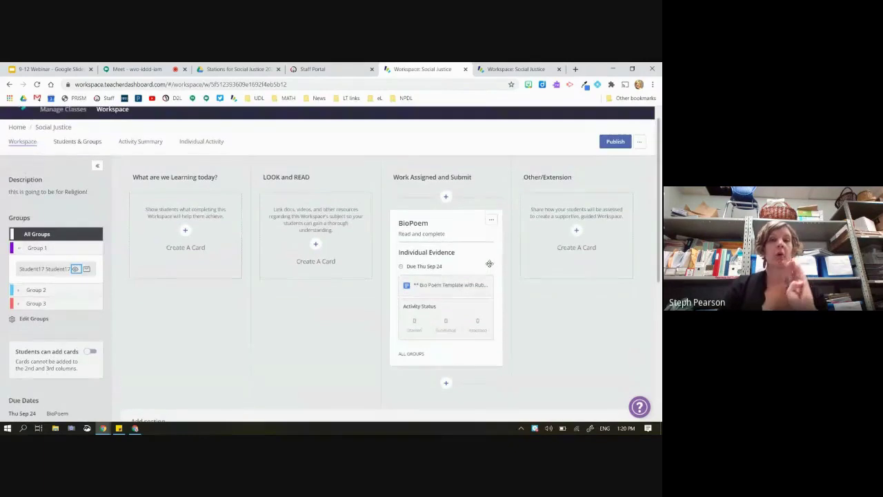
scroll(489, 263, down, 1)
drag(462, 181, 460, 317)
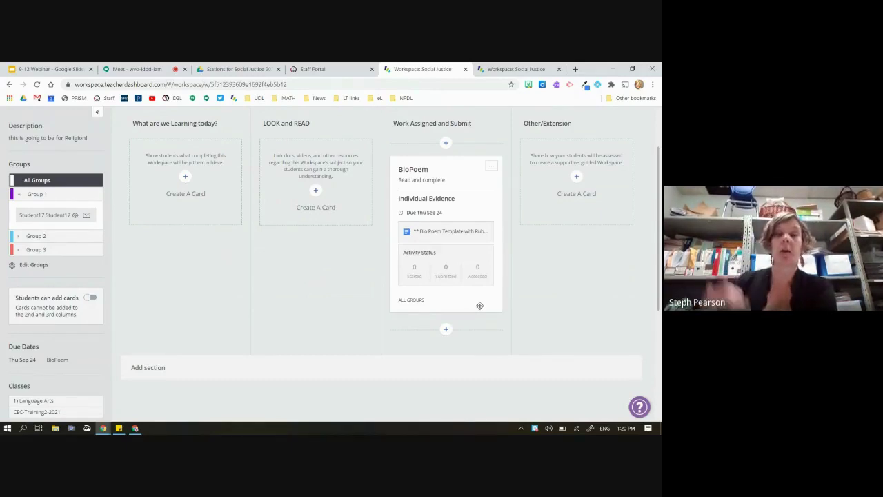
scroll(479, 307, down, 3)
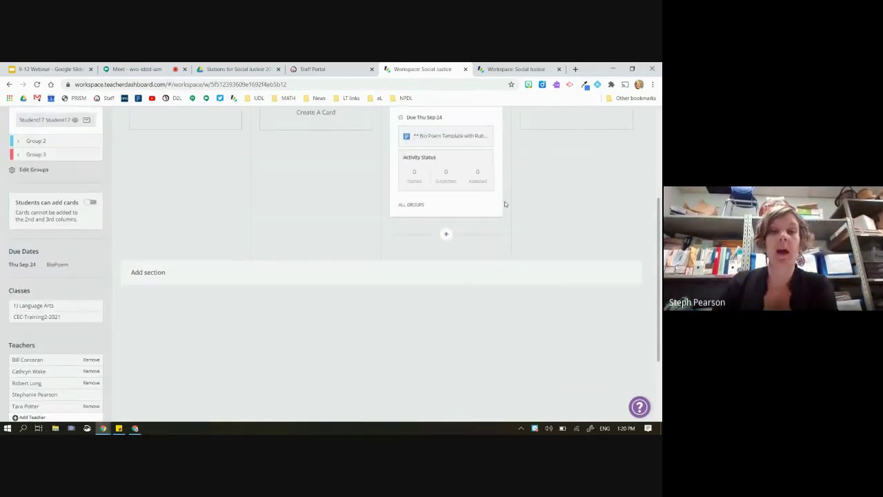
scroll(502, 200, up, 3)
scroll(428, 281, down, 3)
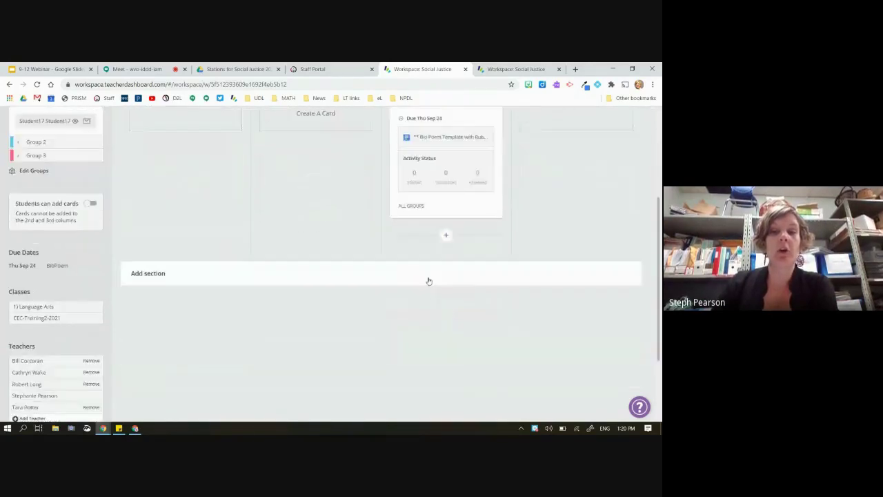
click(441, 237)
scroll(441, 235, down, 9)
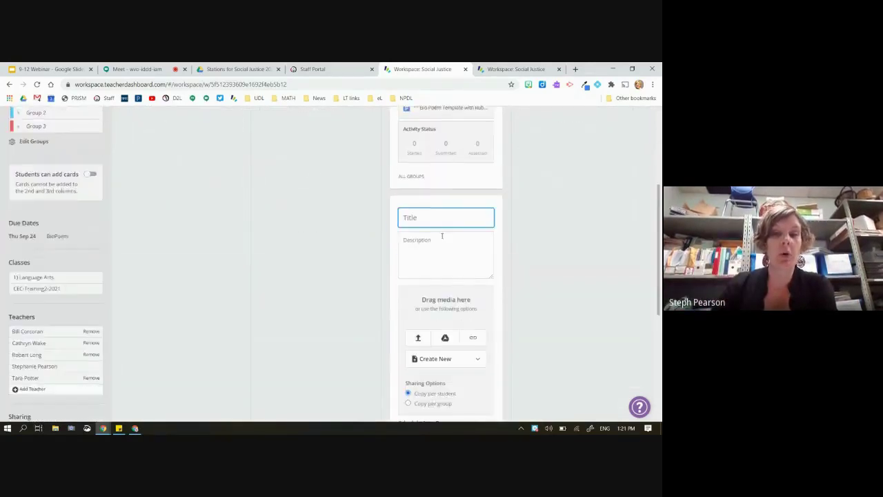
scroll(522, 306, up, 2)
scroll(520, 305, down, 2)
scroll(521, 306, up, 1)
scroll(520, 306, down, 4)
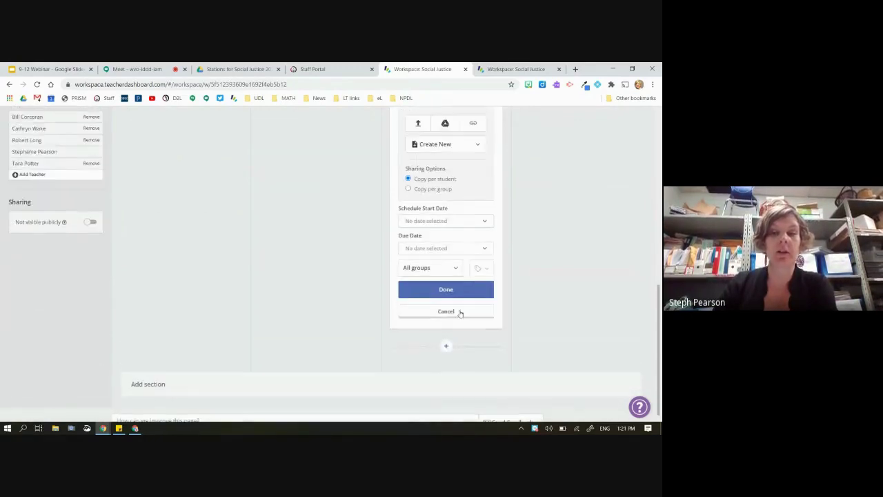
scroll(496, 305, up, 10)
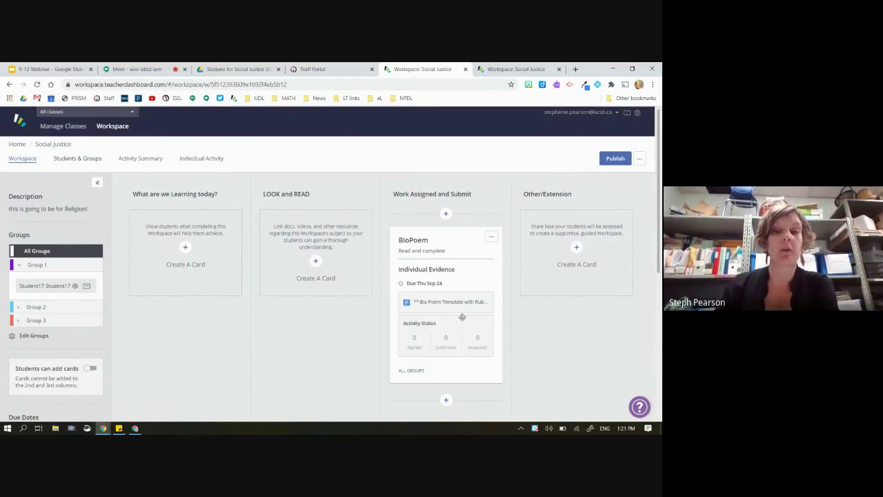
Add a section named "October" below the existing columns of the Social Justice board
scroll(462, 316, down, 3)
click(205, 290)
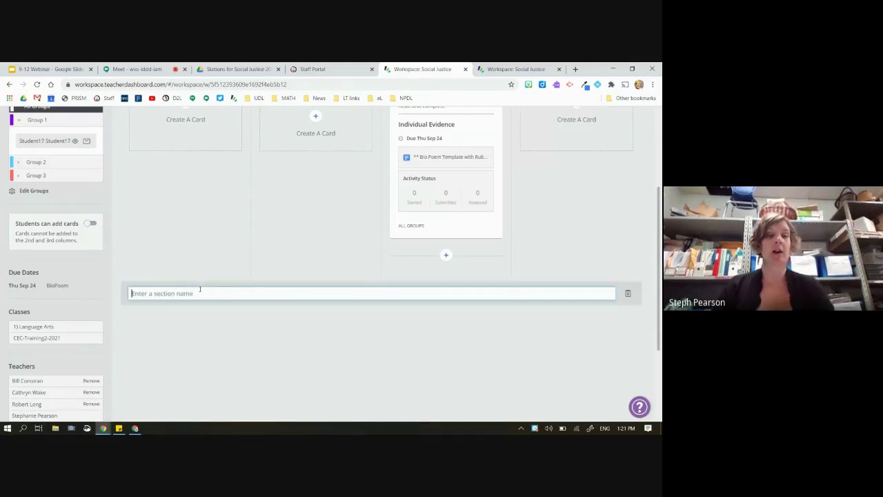
text(October)
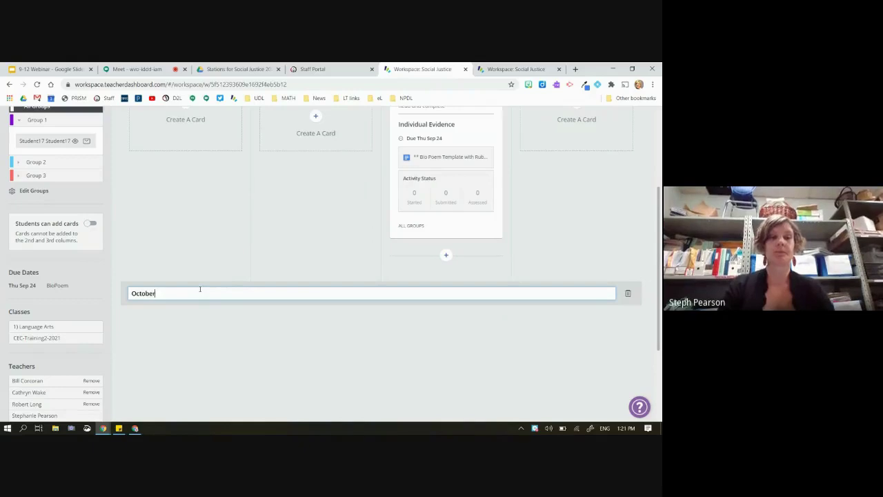
key(Return)
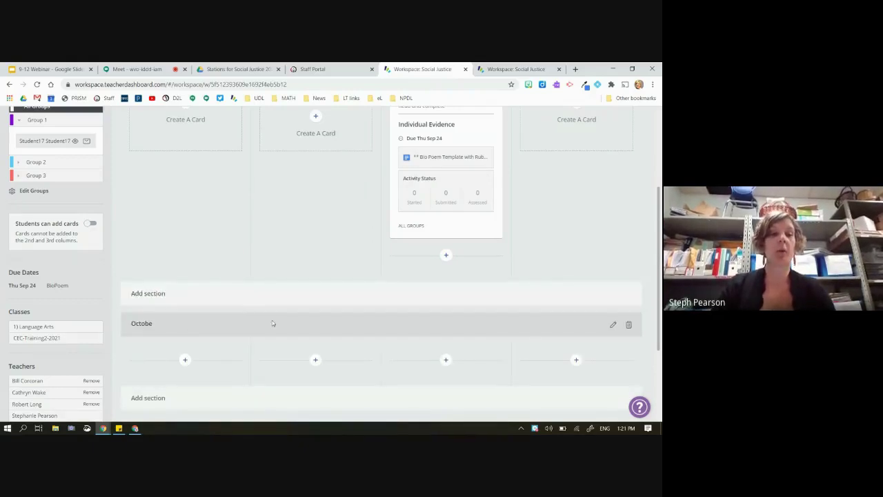
Move the BioPoem card into the October section, keeping it in the Work Assigned and Submit column
mouse_move(450, 222)
mouse_down()
mouse_move(457, 251)
mouse_move(449, 254)
mouse_move(449, 225)
mouse_up()
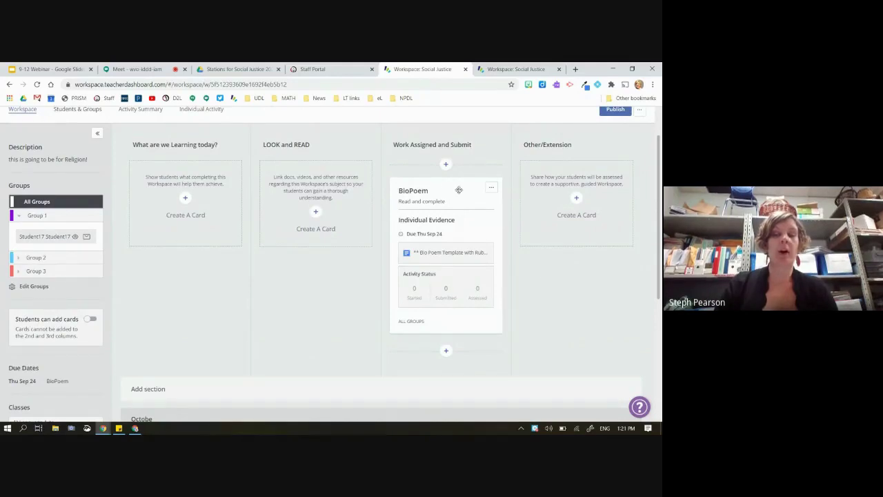
drag(460, 190, 487, 341)
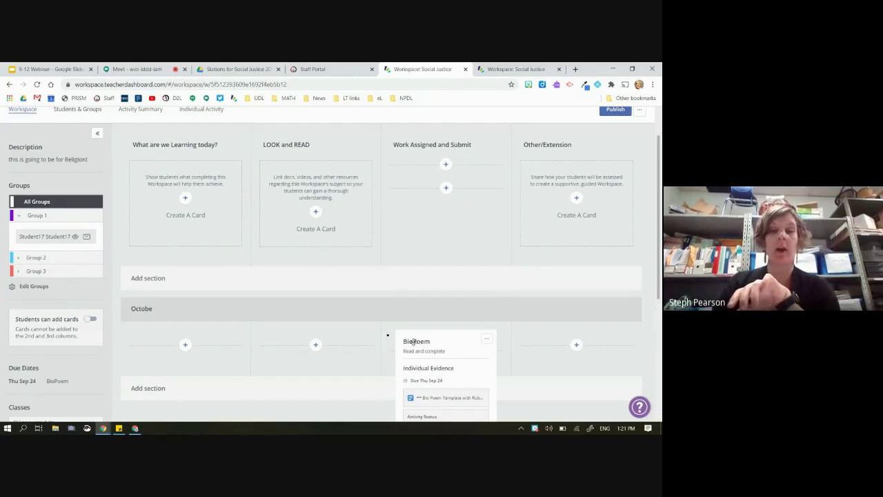
drag(414, 341, 415, 345)
scroll(414, 346, down, 1)
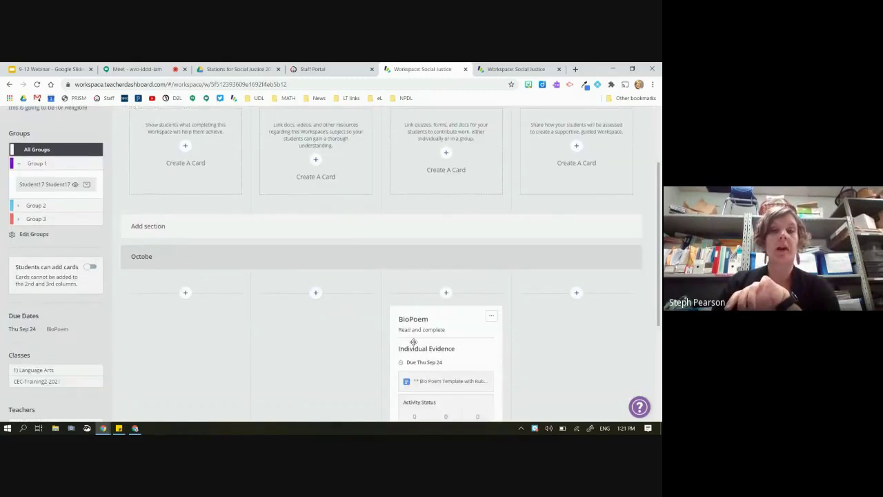
scroll(437, 304, down, 3)
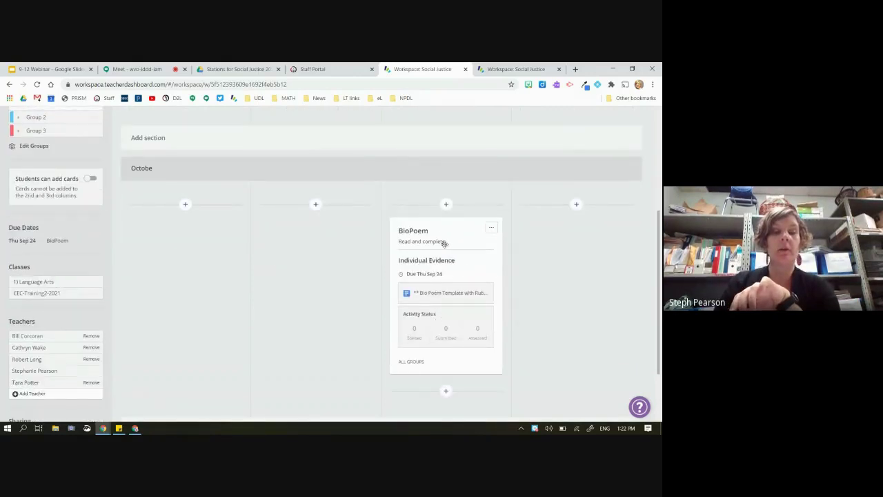
Preview the workspace as Student17 to examine the October section, close the older preview, and compare with the teacher's board
scroll(367, 283, up, 1)
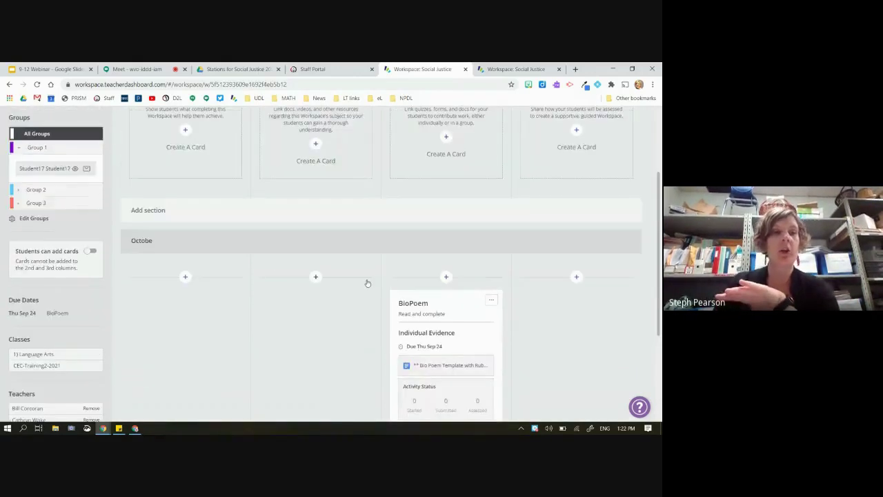
click(74, 168)
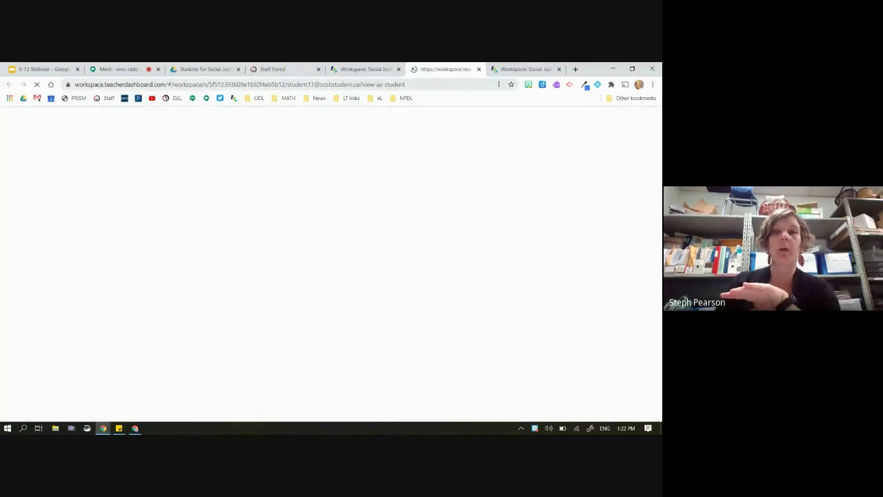
click(559, 69)
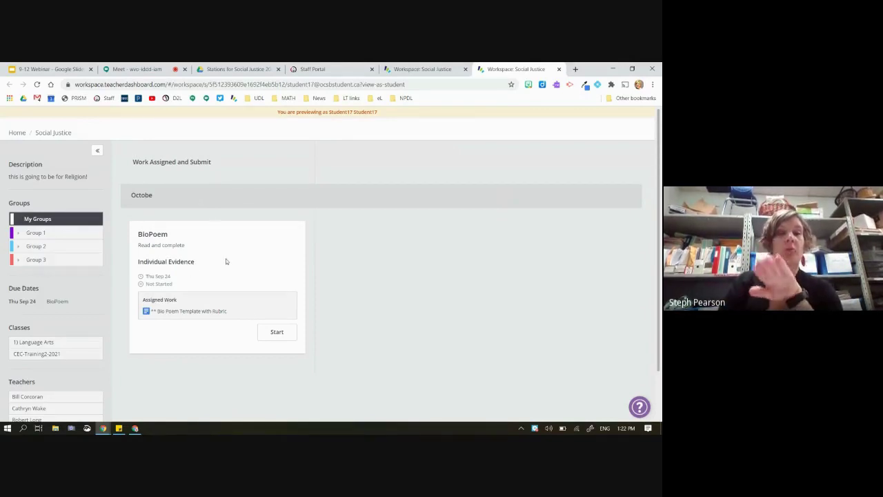
click(422, 69)
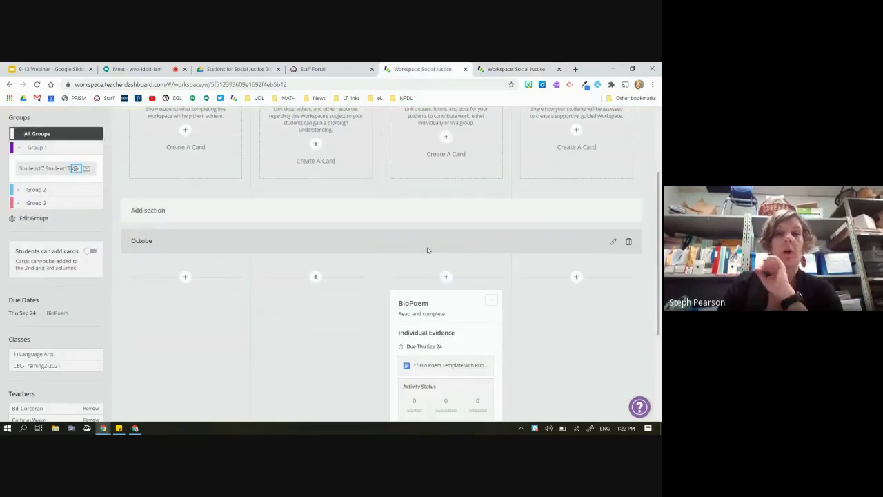
scroll(426, 250, up, 1)
scroll(428, 251, up, 1)
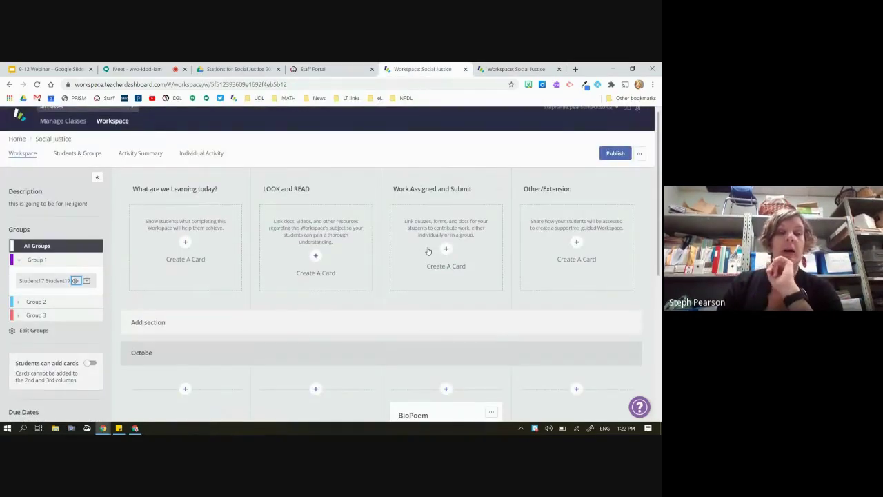
scroll(427, 251, down, 2)
scroll(427, 251, up, 2)
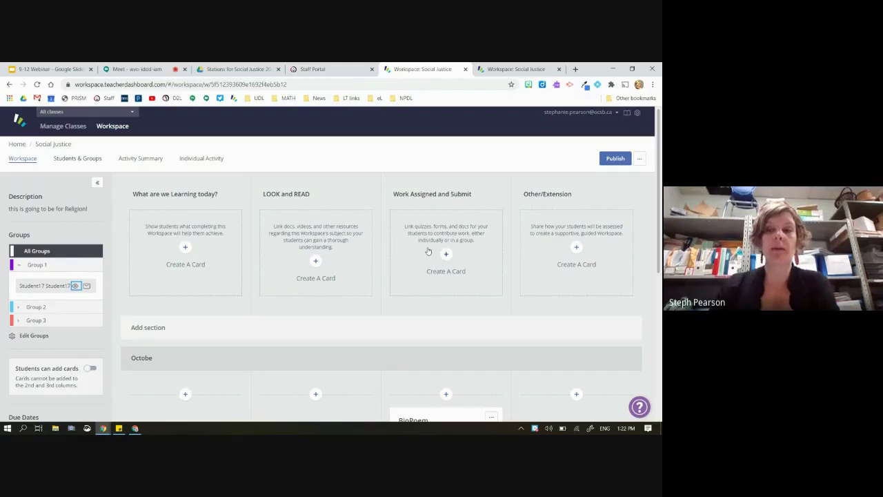
scroll(427, 251, down, 4)
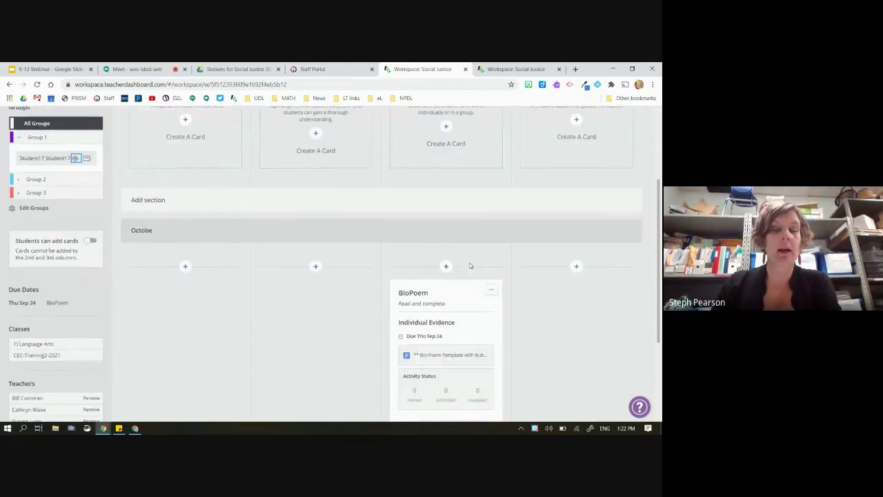
Add another section named "new section" directly above the October section
scroll(448, 237, up, 3)
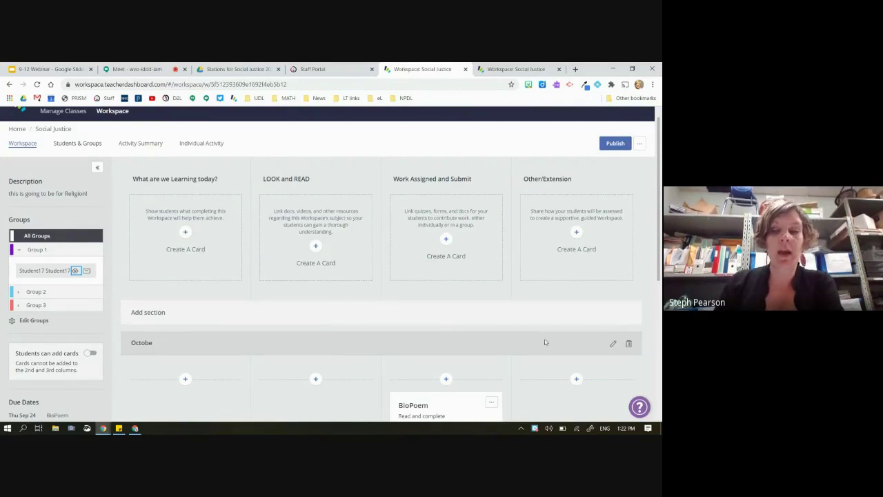
click(517, 312)
text(n)
key(BackSpace)
text(new section)
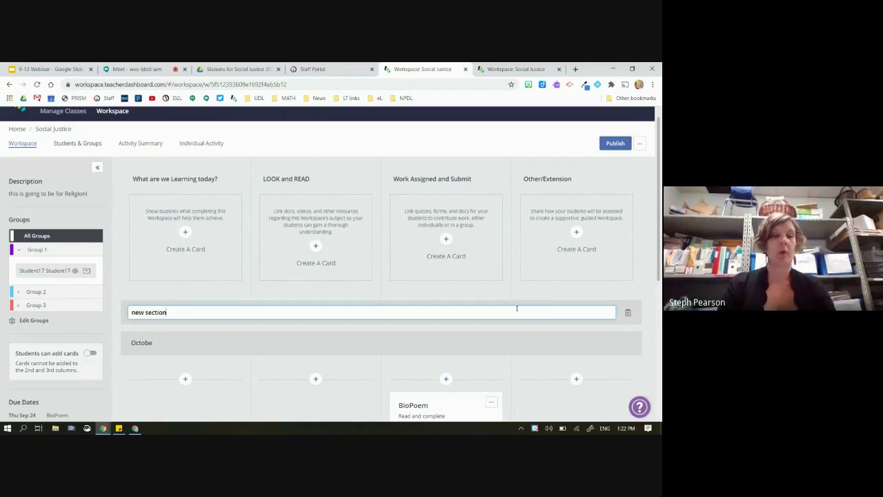
key(Return)
Create a card titled "gadfga" in the Work Assigned and Submit column of the new section
scroll(413, 330, down, 1)
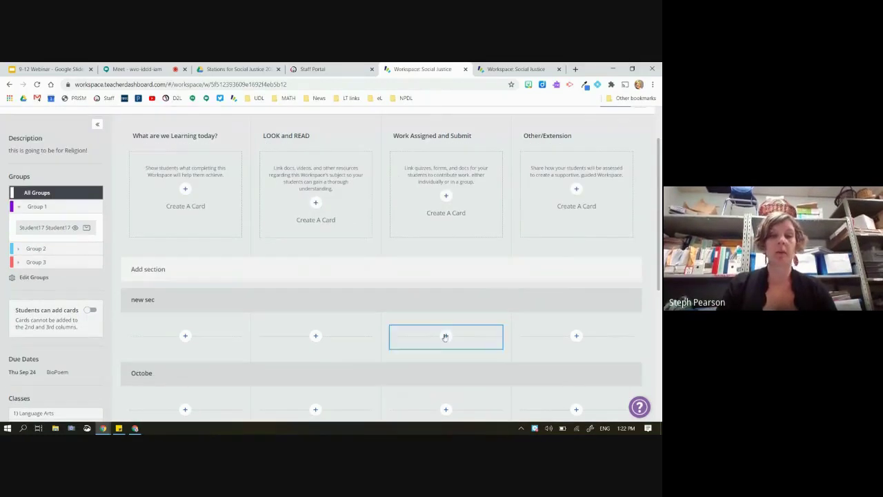
click(445, 336)
text(gadfga)
scroll(444, 335, down, 3)
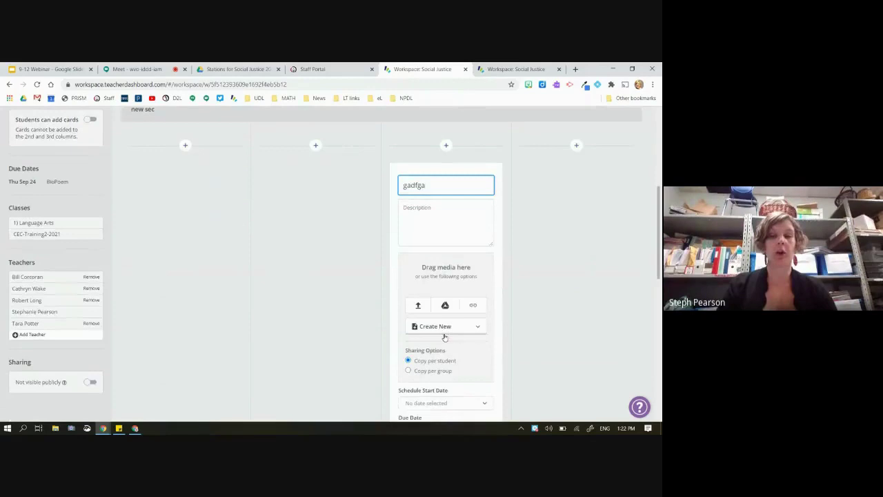
click(528, 256)
Color the "gadfga" card purple
click(490, 153)
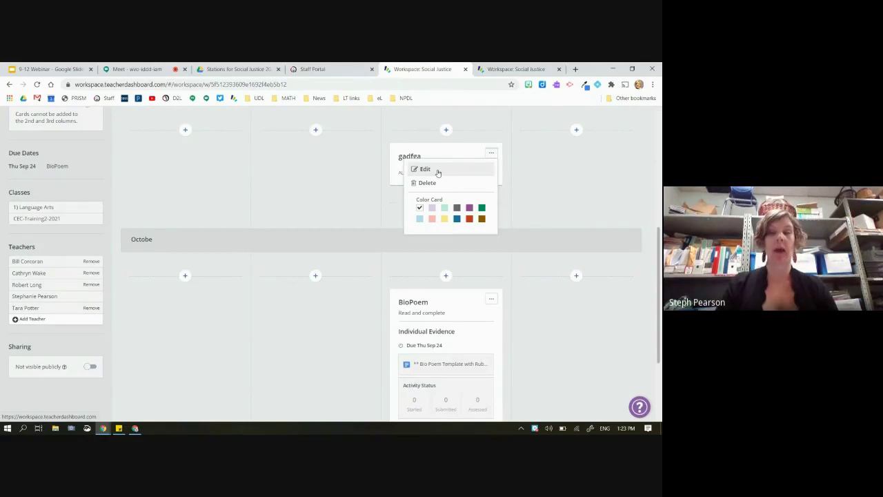
click(469, 208)
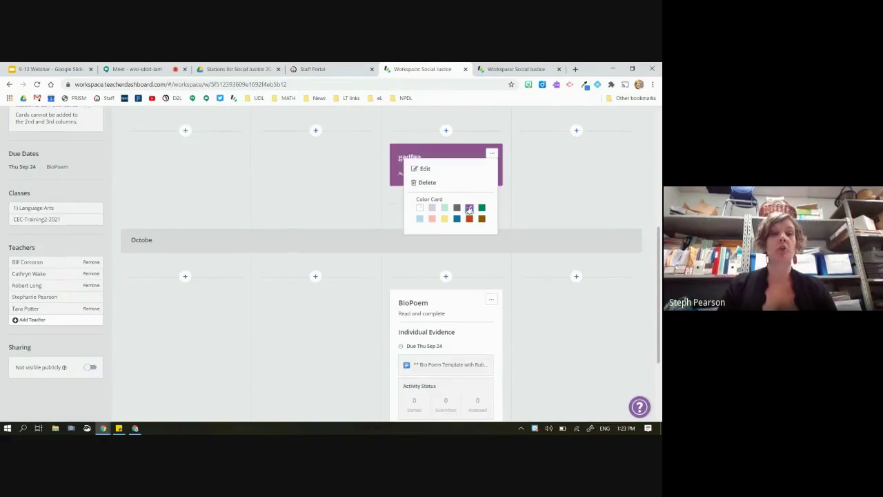
click(524, 212)
Move the October section up above the new section and review the board's section order
scroll(533, 199, up, 3)
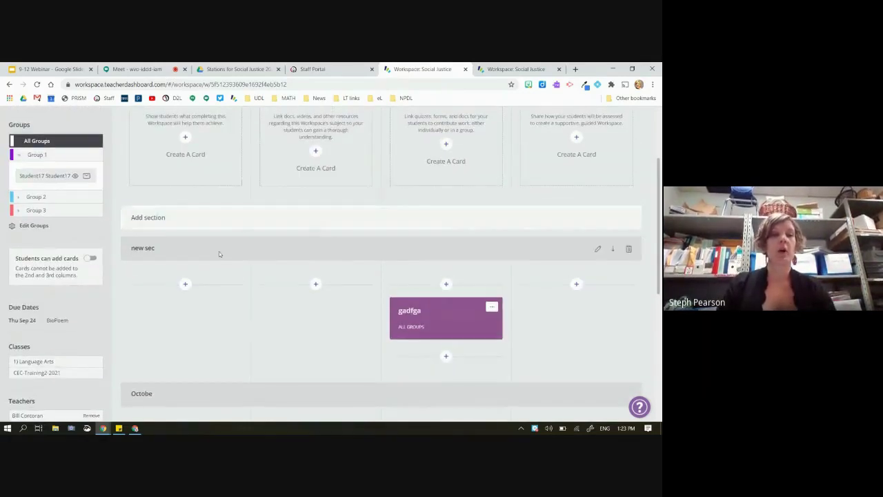
scroll(235, 381, down, 2)
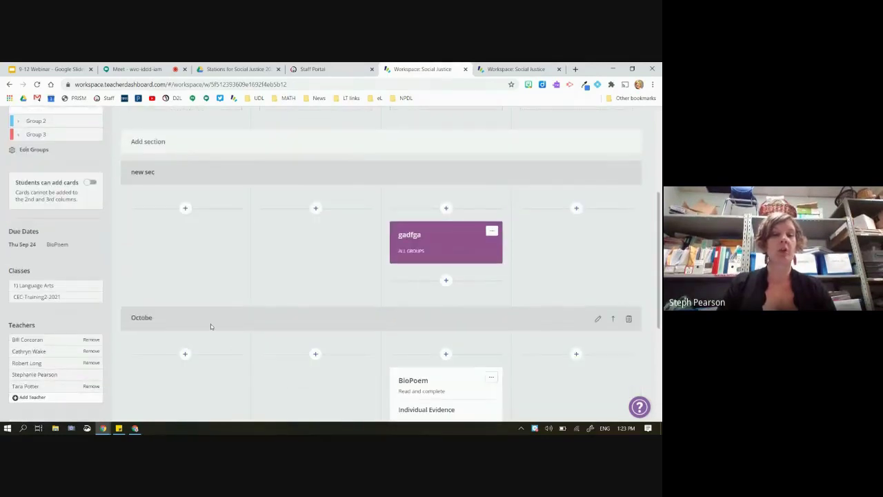
mouse_move(598, 173)
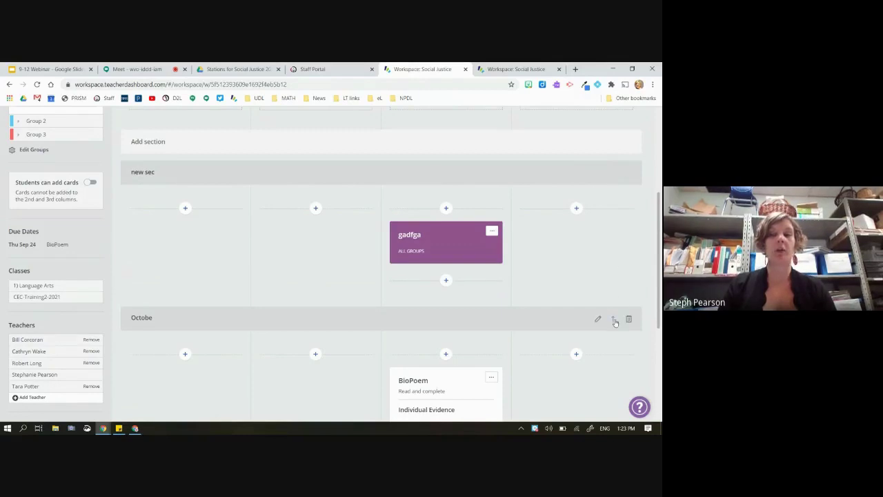
click(614, 320)
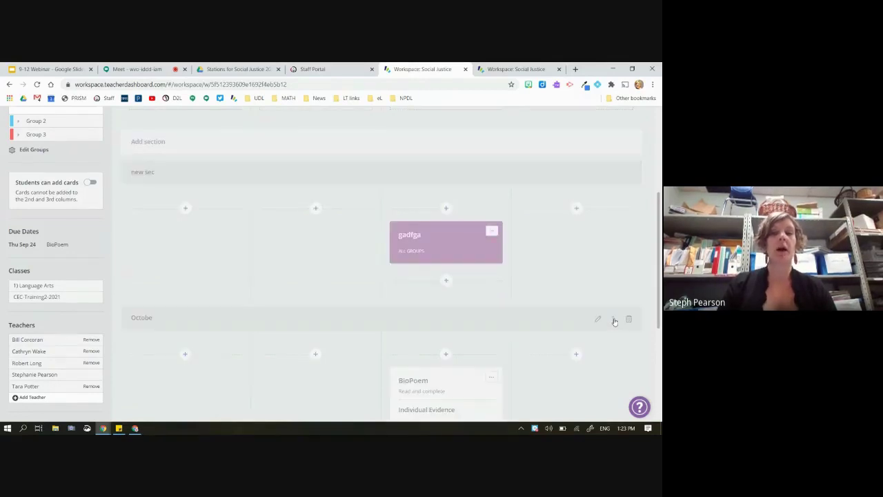
scroll(614, 320, down, 2)
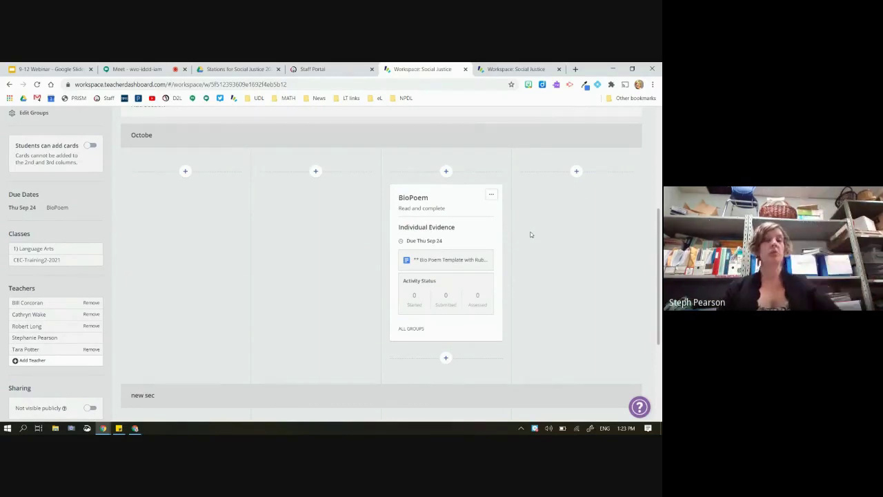
scroll(531, 234, up, 3)
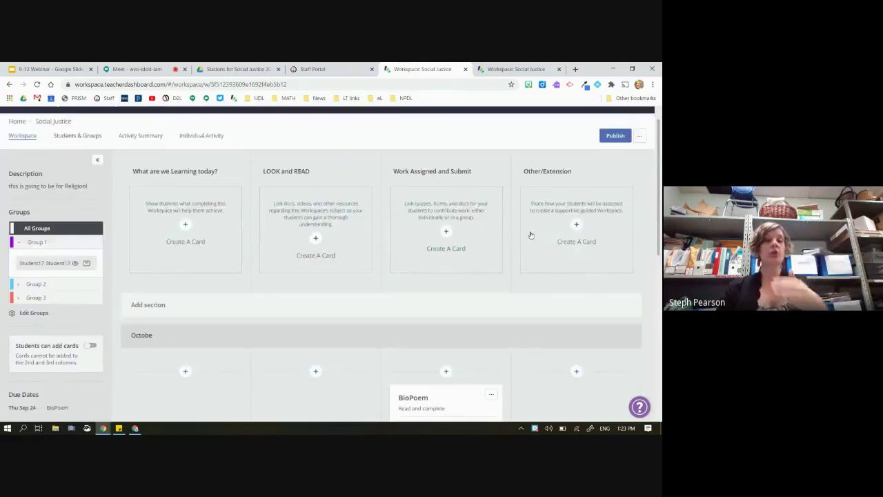
scroll(530, 235, down, 2)
mouse_move(312, 210)
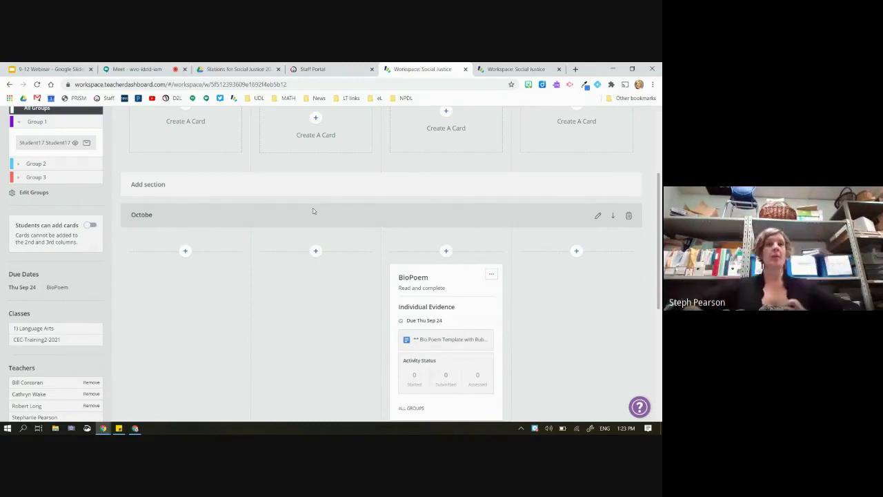
scroll(313, 210, up, 3)
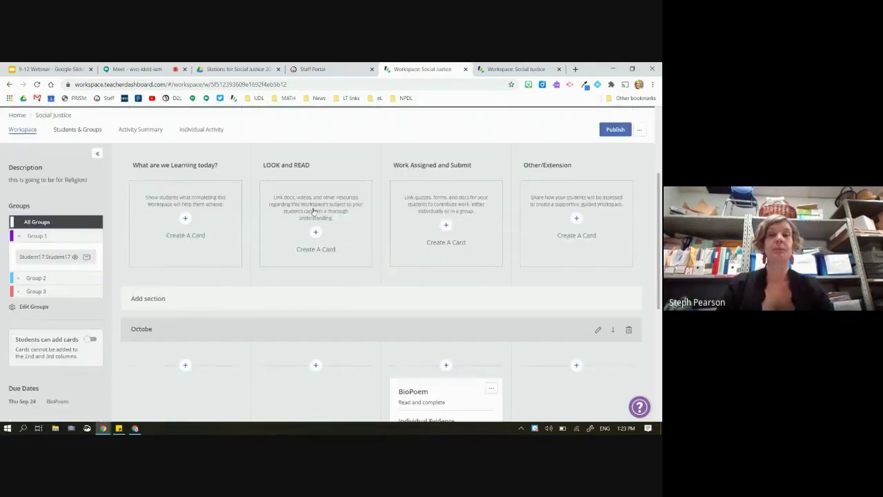
scroll(441, 274, down, 1)
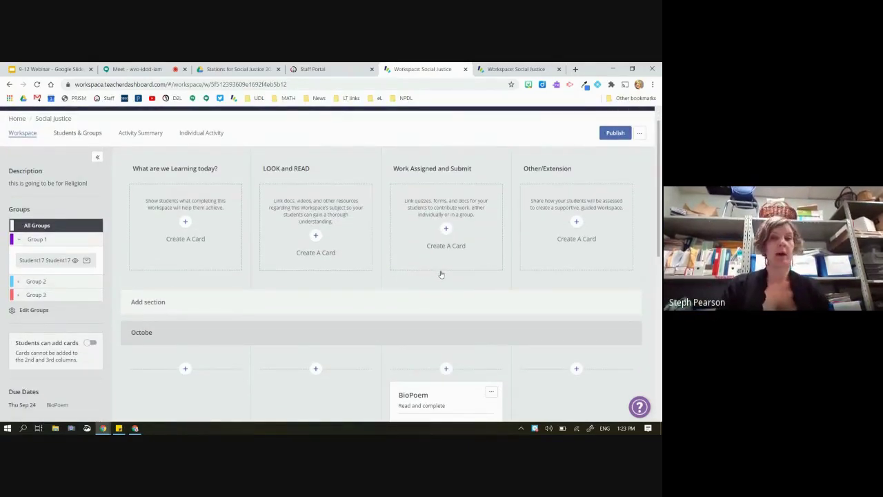
scroll(459, 254, down, 2)
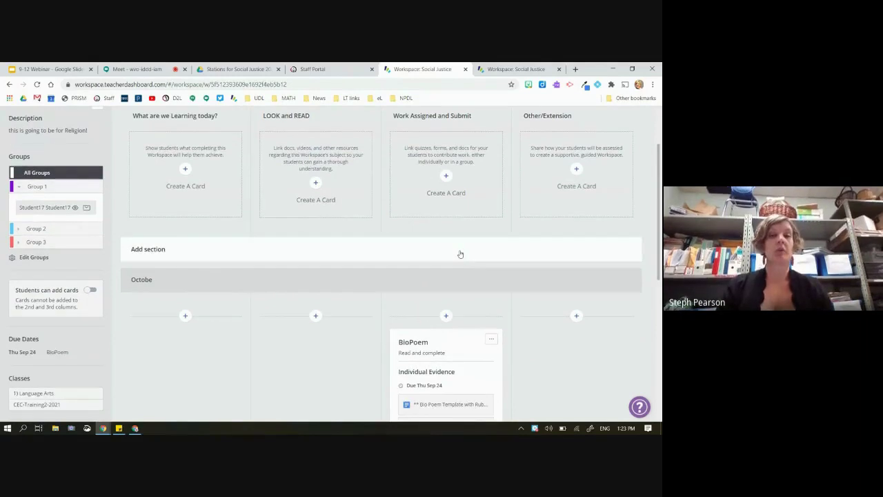
Start a card in the LOOK and READ column, and copy the link of YouTube's "Have you ever seen an atom?" video
click(311, 181)
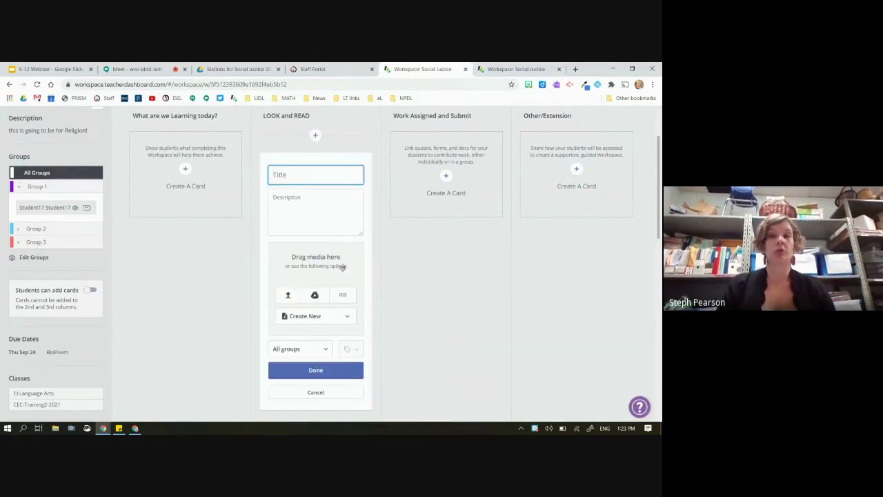
click(574, 68)
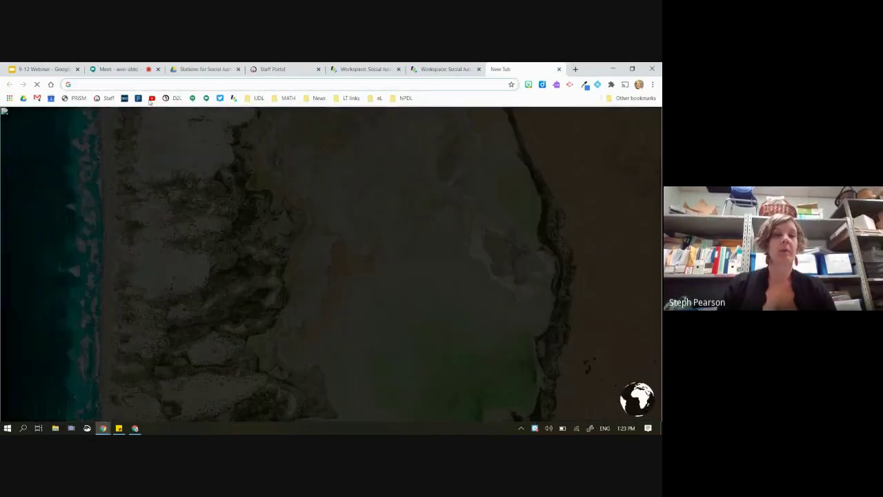
click(152, 98)
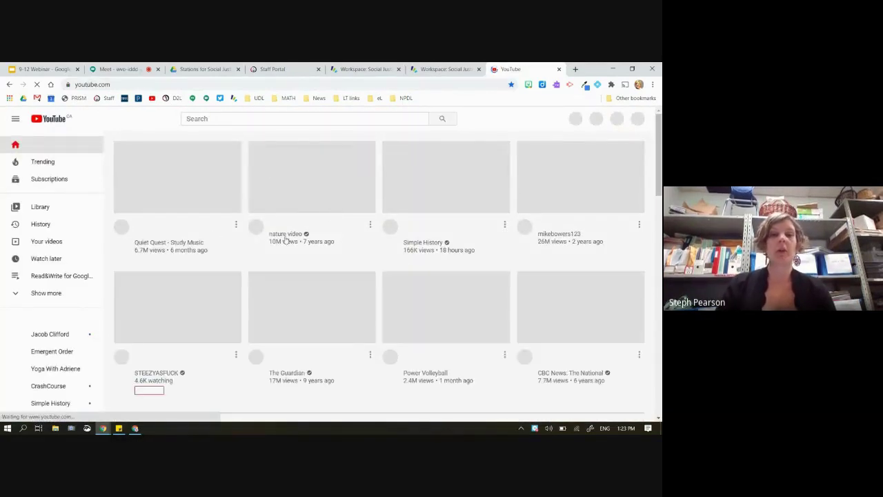
click(297, 184)
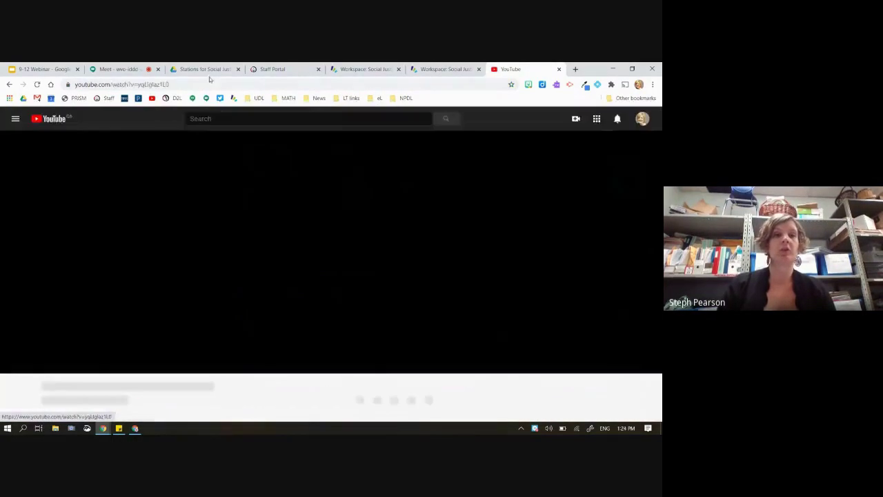
click(202, 83)
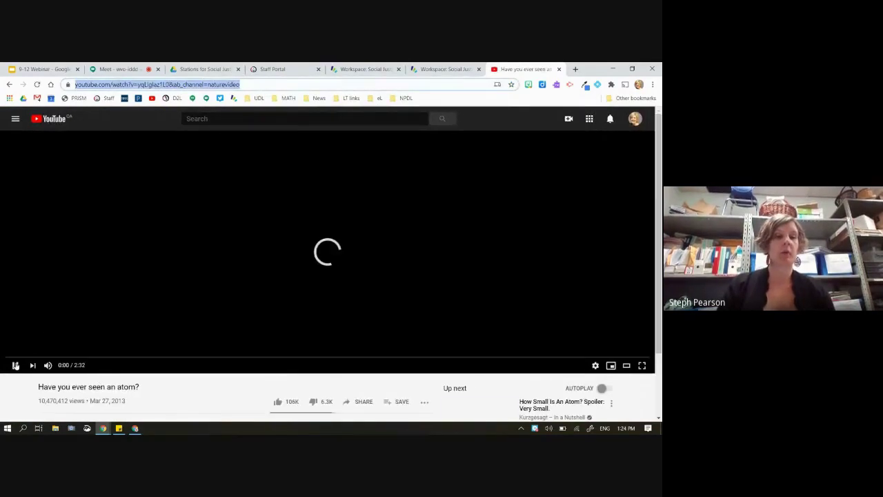
click(327, 262)
click(237, 85)
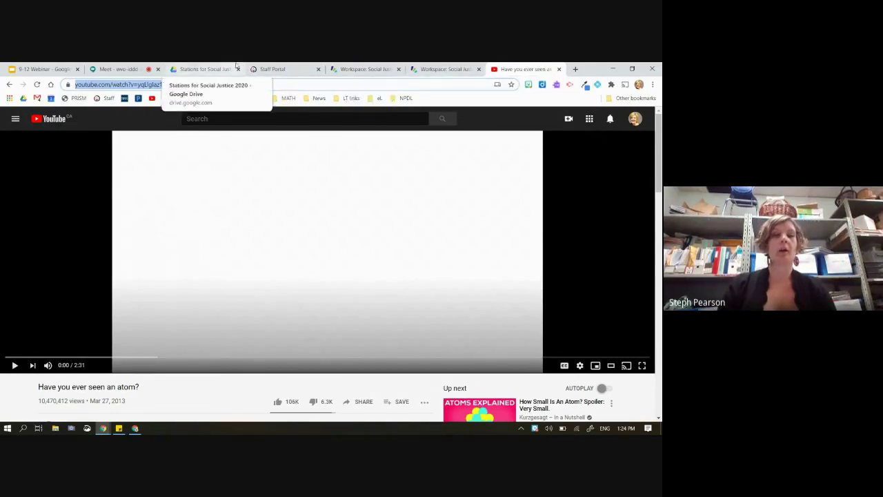
Title the new LOOK and READ card "Watch!", attach the copied YouTube video link, and save the card
click(375, 69)
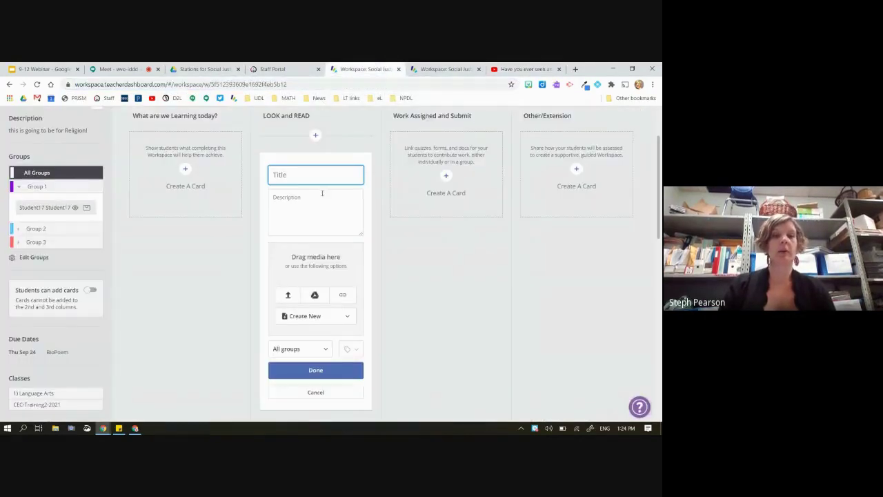
text(Watch!)
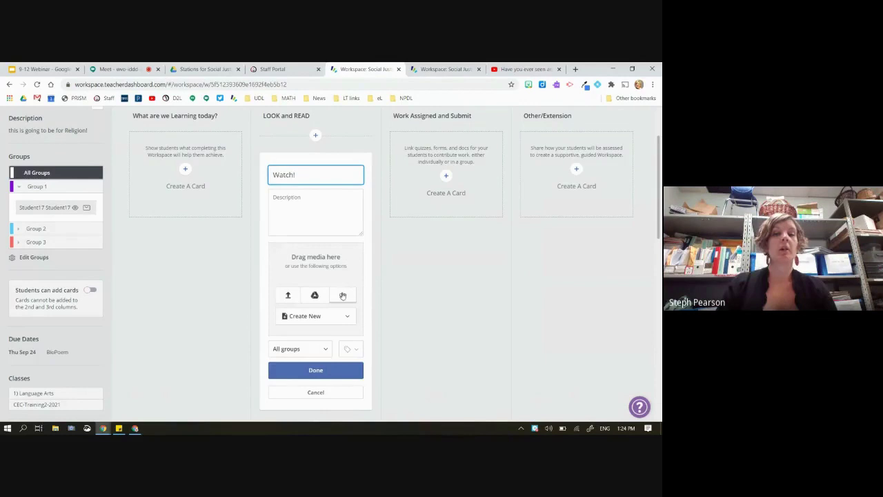
click(342, 295)
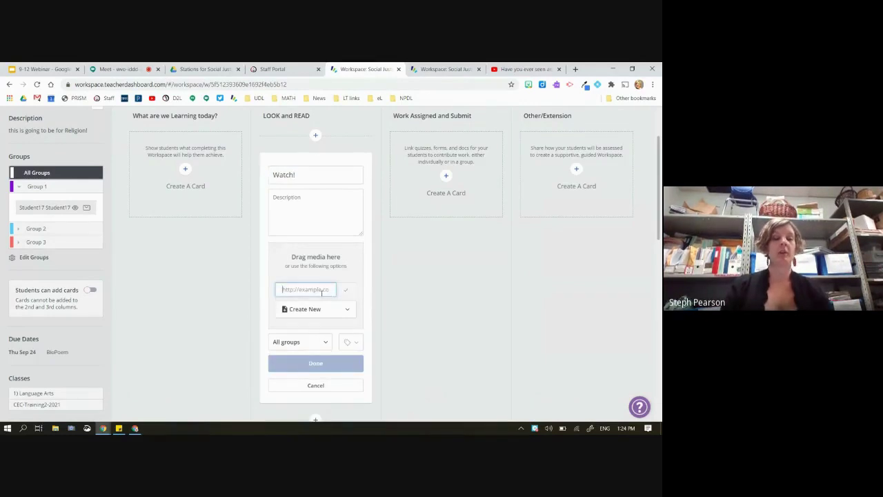
key(ctrl+v)
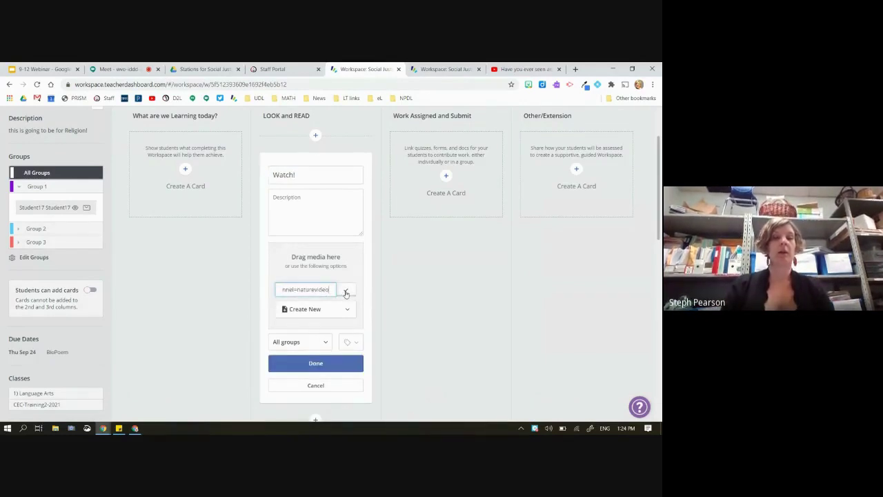
click(345, 293)
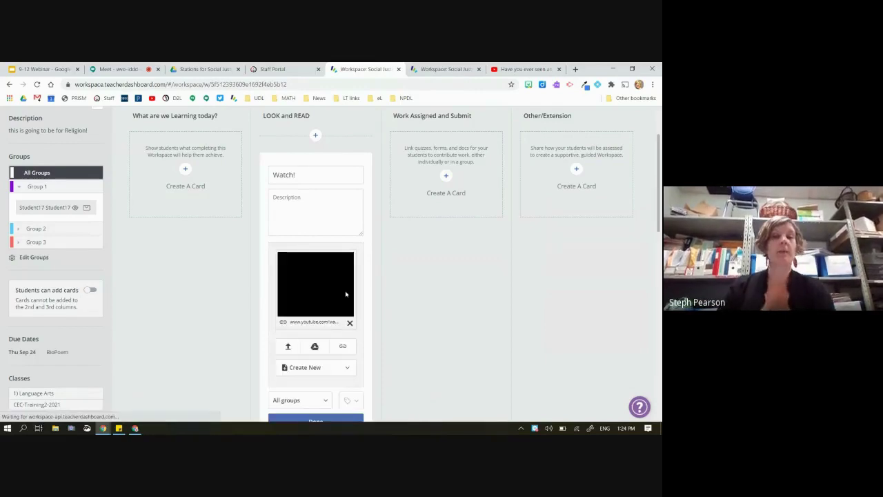
scroll(343, 305, down, 1)
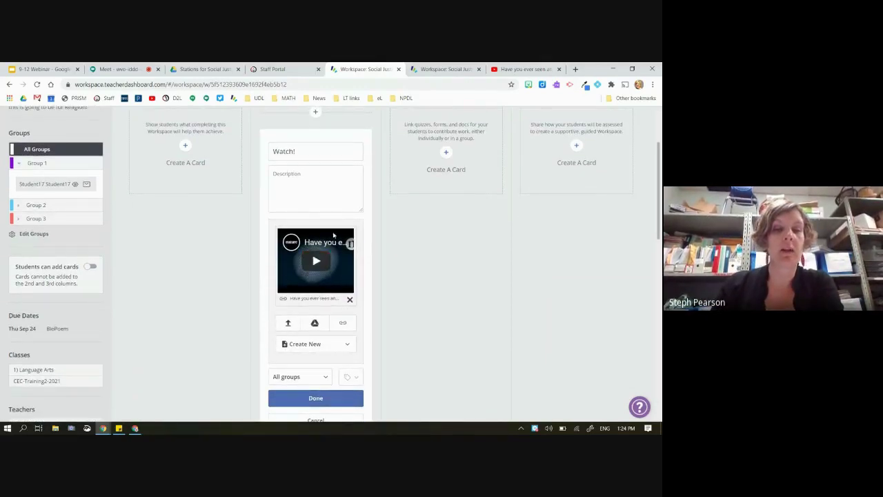
click(321, 402)
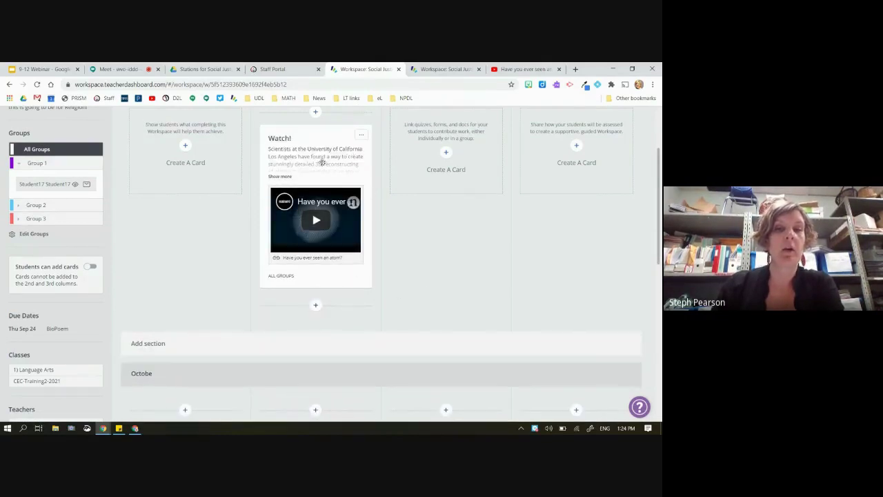
Expand the "Watch!" card's description and review the card's video, its groups and the "Octobe" section below
click(281, 177)
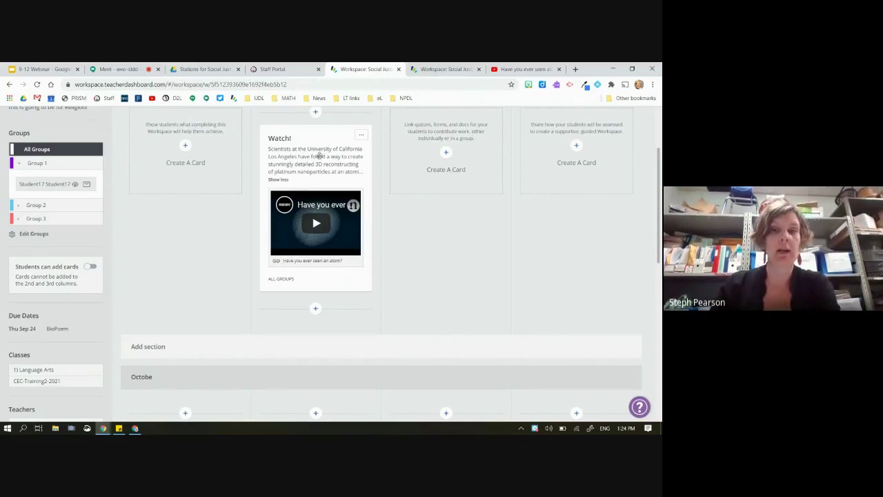
scroll(319, 156, down, 1)
scroll(319, 156, up, 3)
scroll(319, 156, down, 4)
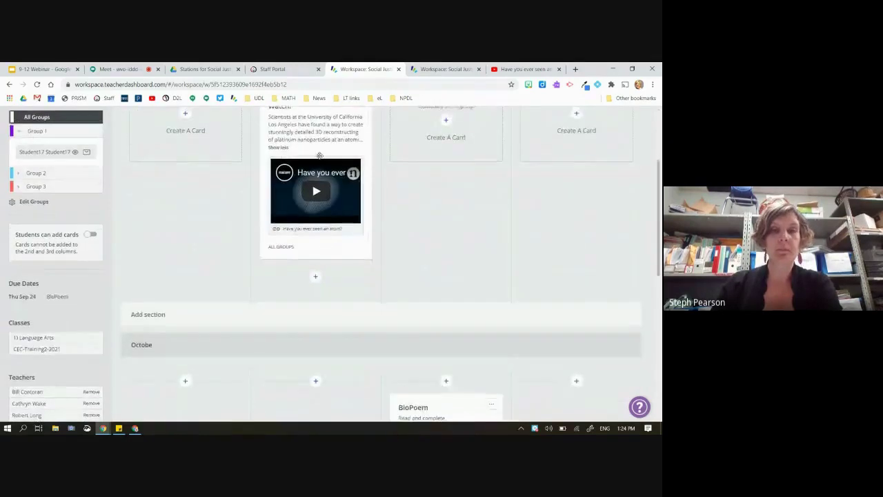
scroll(320, 156, up, 2)
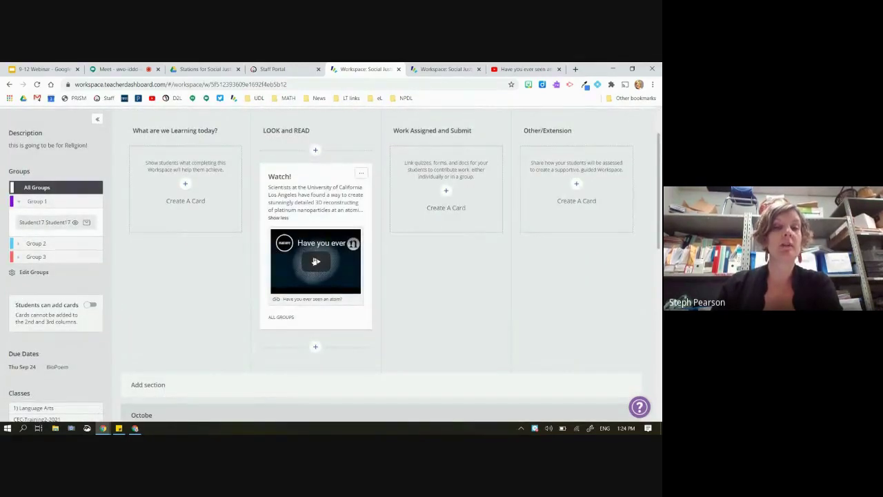
scroll(317, 178, down, 6)
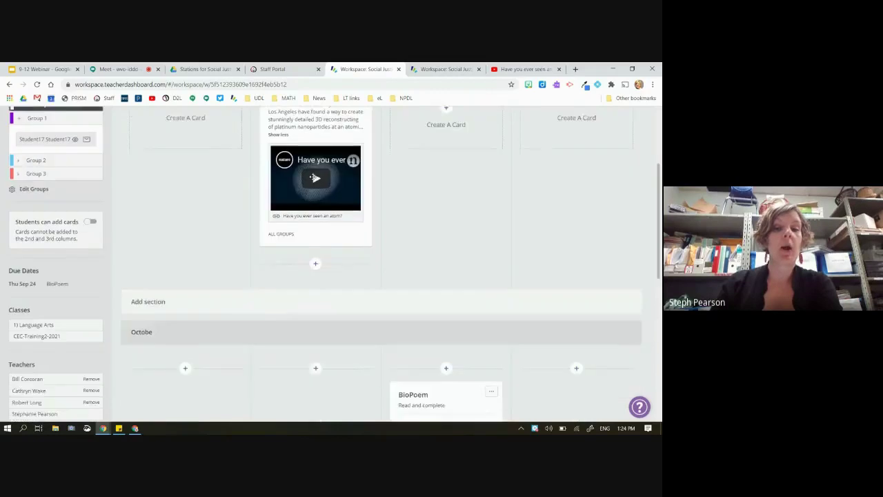
scroll(314, 178, up, 6)
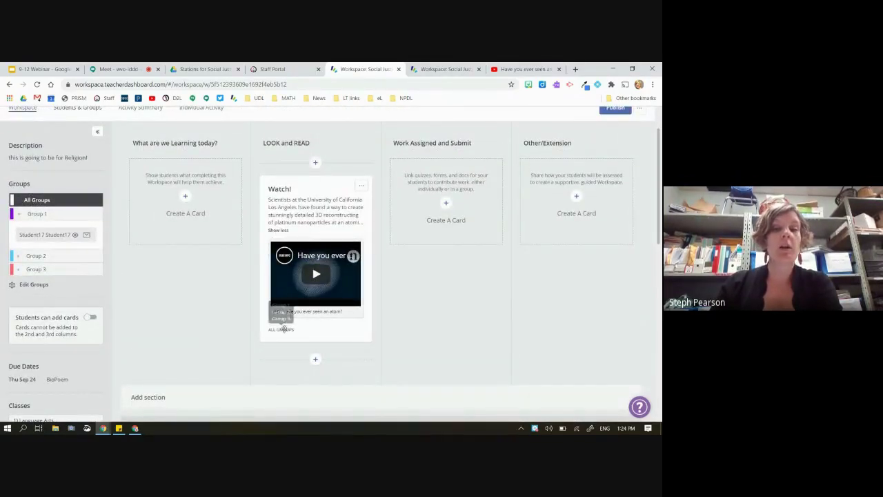
scroll(283, 324, down, 8)
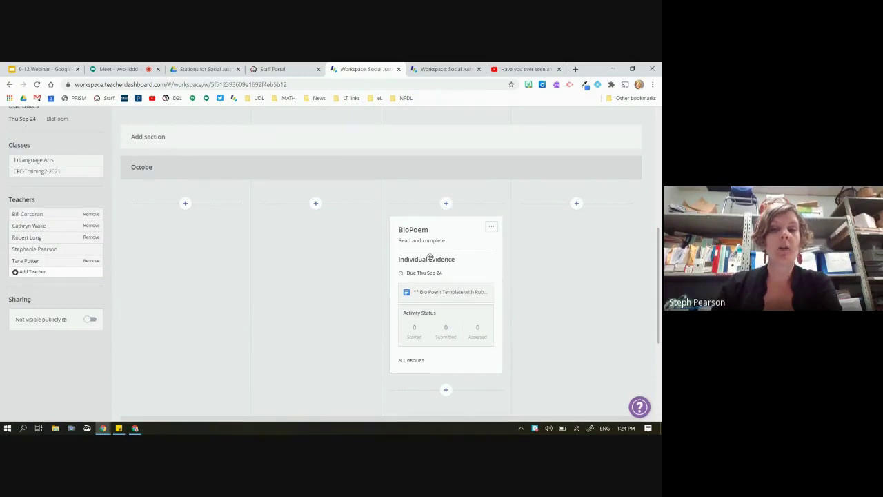
Try to move the "Watch!" card down into the "Octobe" section
scroll(429, 256, up, 3)
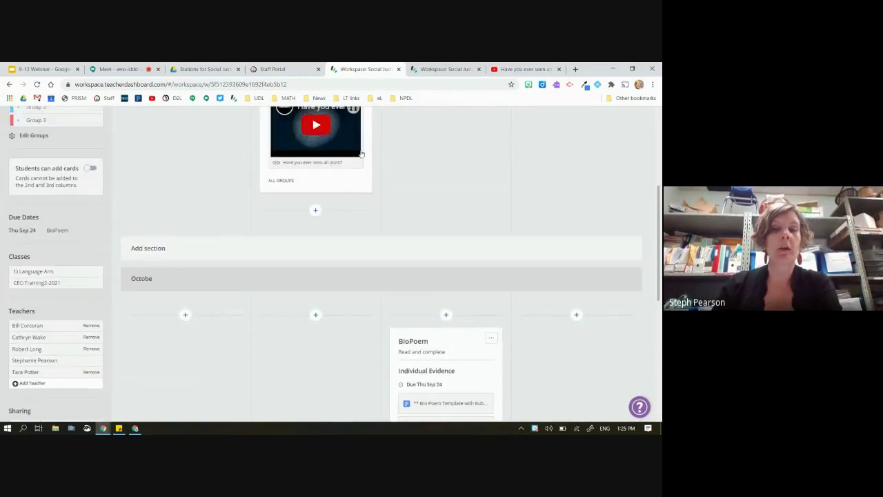
drag(341, 184, 314, 384)
scroll(325, 246, up, 2)
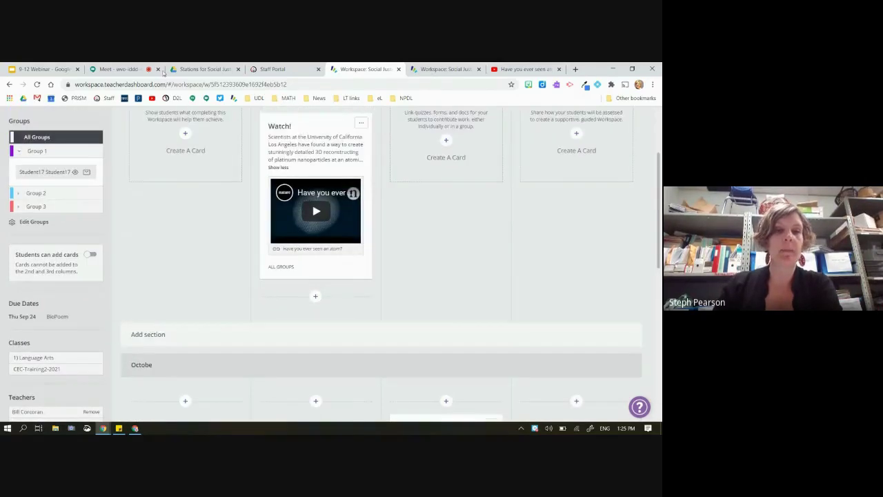
drag(326, 169, 273, 188)
Reload the board and move the "Watch!" card into the LOOK and READ column of the "Octobe" section
click(38, 84)
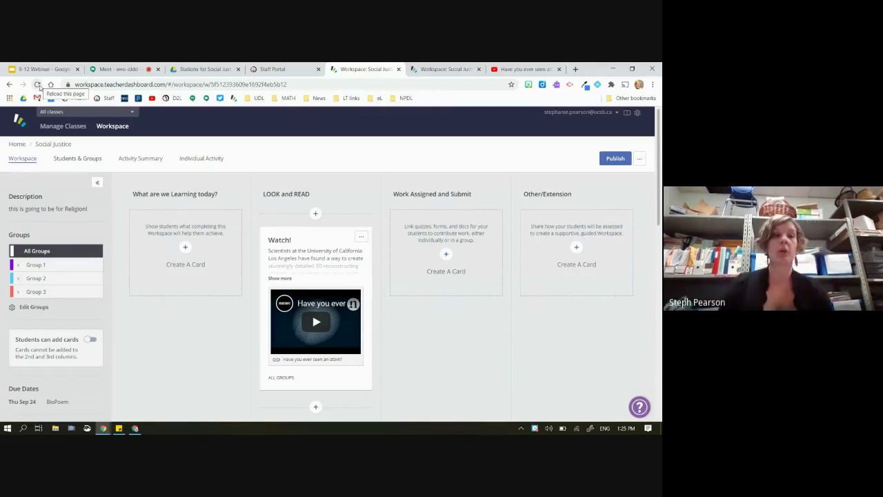
drag(316, 236, 293, 391)
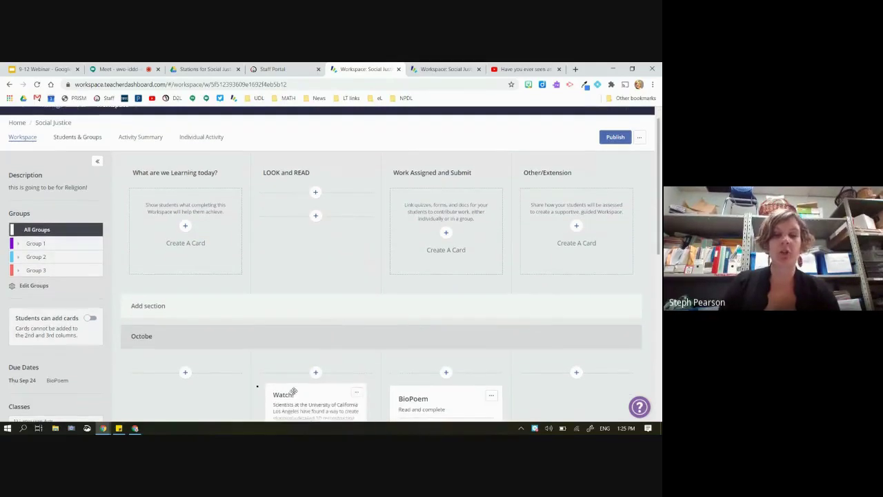
scroll(296, 331, down, 3)
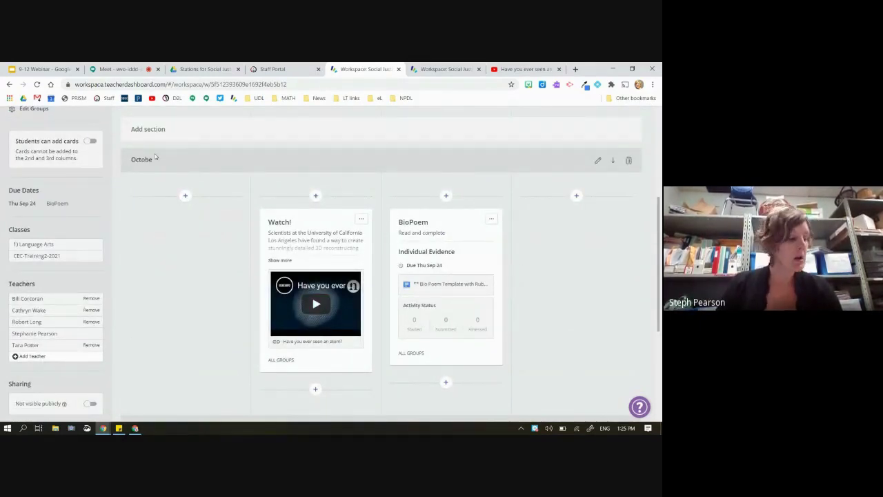
scroll(194, 161, up, 3)
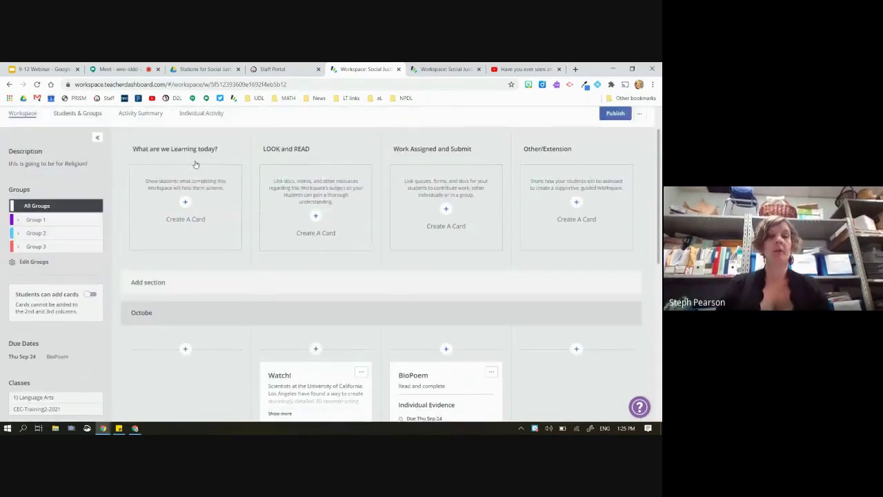
Switch to the student preview of the Workspace and refresh it to check the "Watch!" card
scroll(195, 161, down, 3)
scroll(195, 163, up, 3)
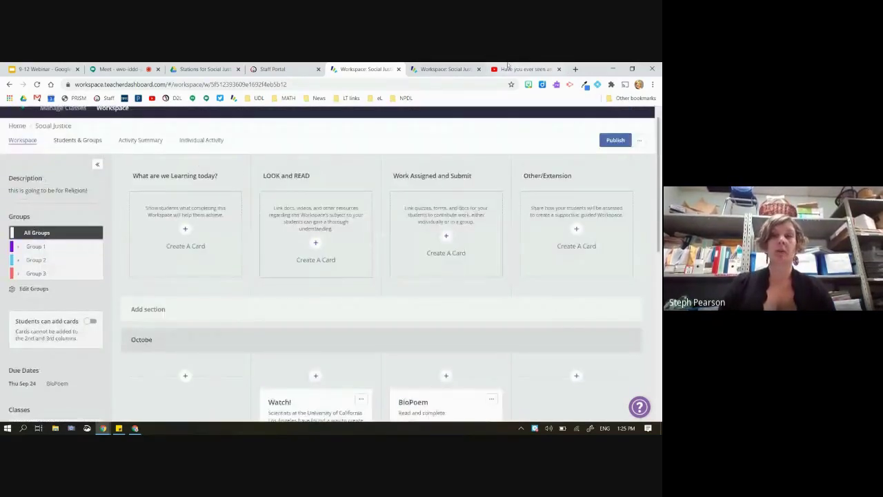
click(457, 69)
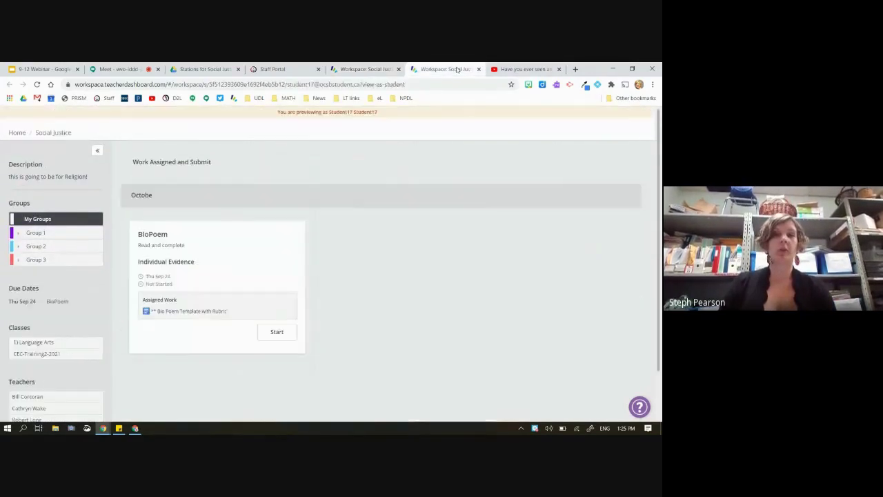
click(37, 84)
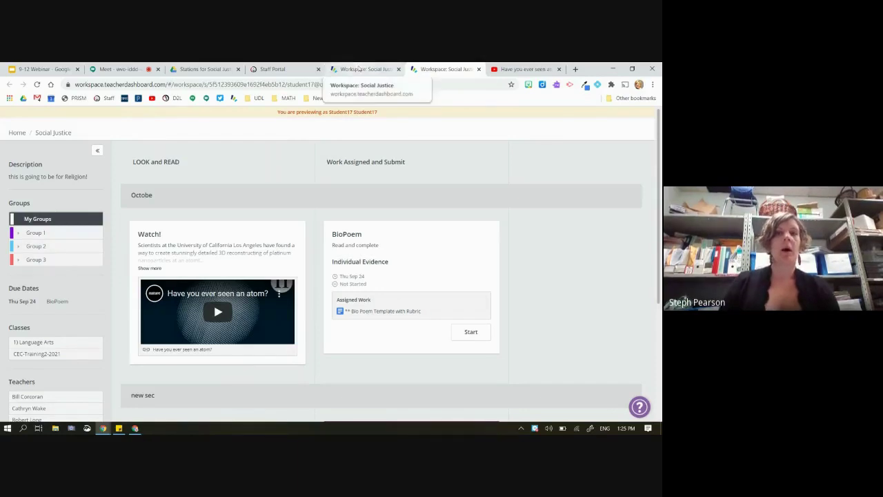
Return to the teacher's board and review the sections down to the purple "gadfga" card
click(362, 69)
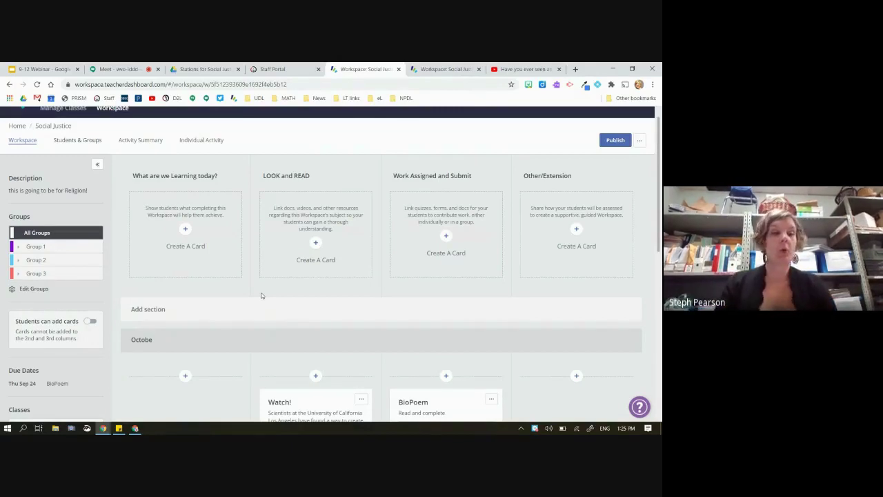
scroll(260, 295, down, 3)
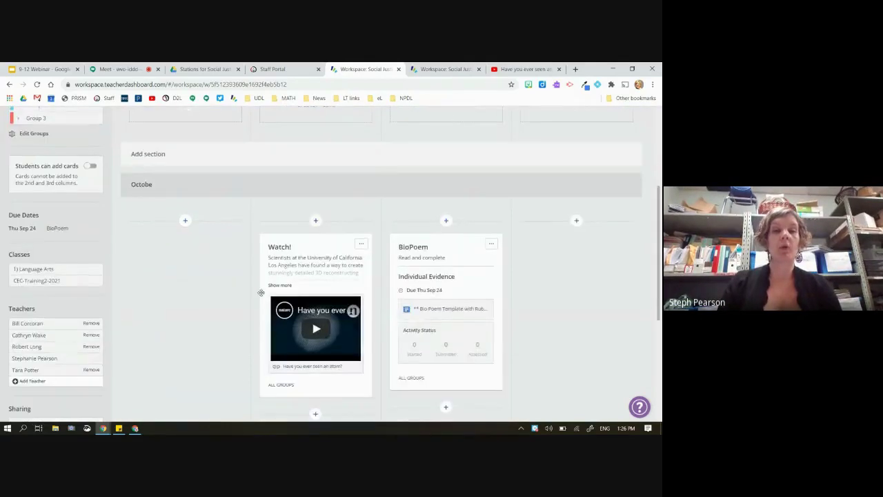
scroll(261, 295, up, 3)
scroll(261, 293, down, 4)
scroll(261, 294, down, 3)
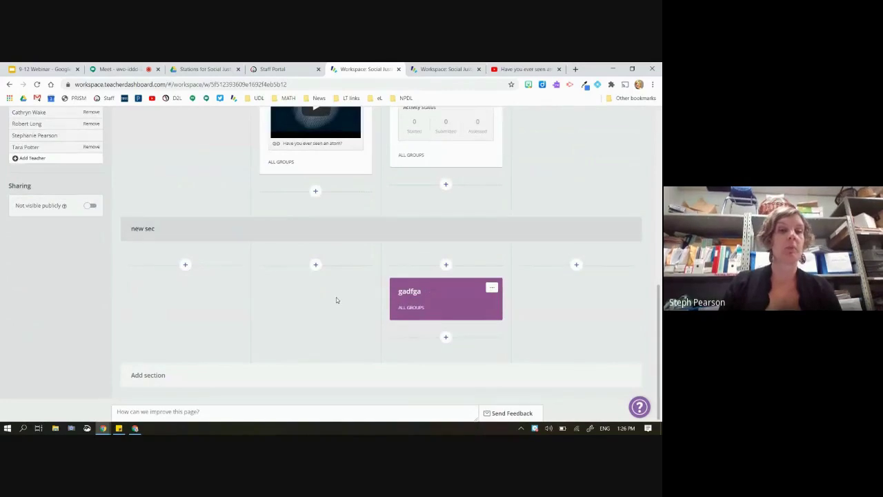
Start a new card below the BioPoem card in the Work Assigned and Submit column of the "Octobe" section
scroll(336, 300, up, 5)
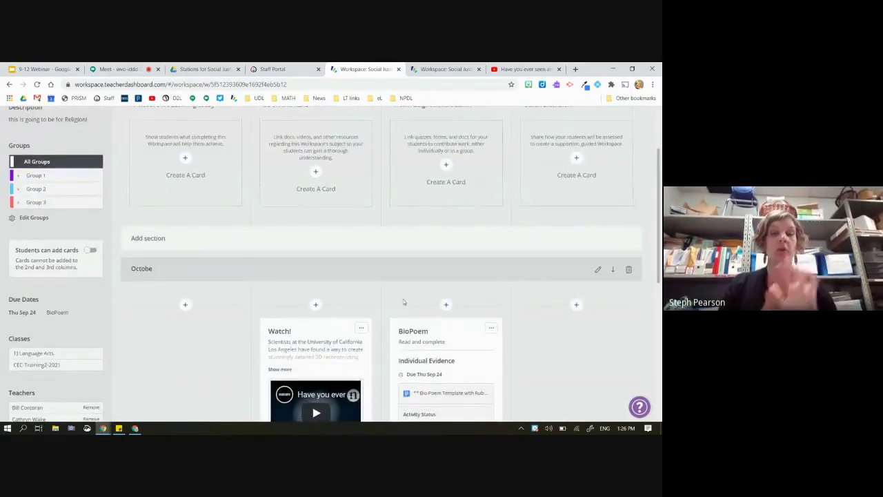
scroll(403, 301, down, 3)
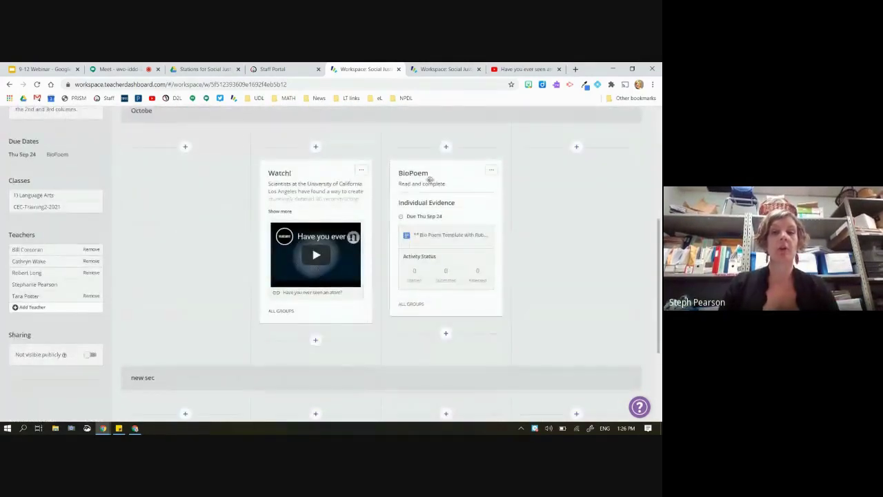
click(446, 335)
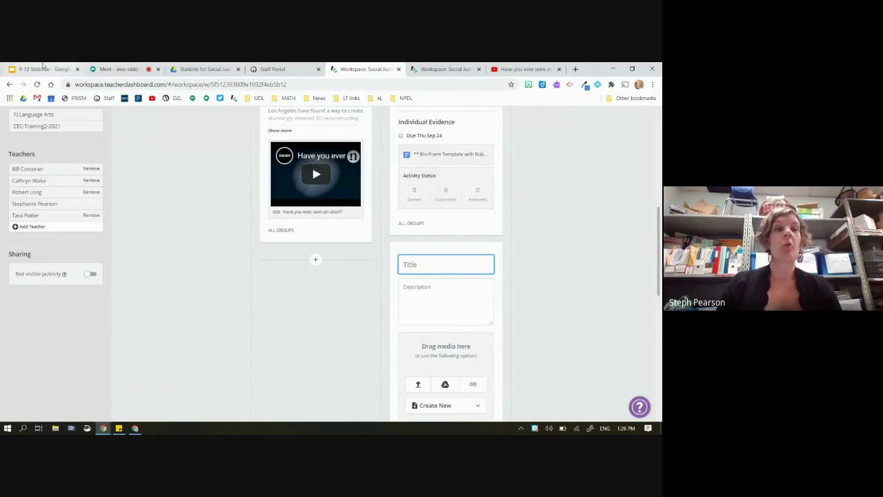
Switch to Google Drive, search for "exit" and open the "Exit Ticket" form
click(41, 69)
click(205, 69)
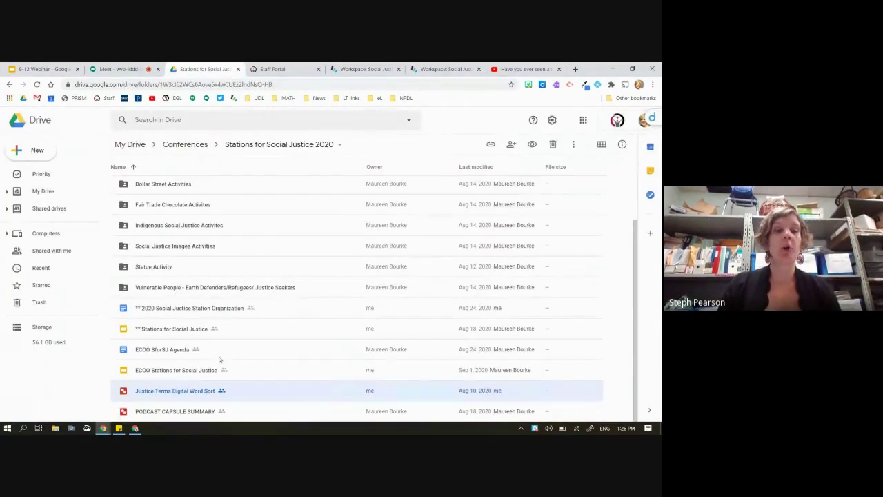
click(173, 119)
text(exit)
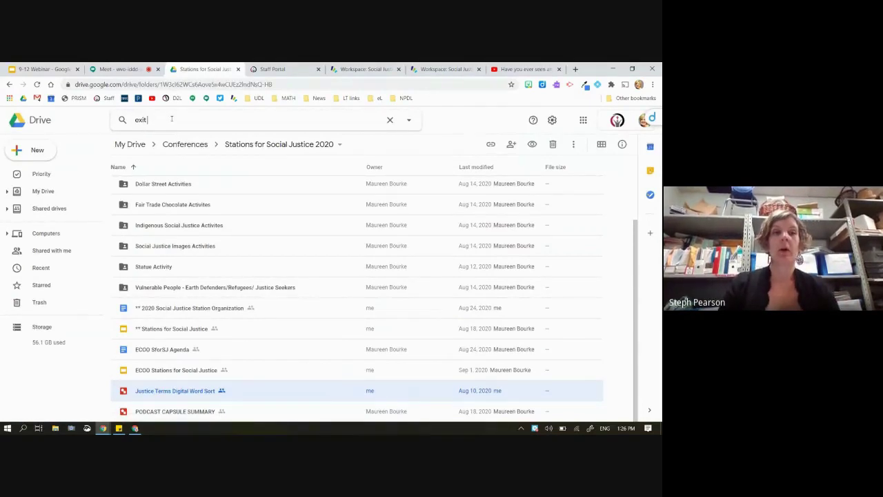
key(Return)
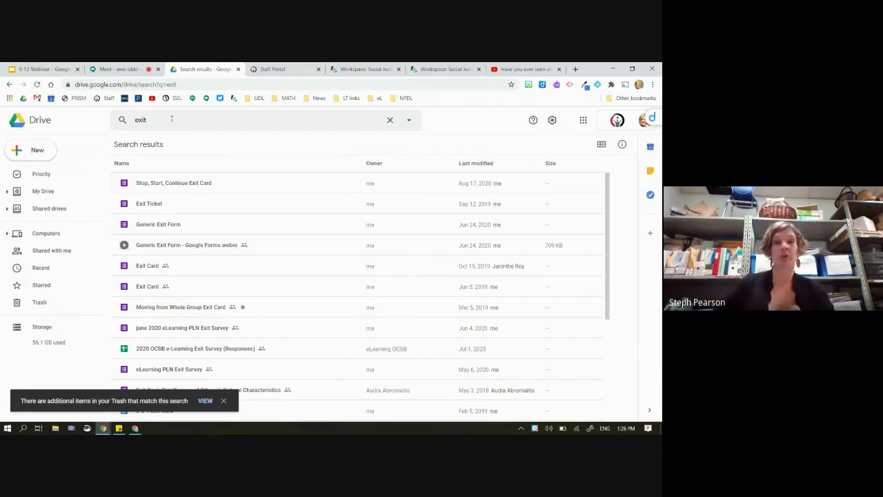
double_click(142, 205)
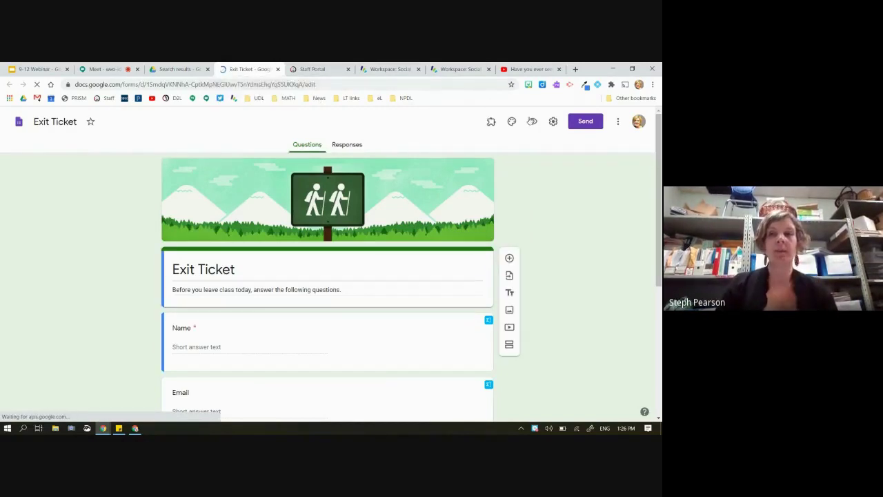
Copy the full sharing link of the Exit Ticket form
click(588, 123)
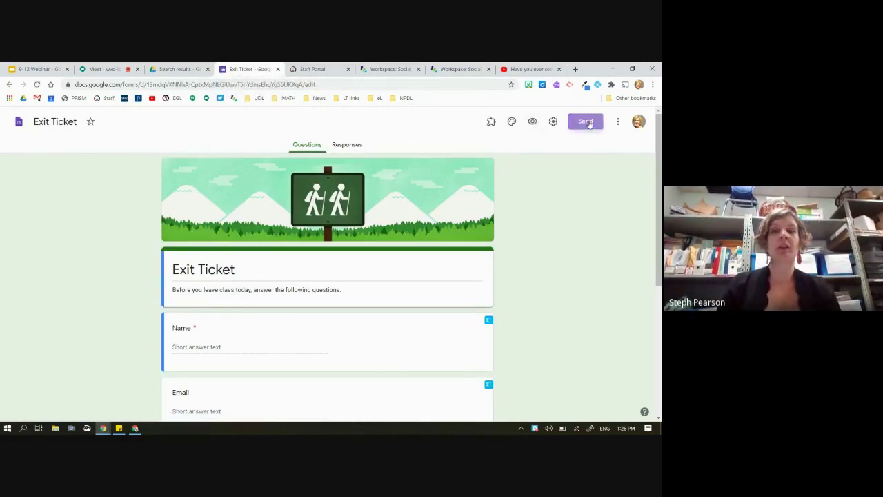
click(295, 190)
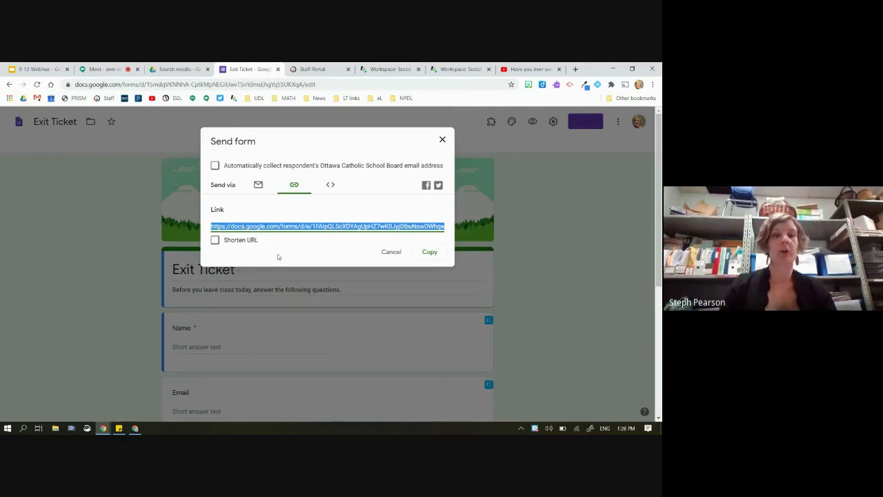
click(430, 253)
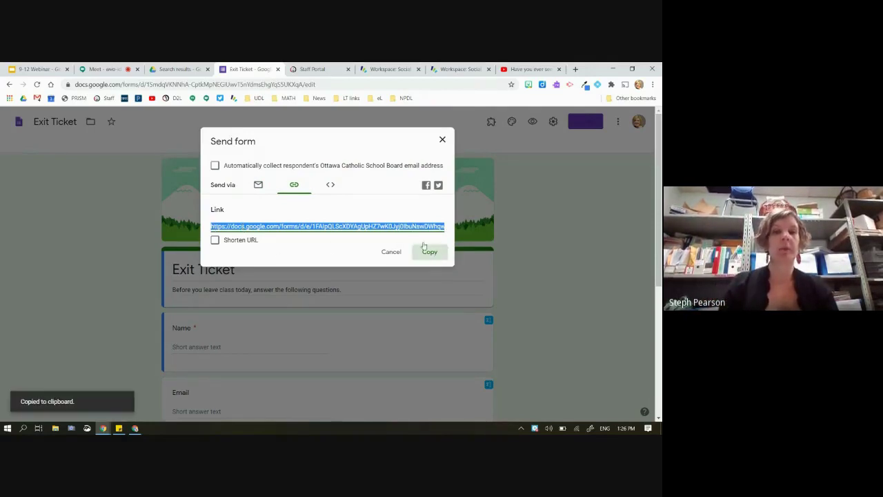
Back on the teacher's board, title the new card "Form!", attach the copied form link and save the card
click(387, 74)
text(Form!)
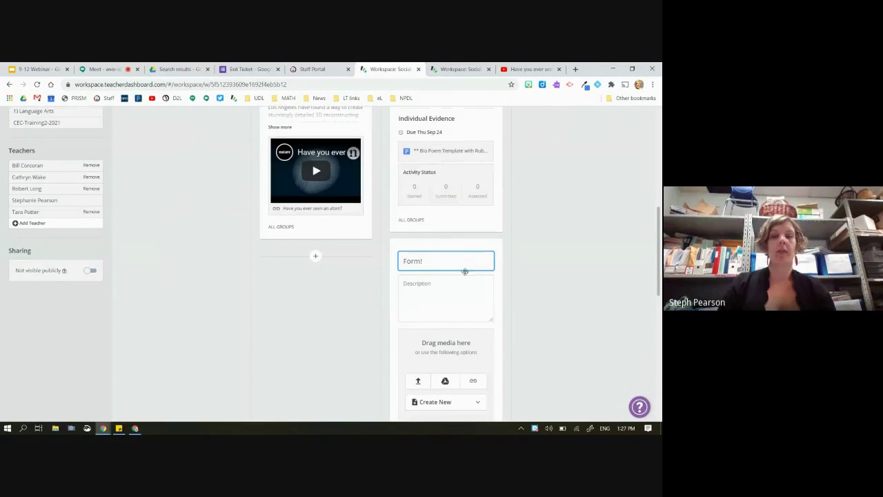
scroll(462, 269, down, 1)
click(473, 301)
key(ctrl+v)
click(476, 297)
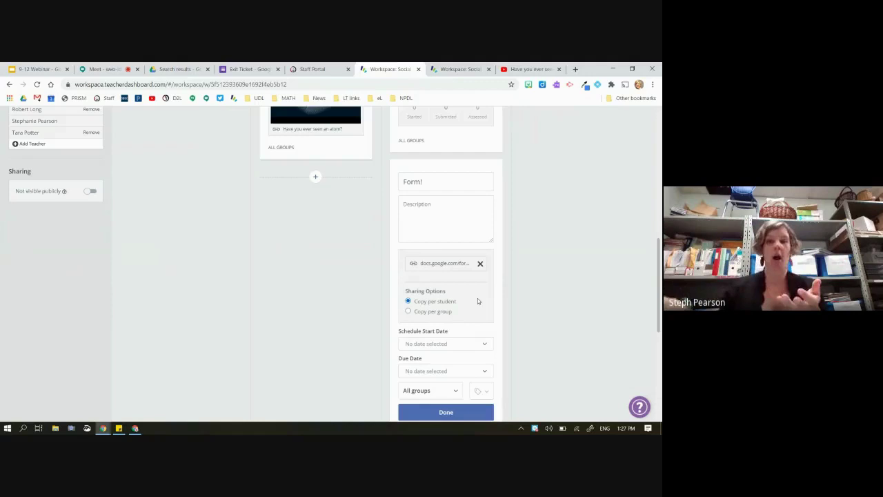
scroll(478, 301, down, 2)
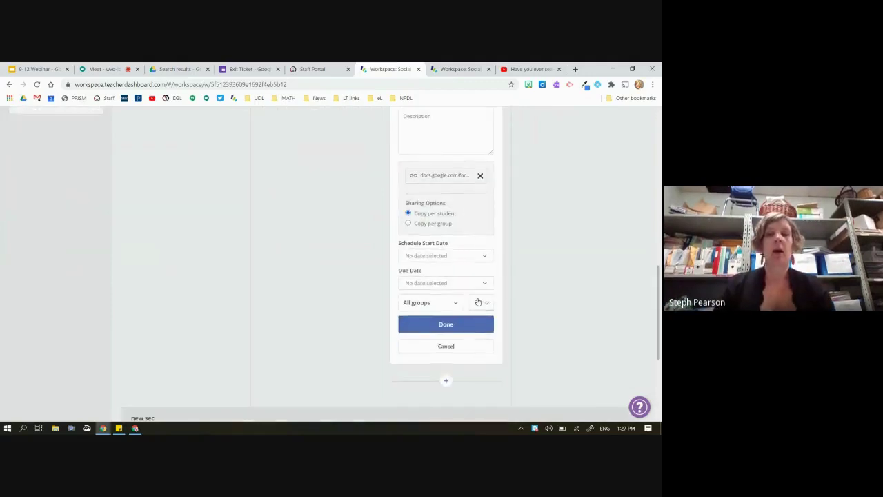
click(443, 326)
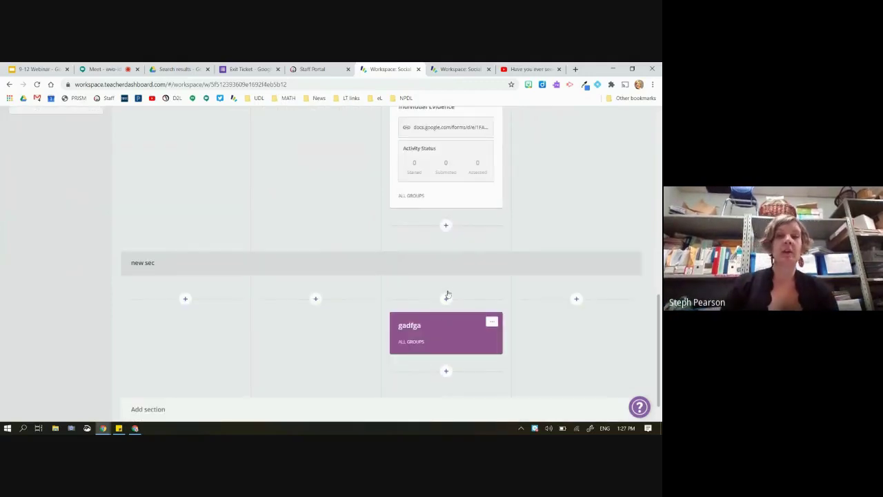
Refresh the student preview of the Workspace and try to start the assigned work on the "Form!" card
scroll(446, 292, up, 1)
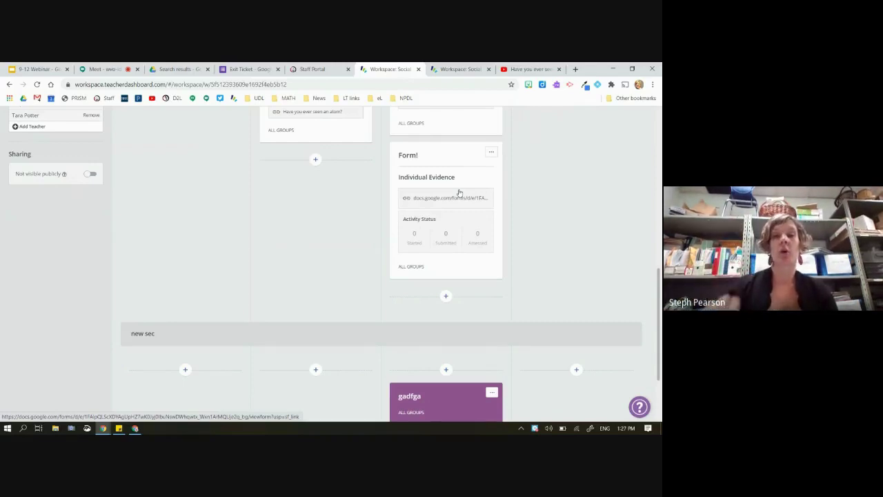
click(451, 70)
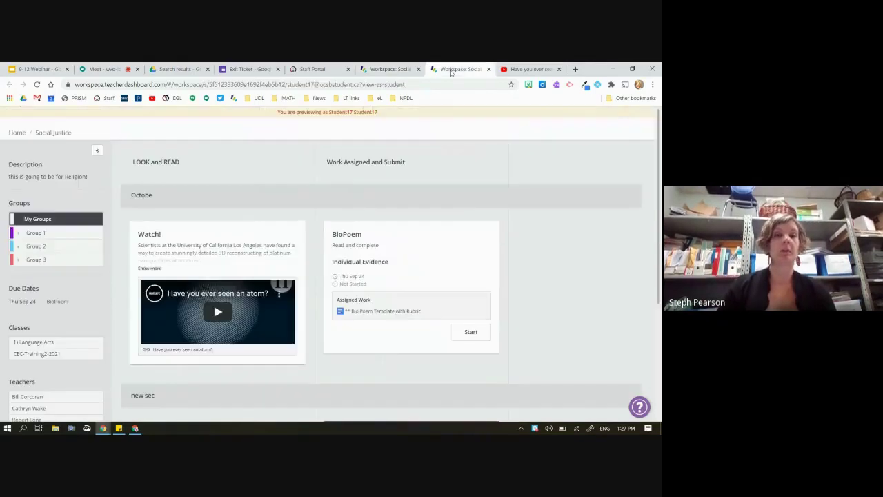
click(37, 84)
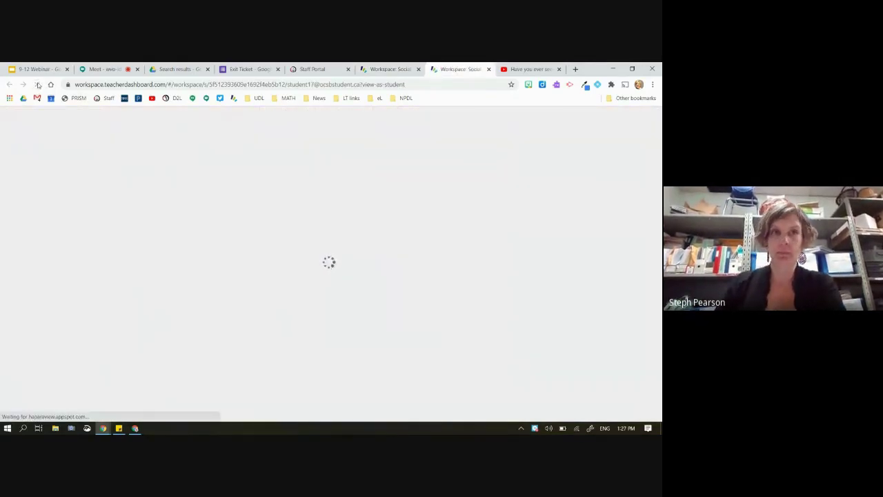
scroll(378, 330, down, 3)
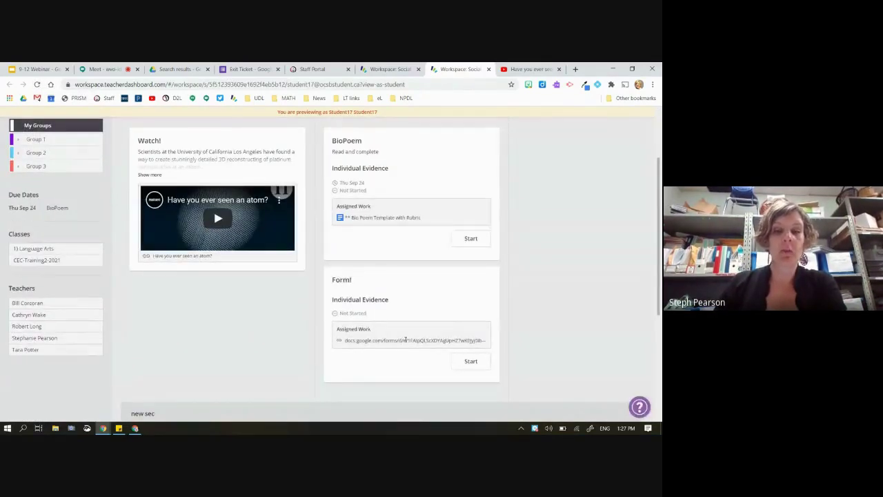
click(471, 361)
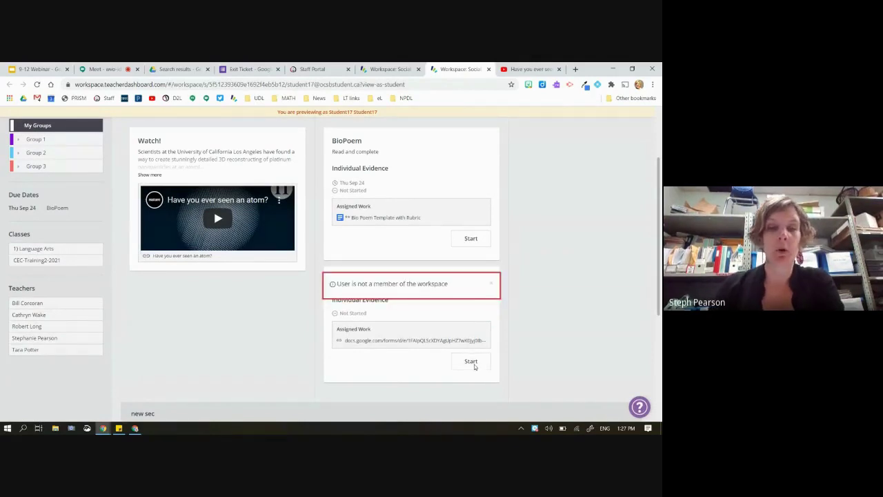
Check the student account's dashboard for the Social Justice Workspace, reload it, and return to the teacher's browser window
click(136, 428)
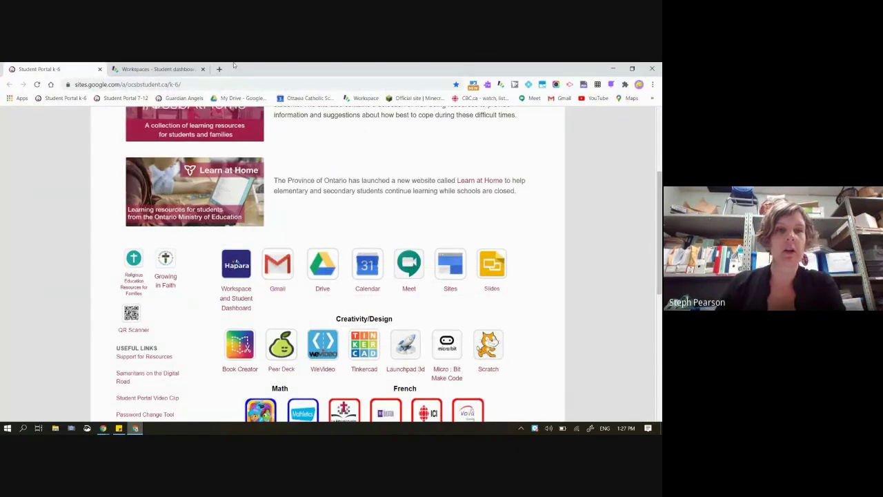
click(138, 69)
click(37, 85)
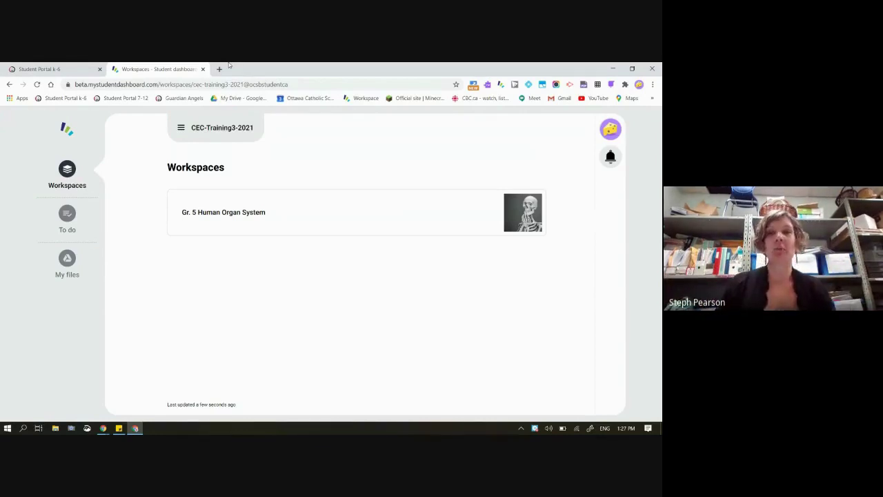
click(612, 69)
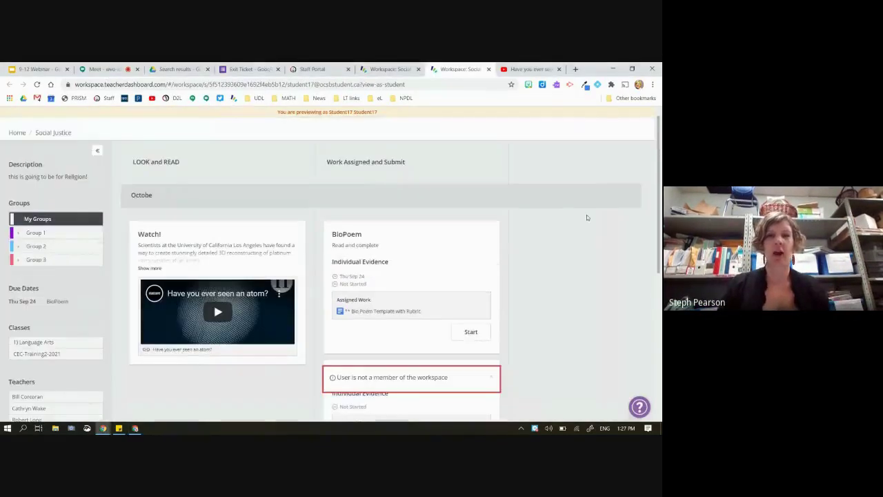
Close the student preview and publish the Social Justice Workspace from the teacher's board
click(489, 69)
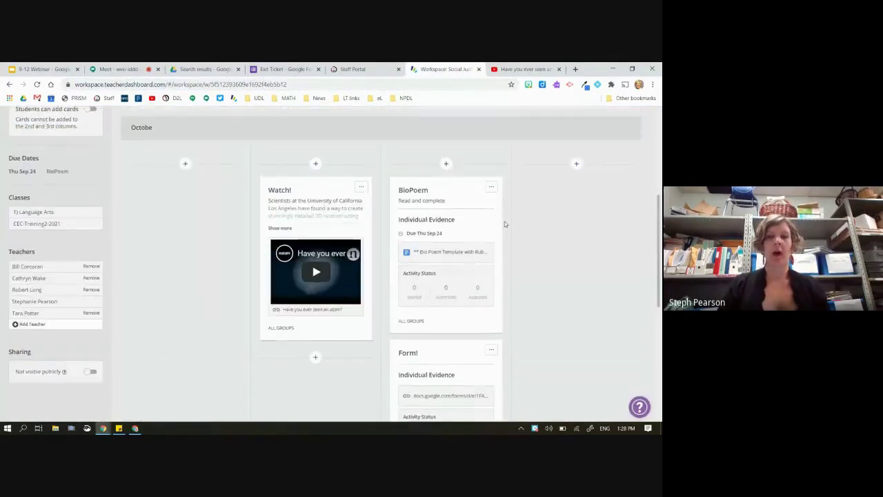
scroll(504, 223, up, 2)
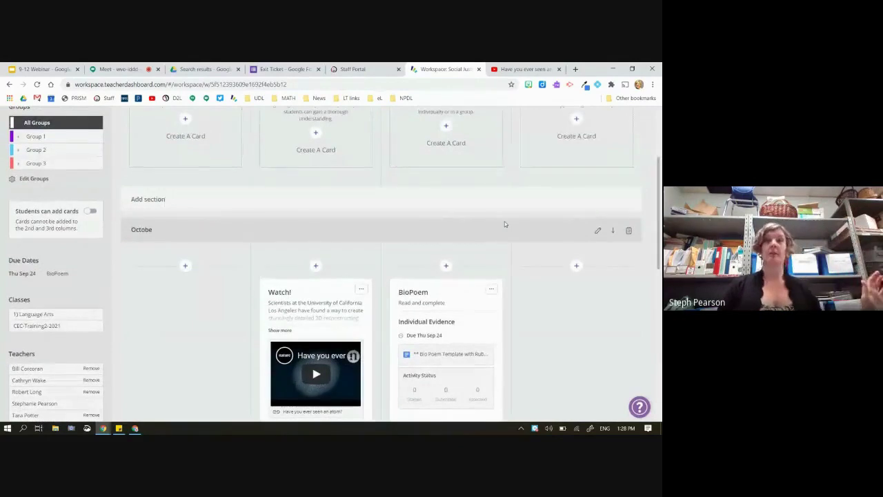
scroll(504, 221, up, 3)
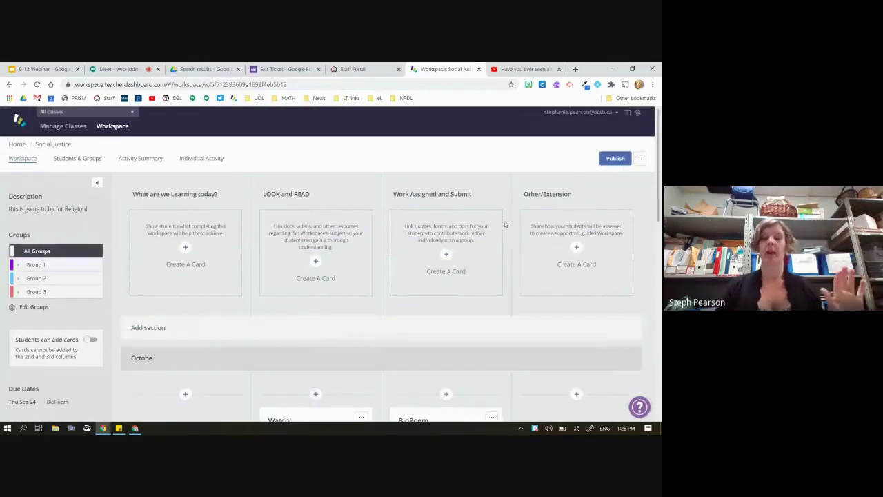
click(612, 160)
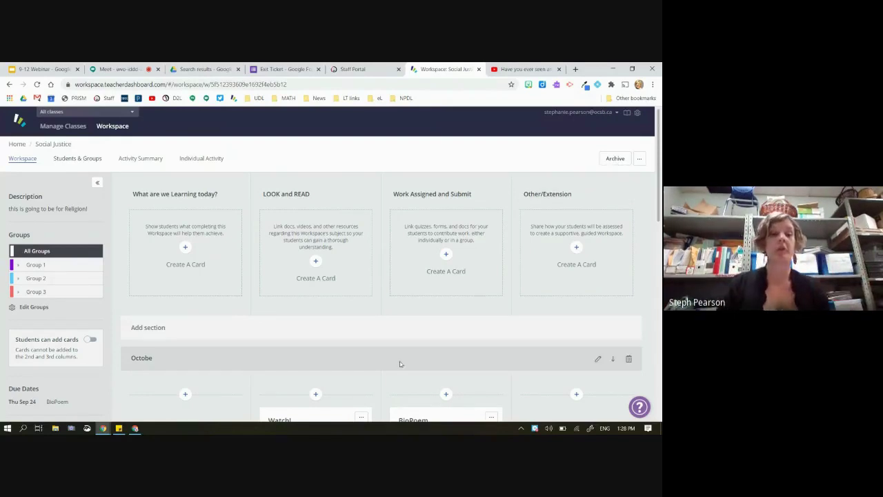
In the student's dashboard, list the Workspaces of all classes and open the Social Justice Workspace
click(136, 428)
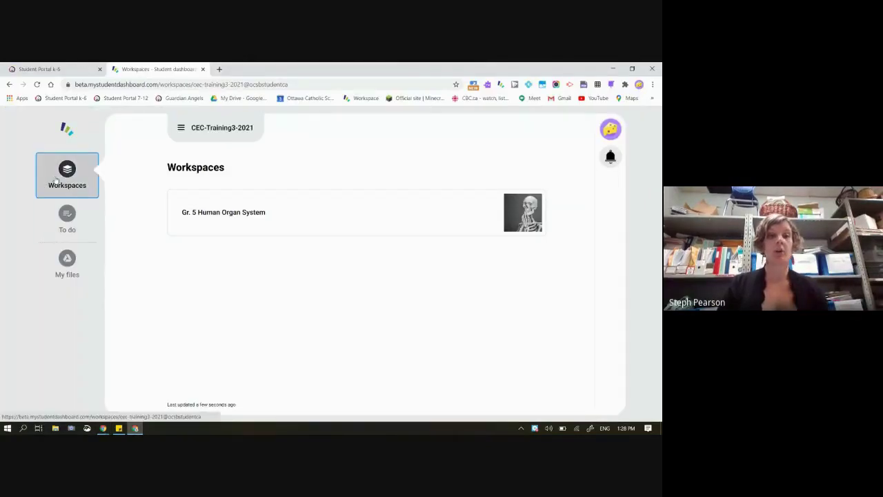
click(217, 131)
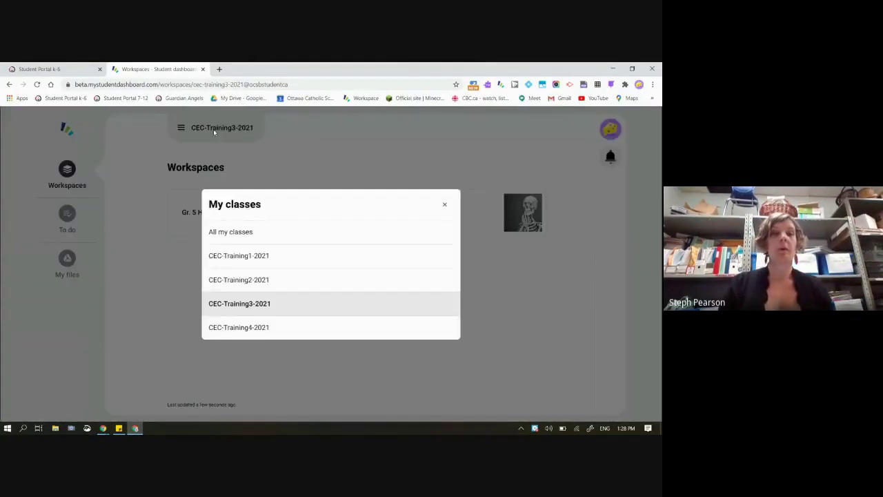
click(242, 239)
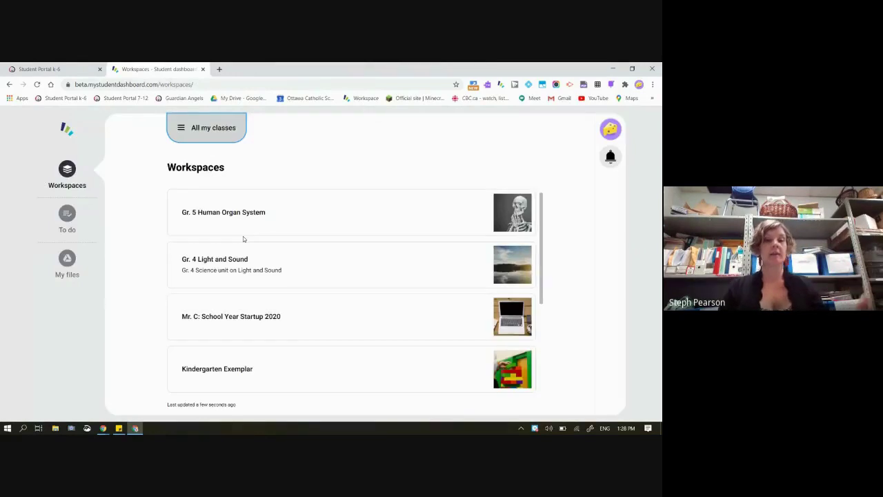
scroll(243, 239, down, 3)
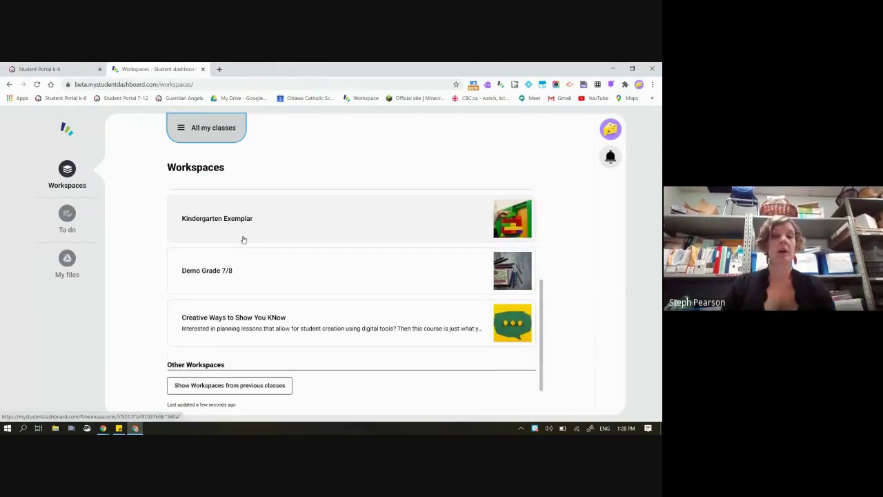
scroll(445, 230, up, 3)
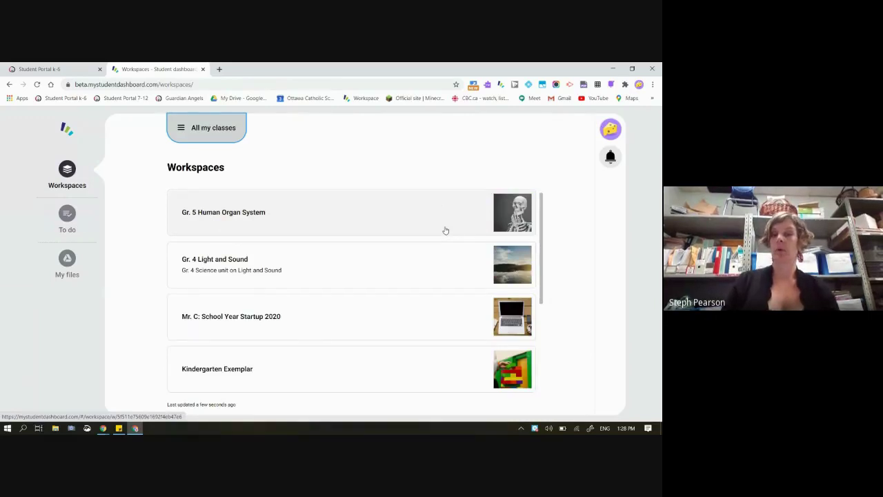
click(444, 230)
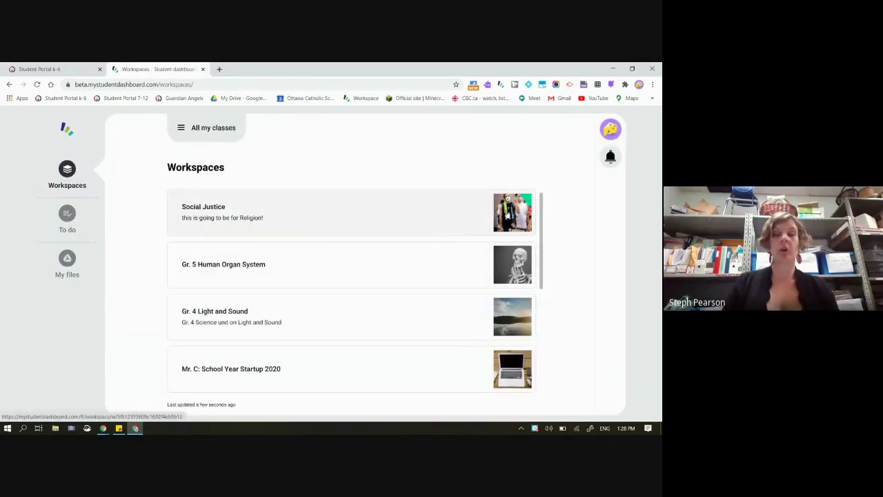
click(317, 212)
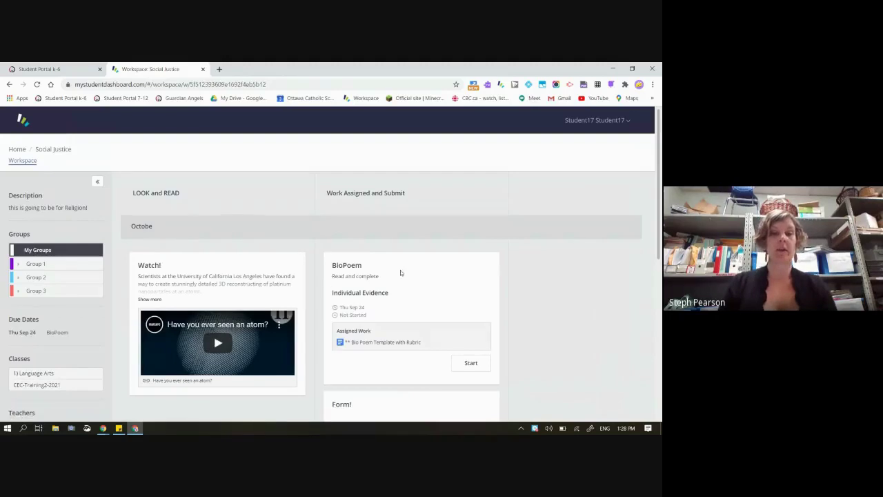
Open the Exit Ticket form from the student's "Form!" card and look over its questions
scroll(444, 295, down, 2)
click(469, 349)
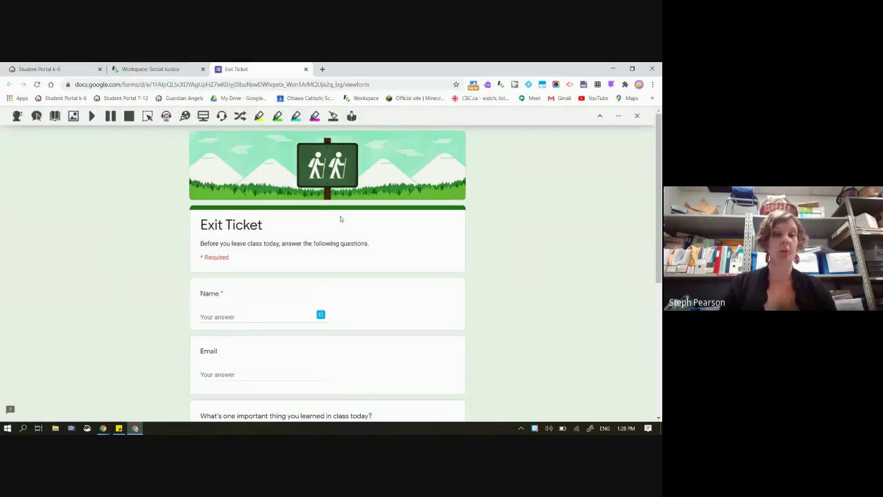
scroll(293, 307, down, 1)
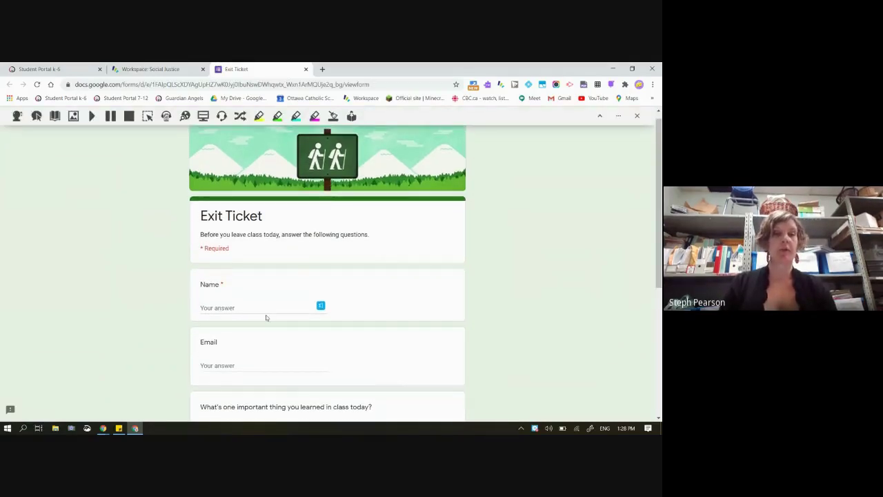
Fill in the name and email with placeholder text, answer the important-thing-learned question with "rgasg" and the lesson-preparedness question with "agr"
text(agsad)
click(239, 361)
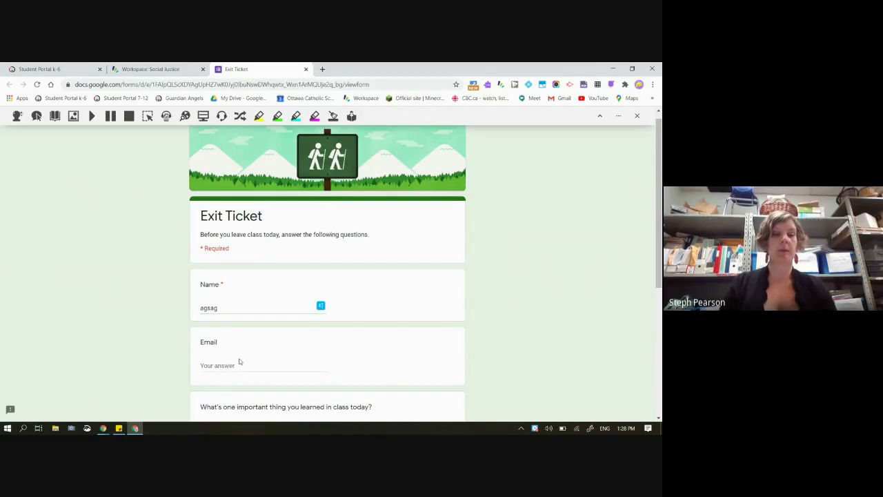
text(sgray)
scroll(235, 371, down, 3)
key(Tab)
text(rgasg)
click(233, 337)
text(agr)
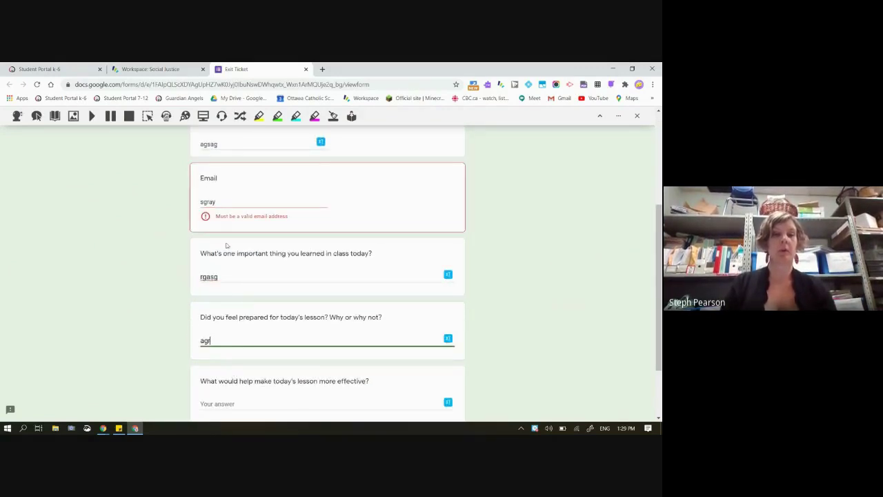
Replace the form's email answer with a placeholder address in valid email format
drag(230, 203, 181, 202)
text(me@you.com,)
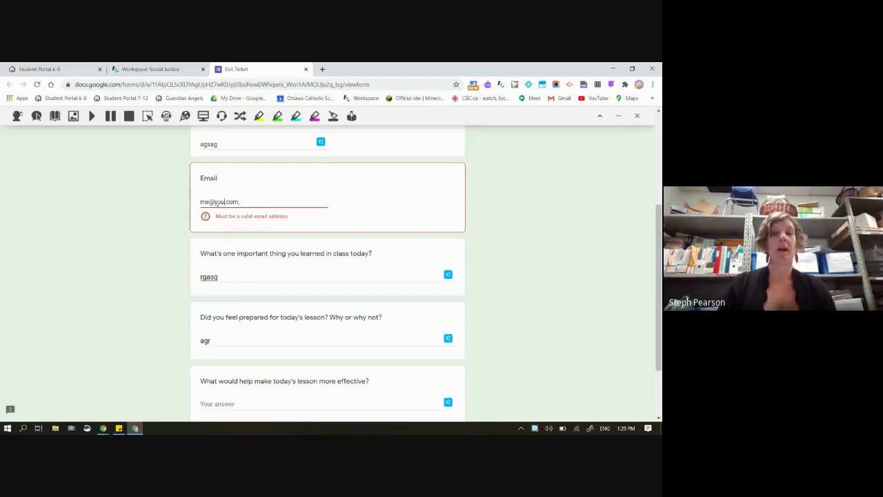
key(BackSpace)
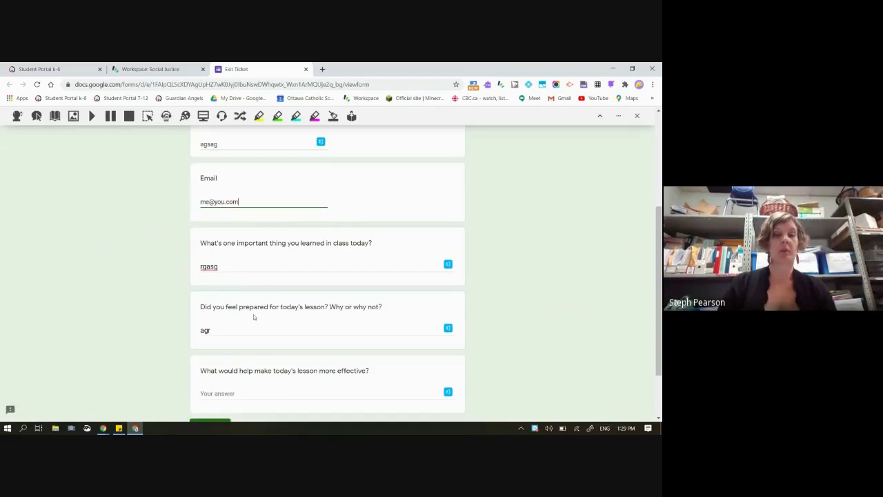
Answer the question about making the lesson more effective with "adgdaggasg" and submit the Exit Ticket form
scroll(269, 250, down, 2)
right_click(253, 317)
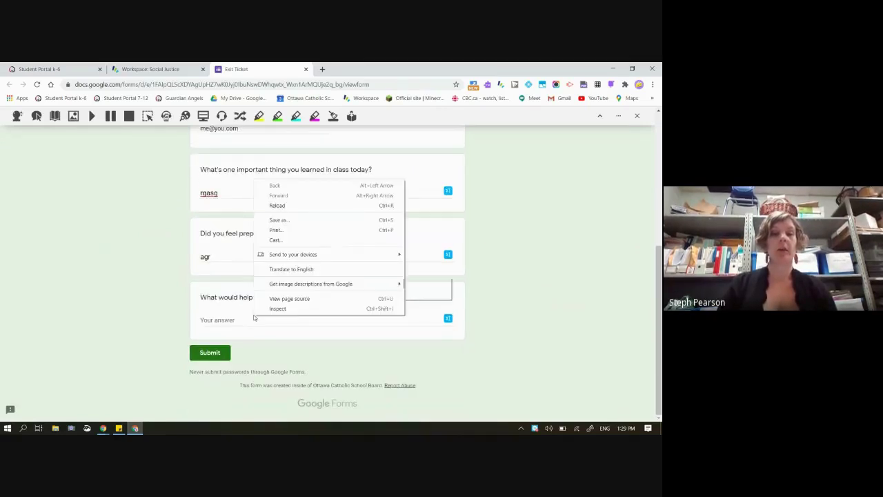
click(211, 320)
text(adgdagasdg)
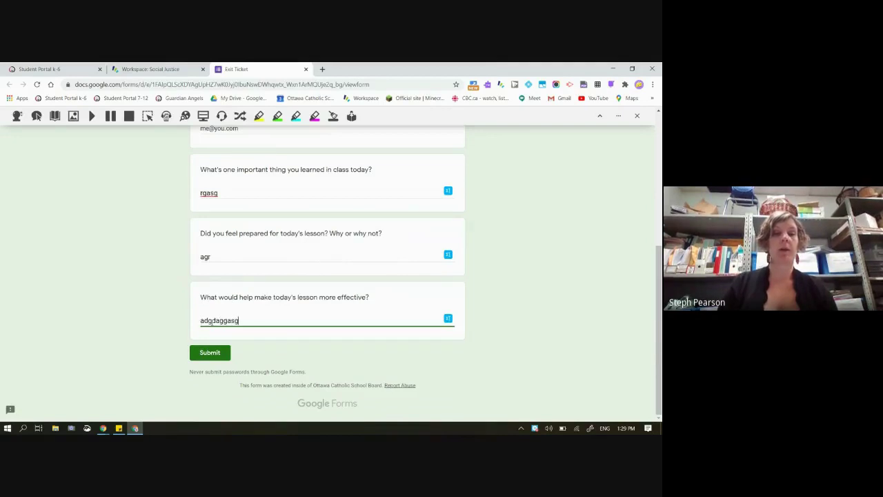
click(220, 355)
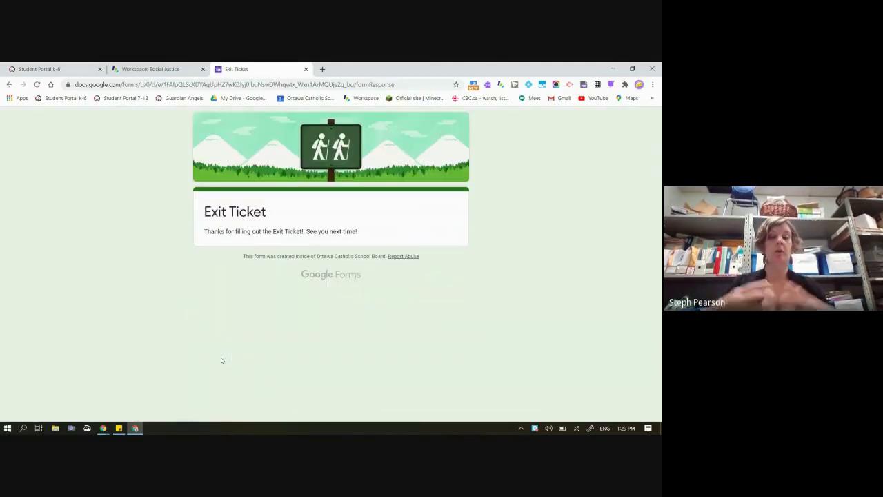
Switch to the teacher workspace and submit the started Form! card work on the student's behalf
click(611, 71)
scroll(349, 238, down, 5)
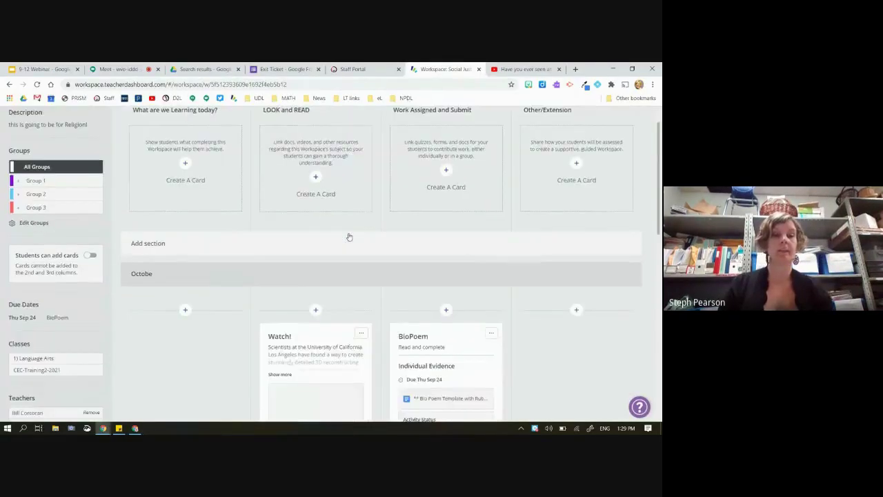
scroll(424, 320, down, 3)
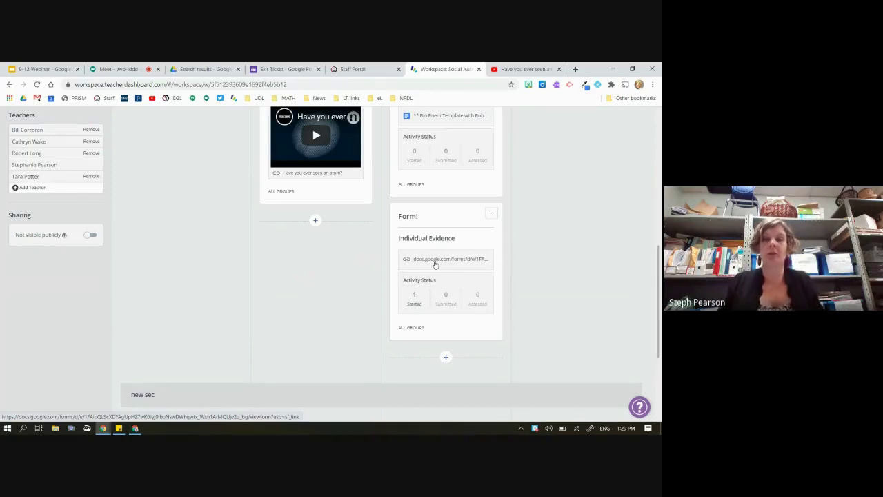
click(415, 302)
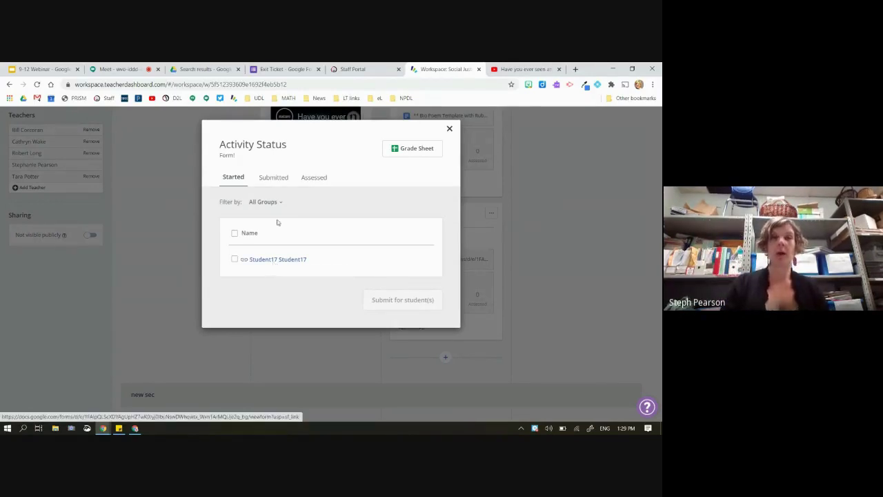
click(234, 259)
click(387, 300)
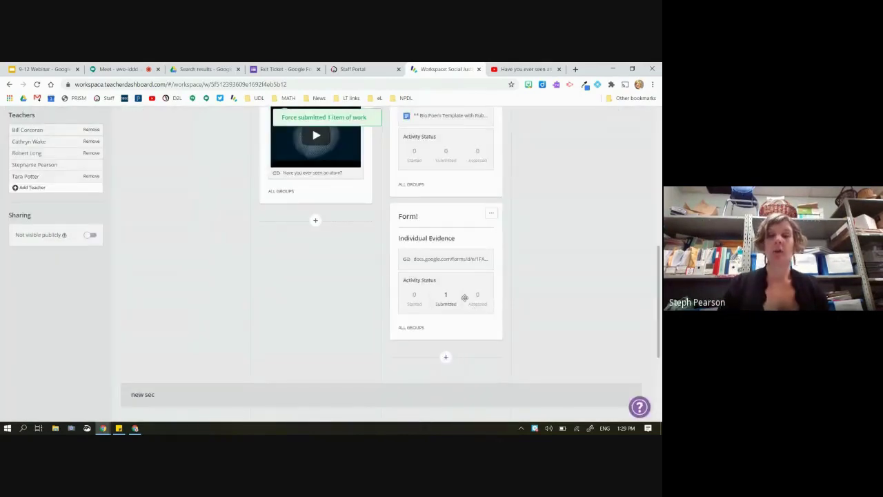
Return the student's submitted Form! work for edit and submit it again on their behalf
click(441, 294)
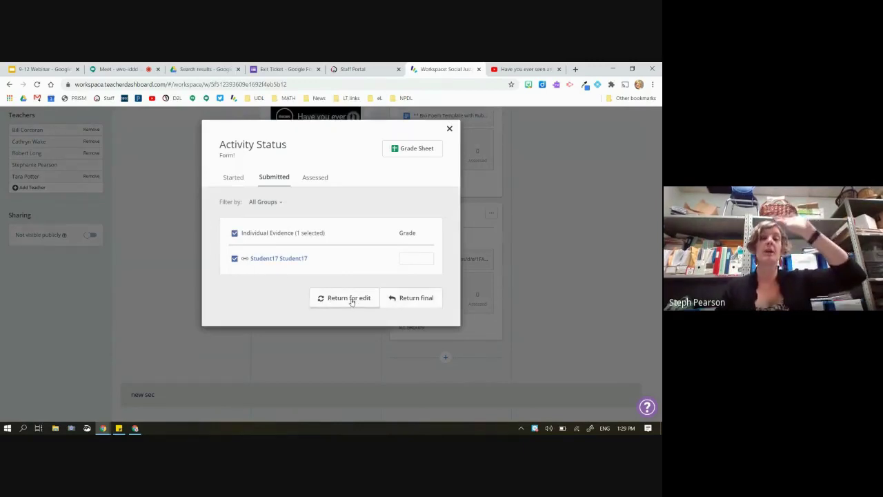
click(351, 300)
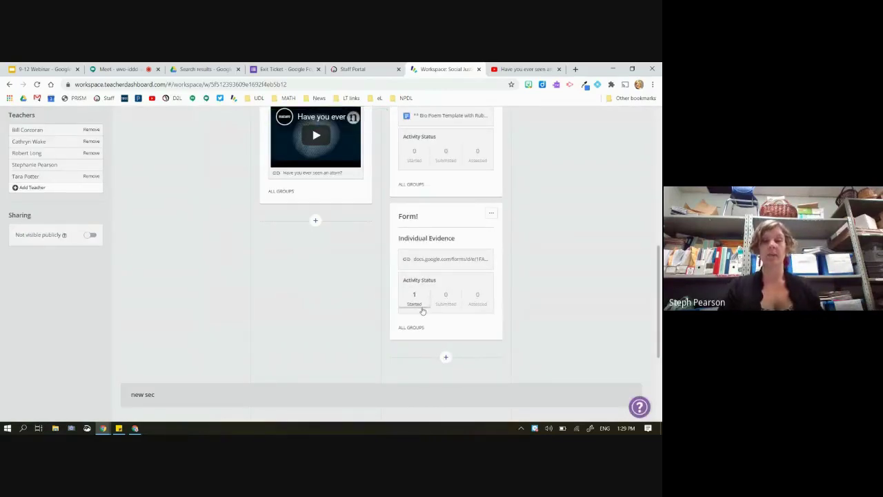
click(414, 298)
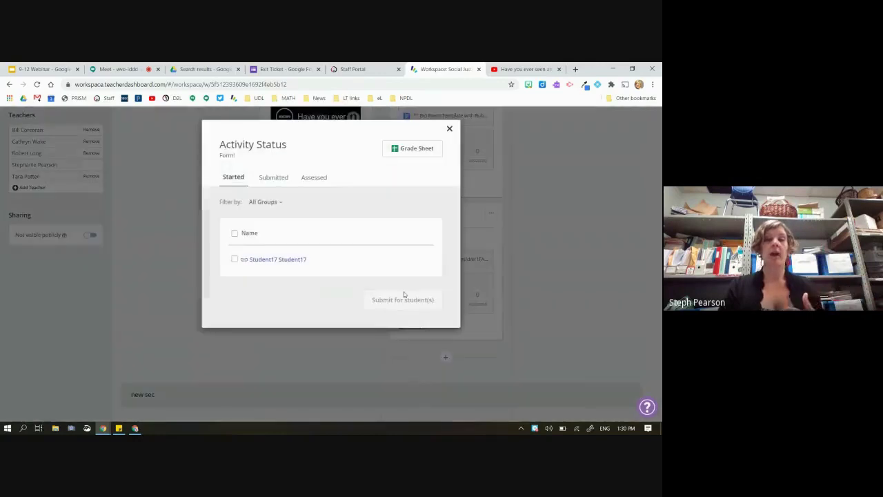
click(235, 260)
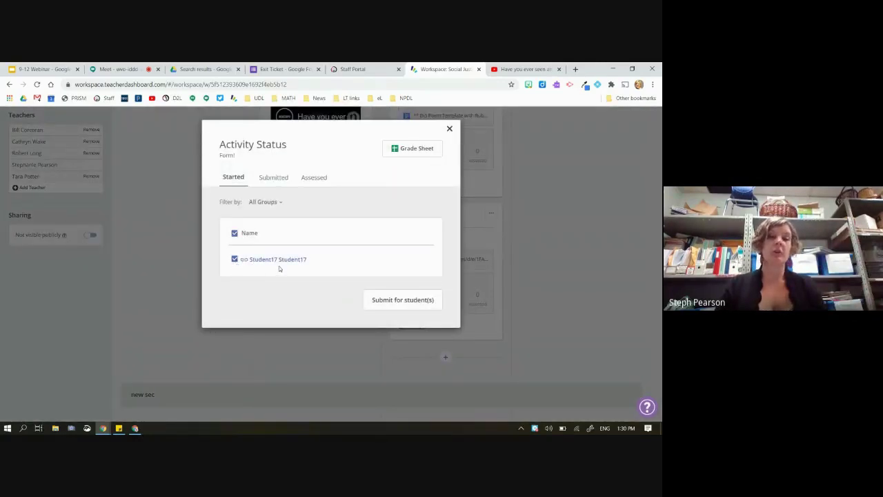
click(391, 302)
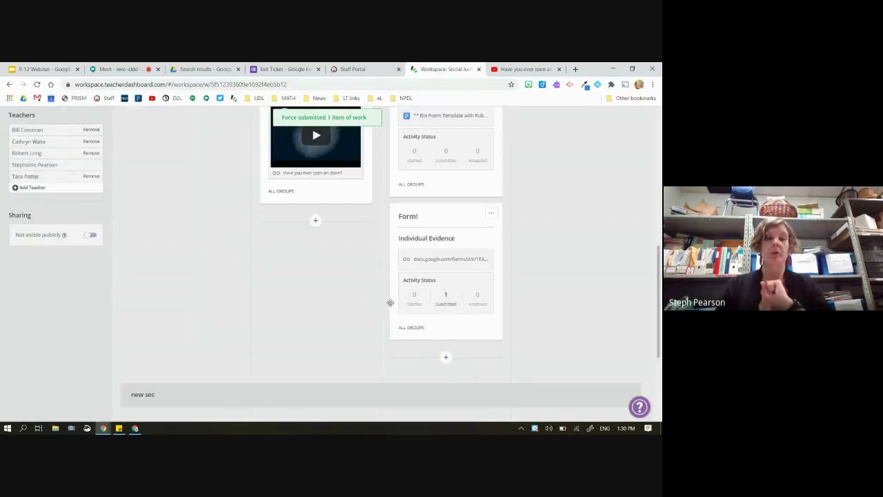
Select the student's entry in the Form! card's submitted work and try a typed grade for it
scroll(391, 302, up, 2)
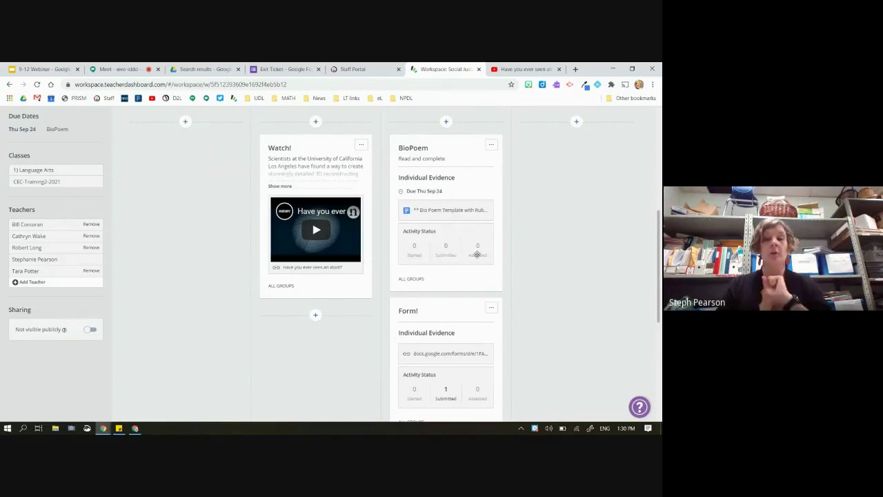
scroll(479, 262, down, 3)
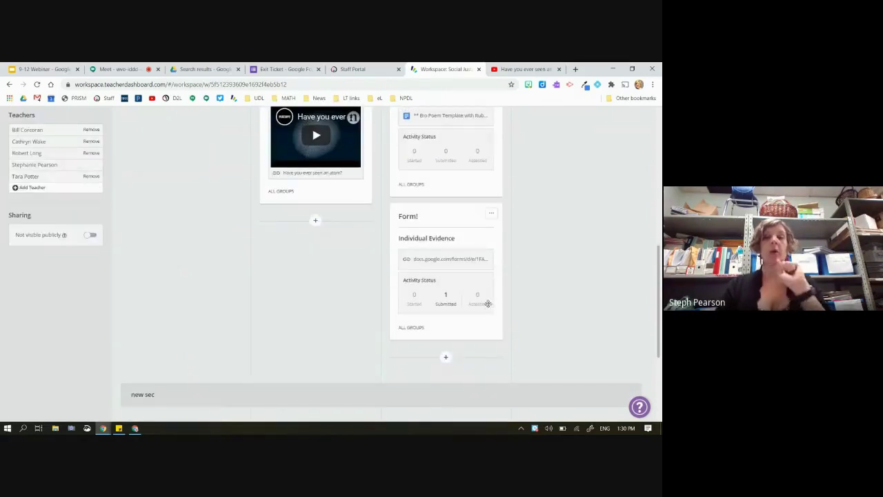
click(449, 299)
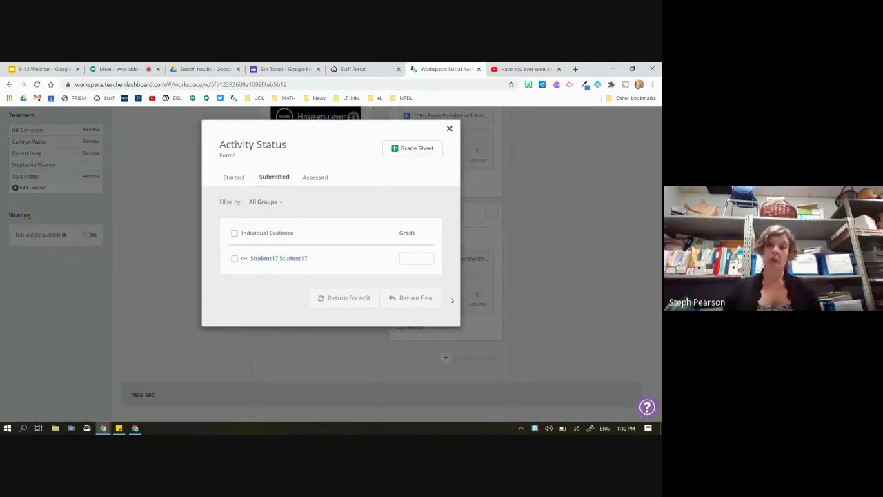
click(235, 259)
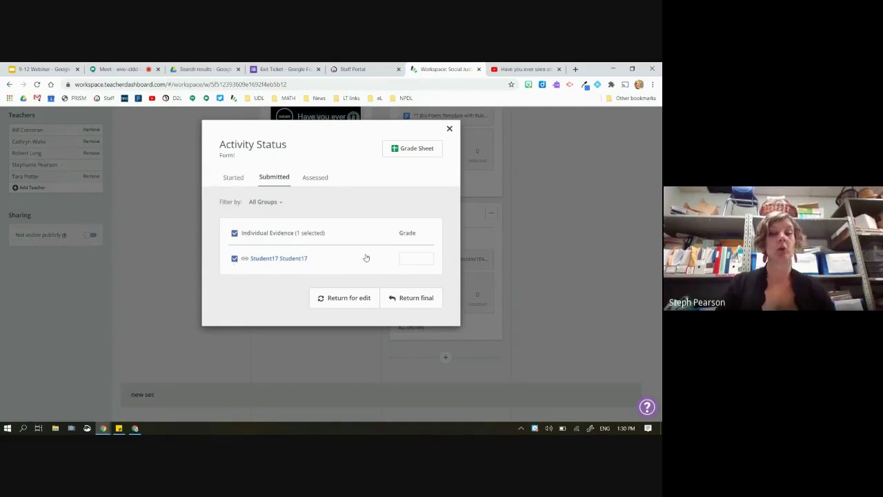
click(407, 260)
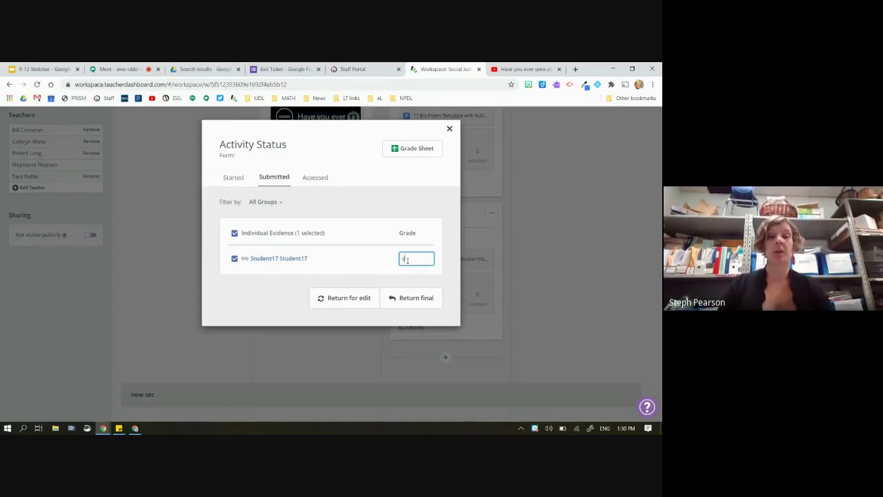
text(com)
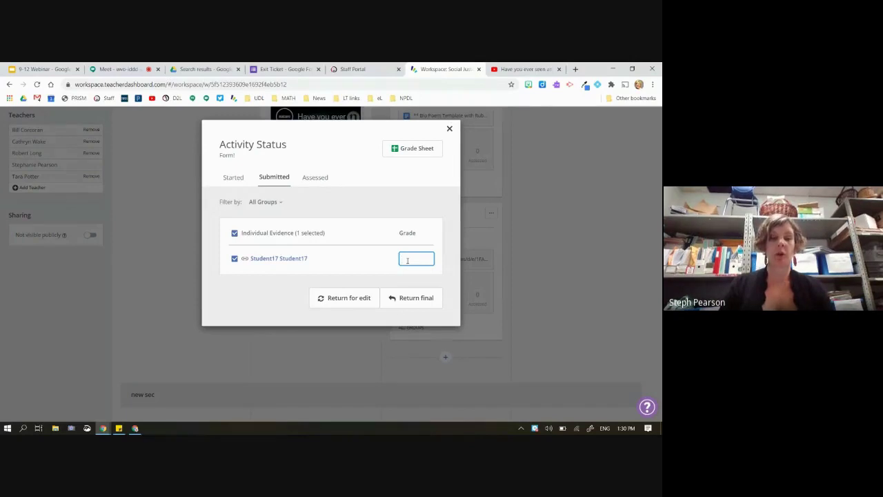
Grade the submitted Form! work with four emojis, including a yellow heart, green heart and red circle, and return it as final
key(super+period)
key(Escape)
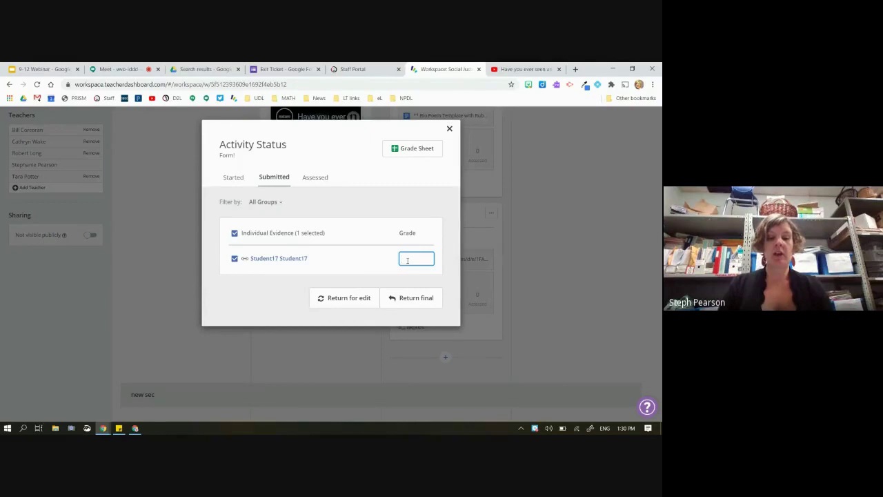
key(super+period)
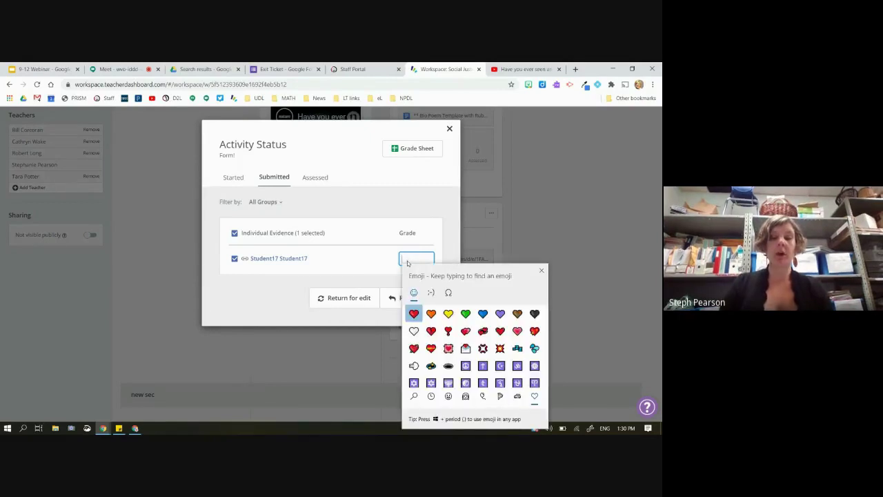
click(407, 262)
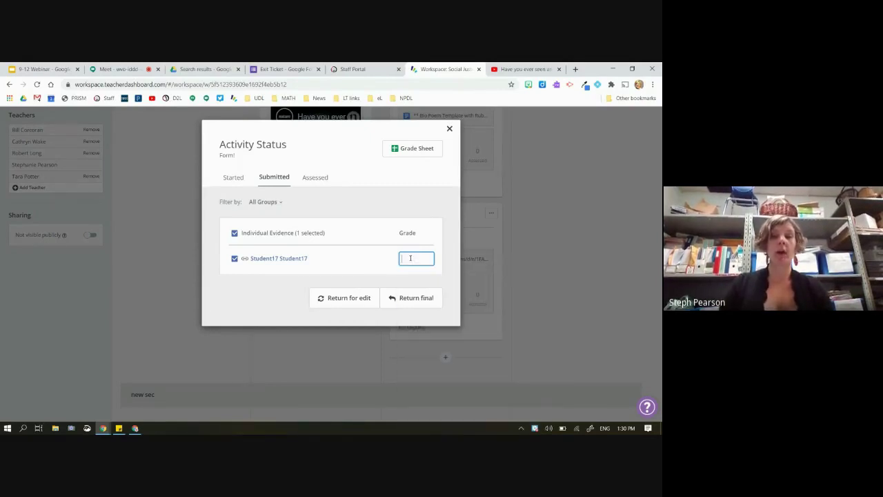
right_click(409, 261)
click(429, 265)
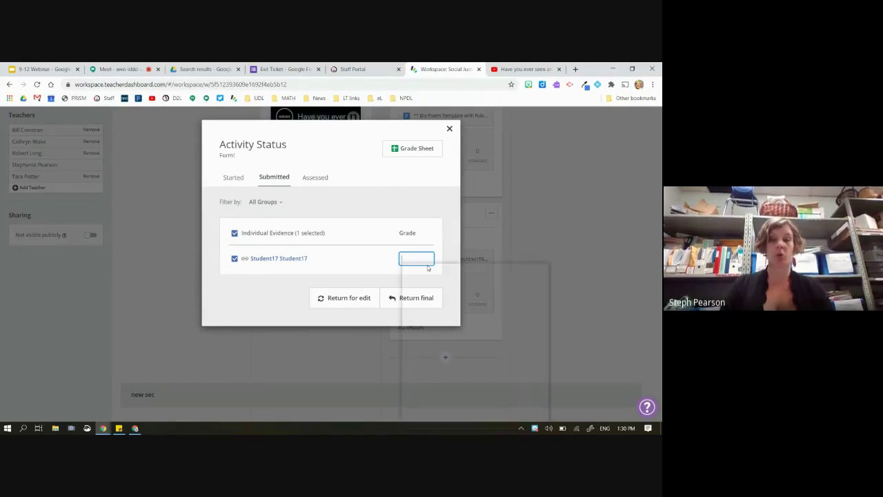
click(448, 313)
click(465, 313)
scroll(489, 347, down, 1)
click(465, 353)
scroll(463, 356, down, 3)
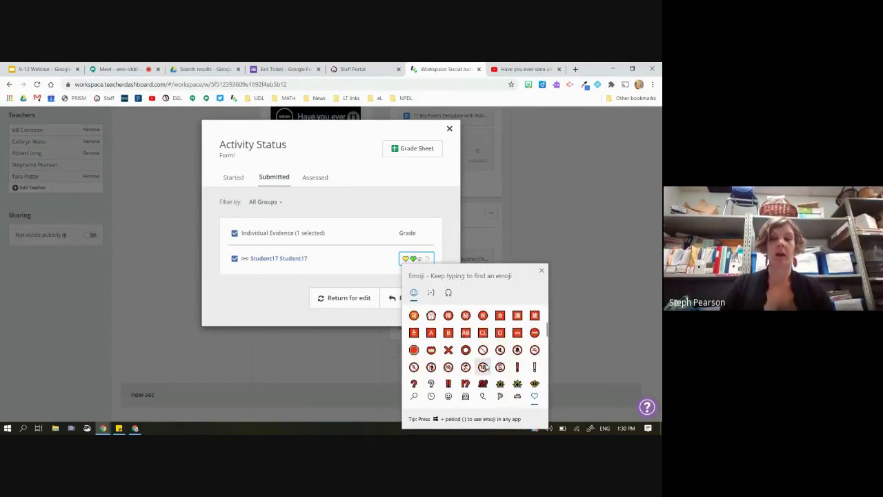
click(465, 350)
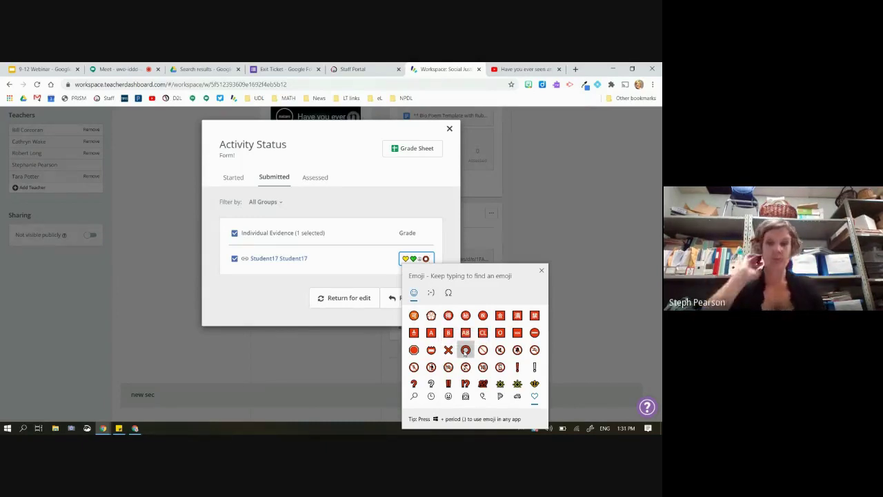
click(541, 270)
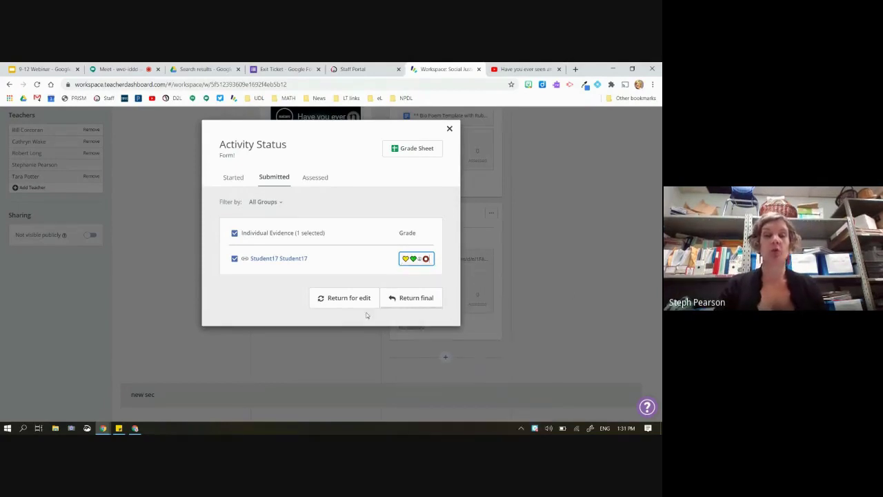
click(400, 298)
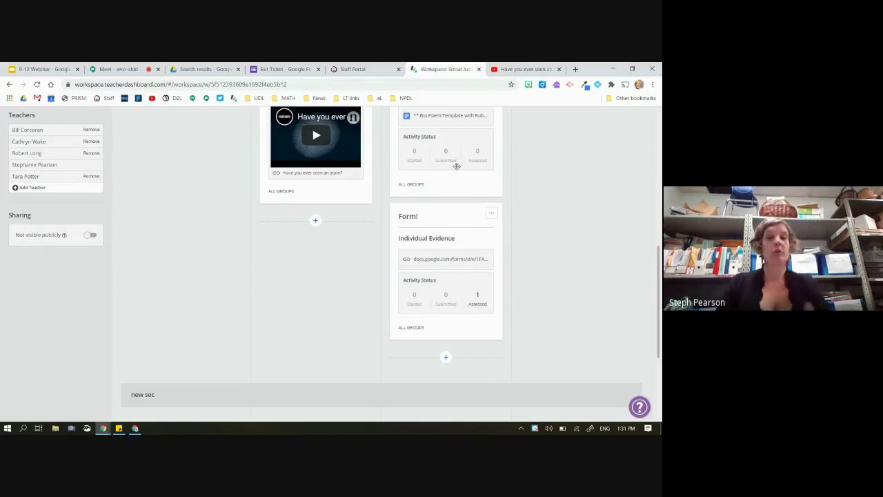
scroll(457, 166, up, 3)
click(439, 207)
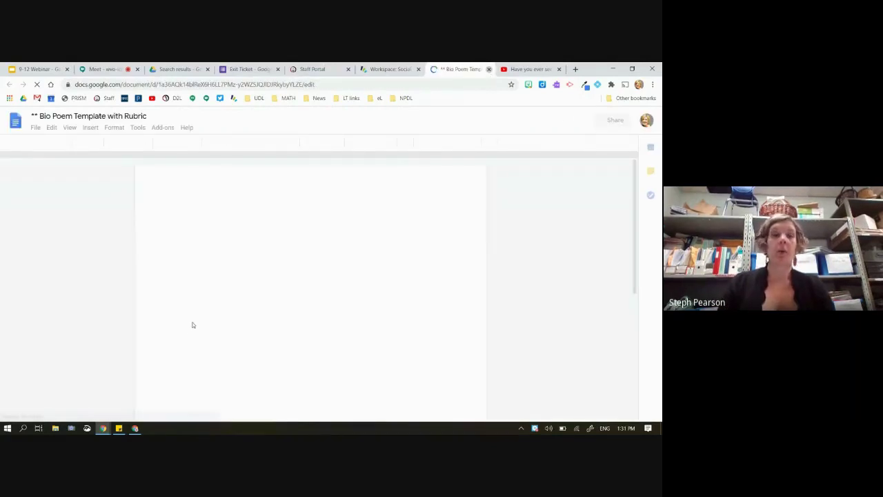
key(ctrl+w)
Switch to the student's browser window, close the Exit Ticket form and start the BioPoem assignment
key(alt+Tab)
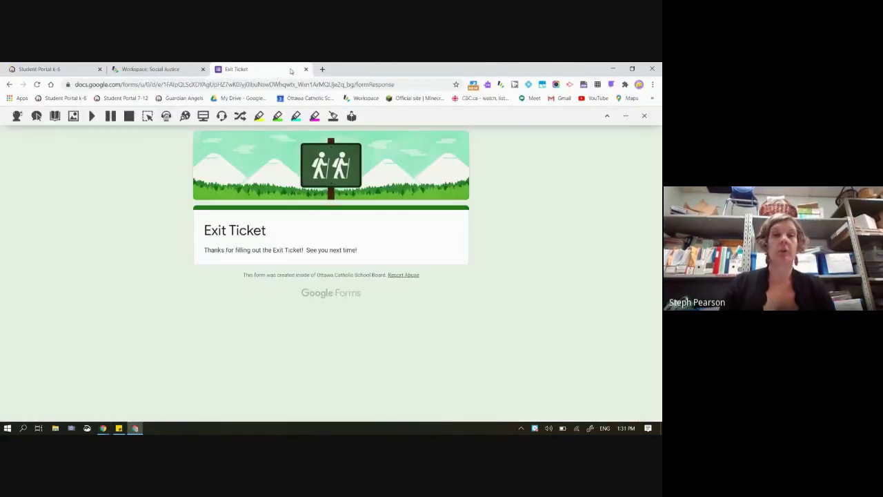
click(306, 69)
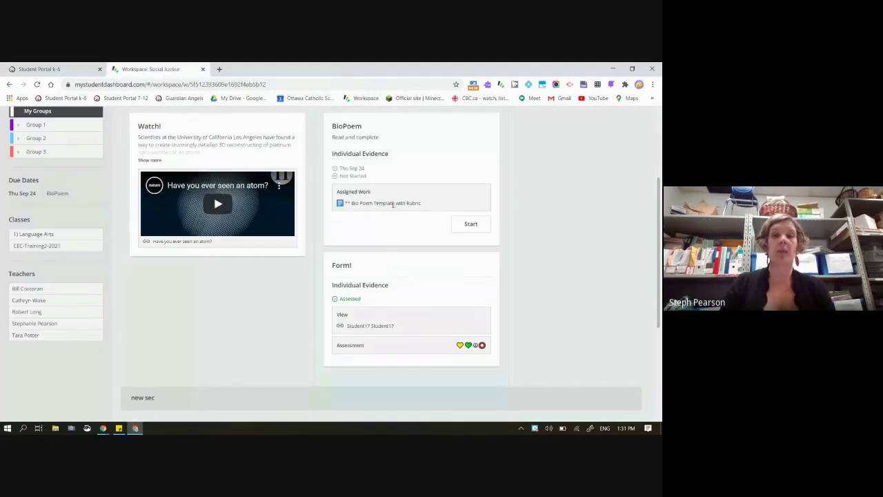
click(470, 225)
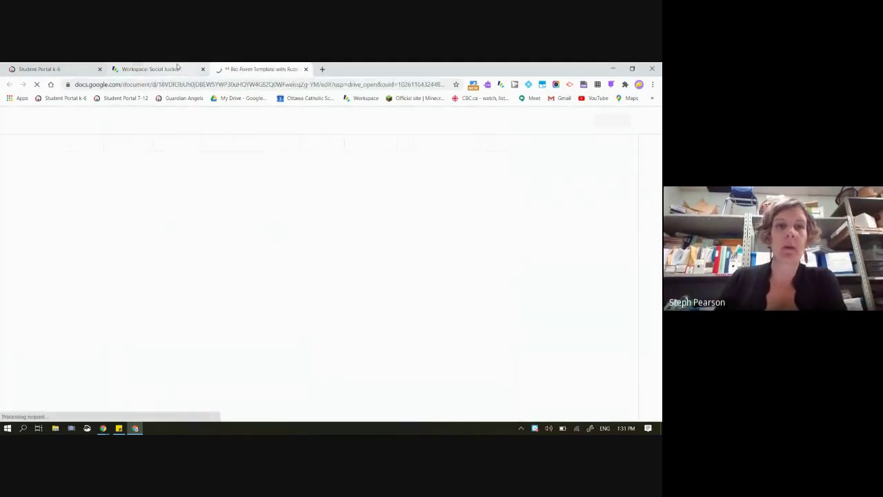
Open the student's copy of the Bio Poem Template with Rubric from the BioPoem card and look through the document
click(178, 68)
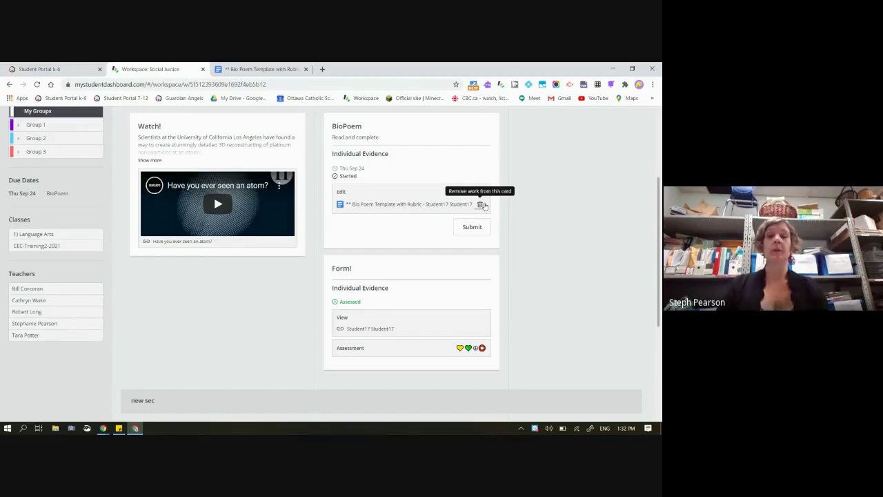
click(376, 204)
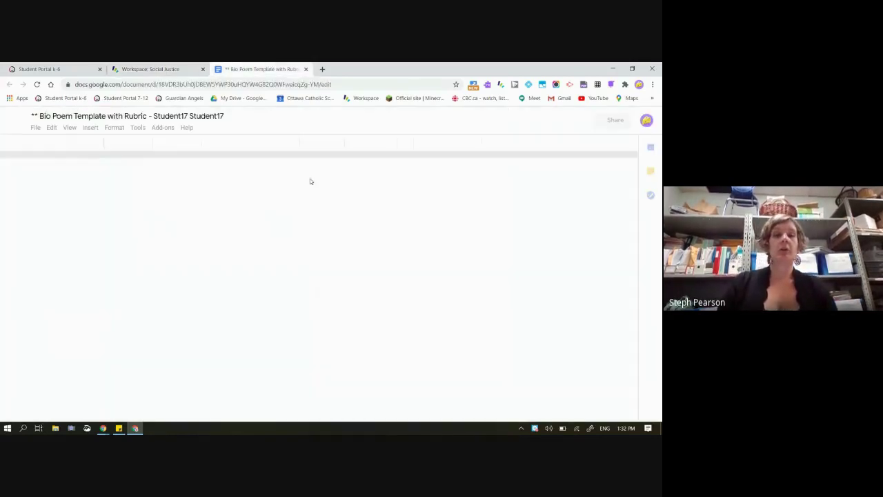
click(245, 338)
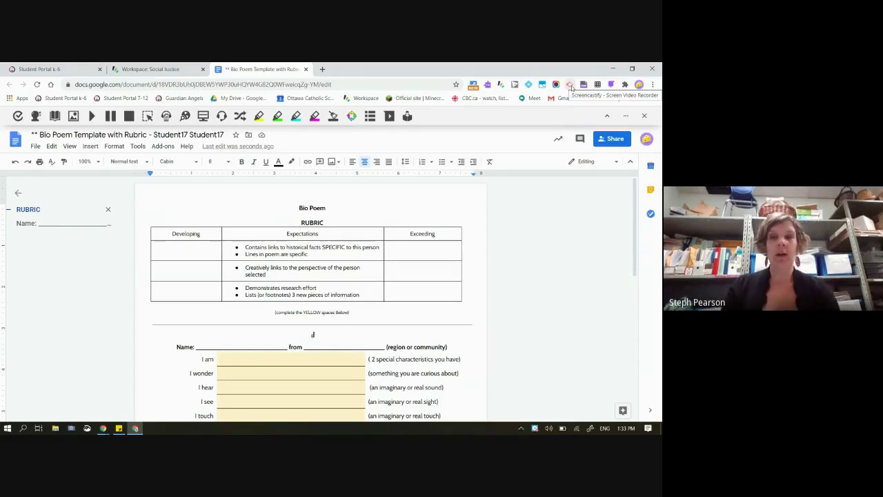
scroll(518, 299, down, 5)
scroll(501, 259, down, 2)
scroll(502, 260, up, 10)
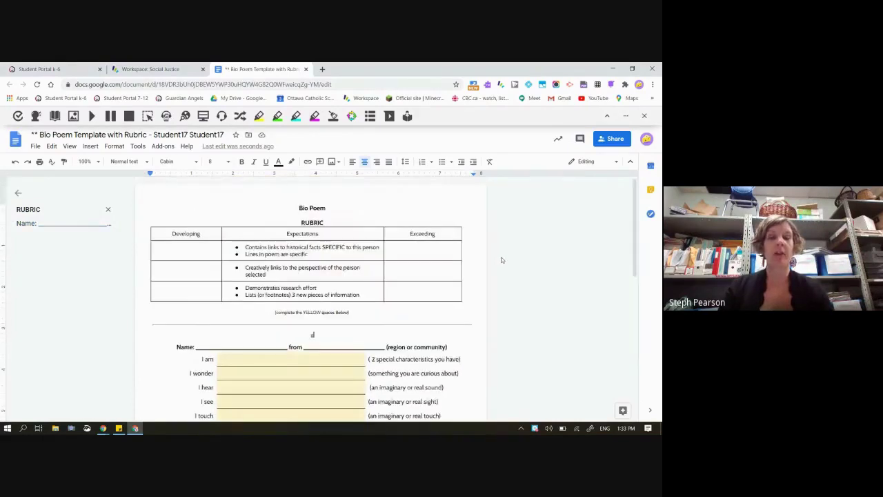
Enter "d;md;gm" in the first cell under Exceeding in the rubric and select the Expectations column
click(395, 247)
text(d;mdgm)
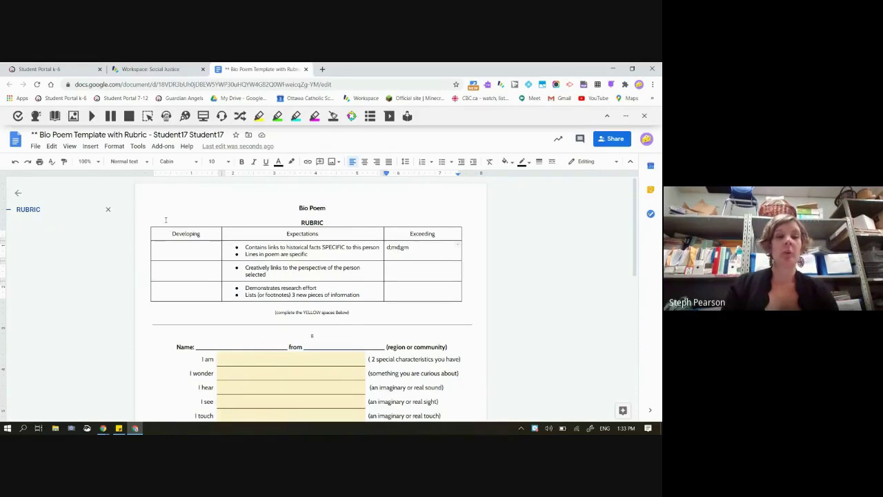
drag(296, 222, 434, 311)
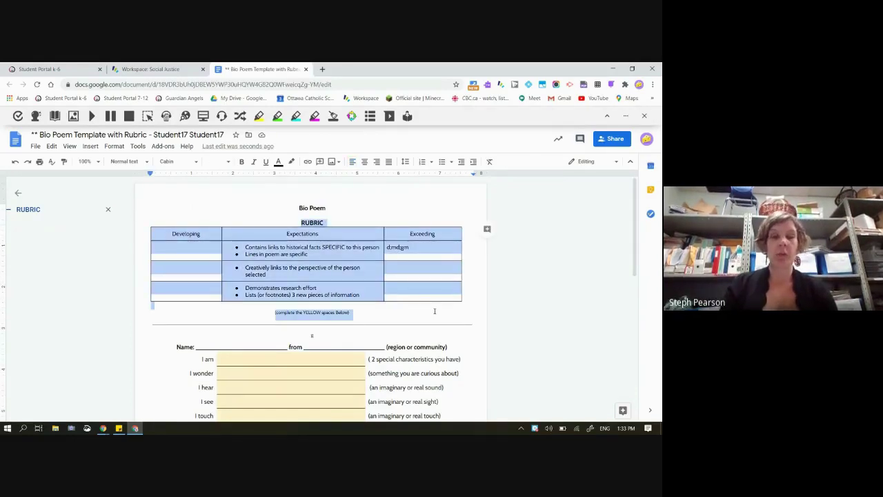
click(182, 255)
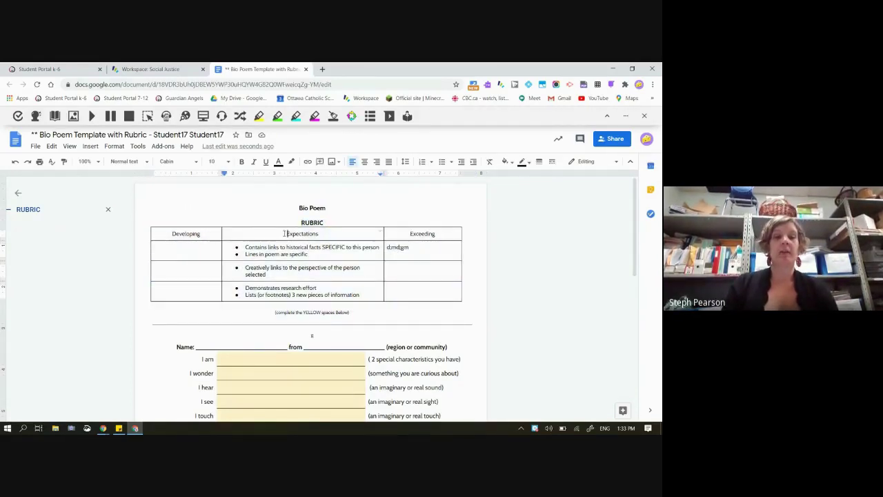
drag(285, 233, 304, 295)
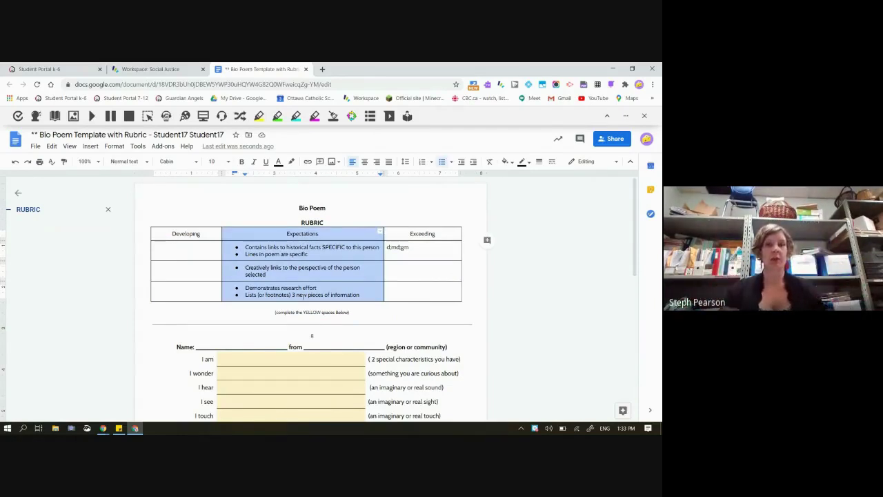
Fill in the poem's yellow spaces with "agadagda" for the first I am line, "agharghd" for I see and "dgfa" for I hear
drag(385, 246, 432, 252)
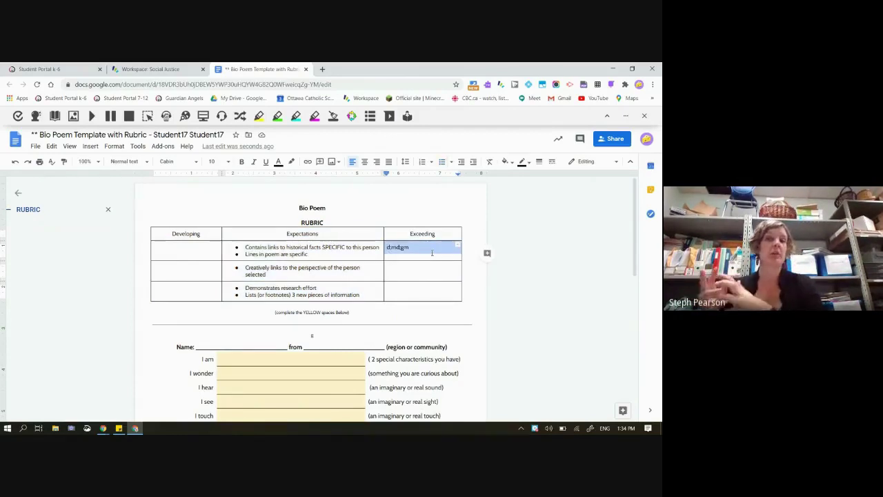
click(180, 257)
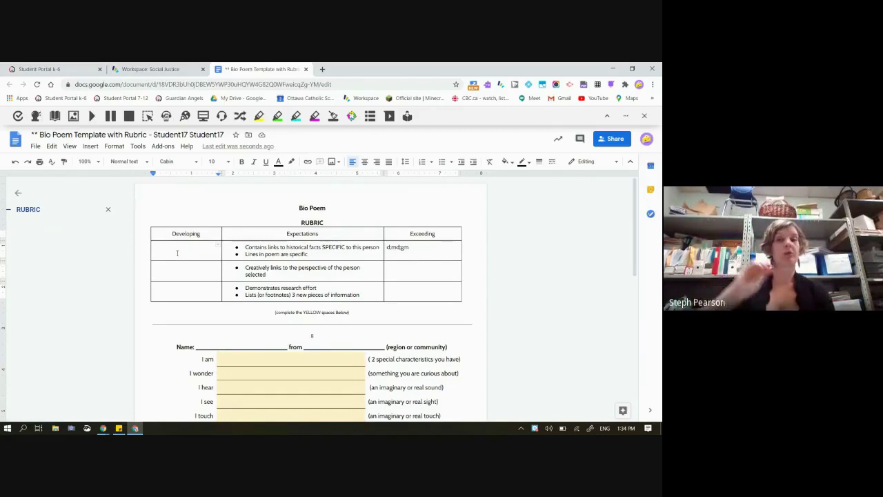
click(252, 363)
text(agadagda)
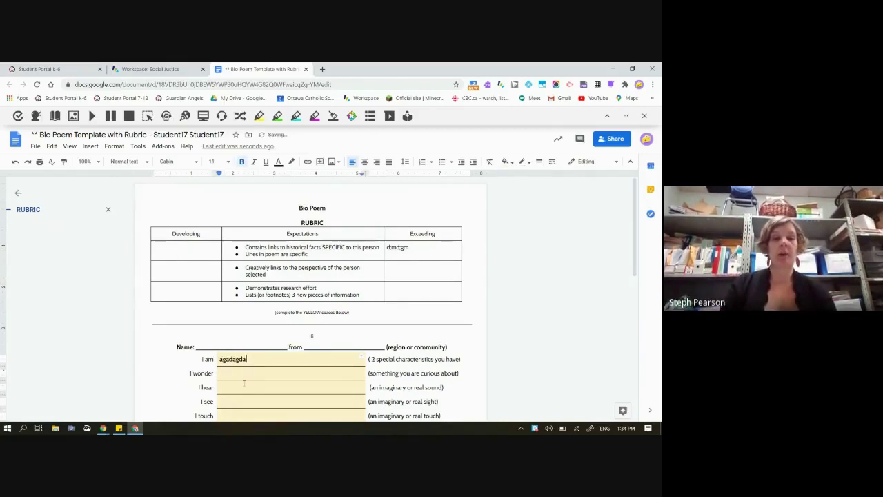
click(231, 402)
text(agharghd)
click(225, 387)
text(dgfa)
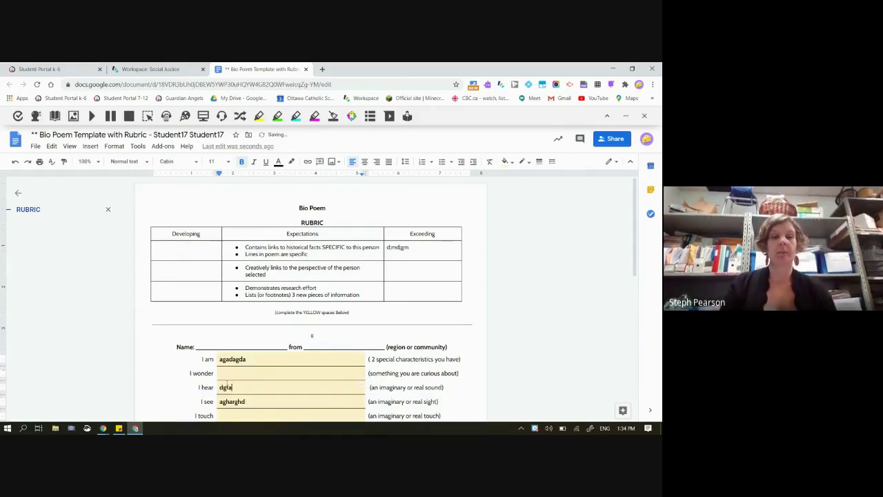
Close the student's Bio Poem document and submit the BioPoem assignment in the Workspace
click(306, 69)
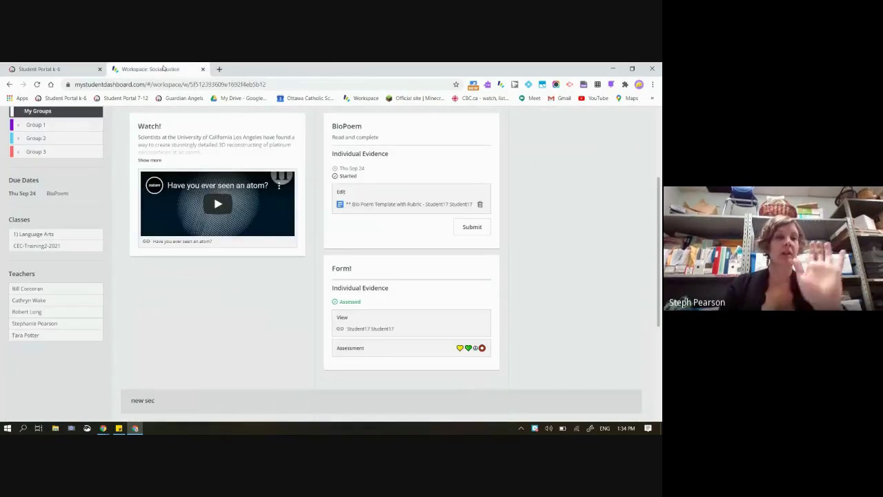
click(468, 230)
click(388, 220)
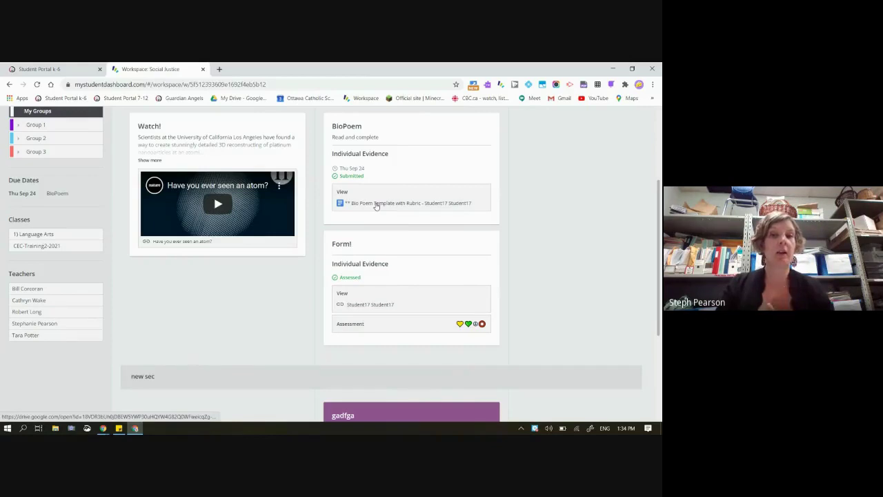
Reopen the student's submitted Bio Poem Template with Rubric from the BioPoem card
click(376, 204)
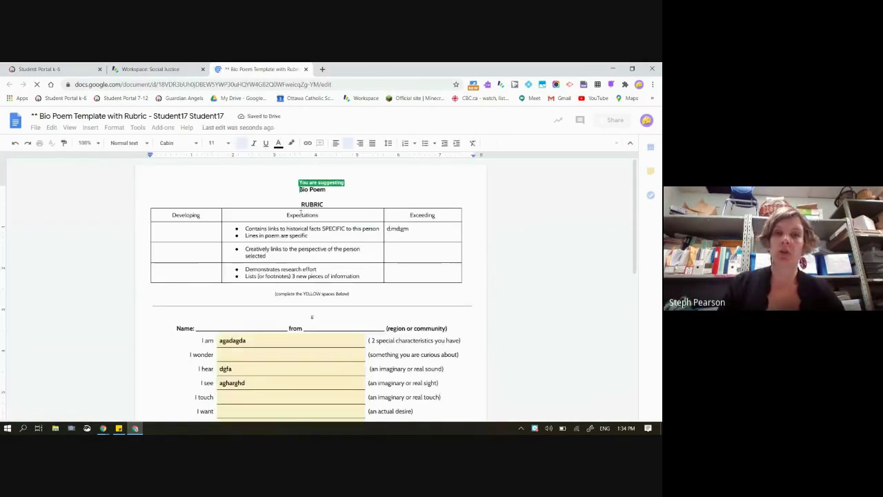
key(ctrl+plus)
key(ctrl+plus)
key(ctrl+plus)
key(ctrl+plus)
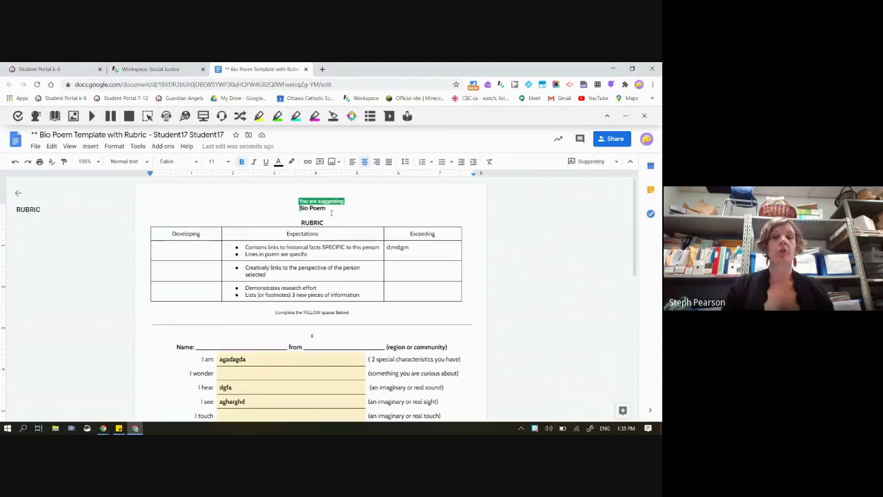
Suggest "More information" in the poem's I wonder line
scroll(252, 365, down, 1)
click(253, 366)
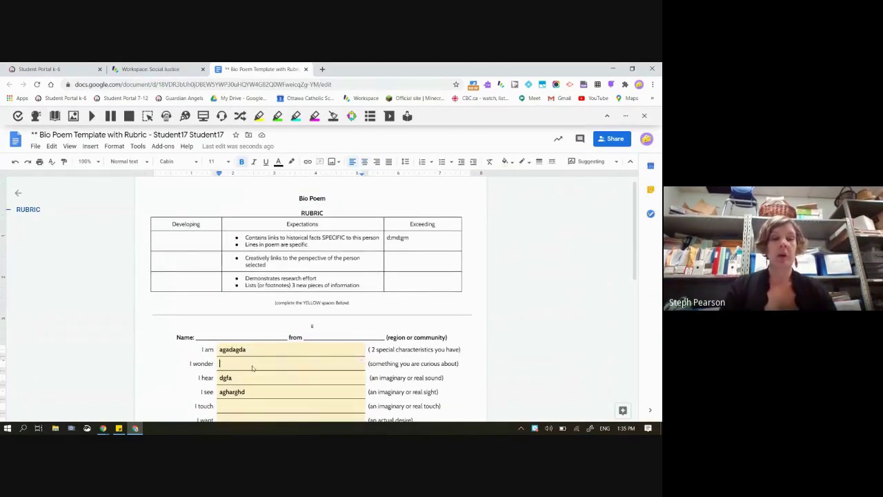
text(More information)
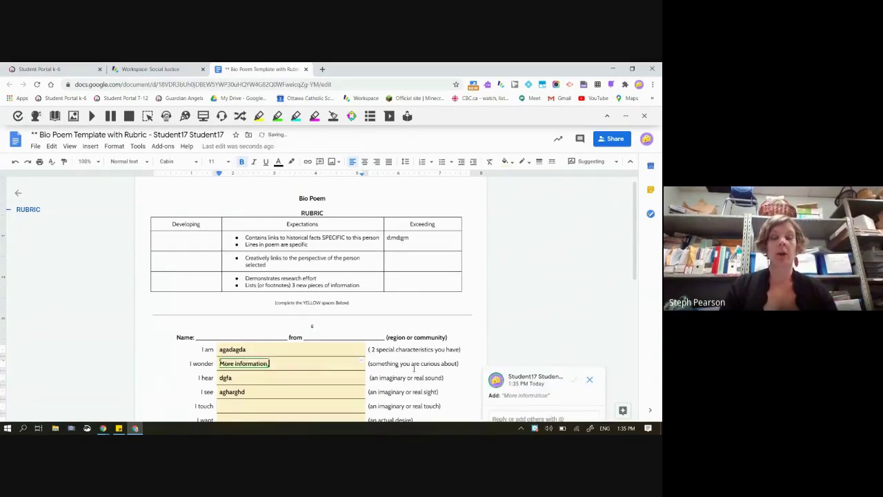
scroll(413, 369, down, 1)
text(,)
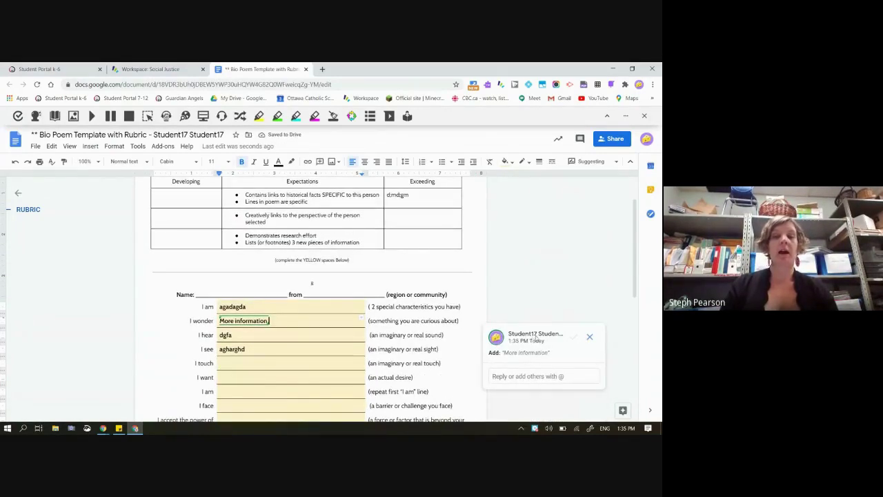
mouse_move(531, 336)
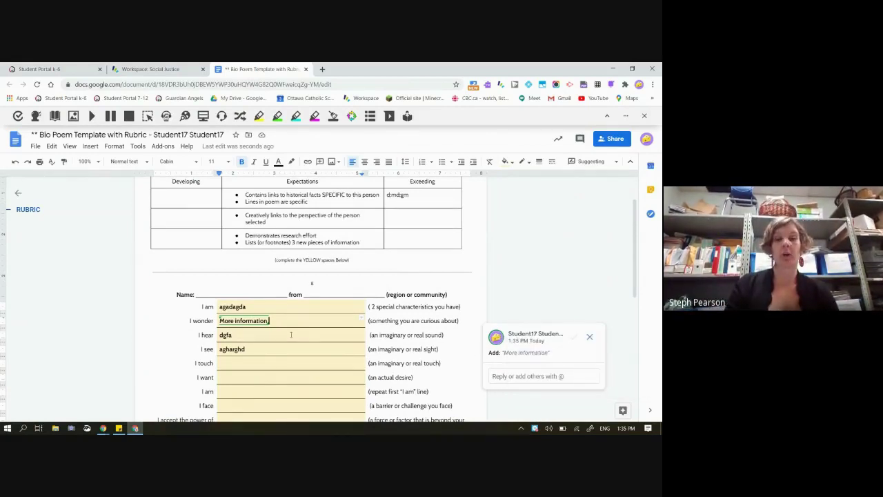
Suggest "More inforation" in the second I am line of the poem and look at the suggestion on the I wonder line
scroll(290, 334, down, 1)
click(247, 351)
text(more inforation)
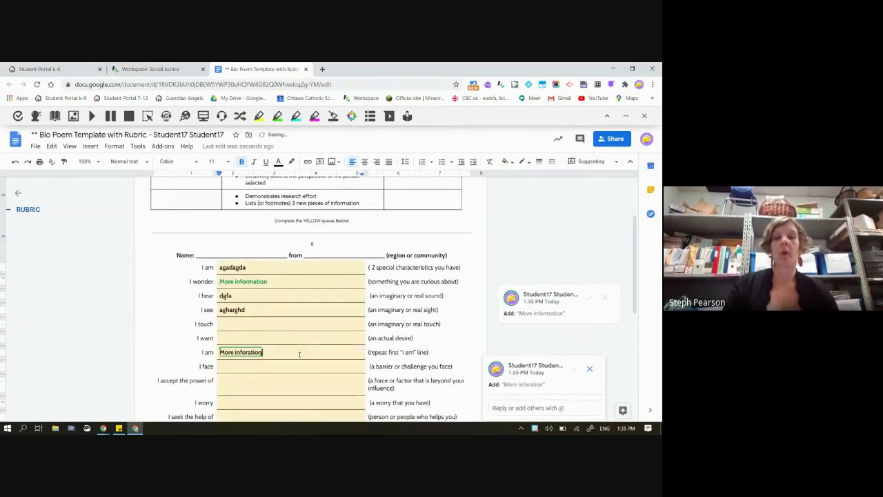
click(270, 281)
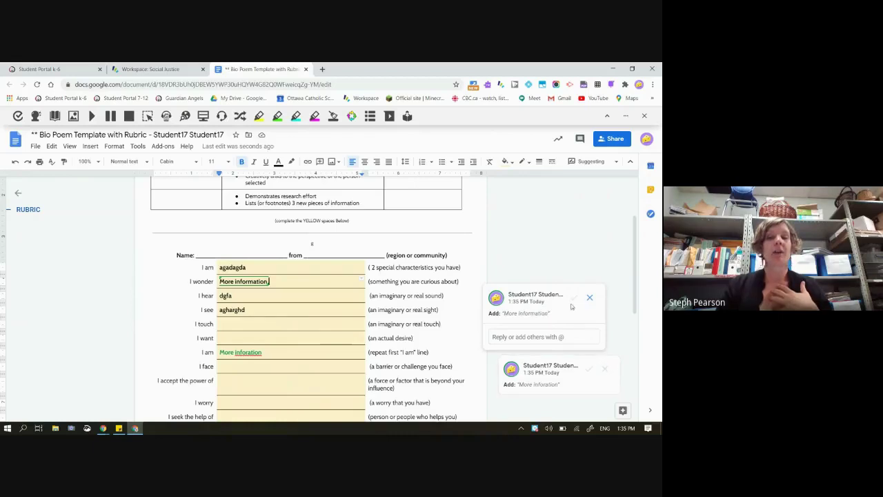
click(269, 309)
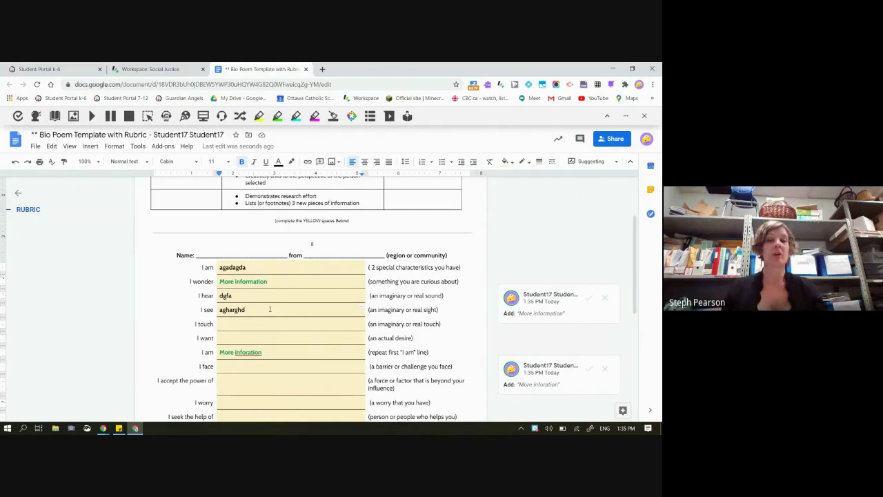
Shorten the suggested text in the I wonder line to "More" and show the document's editing mode options
click(253, 281)
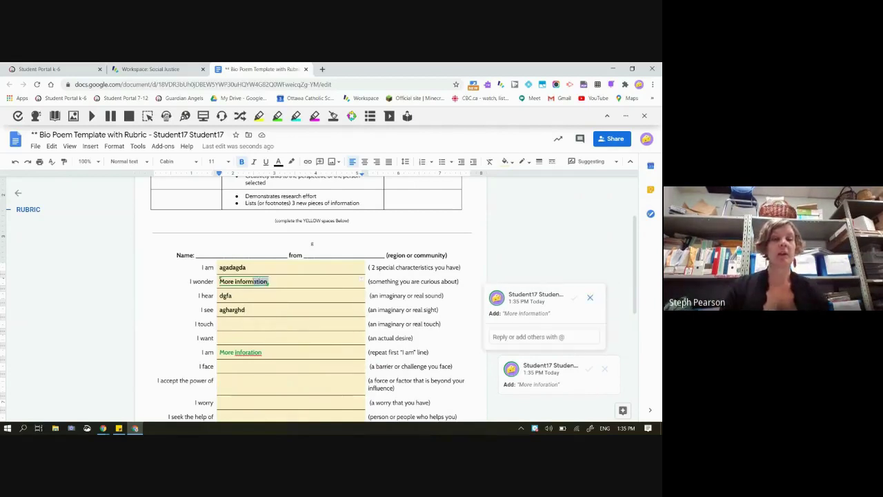
key(BackSpace)
key(BackSpace)
key(BackSpace)
key(BackSpace)
key(BackSpace)
key(BackSpace)
key(BackSpace)
key(BackSpace)
key(BackSpace)
key(BackSpace)
key(BackSpace)
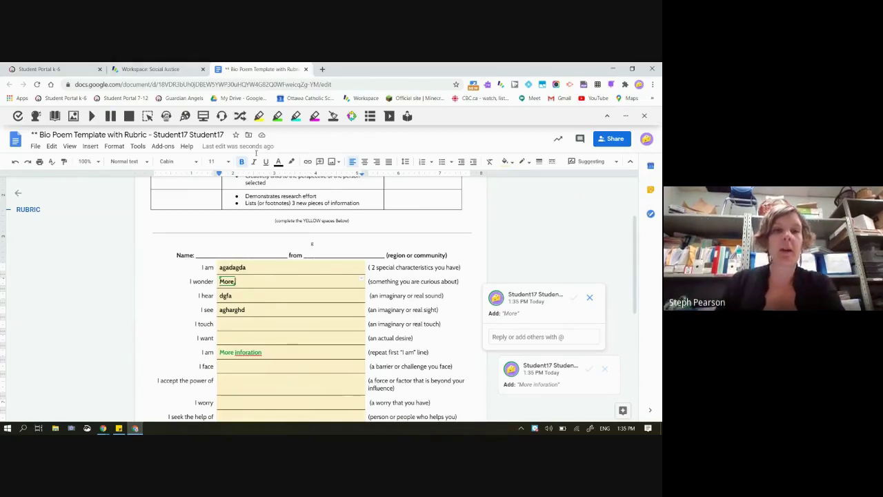
click(588, 162)
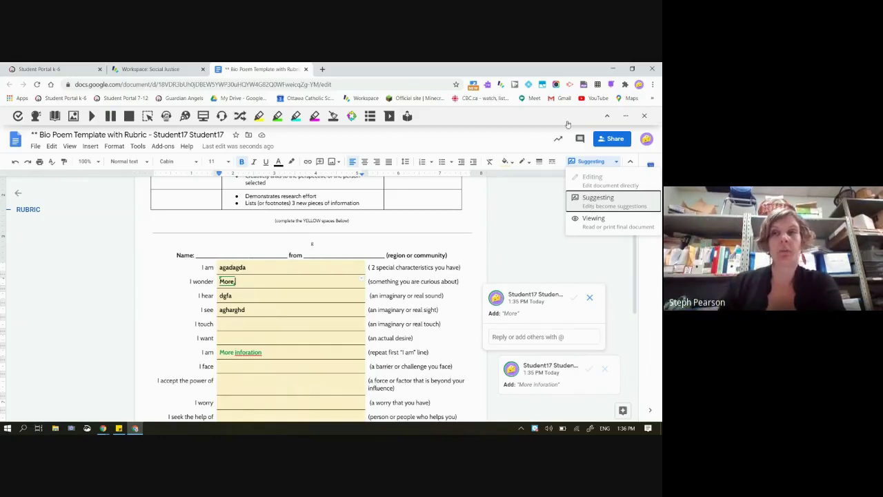
Switch to the teacher's Workspace window and open the list of submitted work for the BioPoem activity
click(104, 428)
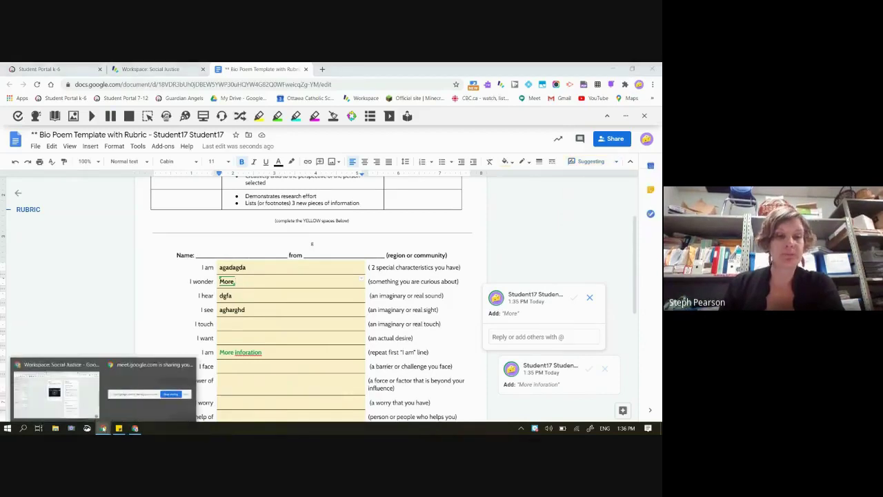
click(95, 412)
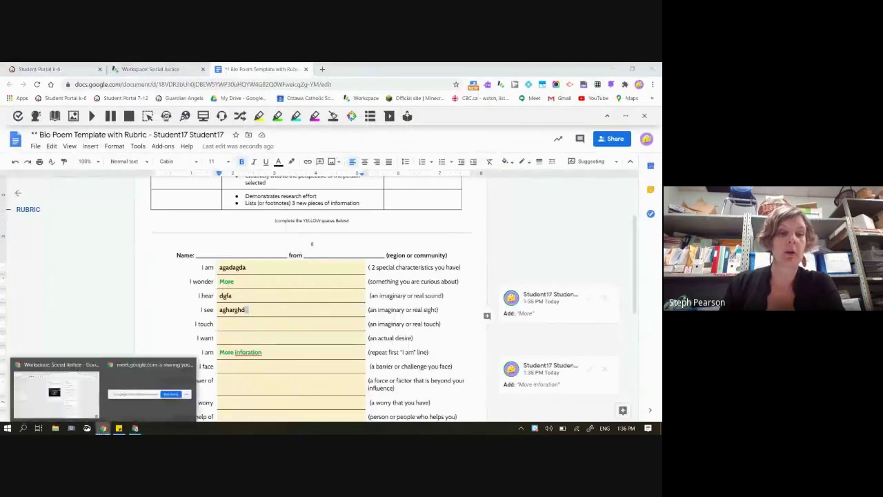
click(77, 388)
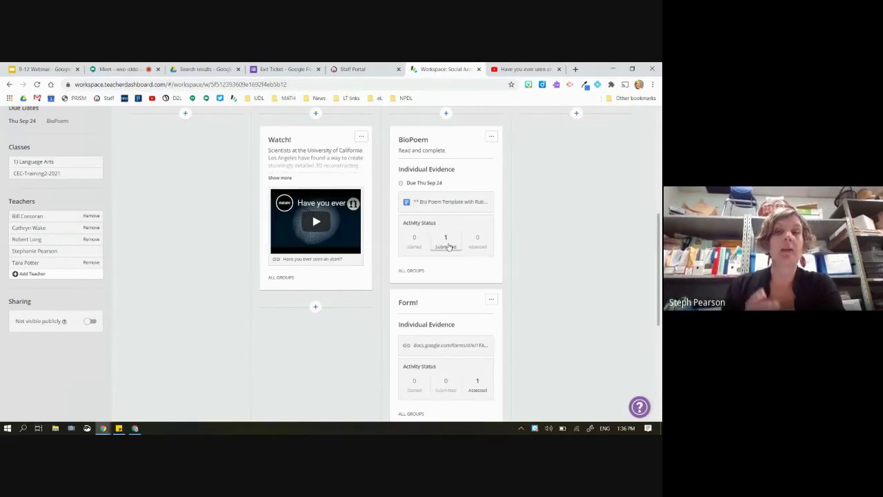
click(447, 245)
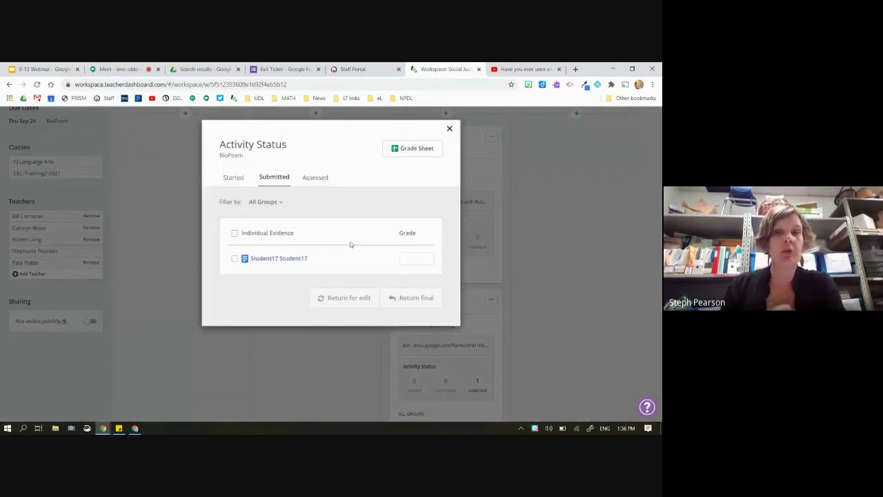
Close the Exit Ticket form, Staff Portal and YouTube pages to return to the Workspace's Activity Status dialog
click(318, 68)
click(318, 69)
click(329, 66)
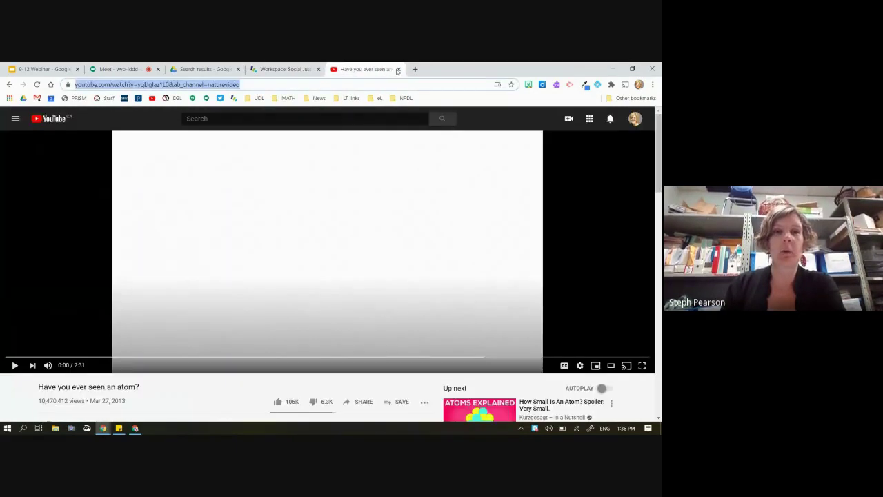
key(ctrl+w)
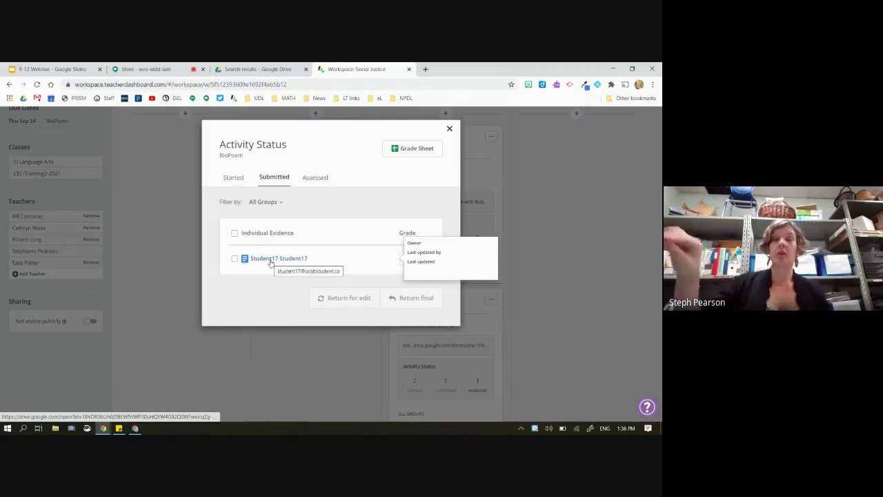
Open the student's submitted Bio Poem document and examine the suggestions in the I wonder and second I am lines
click(275, 260)
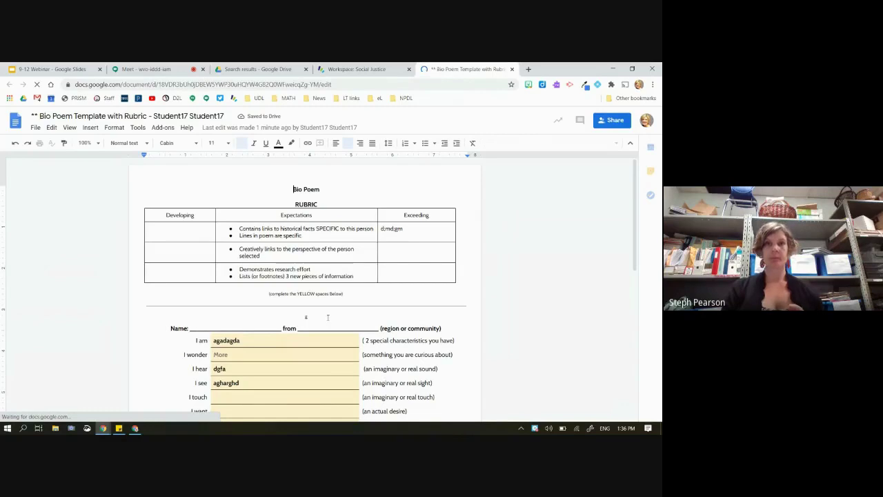
scroll(328, 317, down, 1)
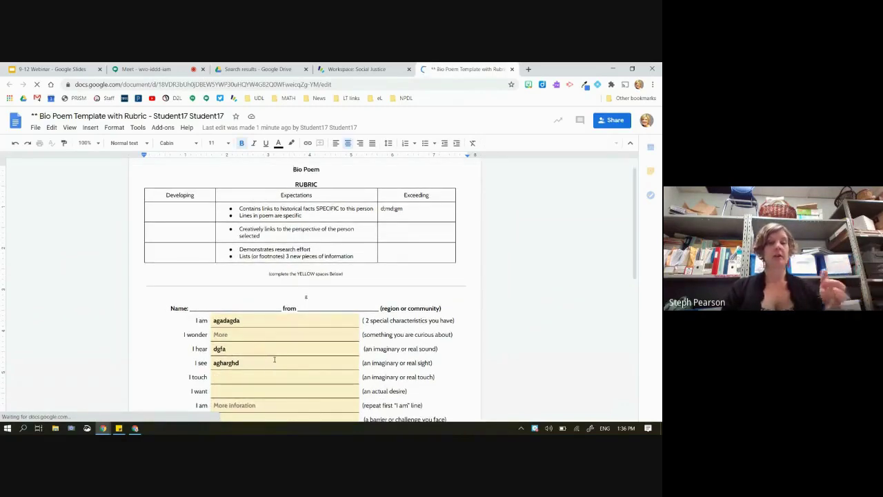
scroll(274, 359, down, 1)
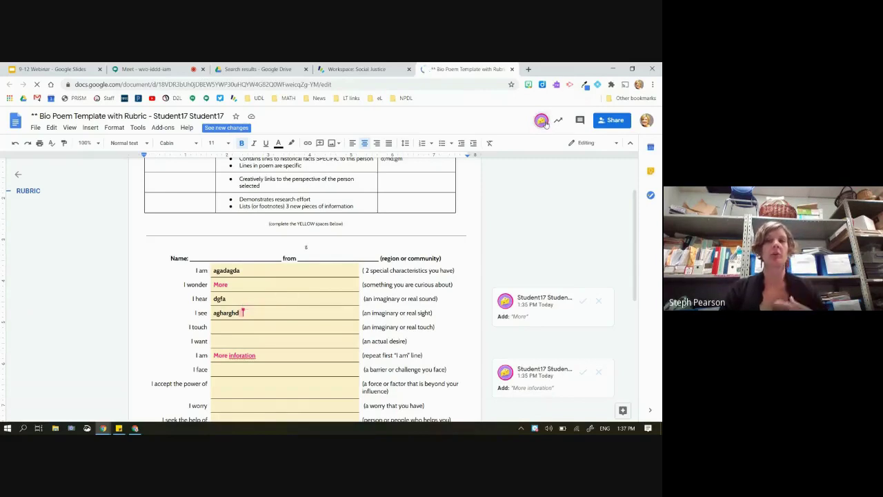
click(264, 313)
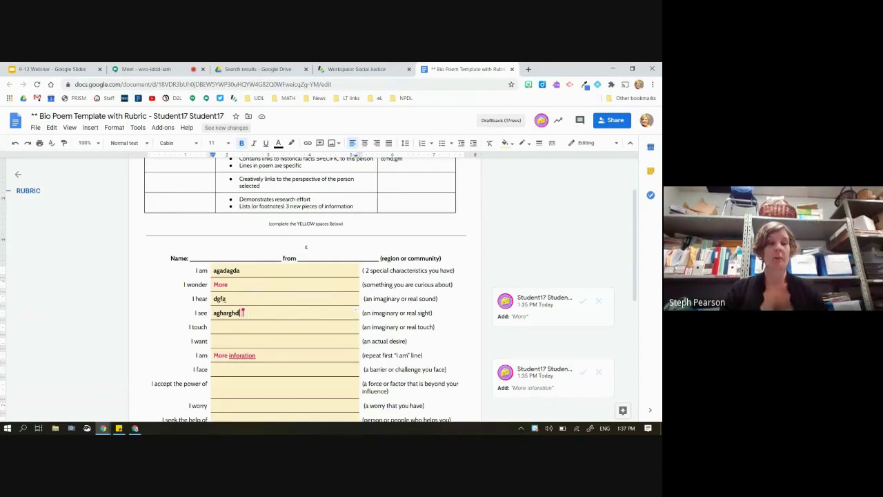
click(228, 283)
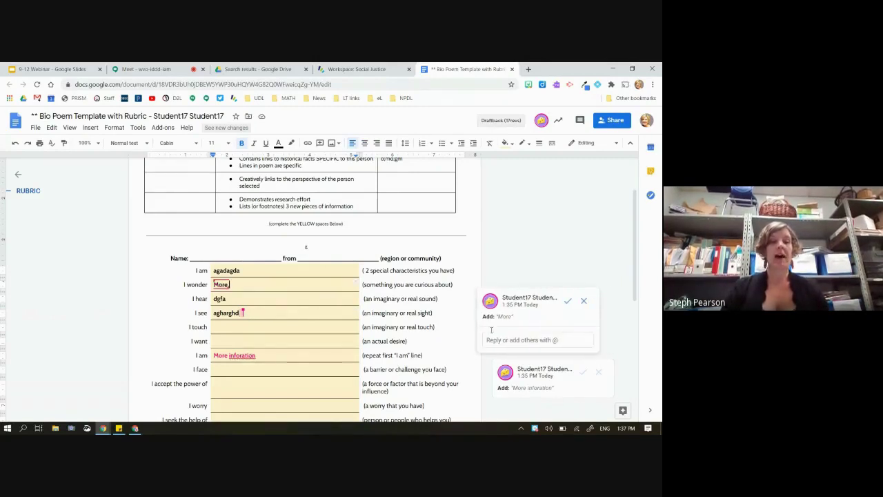
click(249, 354)
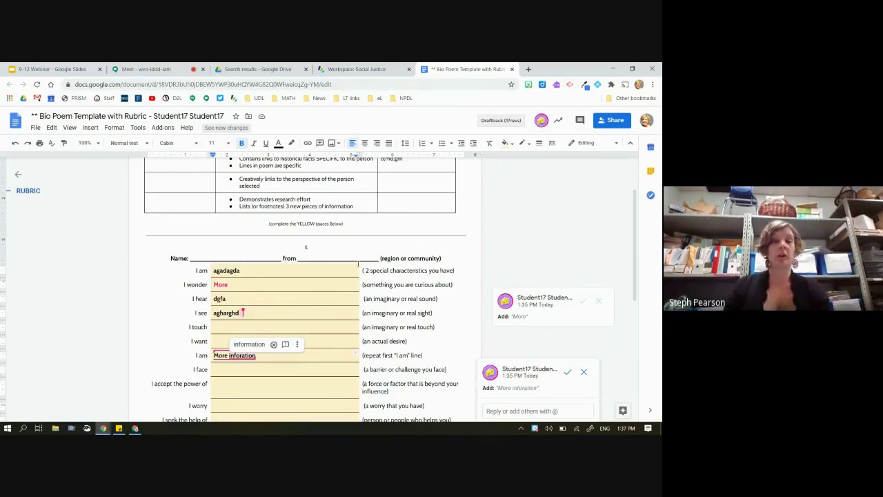
Add the comment "??? EXPLORE TOOL" to the rubric expectation "Lists (or footnotes) 3 new pieces of information"
click(298, 200)
drag(354, 205, 242, 206)
click(481, 212)
text(???)
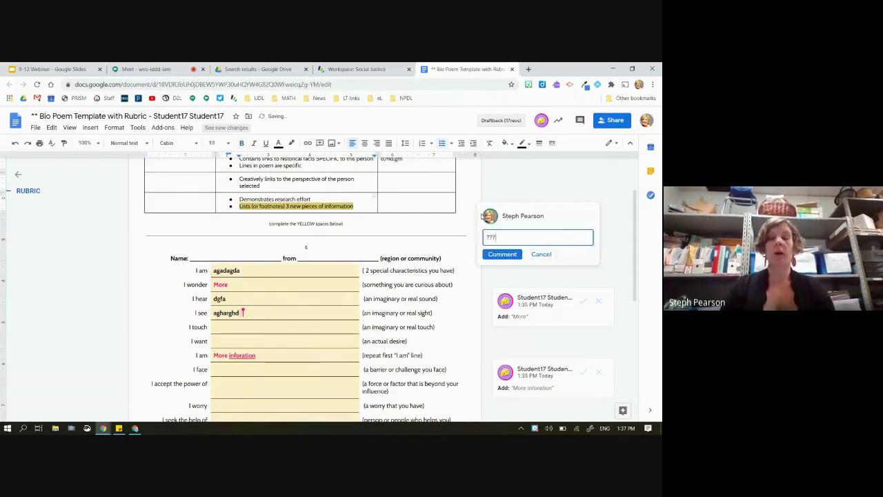
text( EXPLORE TOOL)
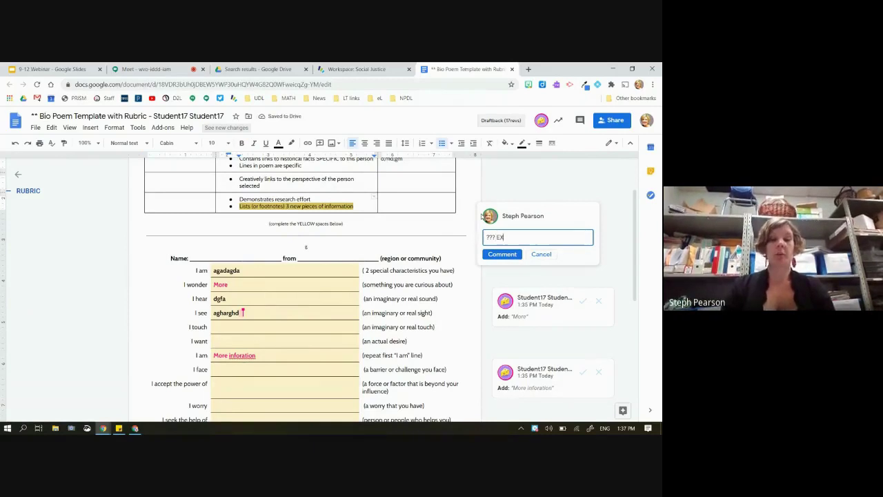
click(510, 256)
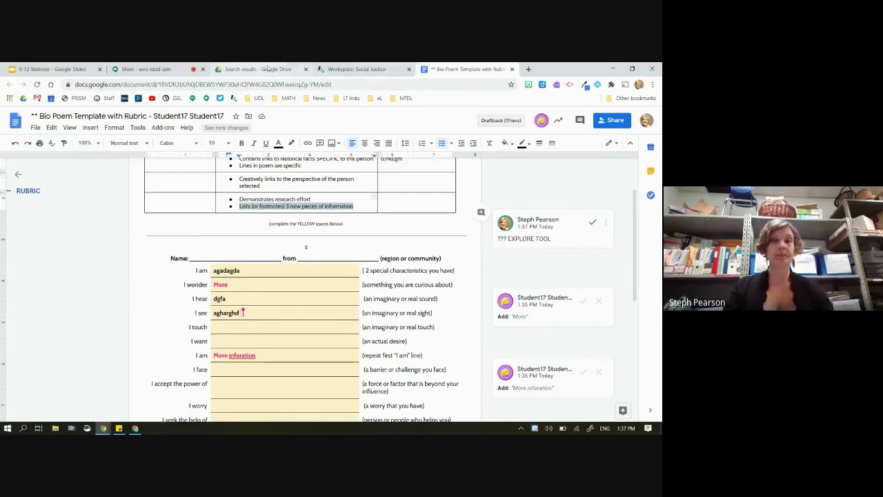
Go back to the Workspace's submitted BioPoem list, select the student's work and return it for edit
click(355, 69)
click(235, 258)
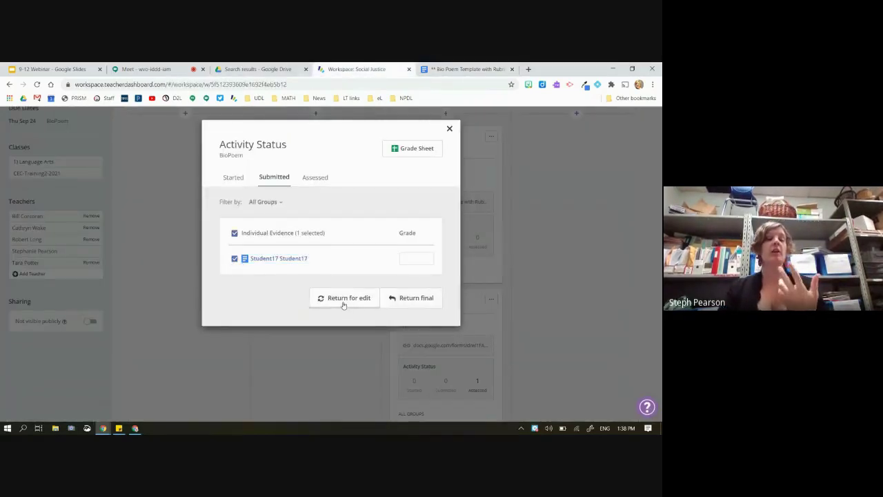
click(343, 304)
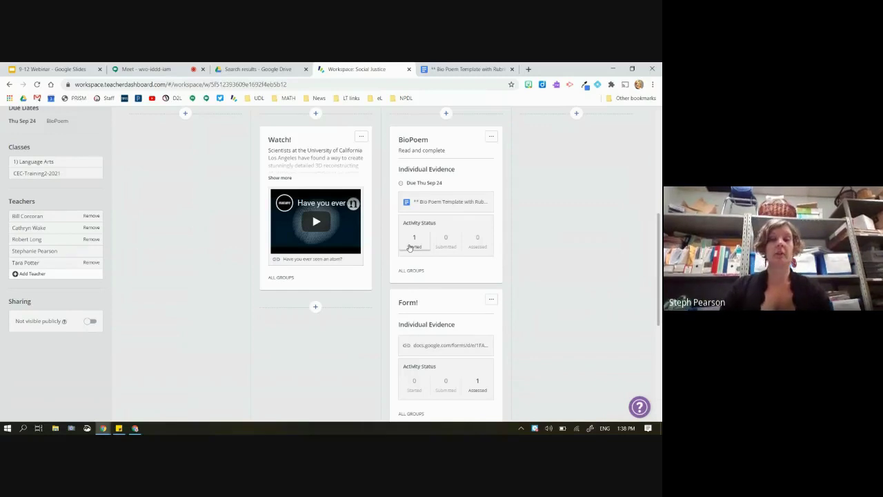
Switch to the student's returned Bio Poem document and enter "adg;dja;gjasg;dj" in the I touch line
click(133, 429)
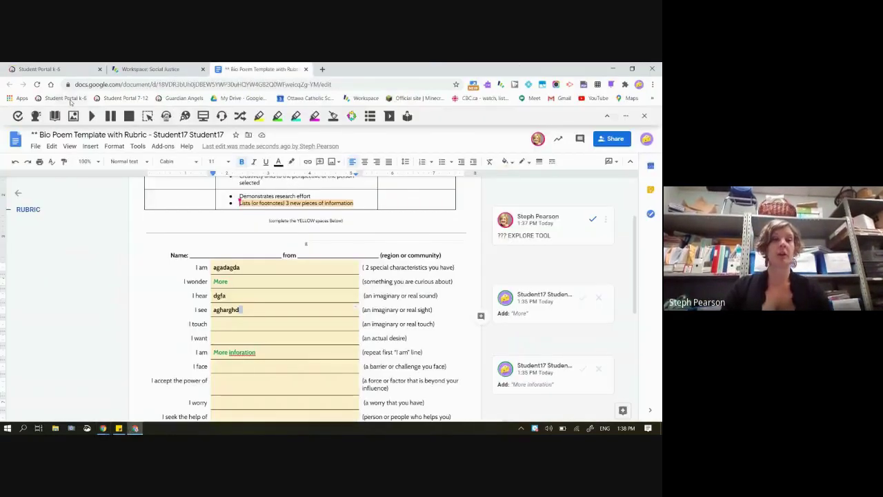
click(37, 85)
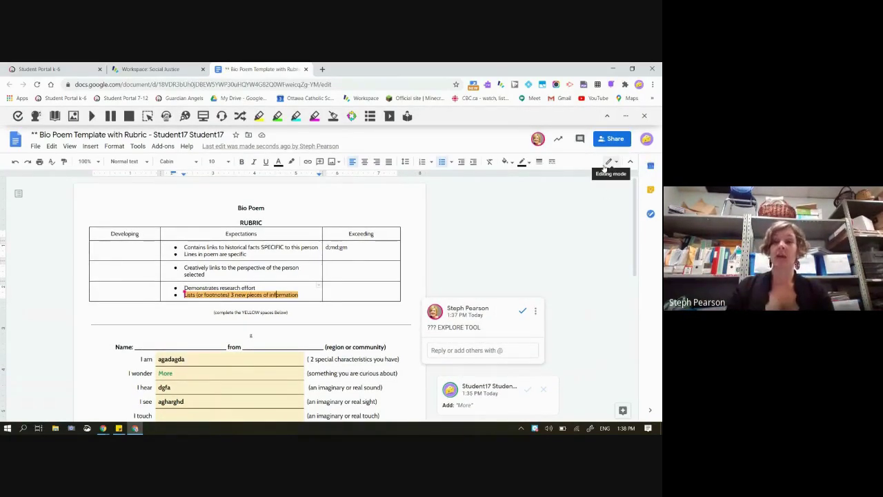
scroll(196, 334, down, 3)
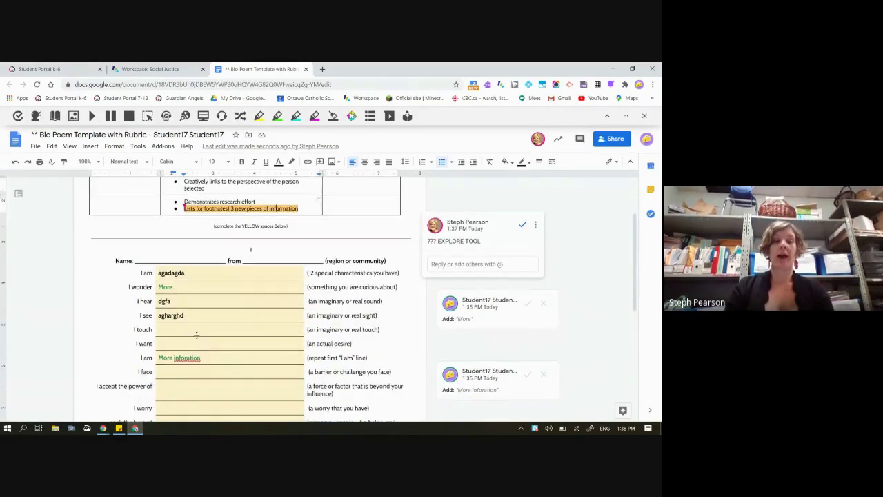
click(197, 335)
text(adg;dja;gjasg;dj)
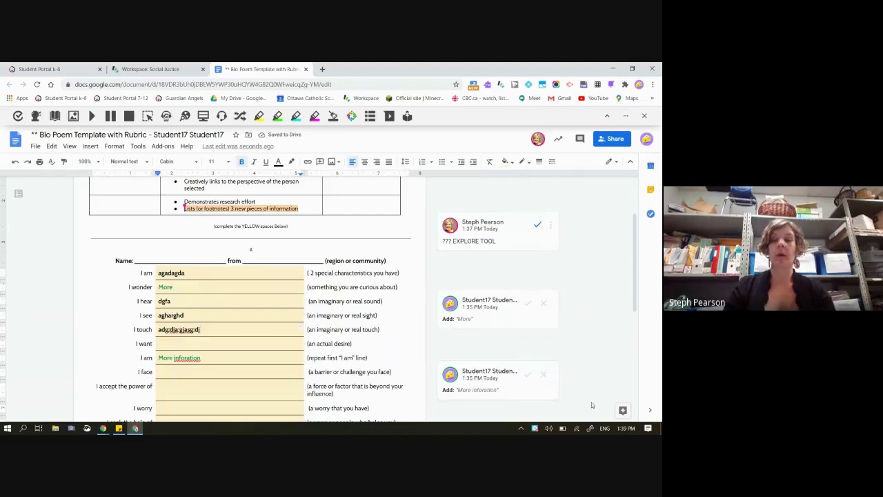
Search for "dogs" with the document's Explore tool, open the Petfinder List of Dog Breeds result and return to the document
click(618, 411)
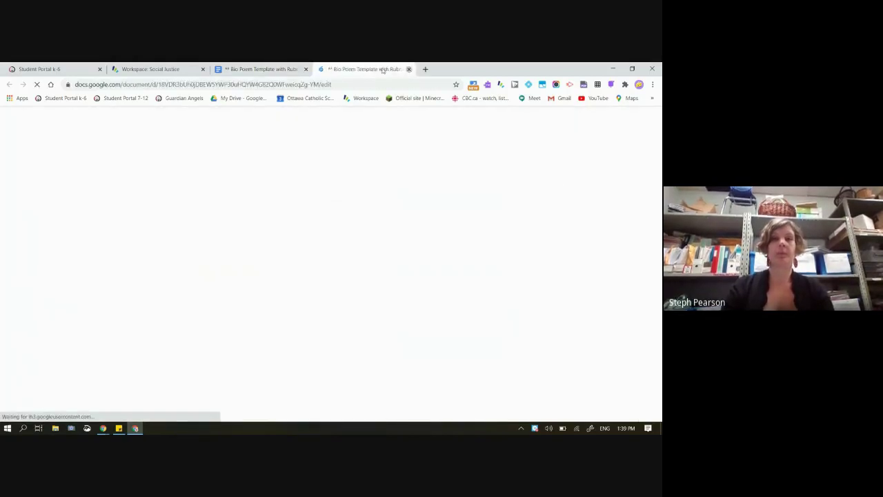
click(408, 69)
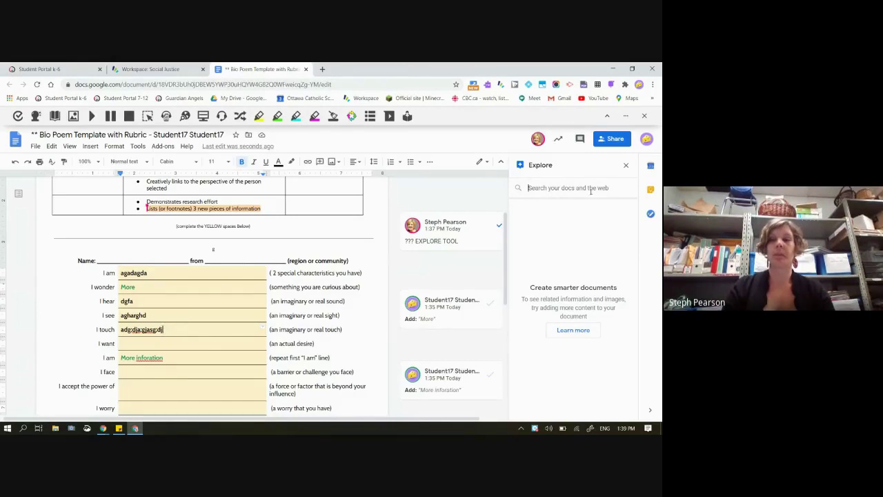
text(dogs)
key(Return)
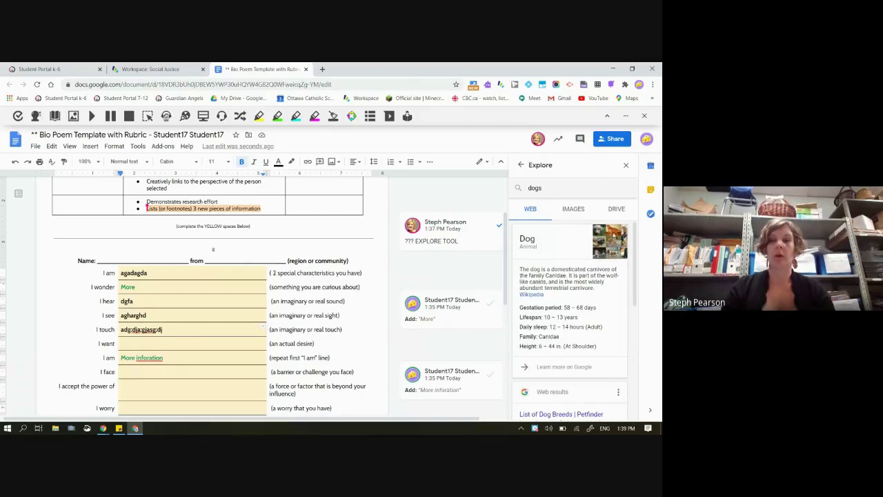
scroll(545, 290, down, 2)
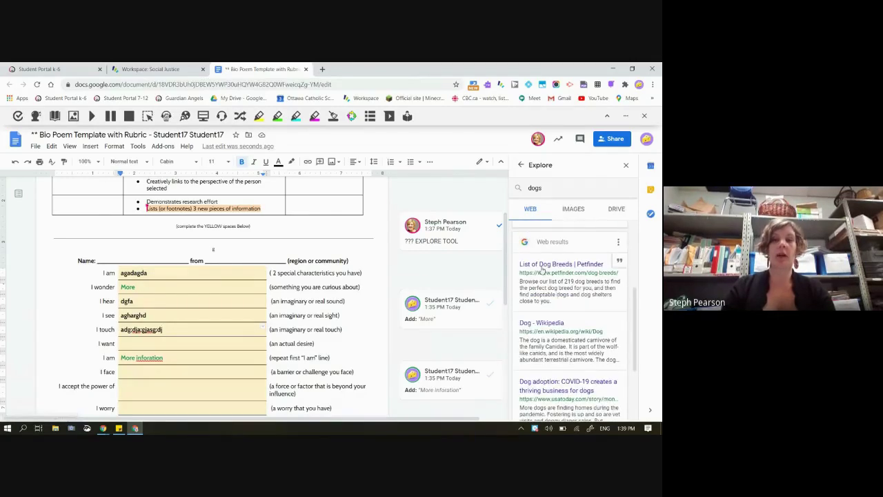
click(542, 267)
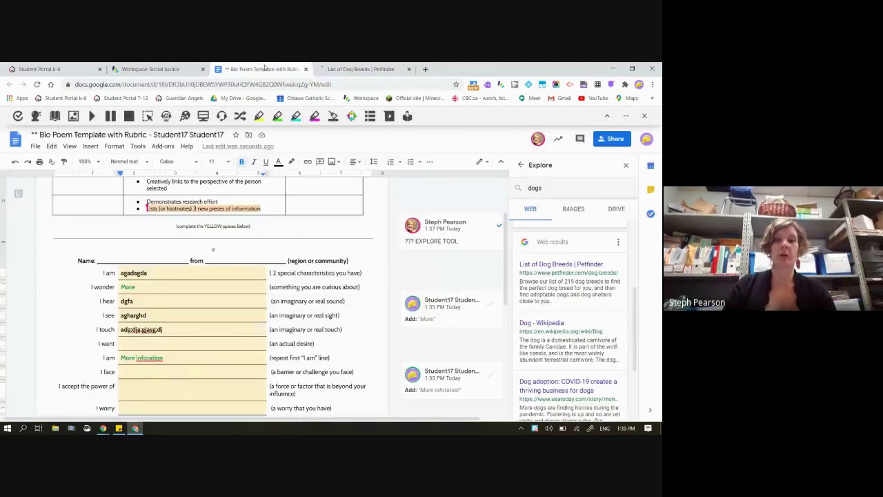
click(262, 69)
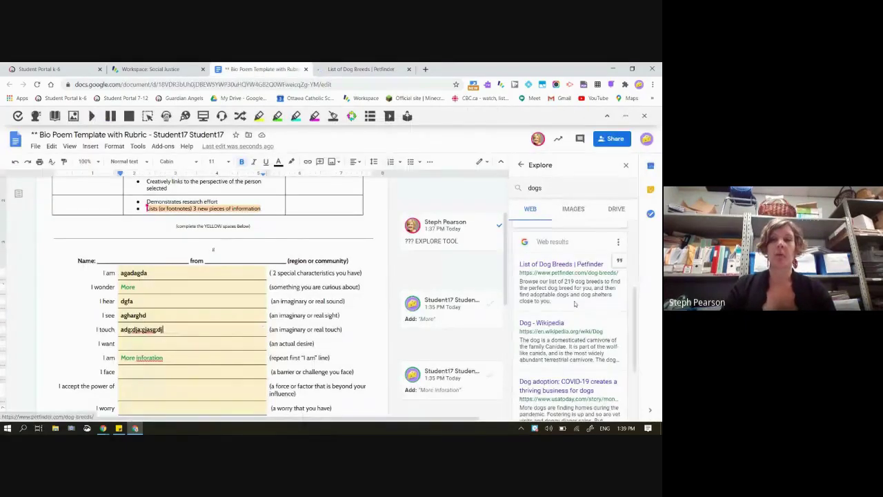
Copy the Petfinder result's description into the I want line and cite its source as a footnote
drag(574, 303, 515, 285)
key(ctrl+c)
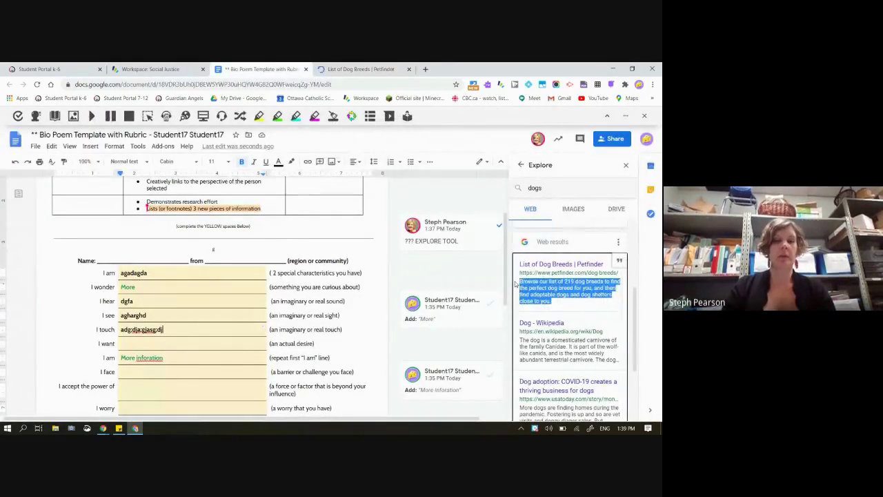
click(130, 339)
key(ctrl+v)
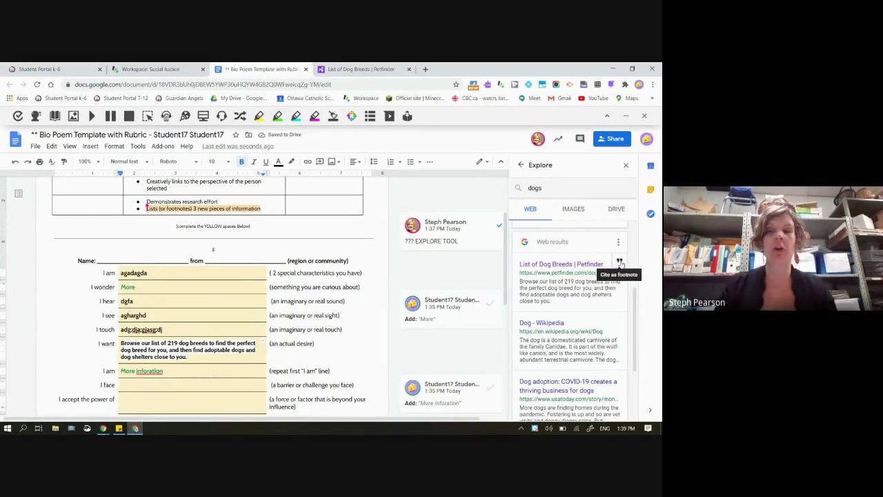
click(619, 263)
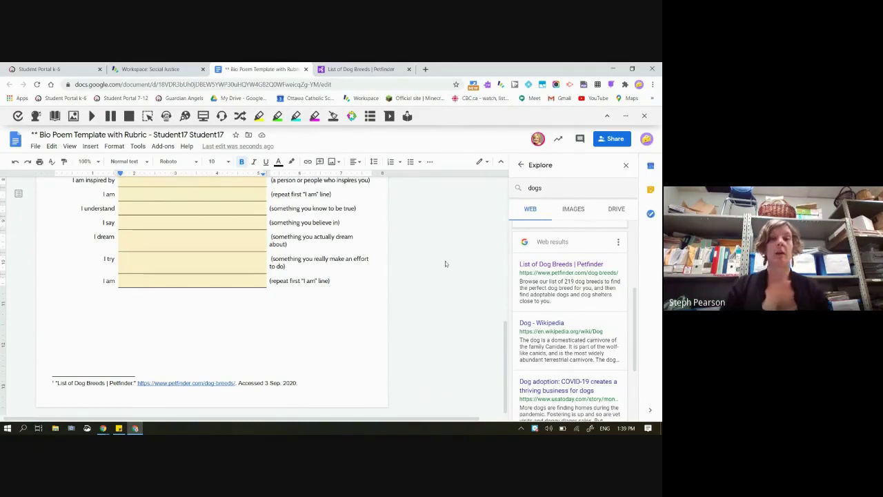
Go back to the student's Workspace and submit the revised BioPoem work to the teacher
click(198, 69)
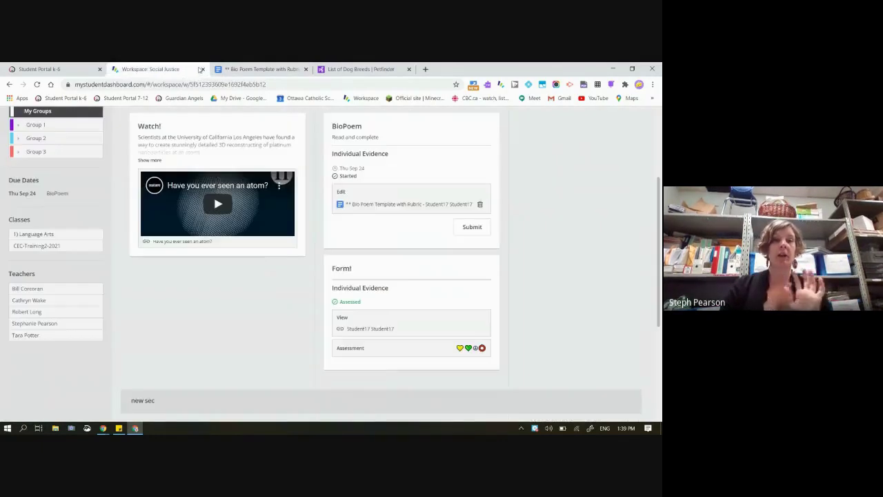
click(473, 228)
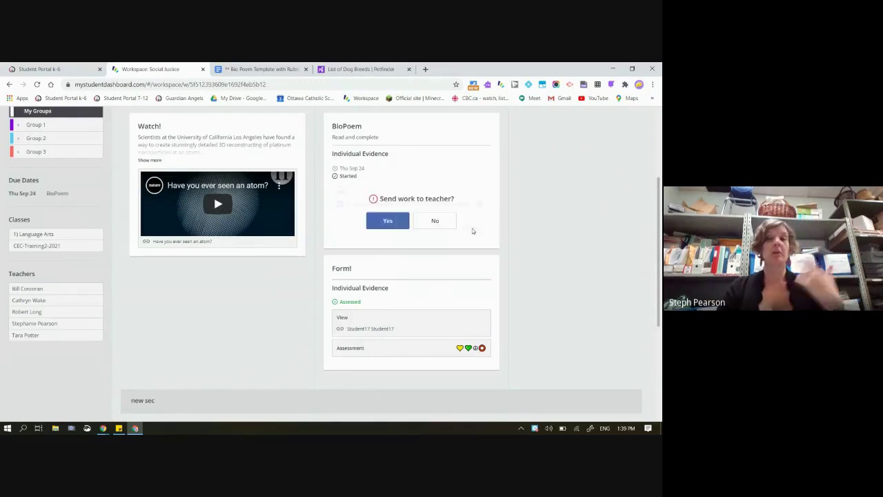
click(374, 219)
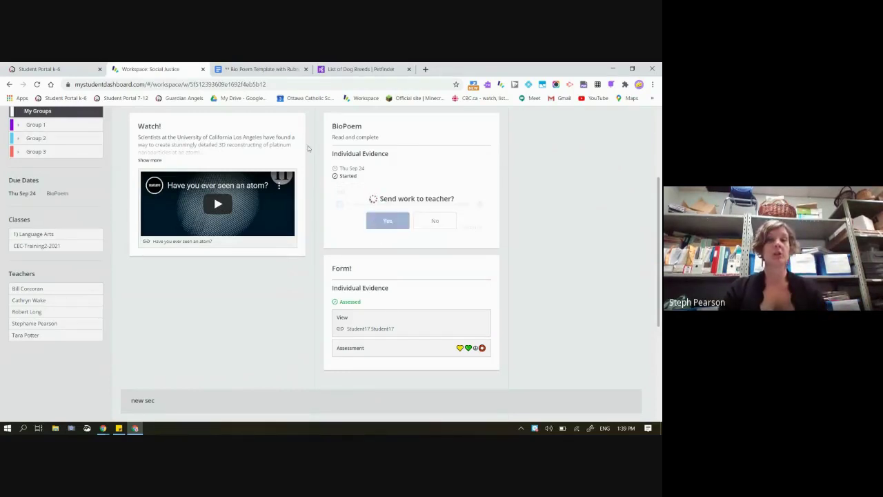
Switch to the teacher's Social Justice Workspace and open the BioPoem card's list of submitted work
mouse_move(133, 429)
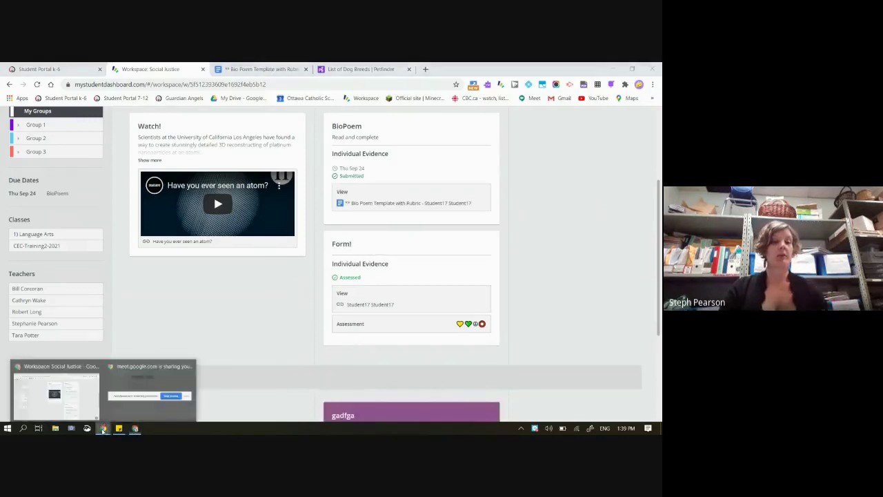
click(70, 391)
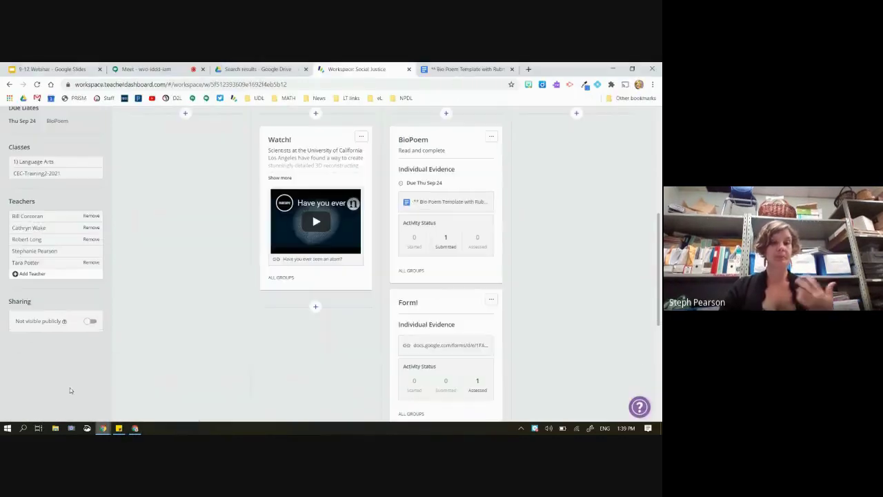
click(446, 240)
Select the student's submitted BioPoem, enter an emoji as its grade and return it as final
click(234, 258)
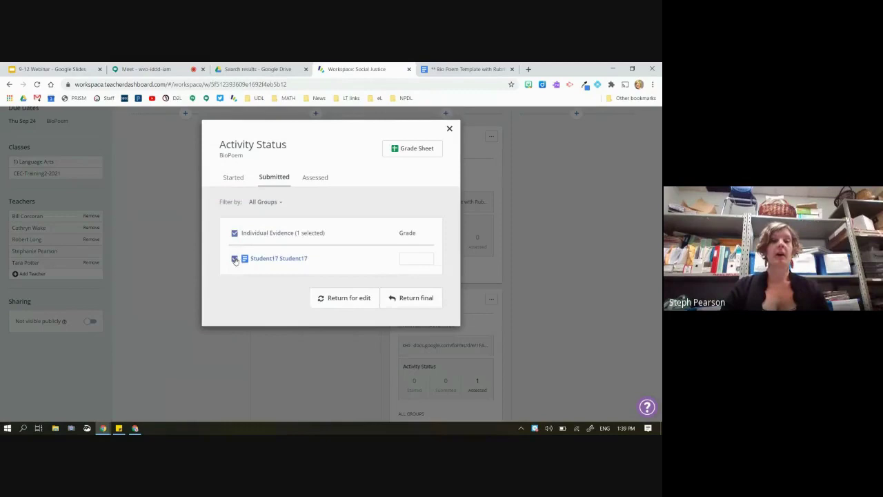
click(404, 265)
right_click(405, 260)
click(434, 264)
scroll(465, 331, down, 5)
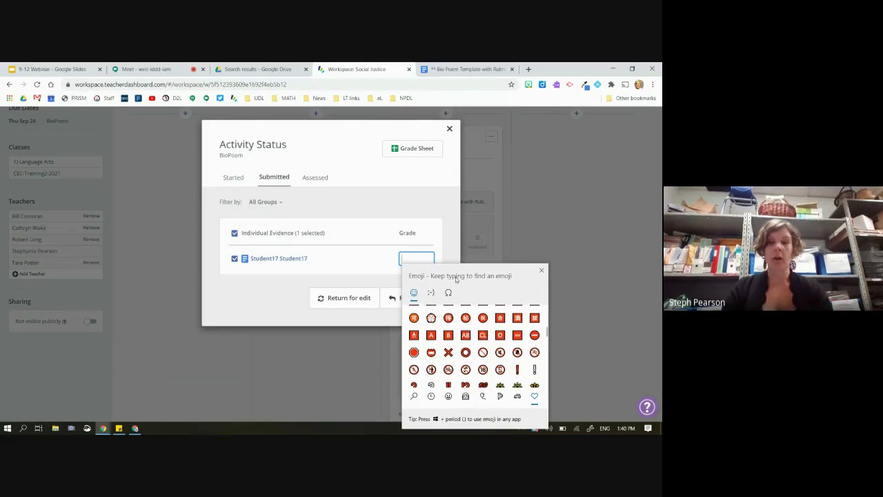
text(g)
click(431, 314)
click(382, 283)
click(415, 297)
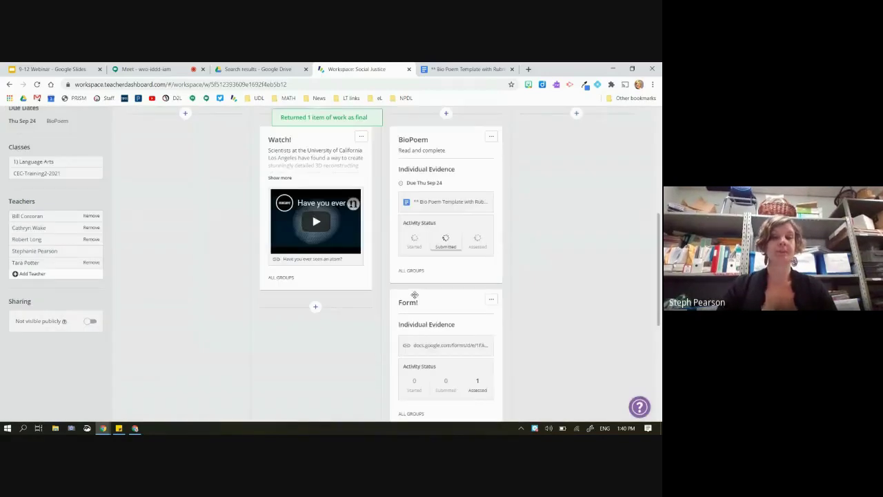
Look over the Workspace's cards and their activity status, and open its Students & Groups page
scroll(414, 295, up, 4)
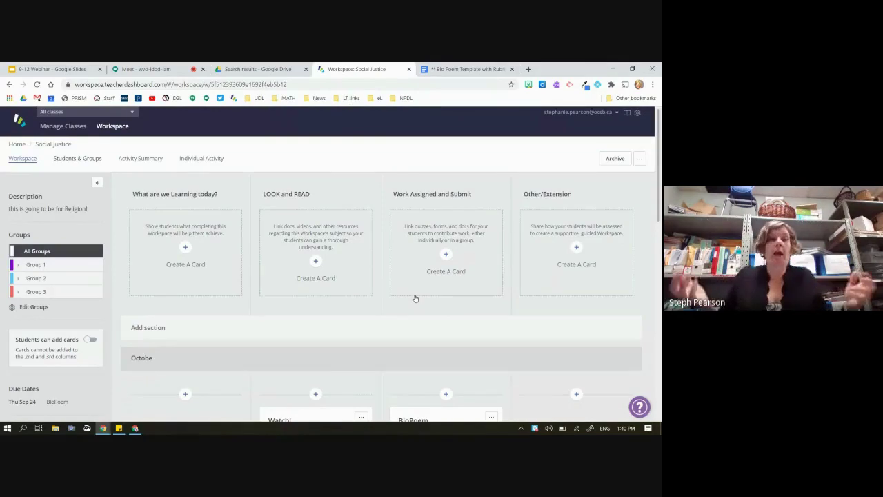
scroll(414, 298, down, 4)
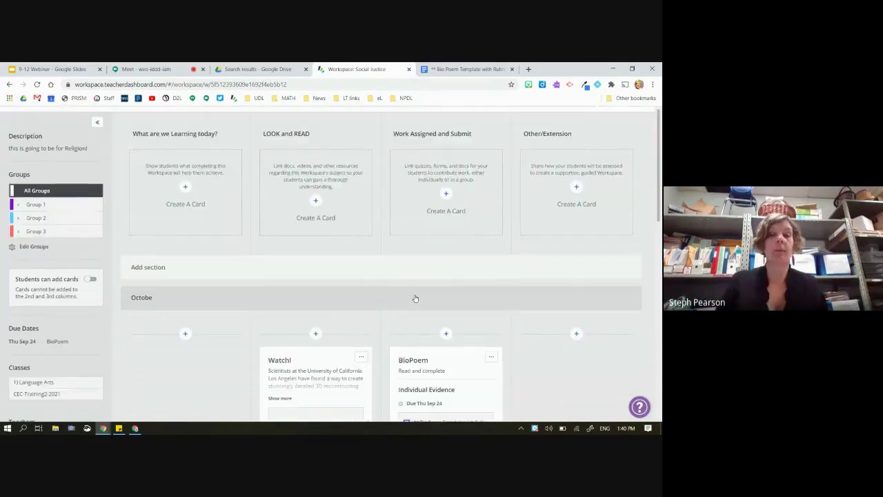
scroll(475, 266, down, 1)
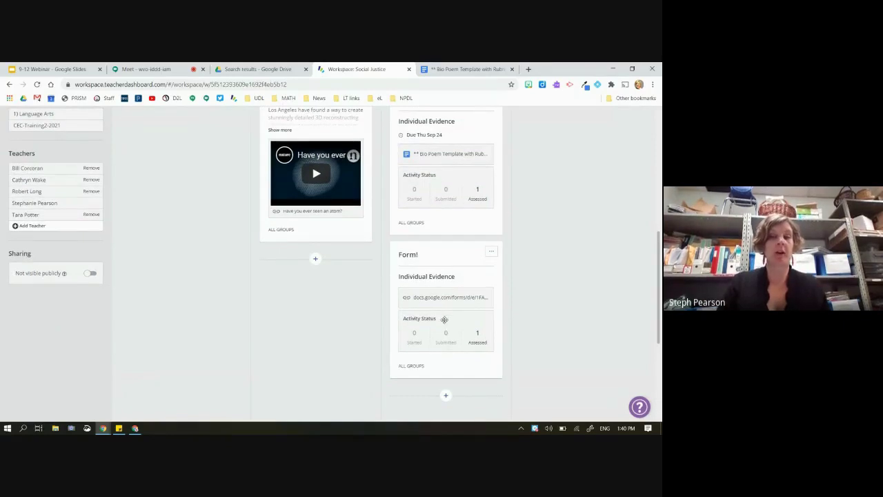
scroll(446, 317, up, 5)
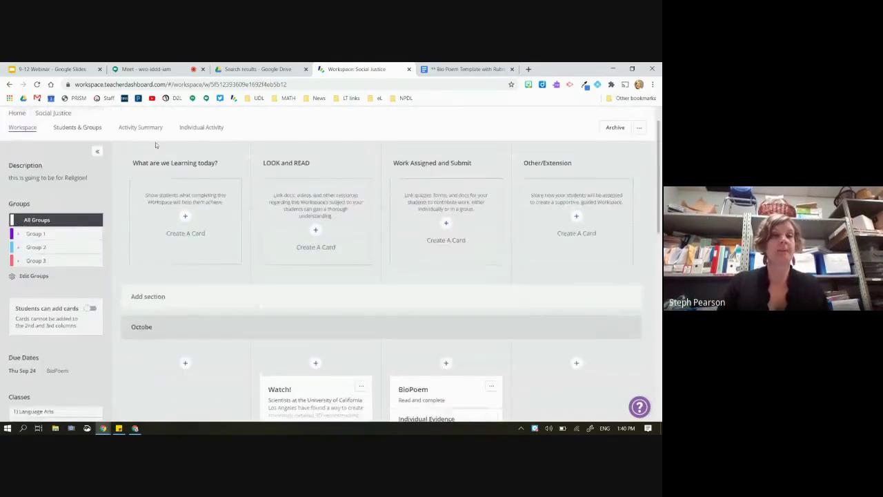
click(88, 128)
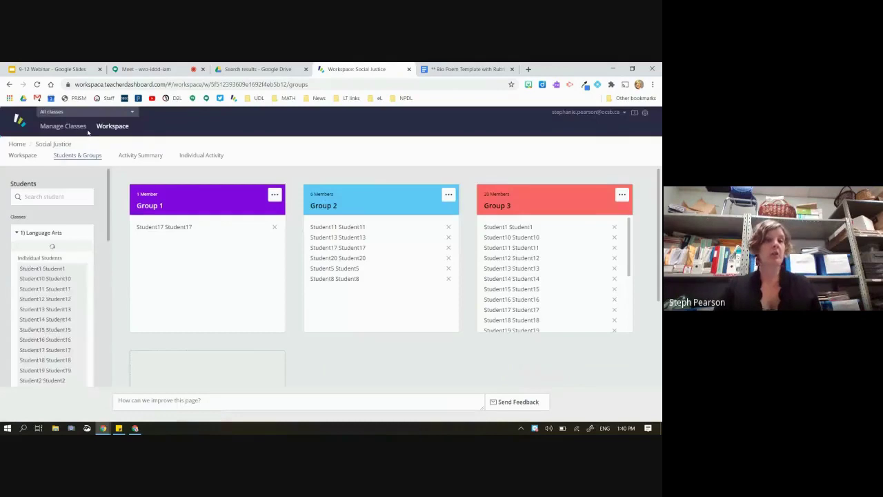
Examine the Workspace's Activity Summary, including overdue evidence, learner activity, submitted evidence and evidence activity
click(142, 156)
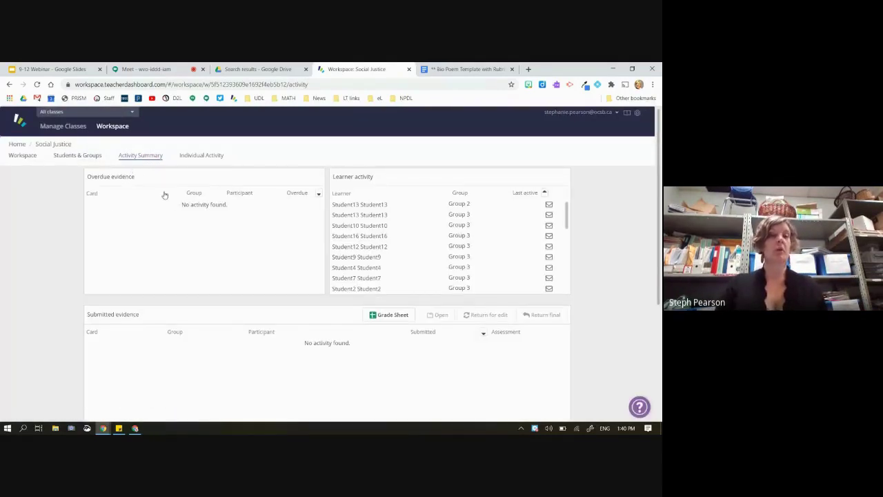
scroll(422, 225, down, 5)
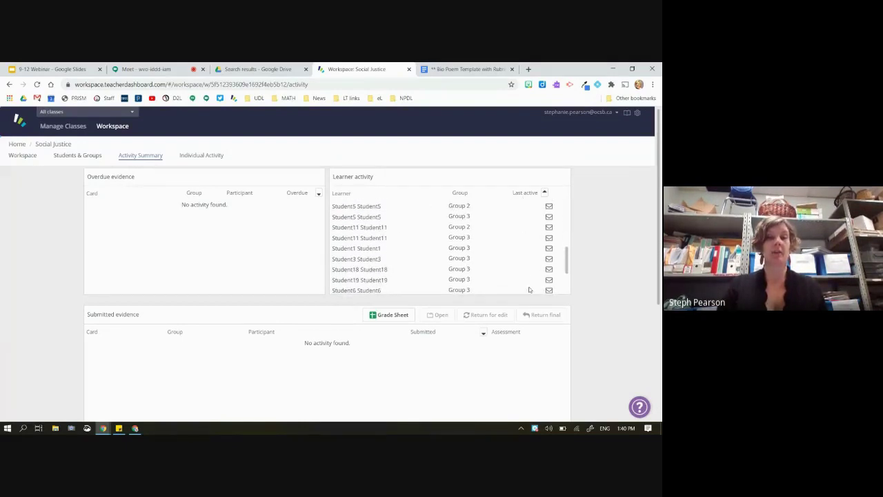
scroll(529, 289, down, 2)
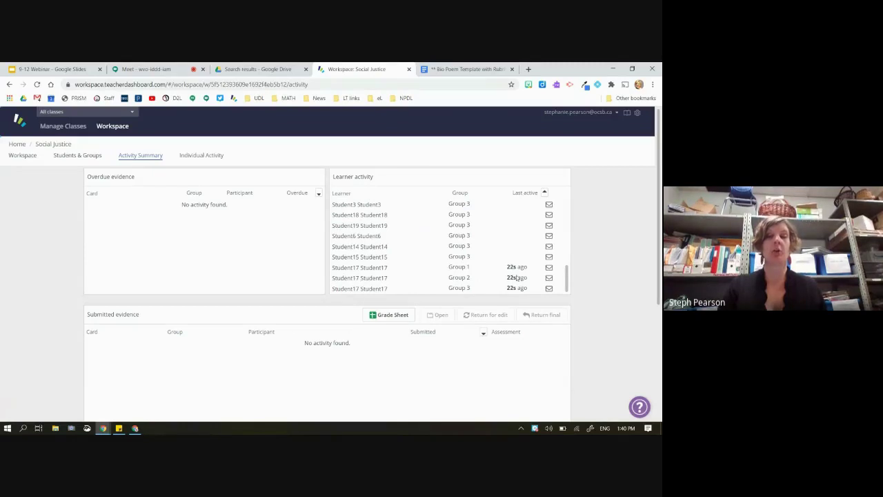
scroll(520, 289, down, 2)
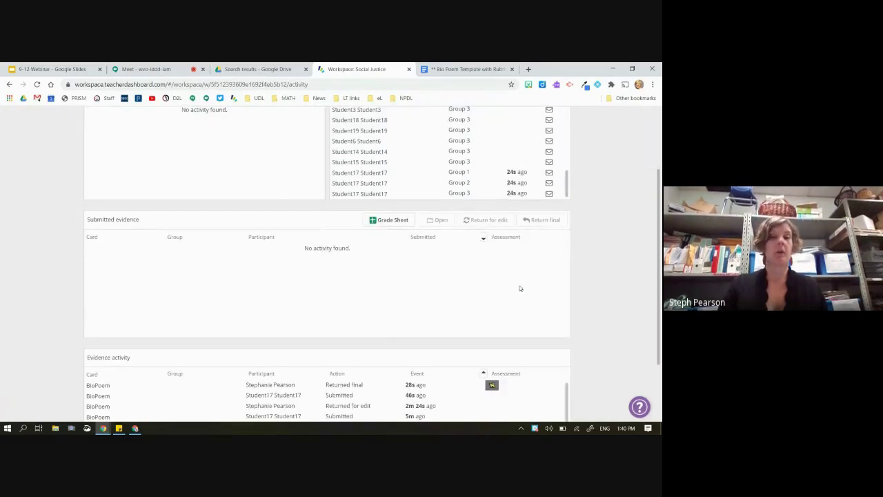
scroll(296, 270, down, 1)
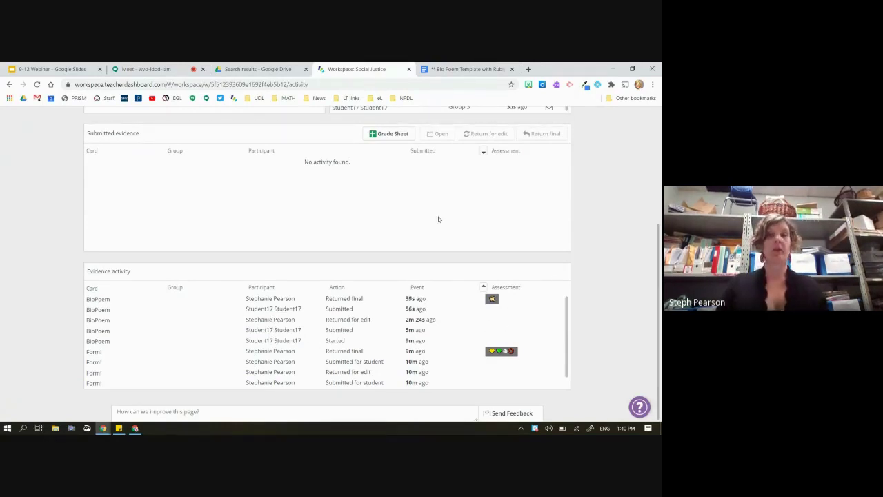
scroll(437, 219, up, 1)
scroll(281, 203, up, 2)
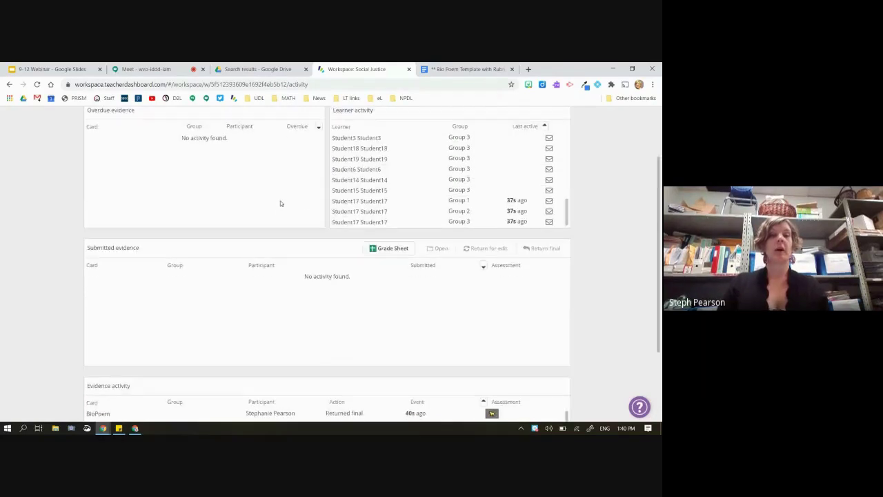
scroll(387, 257, up, 2)
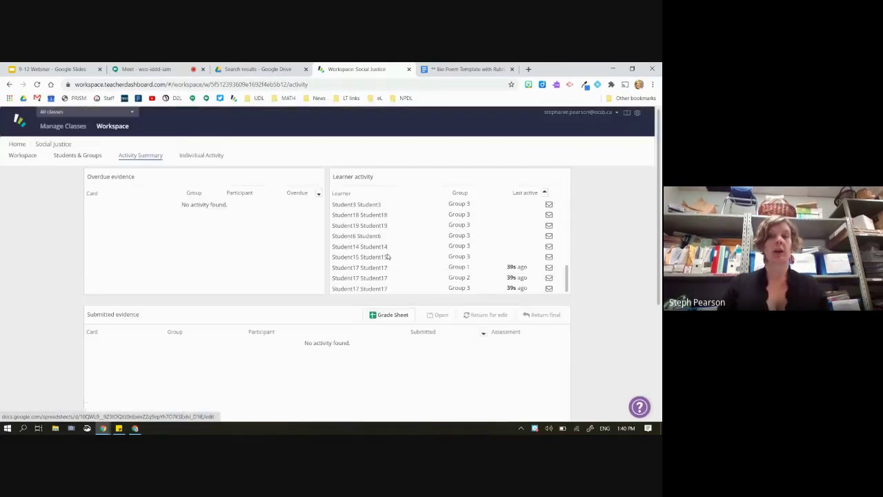
Open the Individual Activity page and examine the BioPoem and Form! records of the student who submitted work
click(200, 156)
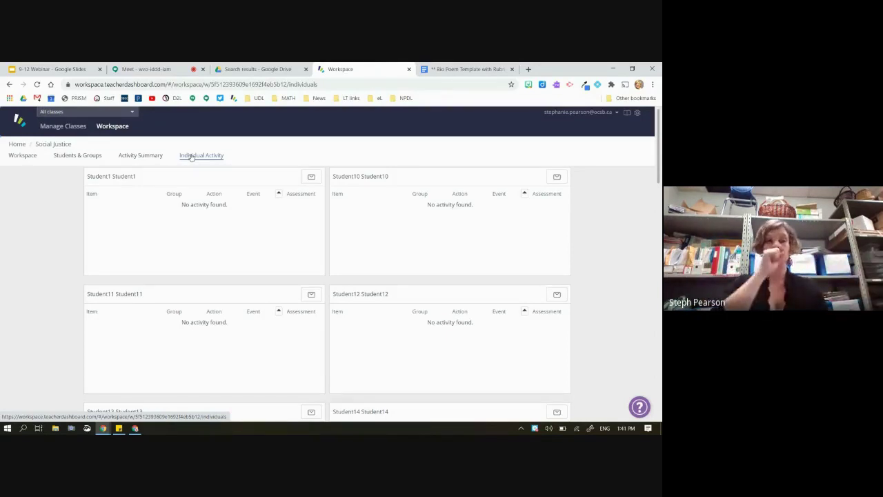
scroll(285, 252, down, 7)
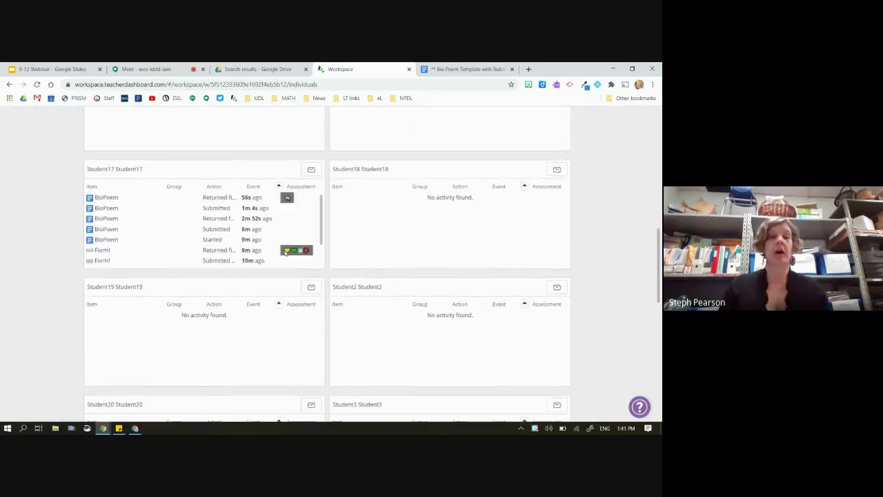
Review the timing and assessments in the active student's BioPoem and Form! records and return to the Workspace's card board
mouse_move(152, 227)
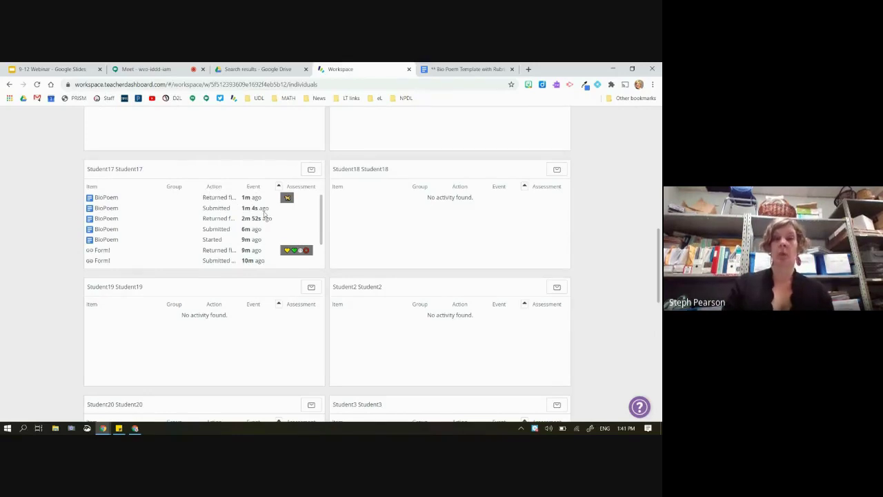
mouse_move(264, 214)
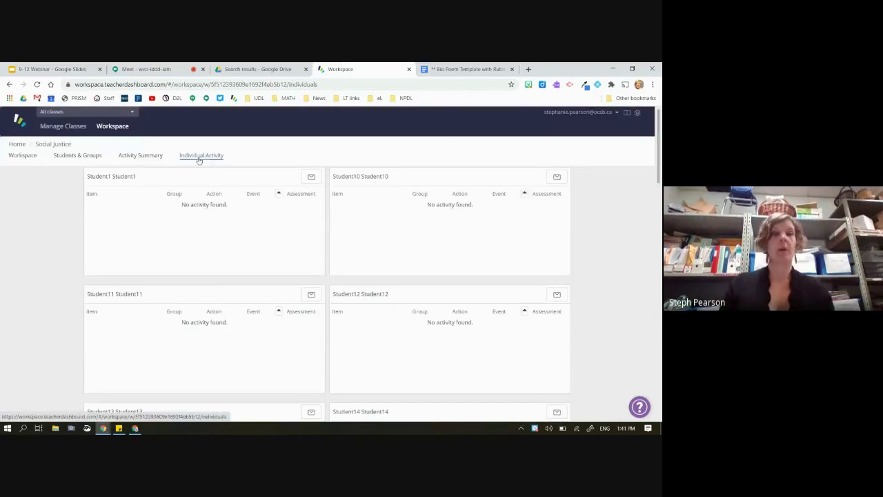
click(21, 156)
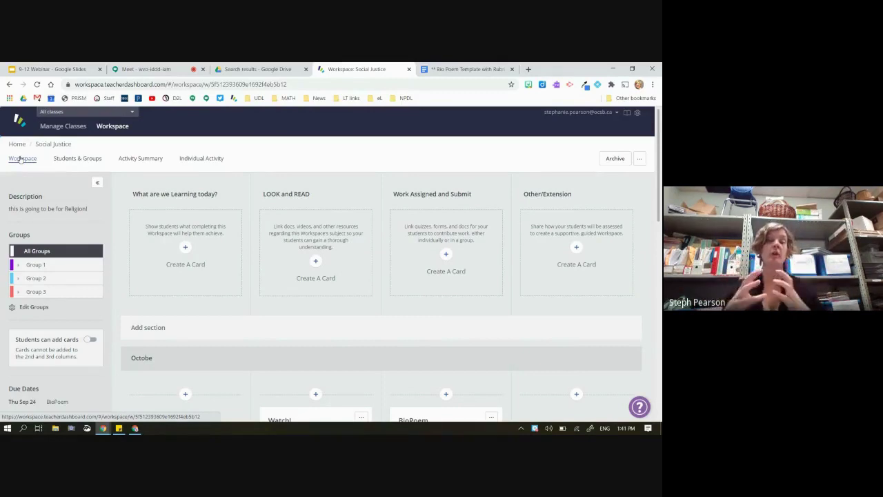
Add Student1 and Student11 from the Language Arts class to the Workspace's Group 1
click(73, 160)
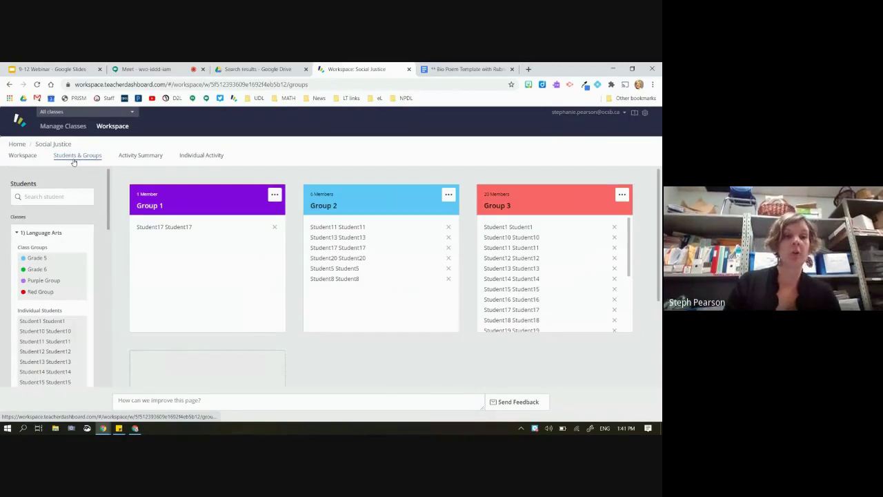
scroll(165, 239, down, 1)
scroll(165, 239, up, 1)
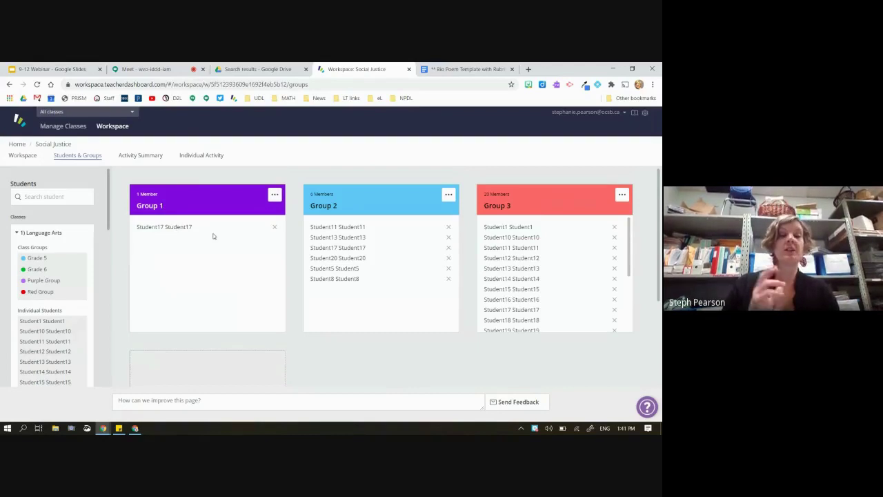
drag(40, 321, 176, 267)
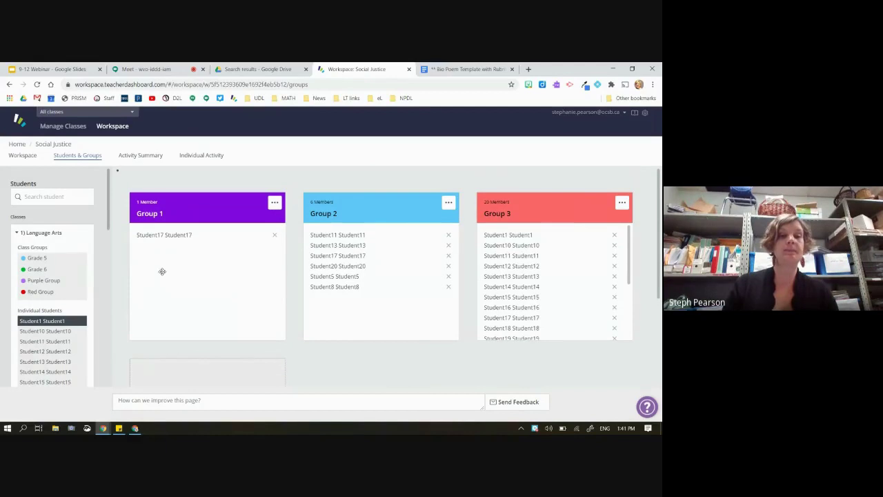
drag(36, 340, 178, 255)
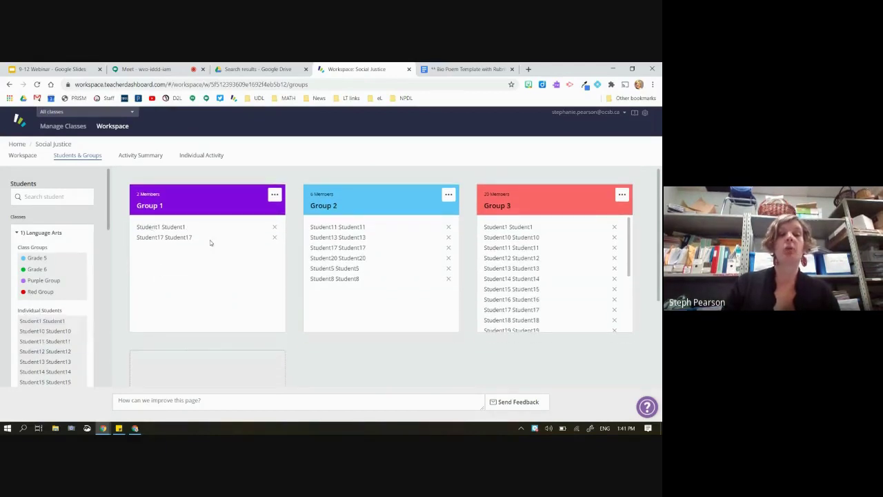
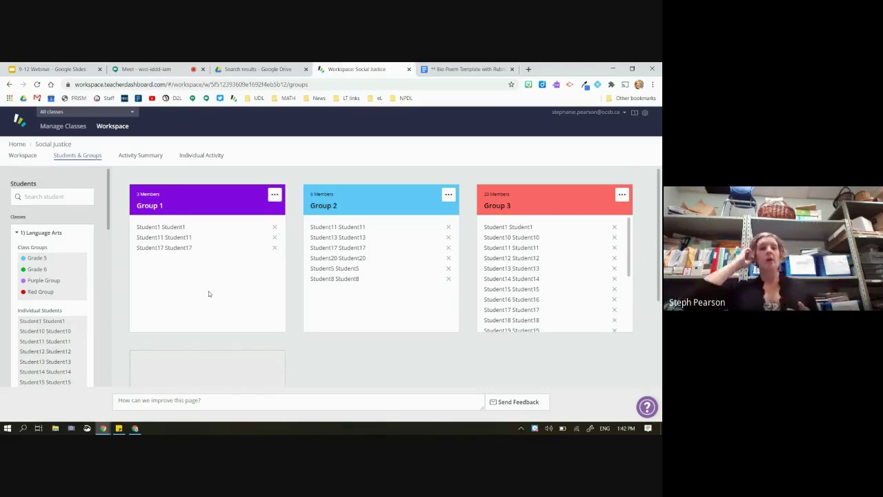
Edit the existing BioPoem card's visibility to exclude Group 1, leaving it assigned to Group 2 and Group 3
click(22, 155)
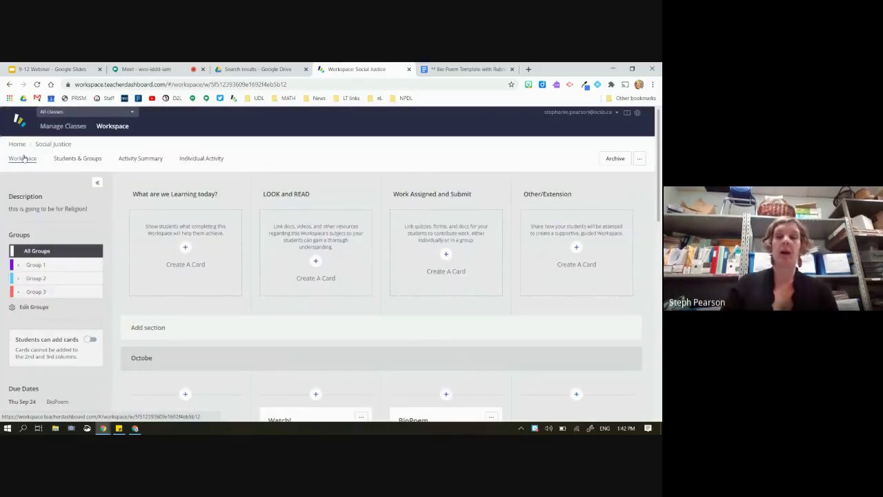
scroll(389, 285, down, 2)
scroll(455, 279, down, 1)
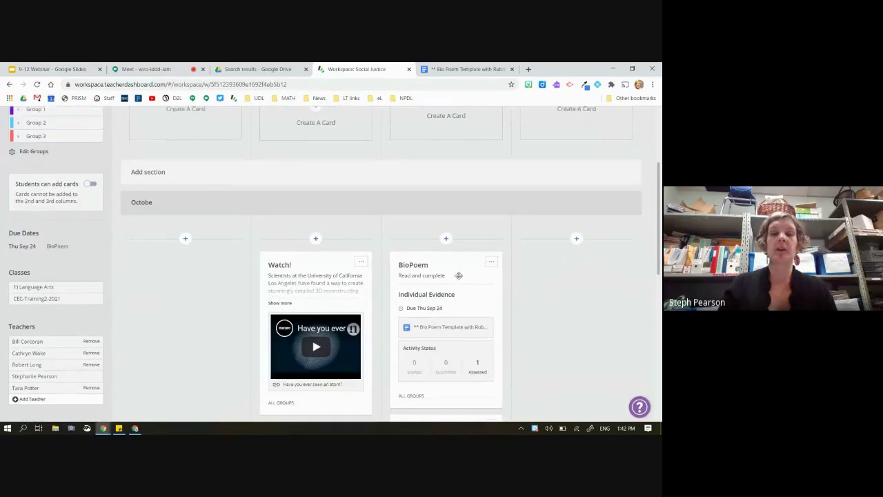
scroll(458, 277, down, 1)
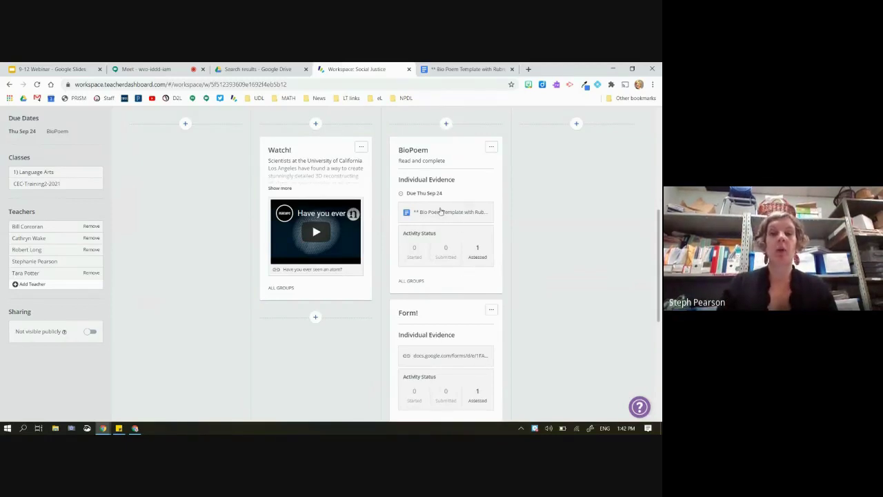
mouse_move(411, 280)
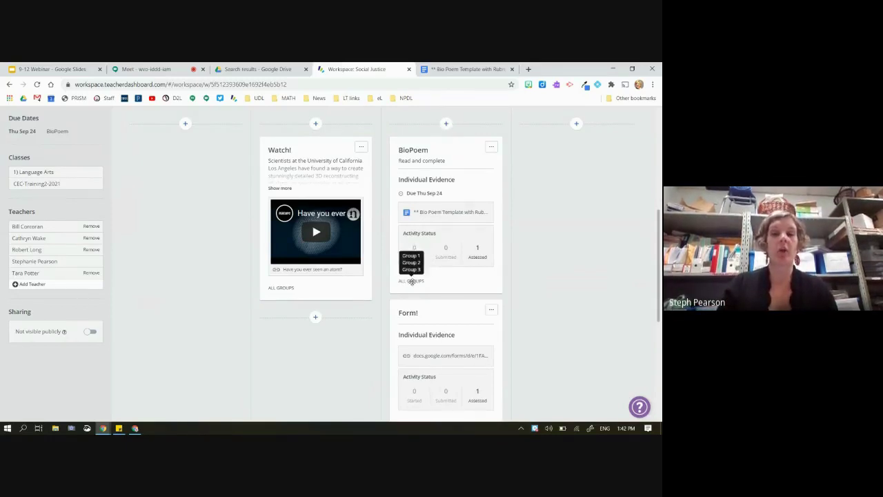
click(491, 147)
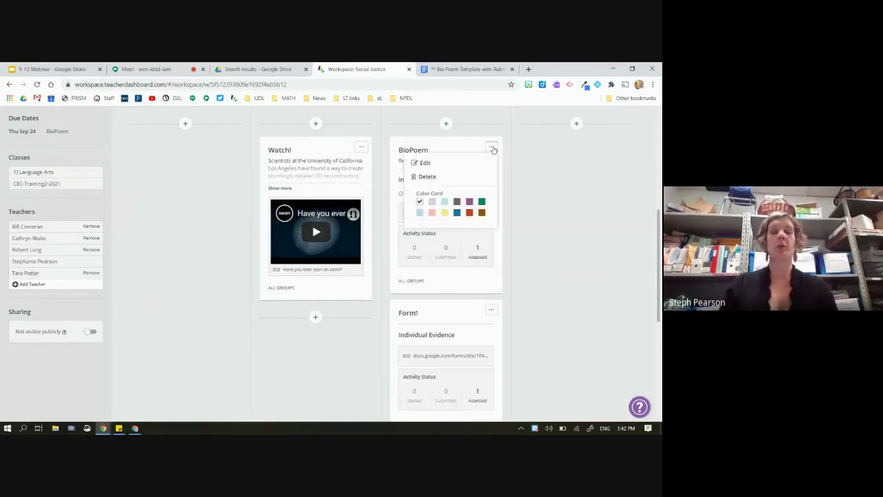
click(452, 164)
scroll(436, 249, down, 1)
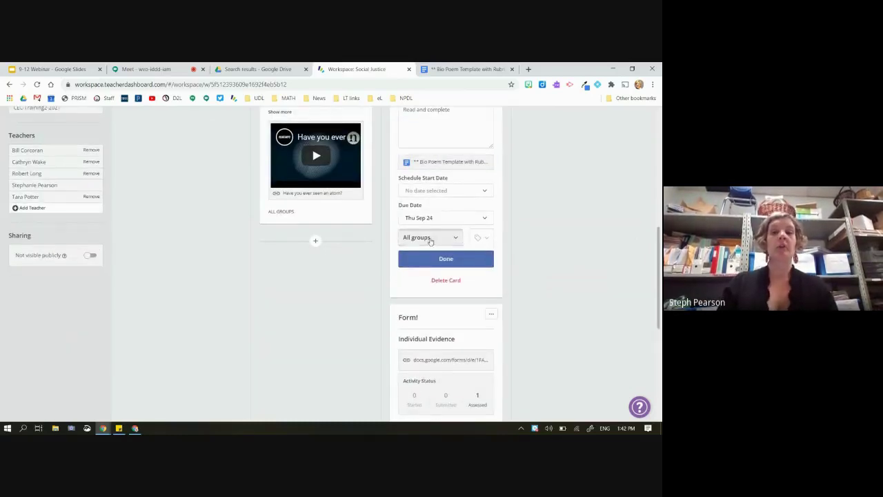
click(423, 237)
click(409, 294)
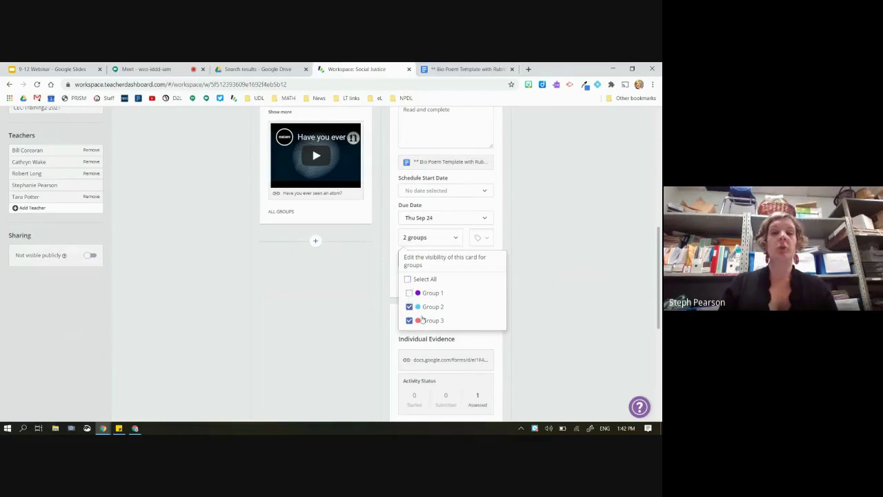
click(544, 272)
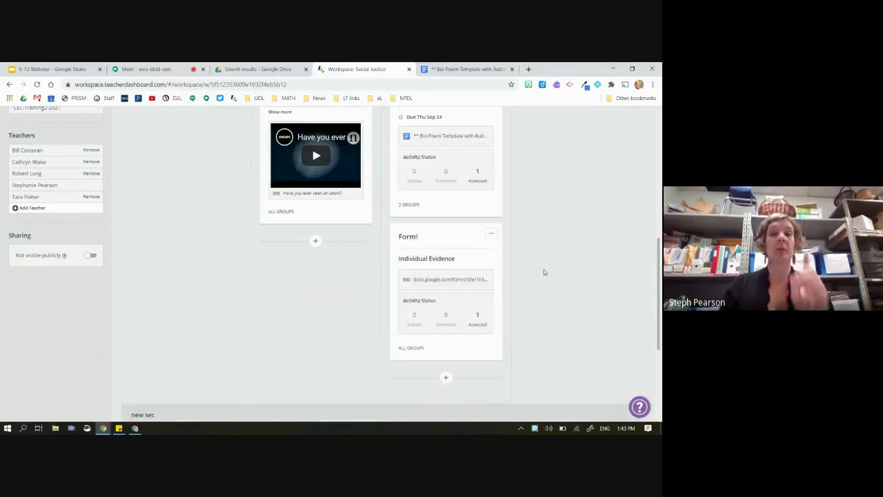
Start a new card above BioPoem in the Octobe section, titled "bio poem" with the description "dagsgd"
scroll(543, 271, up, 3)
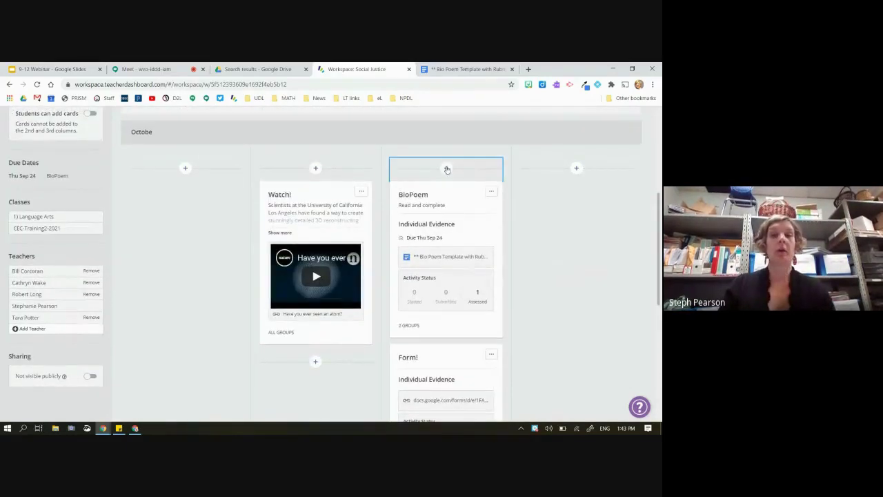
click(446, 167)
text(bio pomes)
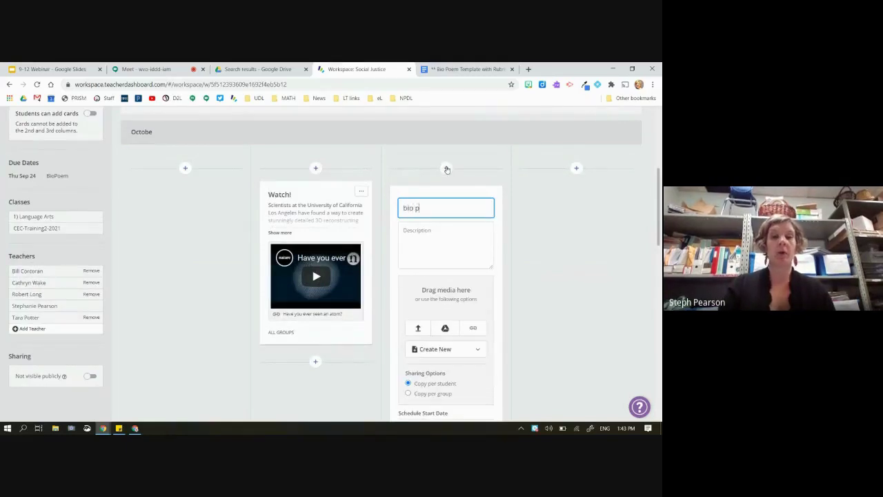
key(BackSpace)
key(BackSpace)
key(BackSpace)
text(em)
key(Tab)
text(dagsgd)
scroll(439, 245, down, 2)
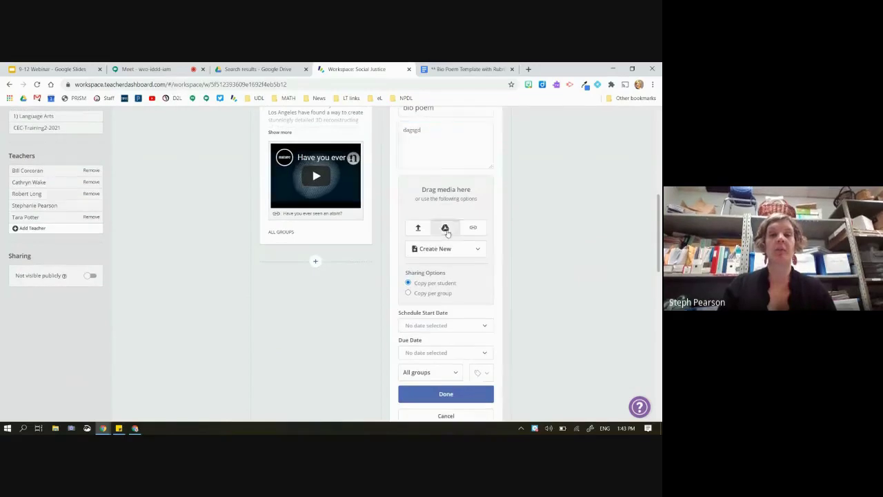
Search Google Drive for "bio" and attach the Bio Poem Template with Rubric document without asterisks to the new card
click(445, 227)
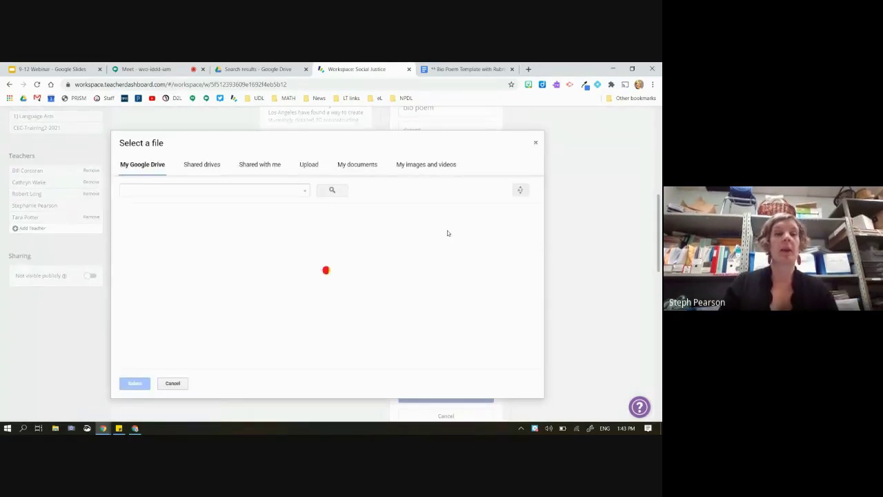
click(256, 190)
text(bio poem)
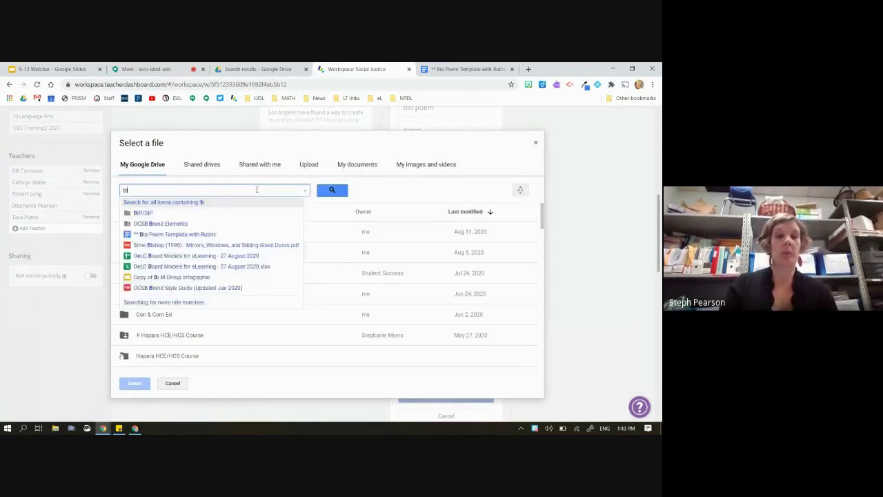
key(BackSpace)
key(BackSpace)
key(BackSpace)
key(BackSpace)
key(BackSpace)
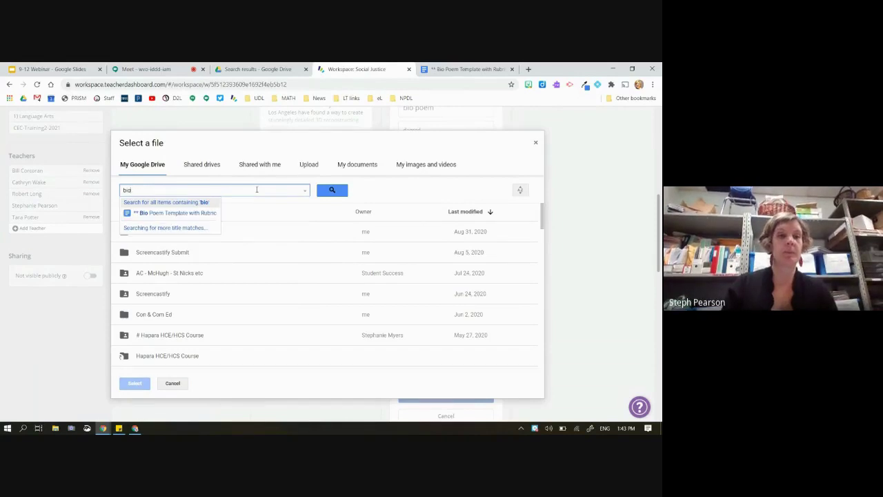
text(wom)
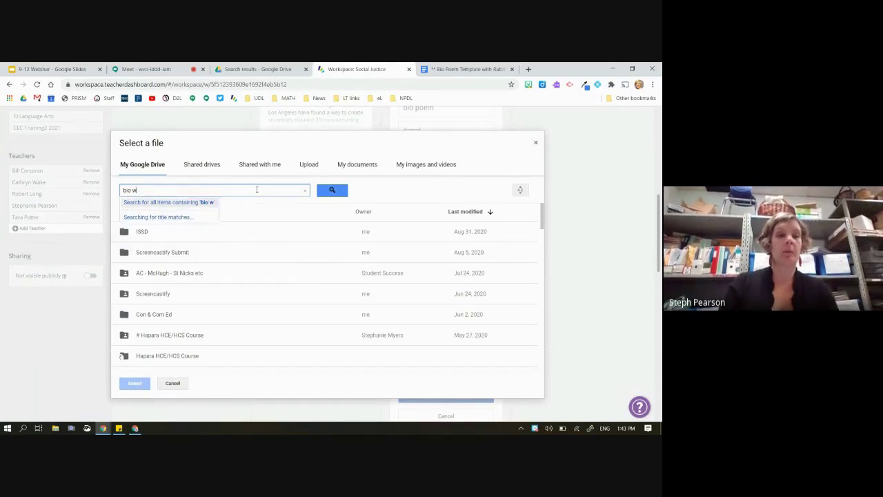
key(BackSpace)
key(BackSpace)
key(BackSpace)
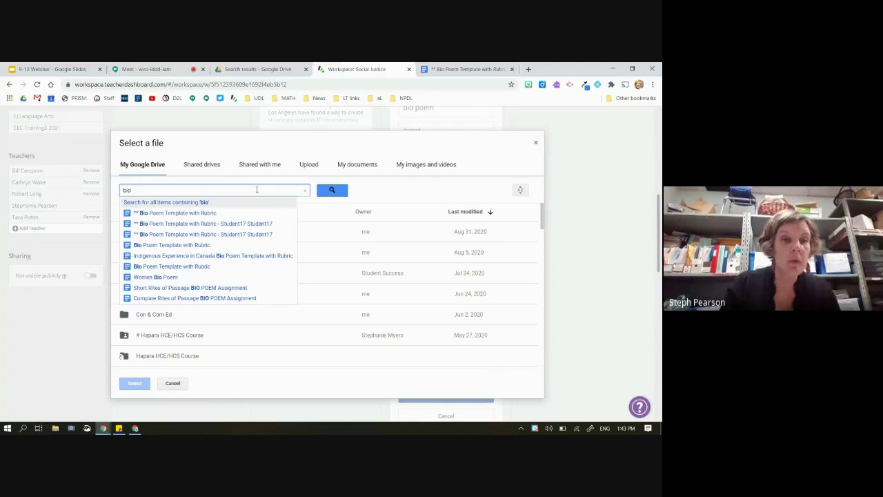
click(190, 247)
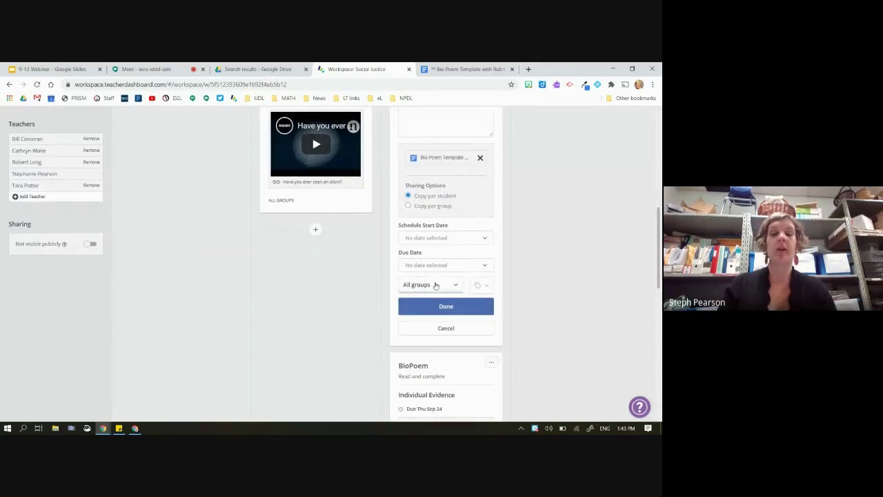
Make the new bio poem card visible to Group 1 only and save it
click(435, 285)
click(407, 327)
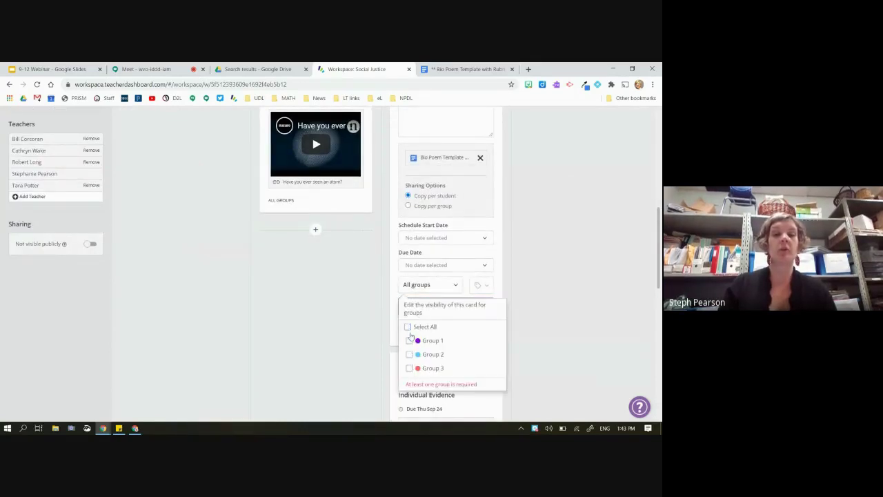
click(409, 341)
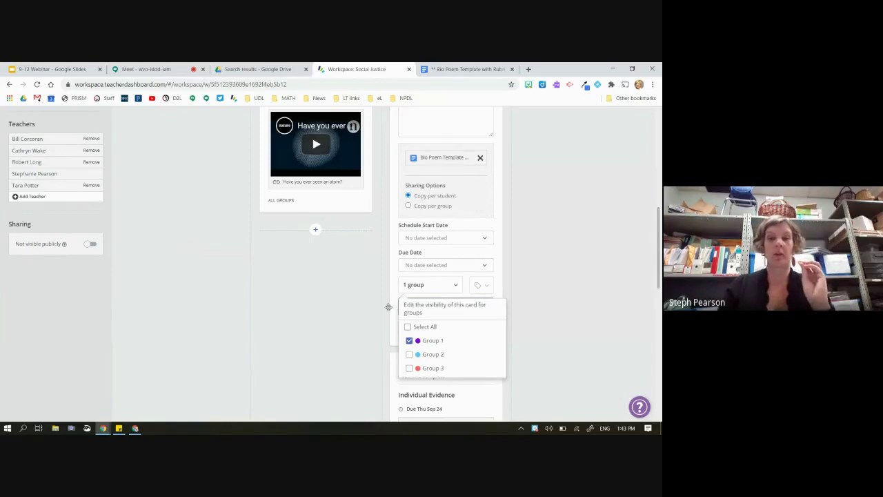
click(357, 307)
Edit the Watch! card's visibility so that only Group 2 and Group 3 are assigned to it
scroll(476, 252, up, 1)
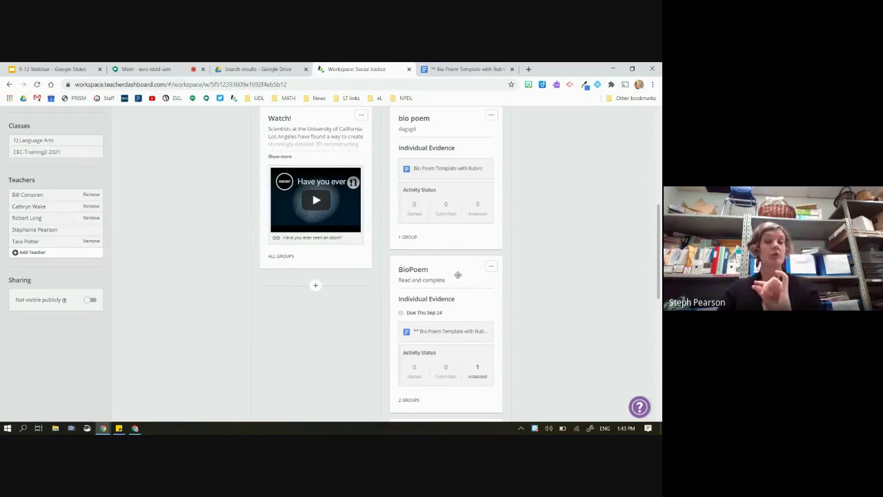
scroll(458, 274, up, 1)
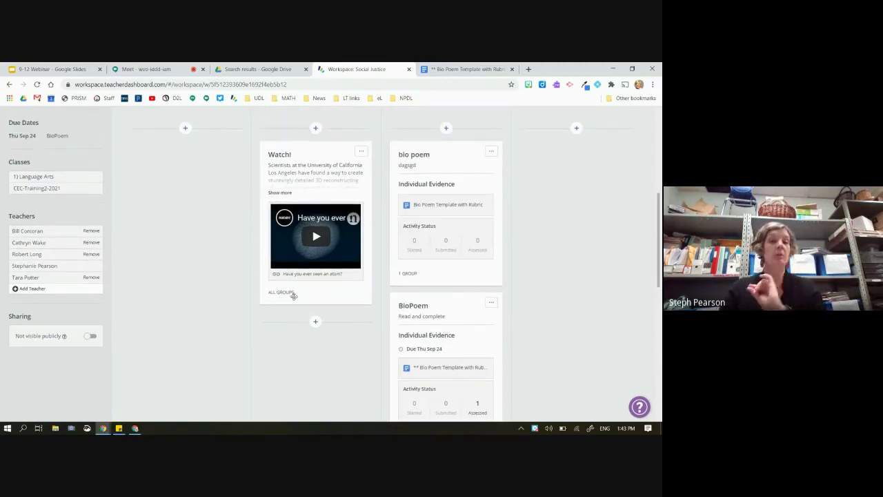
click(360, 153)
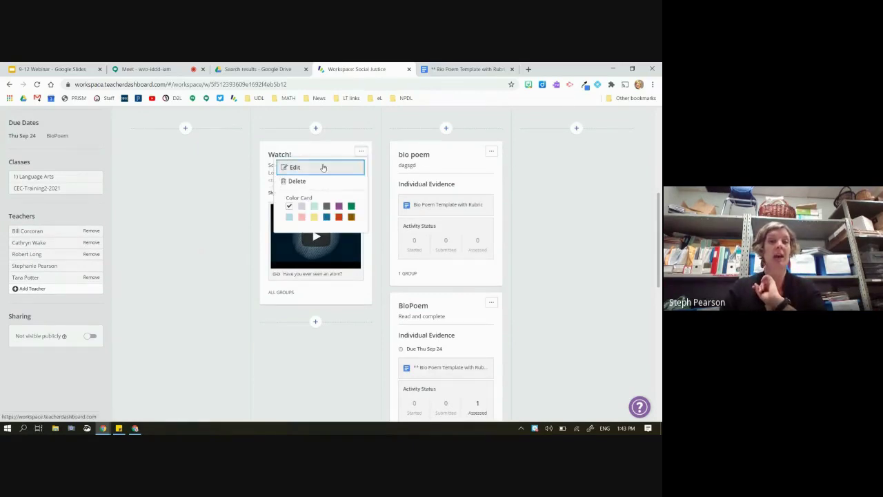
click(323, 167)
scroll(298, 315, down, 3)
scroll(298, 315, down, 3)
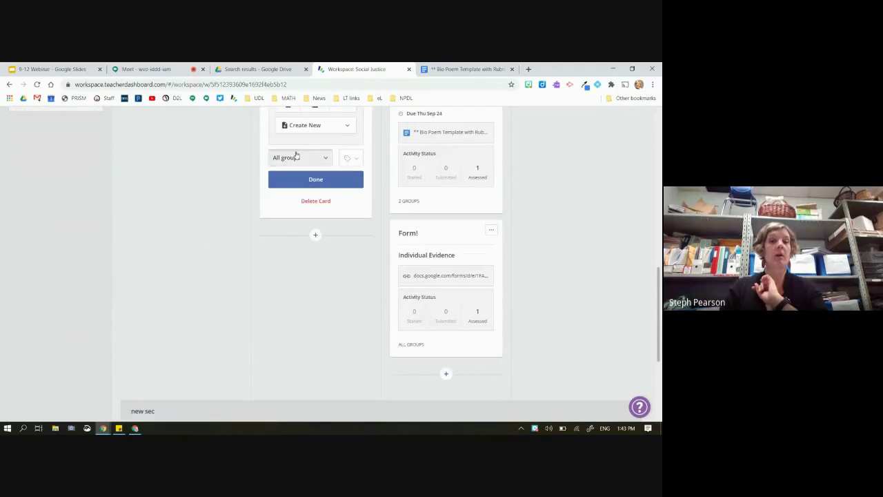
click(297, 157)
click(278, 214)
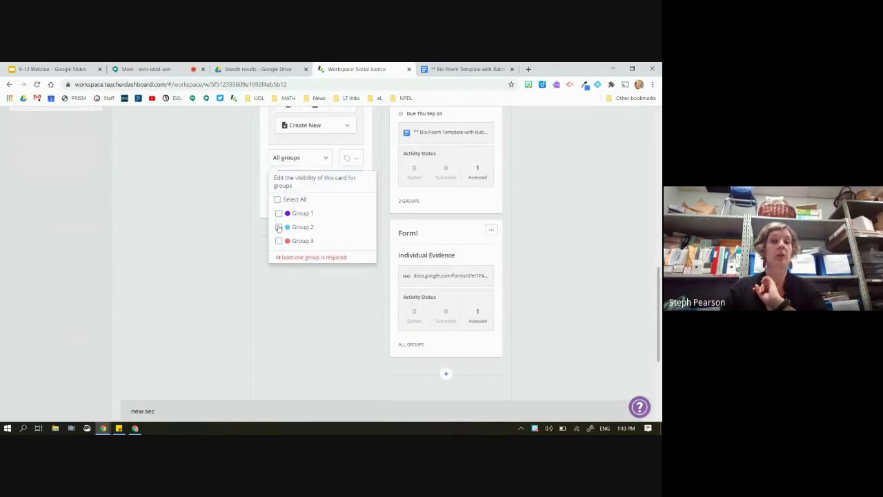
click(278, 240)
click(304, 271)
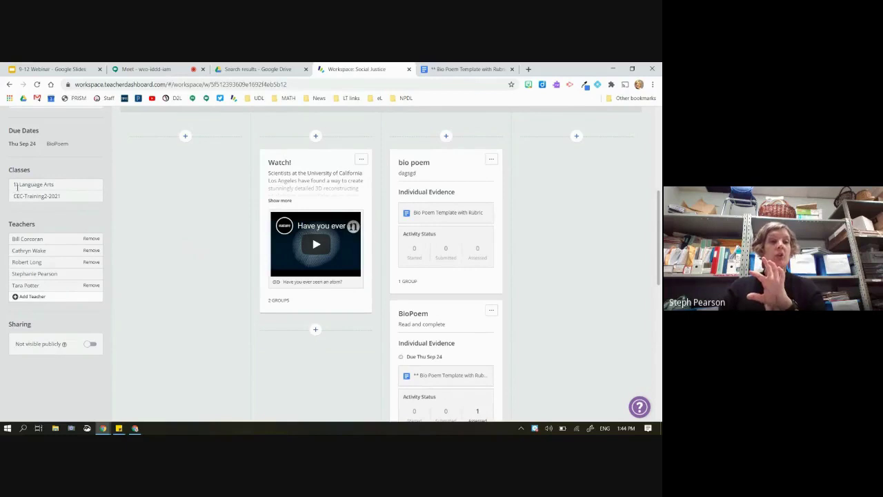
Filter the Workspace to show the cards assigned to Group 2
scroll(75, 215, up, 3)
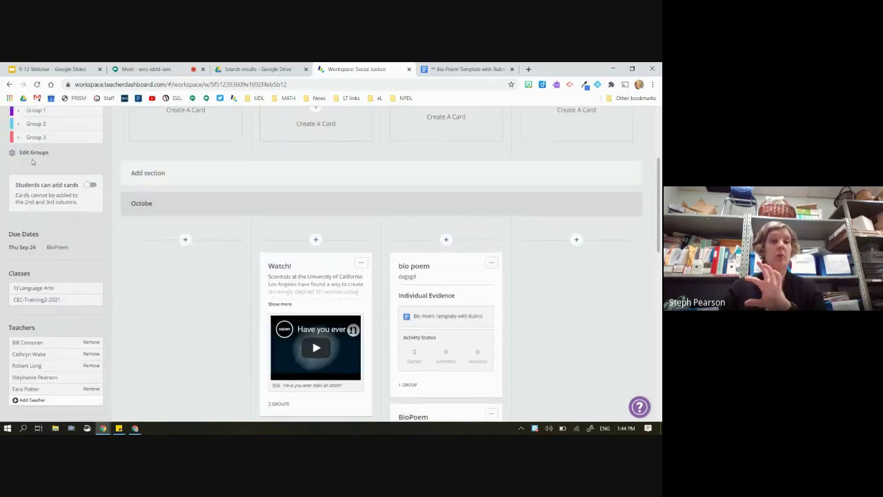
click(21, 168)
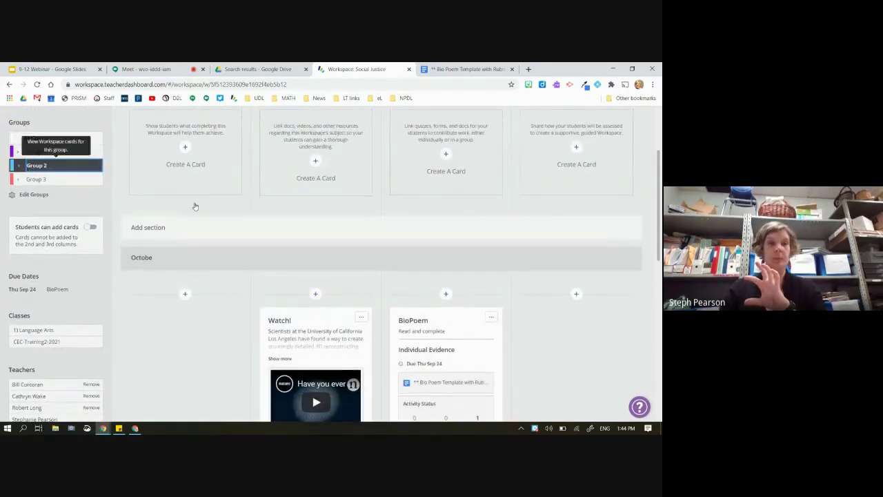
Examine the cards assigned to Group 2 in the Octobe section, including the group labels on the BioPoem and Form! cards
scroll(264, 224, down, 3)
scroll(264, 223, up, 3)
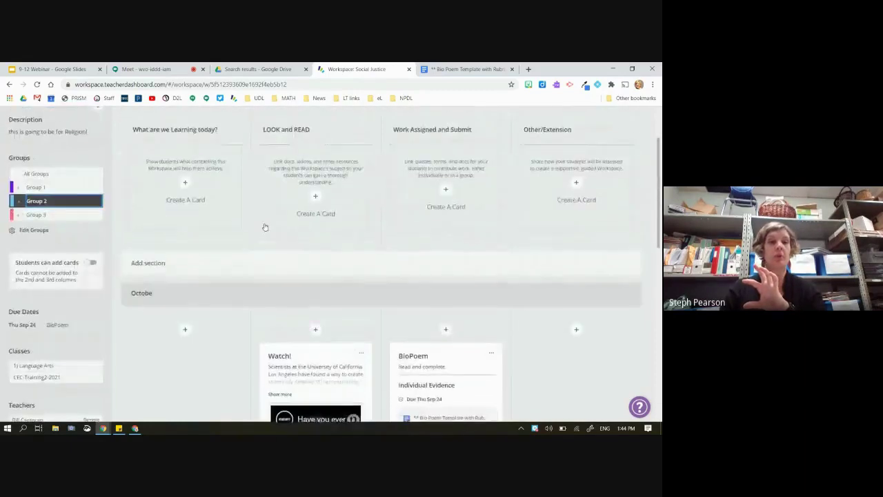
scroll(264, 227, down, 5)
scroll(264, 227, up, 4)
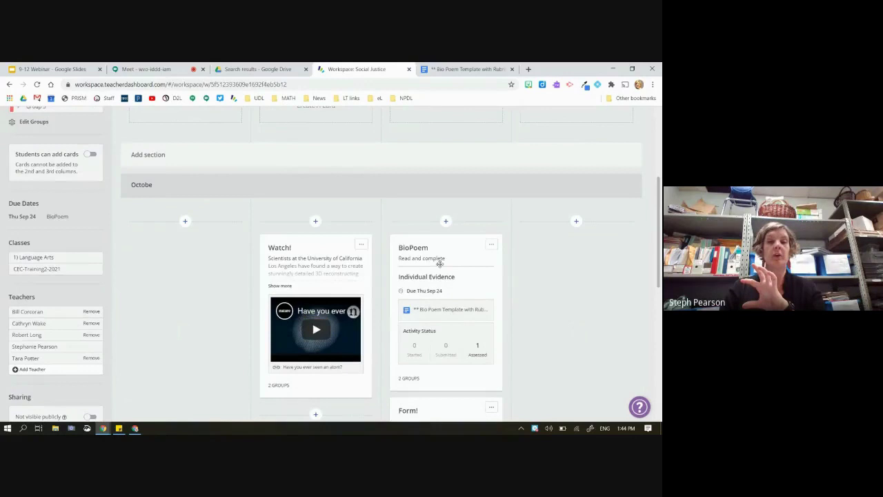
scroll(415, 322, down, 2)
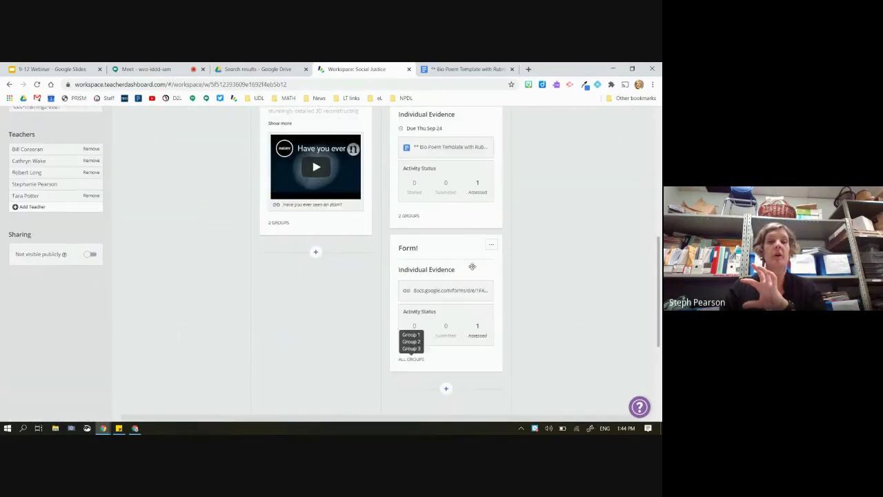
scroll(462, 240, up, 2)
scroll(463, 239, up, 1)
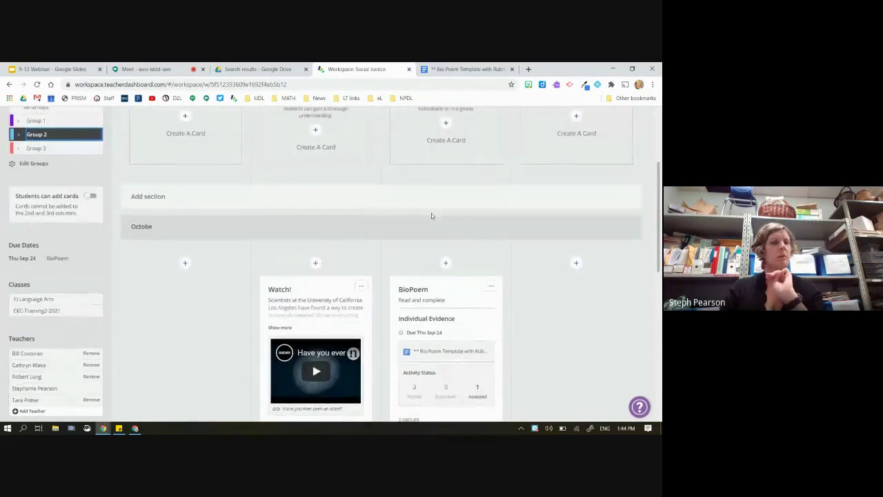
Filter the Workspace to Group 1 and review the cards that group is assigned in the Octobe section
click(48, 120)
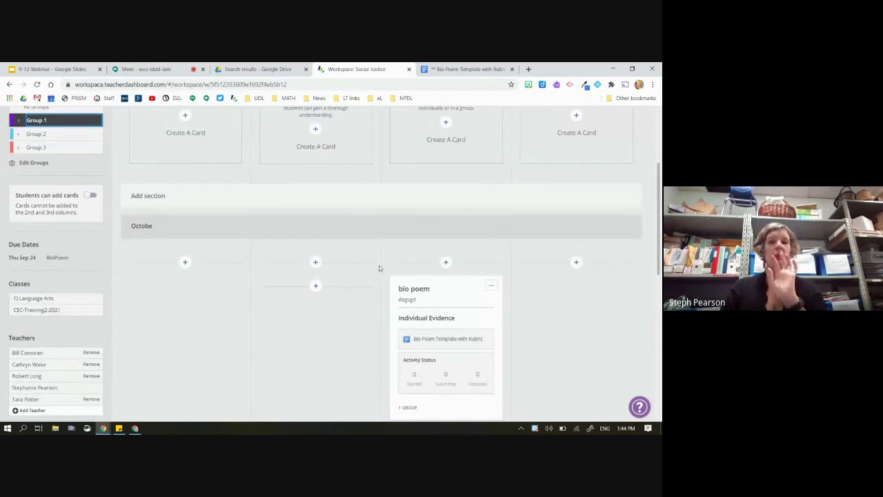
scroll(379, 268, down, 1)
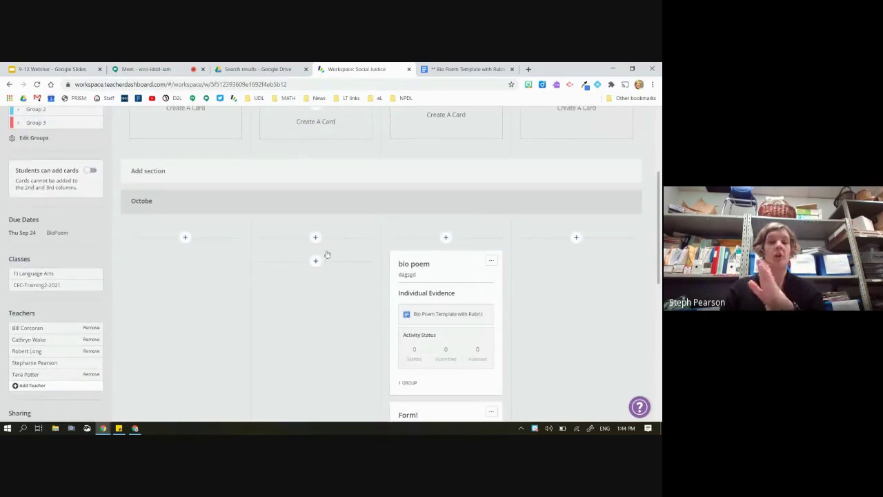
scroll(473, 297, down, 2)
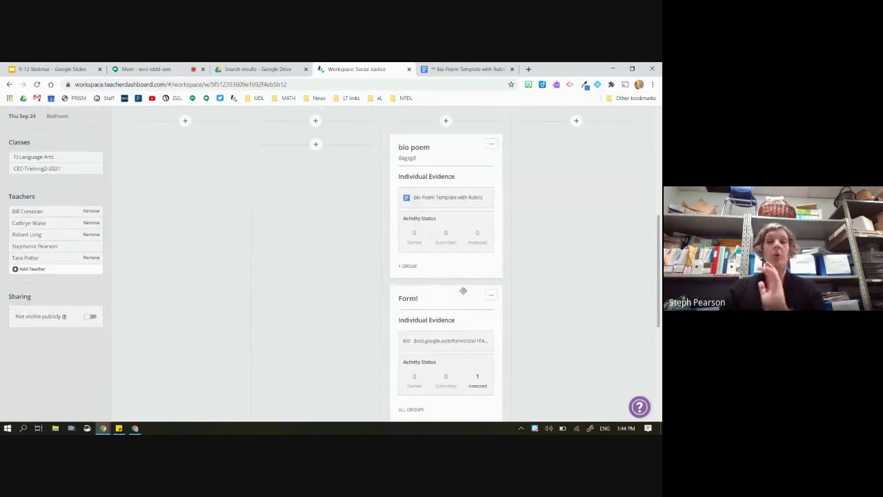
scroll(463, 290, down, 2)
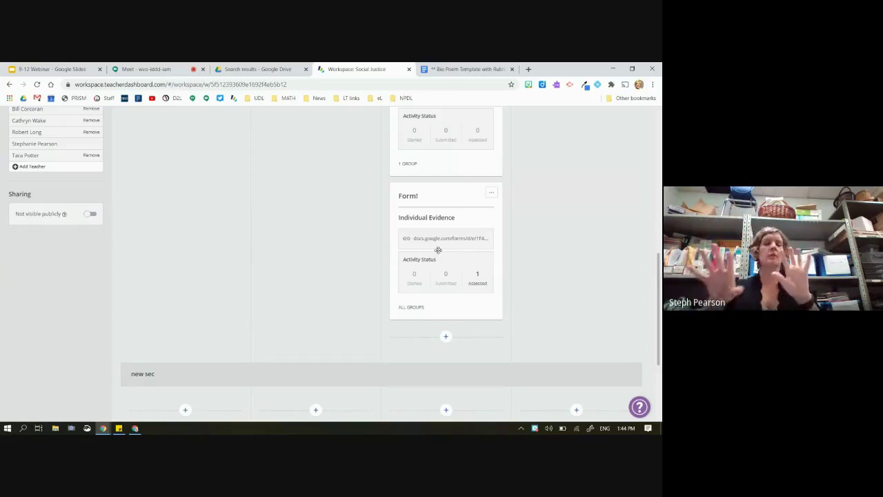
scroll(438, 250, up, 3)
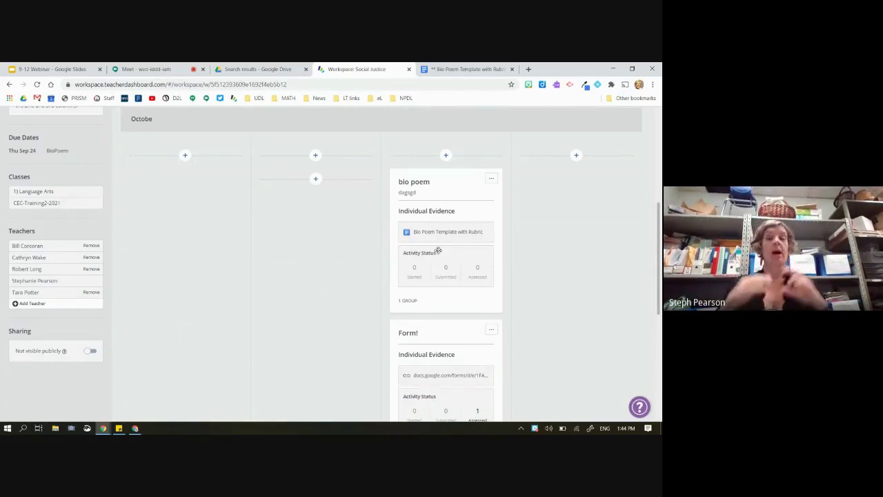
scroll(438, 250, up, 4)
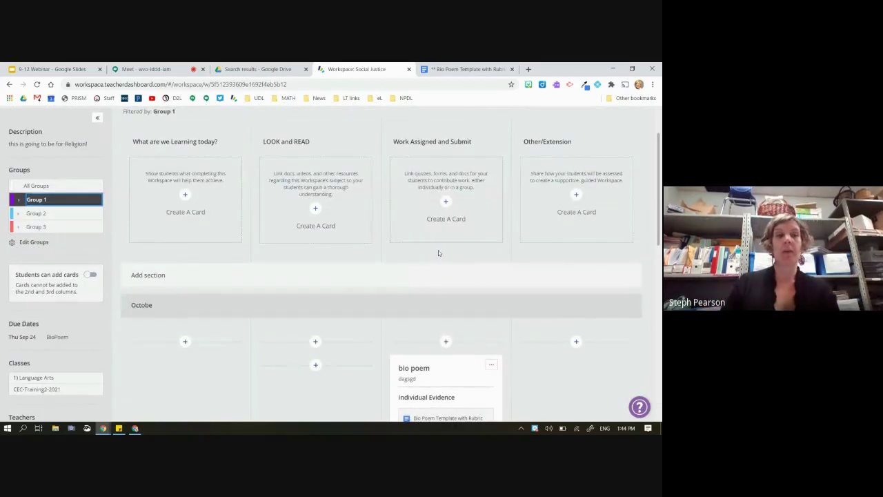
View the Workspace filtered by Group 2 and by Group 3, and return to All Groups to review the full set of cards
click(73, 219)
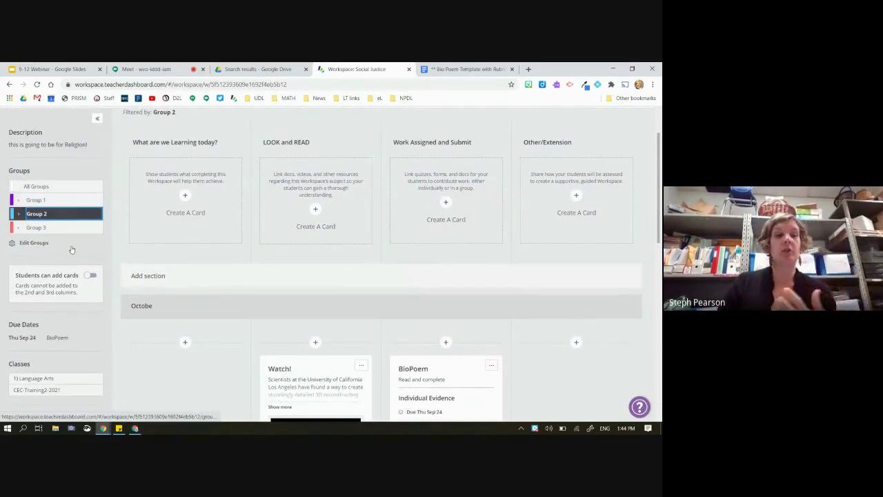
click(67, 228)
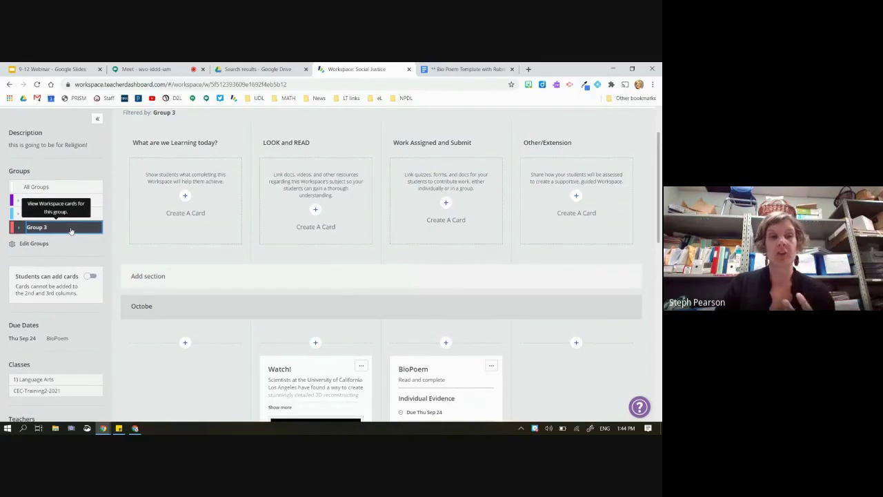
click(42, 187)
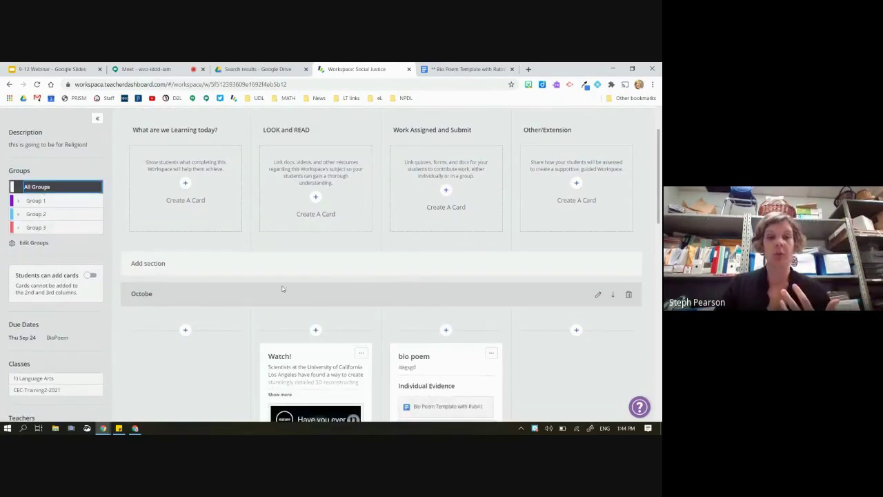
scroll(282, 289, down, 3)
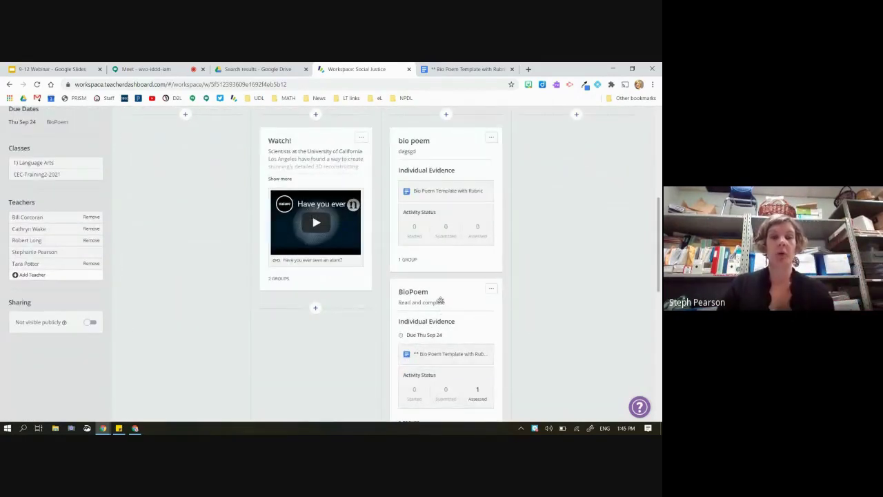
scroll(478, 339, down, 3)
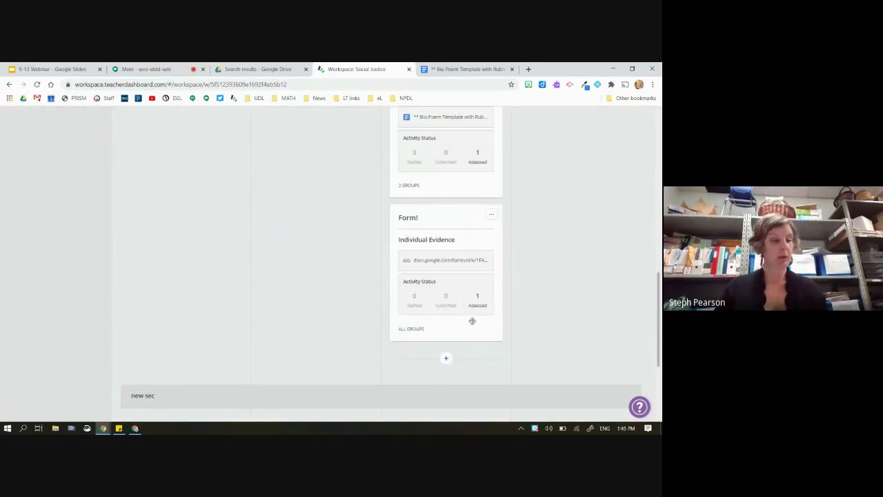
scroll(472, 320, up, 8)
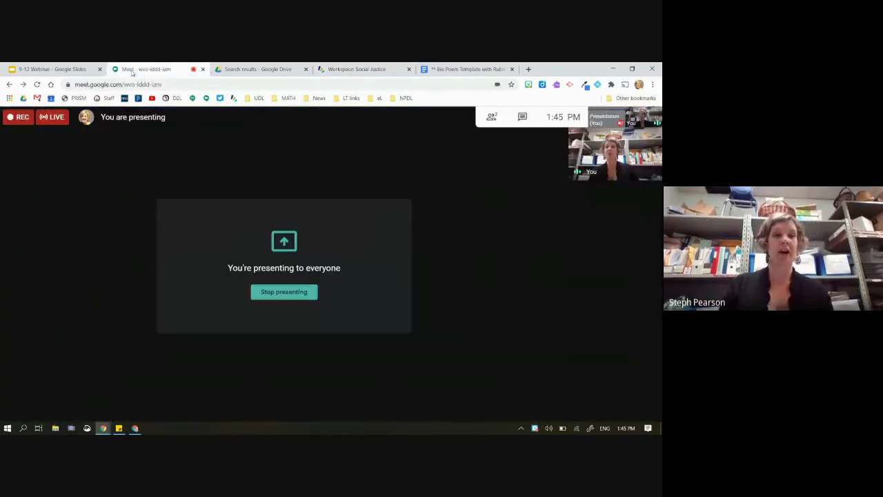
Check the Google Meet call and review the student's Bio Poem document, from the rubric through the completed poem lines
click(133, 72)
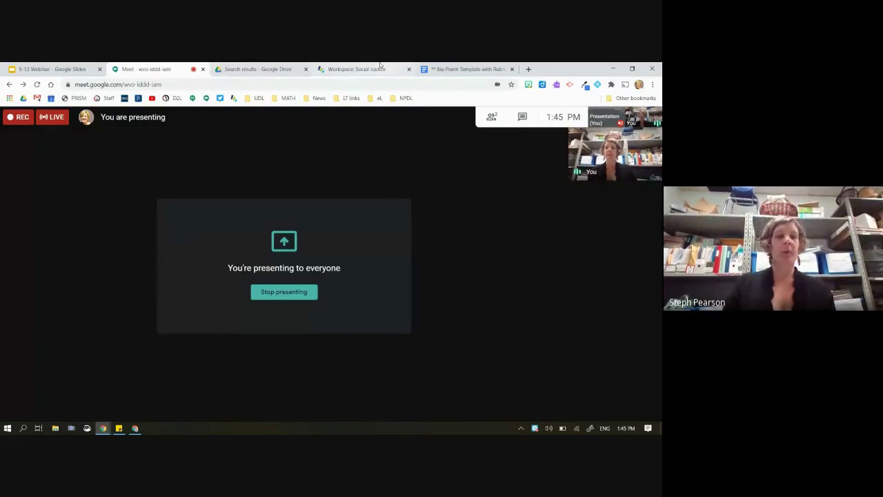
click(470, 69)
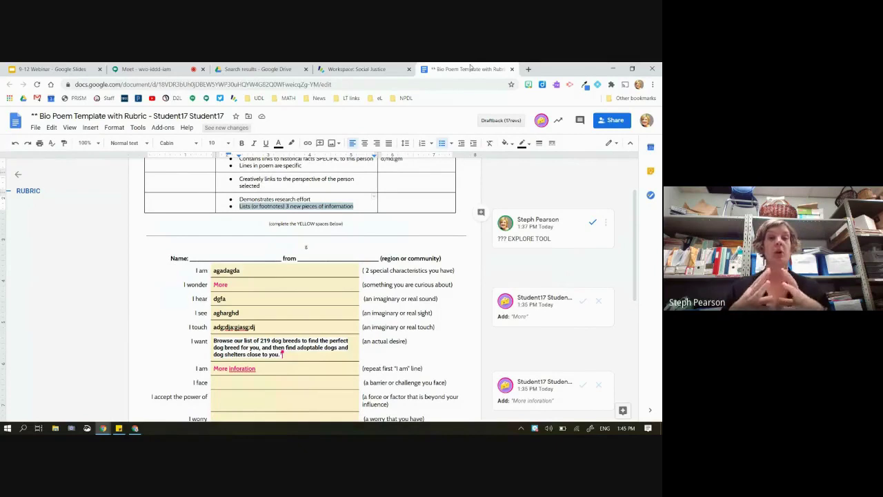
scroll(368, 229, up, 1)
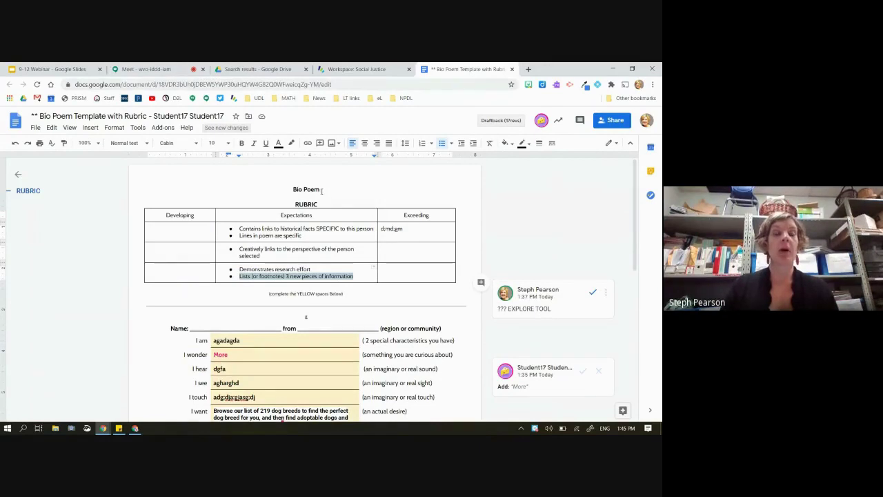
scroll(324, 191, down, 3)
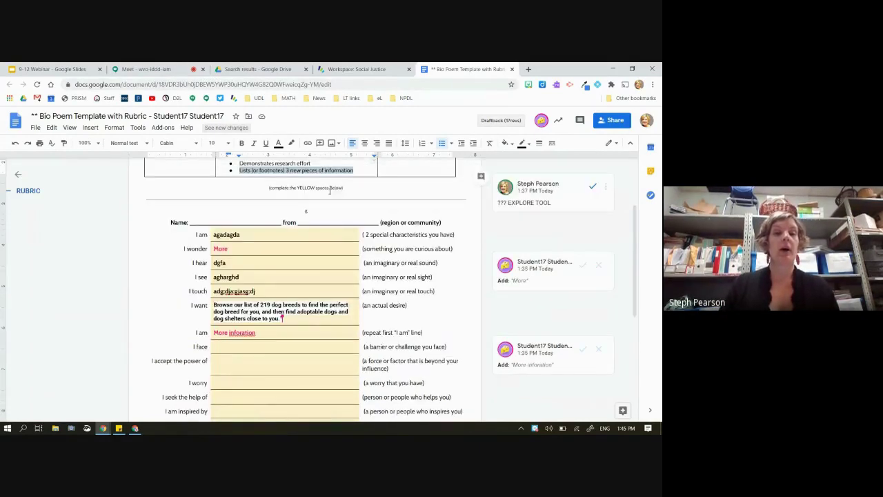
scroll(330, 191, down, 7)
scroll(330, 191, up, 10)
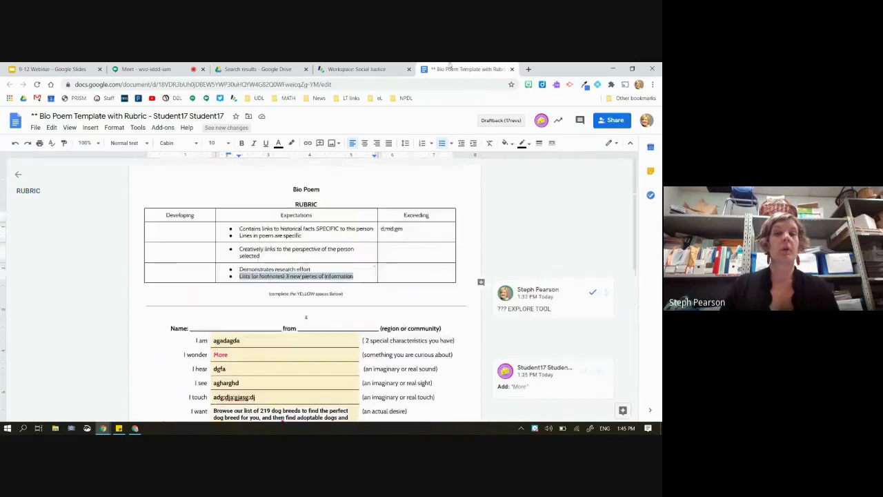
Close the student's Bio Poem document and clear the "exit" search in Google Drive to list all files
click(512, 69)
click(257, 69)
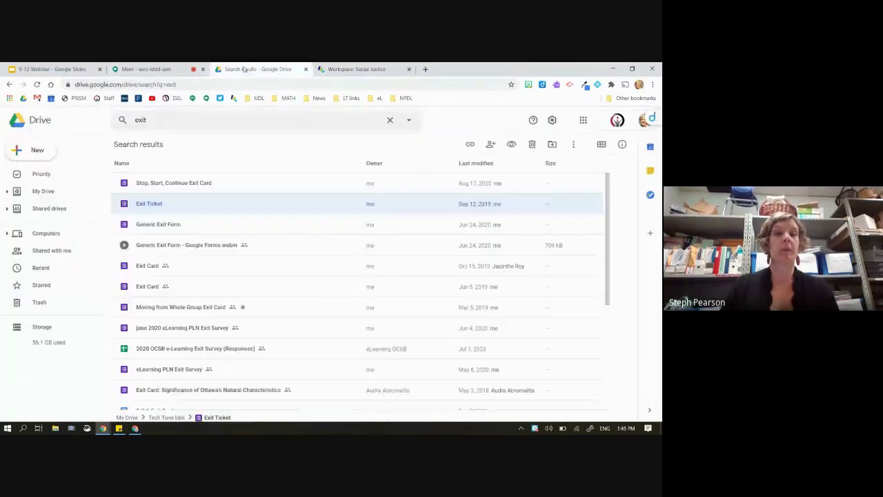
click(165, 115)
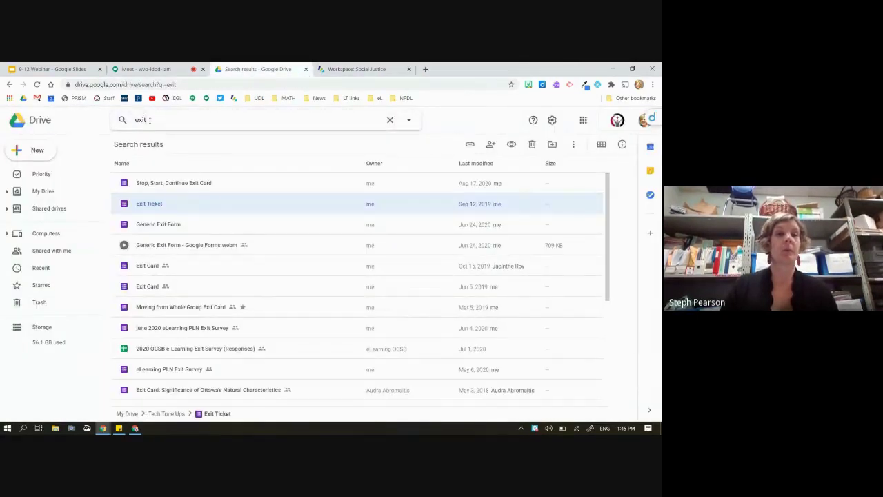
key(BackSpace)
key(BackSpace)
key(Return)
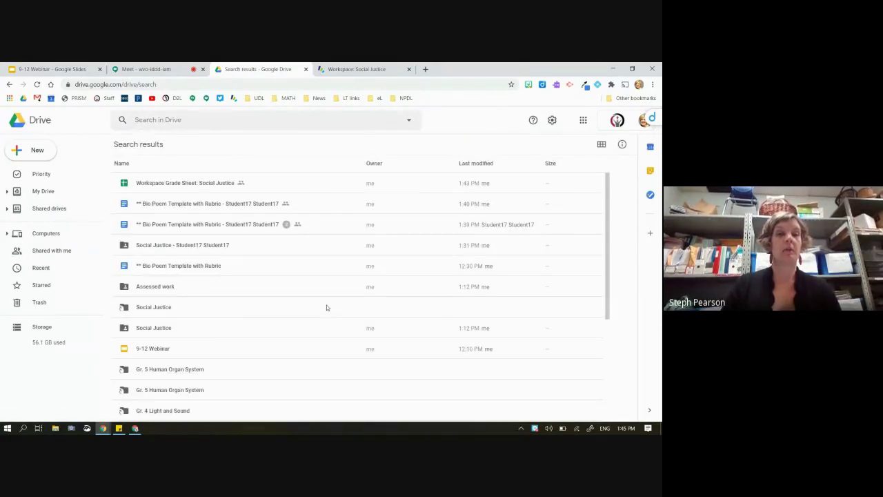
Find the Indigenous Experience in Canada Bio Poem Template with Rubric document in the Drive file list and open it
scroll(229, 265, down, 4)
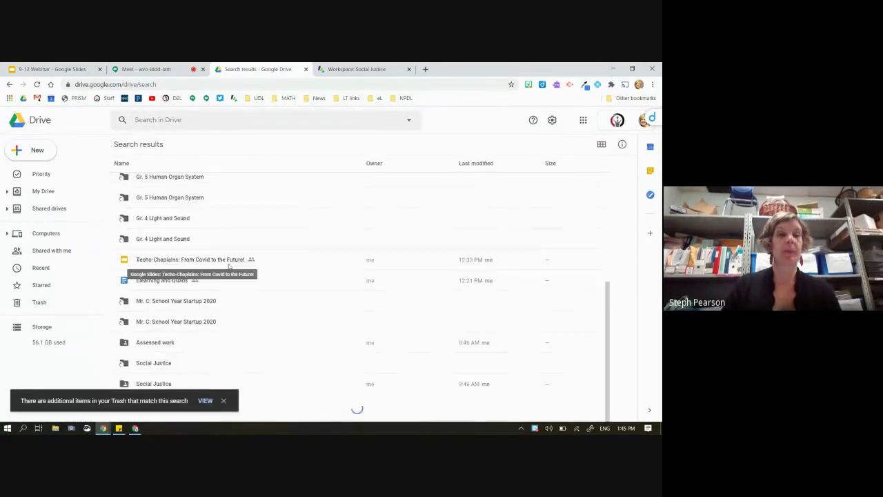
scroll(227, 289, down, 5)
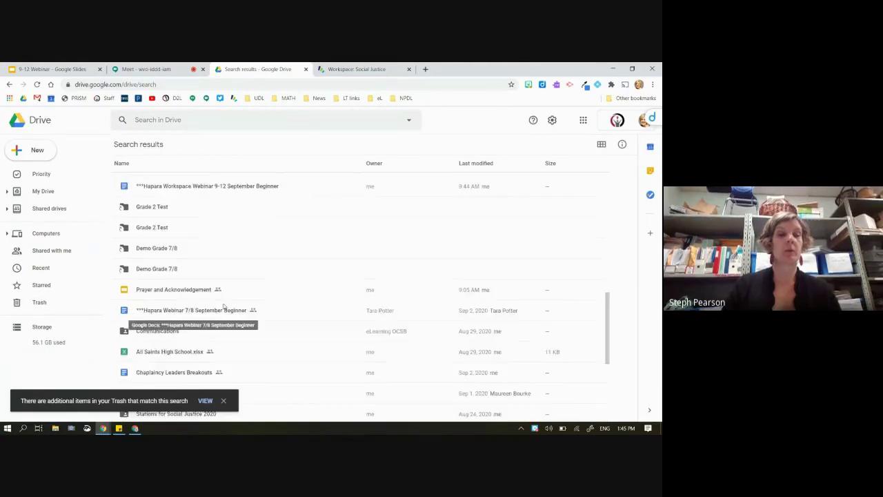
scroll(231, 278, down, 1)
scroll(230, 278, down, 3)
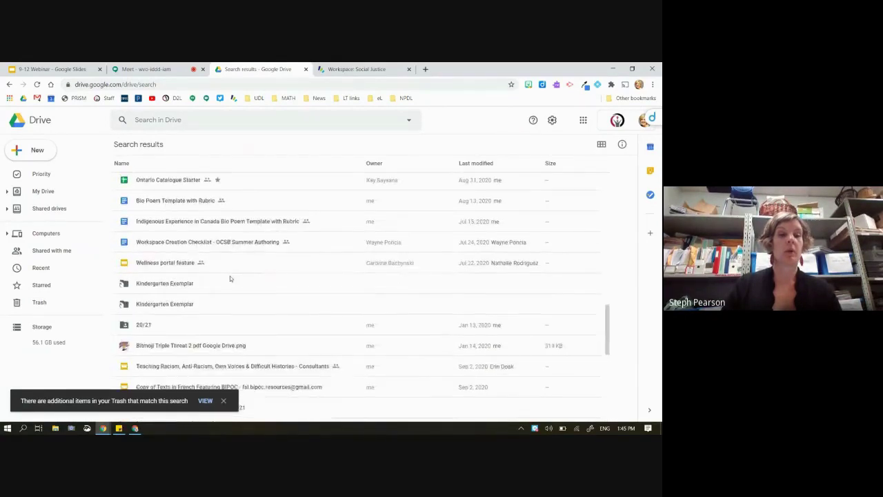
click(181, 225)
double_click(181, 225)
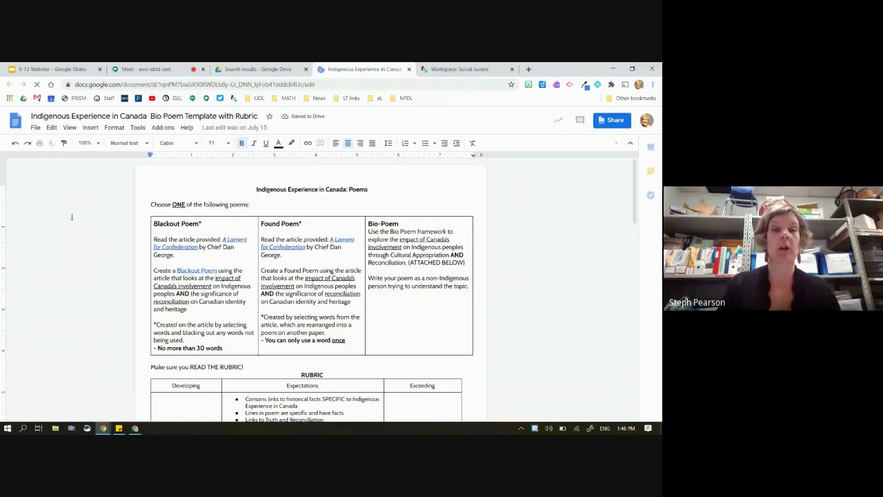
Examine the document's three poem choices, the rubric and both cells of the research template
drag(187, 254, 428, 297)
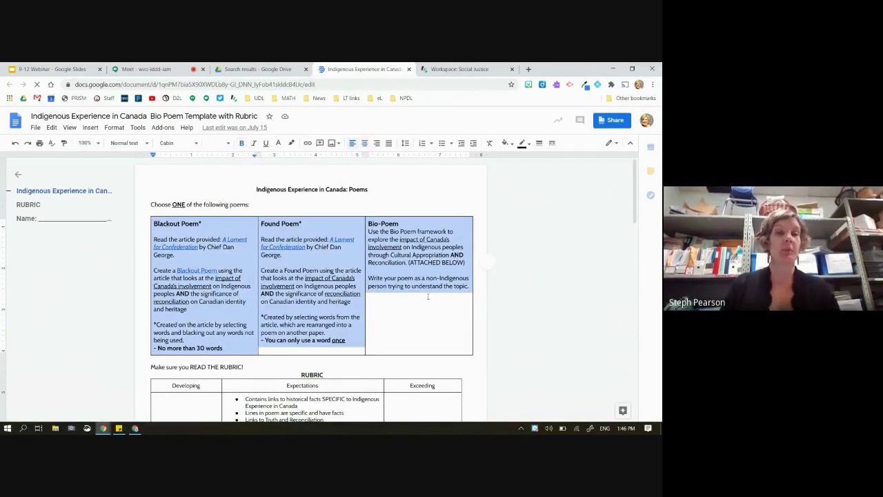
scroll(346, 342, down, 2)
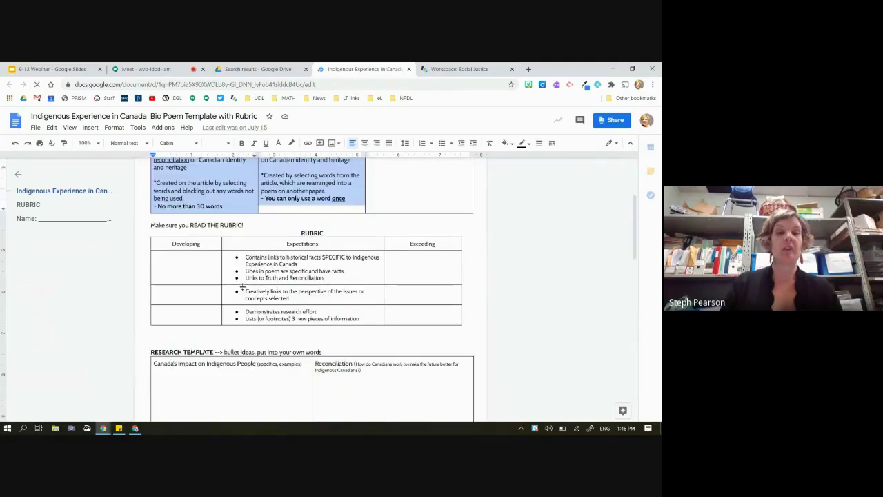
scroll(340, 382, down, 1)
scroll(303, 352, down, 1)
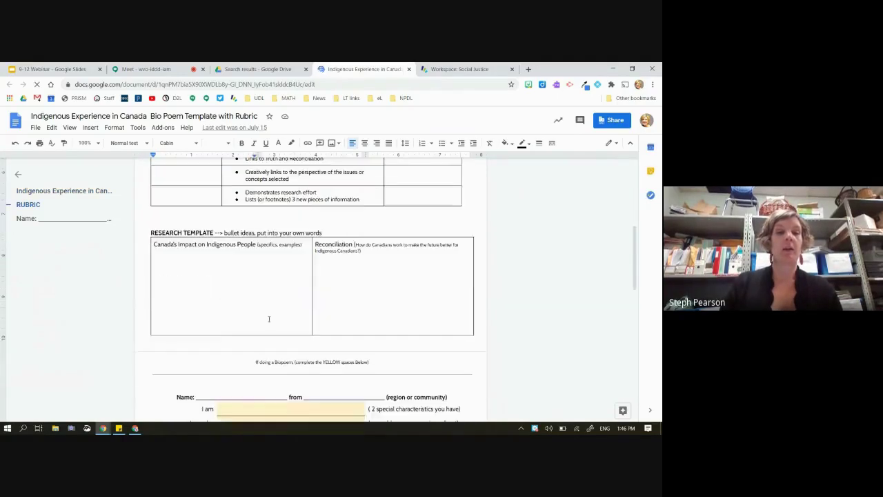
scroll(300, 289, down, 1)
click(241, 235)
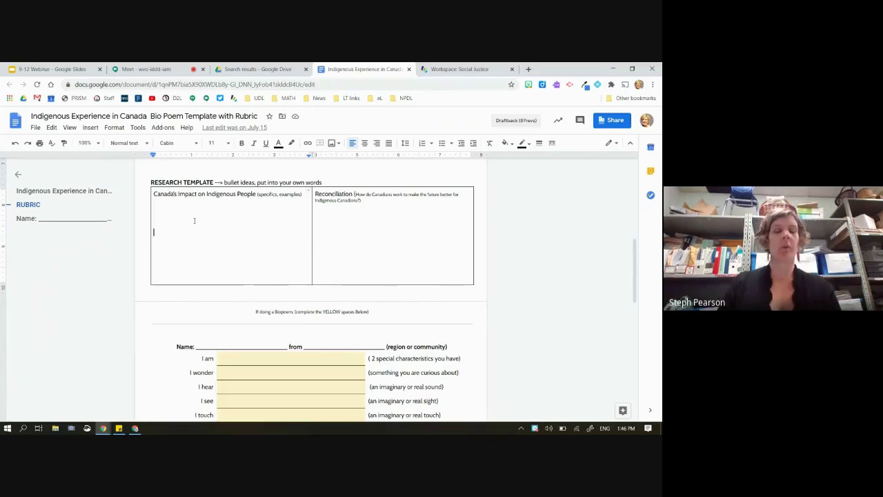
key(Tab)
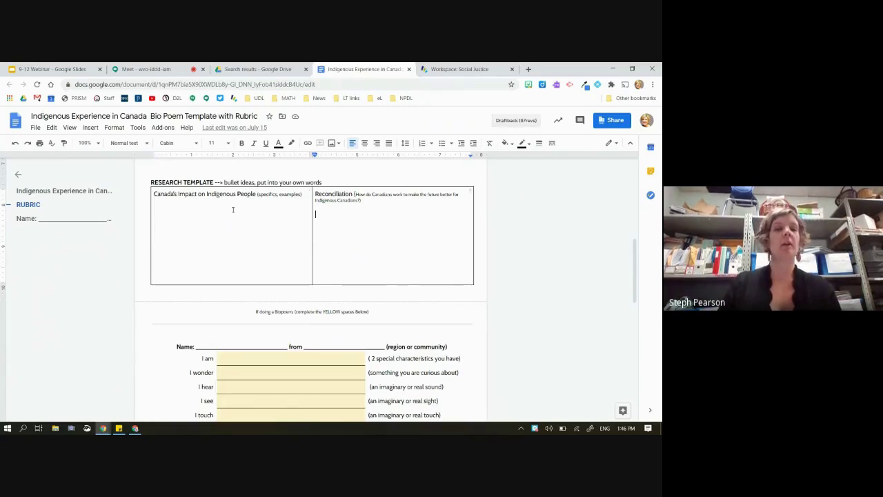
key(shift+Tab)
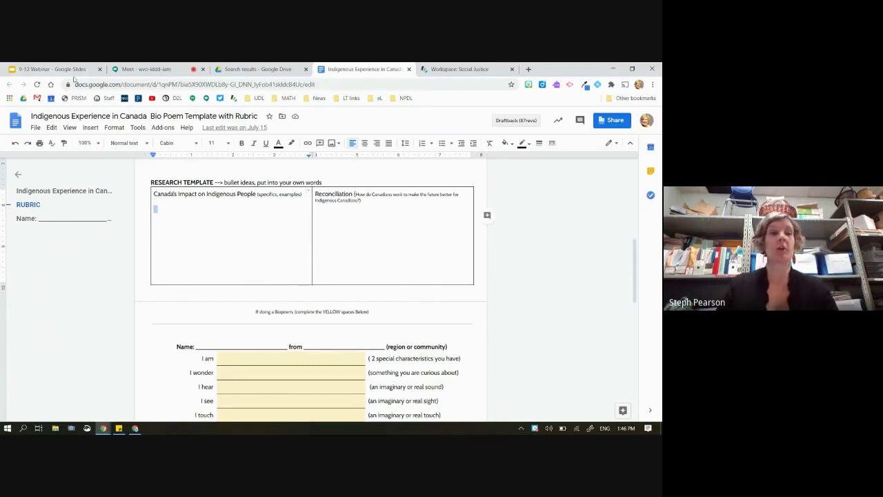
Open a new blank Google Docs document in a separate browser tab using the address docs.new
click(528, 69)
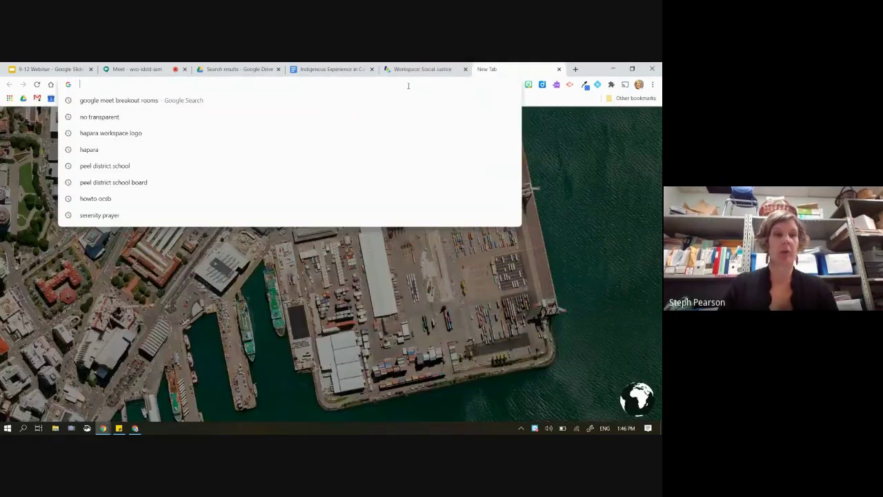
text(doc)
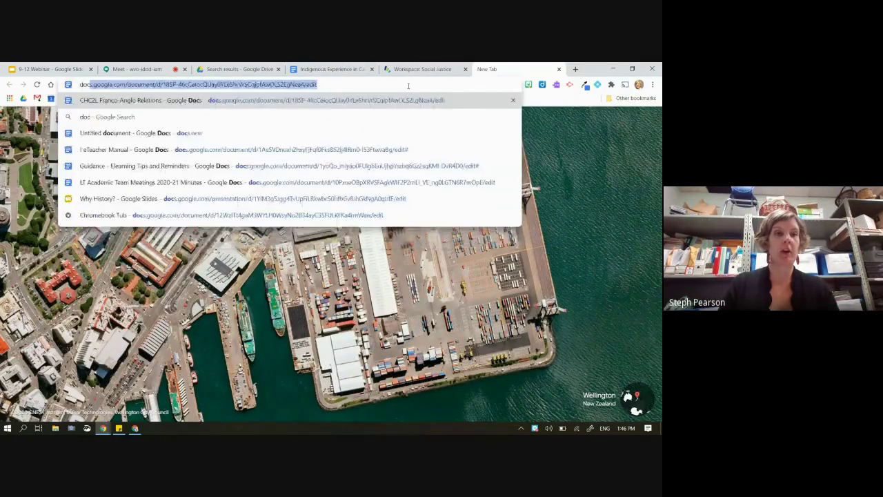
text(s.m)
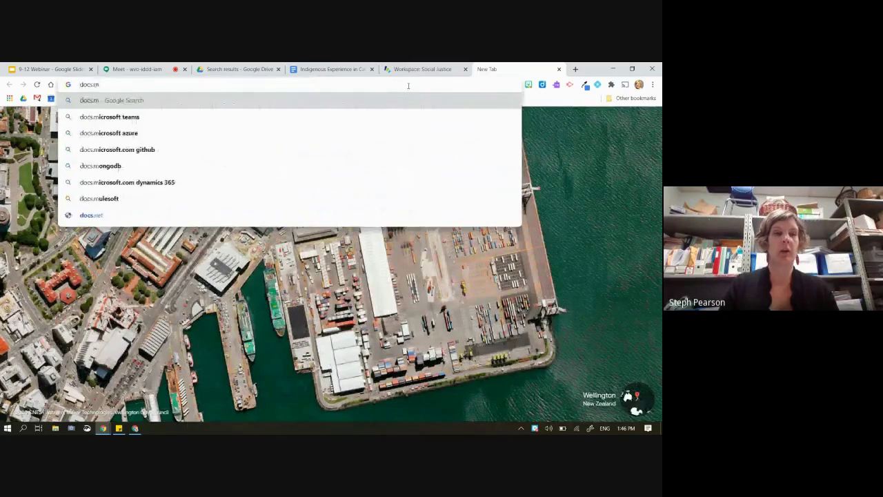
key(BackSpace)
text(new)
key(Return)
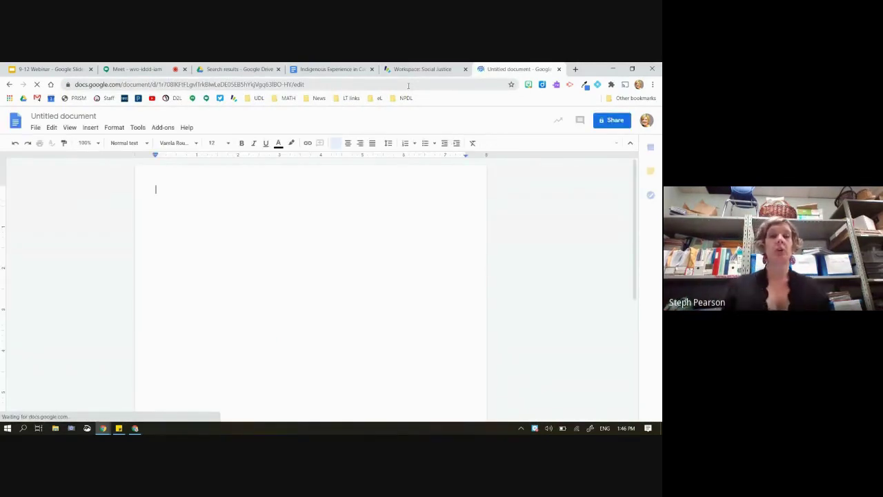
Enter the heading "Math Quiz" and the equation "2x+5= x" on the line below it
text(Math Quiz)
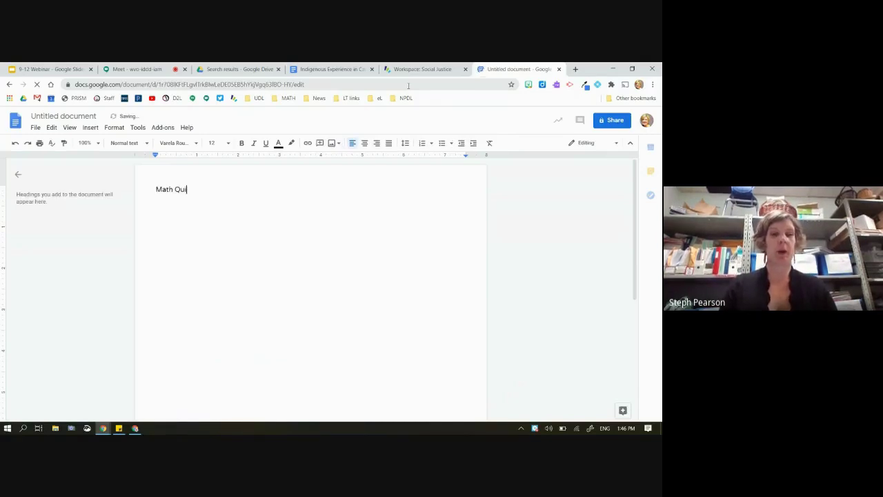
key(Return)
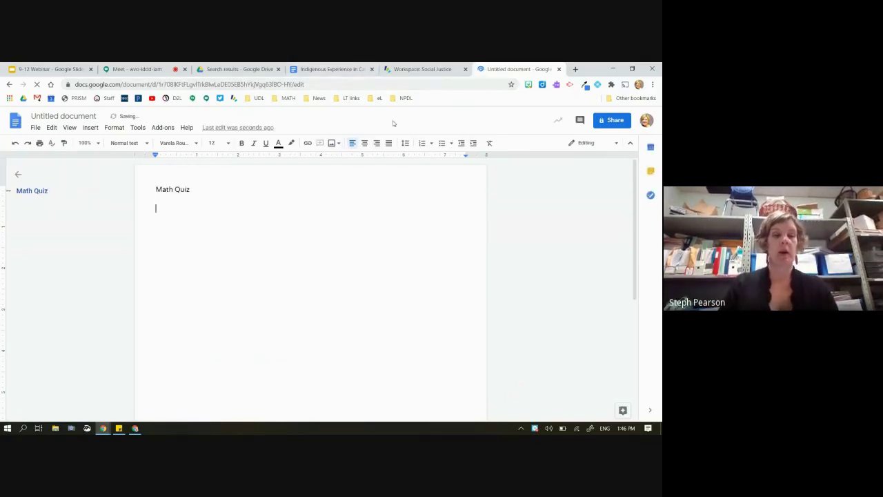
text(2_5)
key(BackSpace)
text(+5= x)
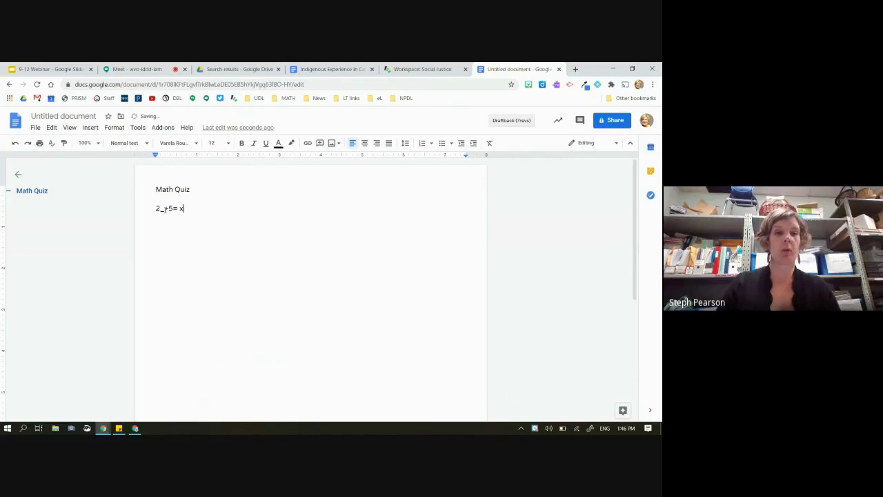
click(165, 208)
key(BackSpace)
text(x)
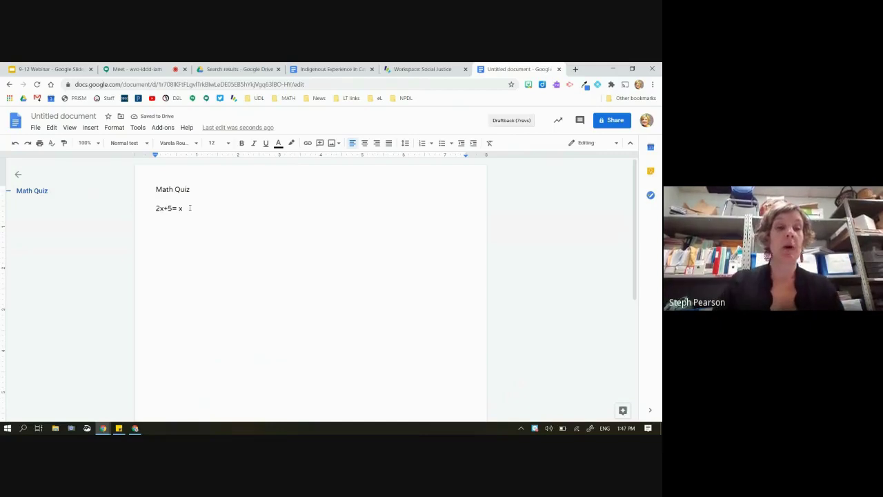
text(dagmsd;rmg)
key(BackSpace)
key(BackSpace)
key(BackSpace)
key(BackSpace)
key(BackSpace)
key(BackSpace)
key(BackSpace)
key(BackSpace)
key(BackSpace)
key(BackSpace)
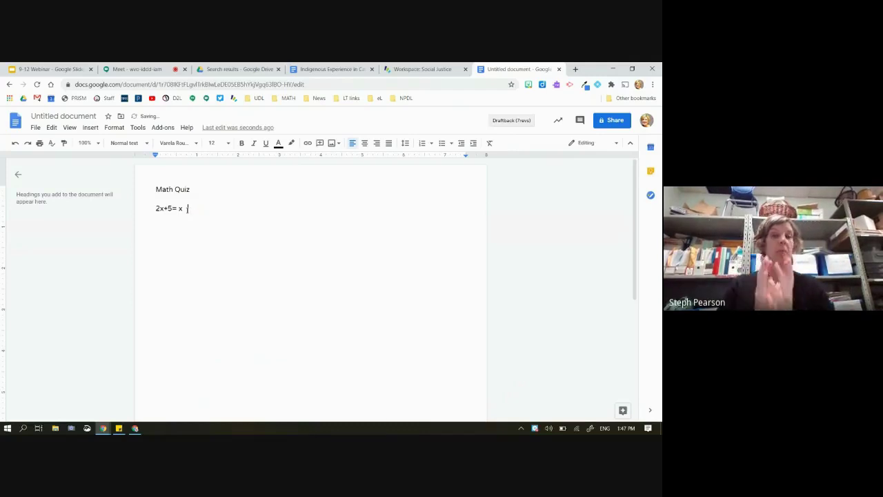
Insert a table with two columns and one row below the equation
key(Return)
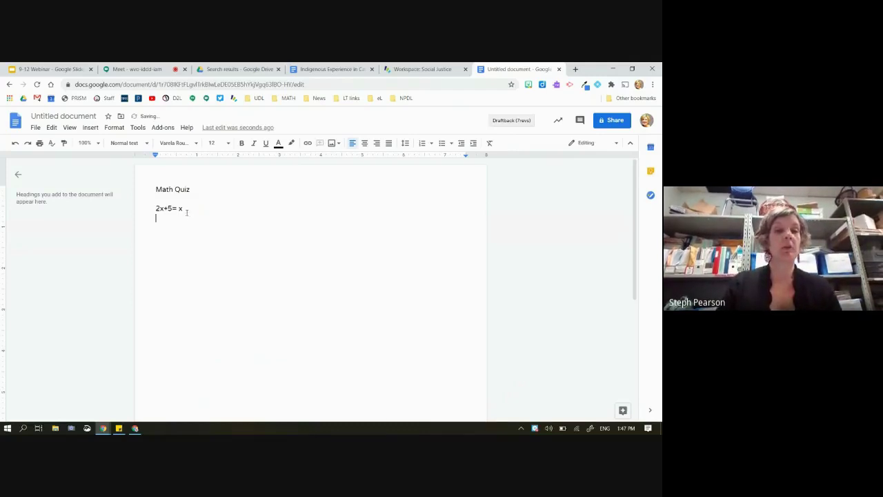
click(89, 128)
mouse_move(110, 158)
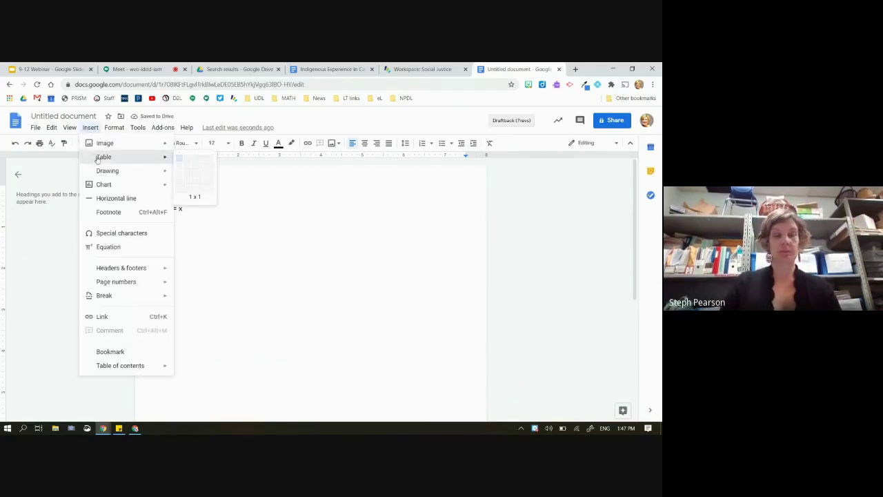
click(187, 162)
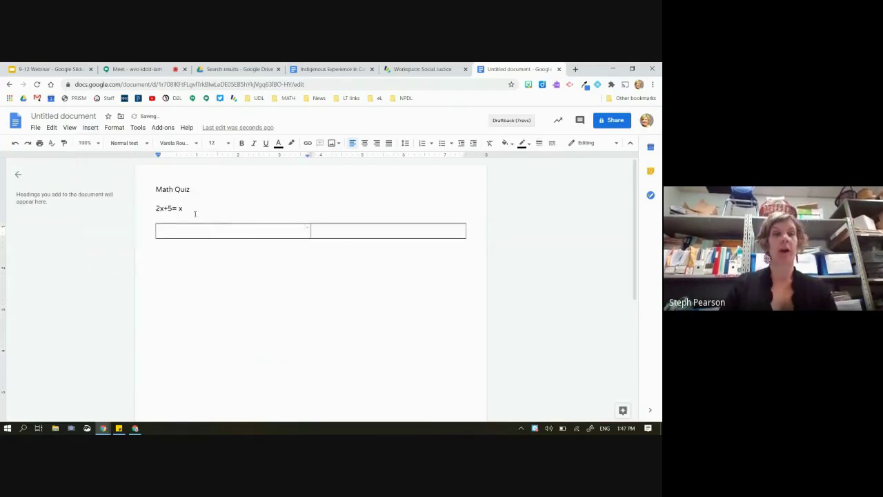
Move the equation "2x+5= x" into the table's first cell and narrow the first column to fit it
click(131, 213)
key(ctrl+x)
click(185, 232)
key(ctrl+v)
click(367, 235)
drag(310, 231, 282, 232)
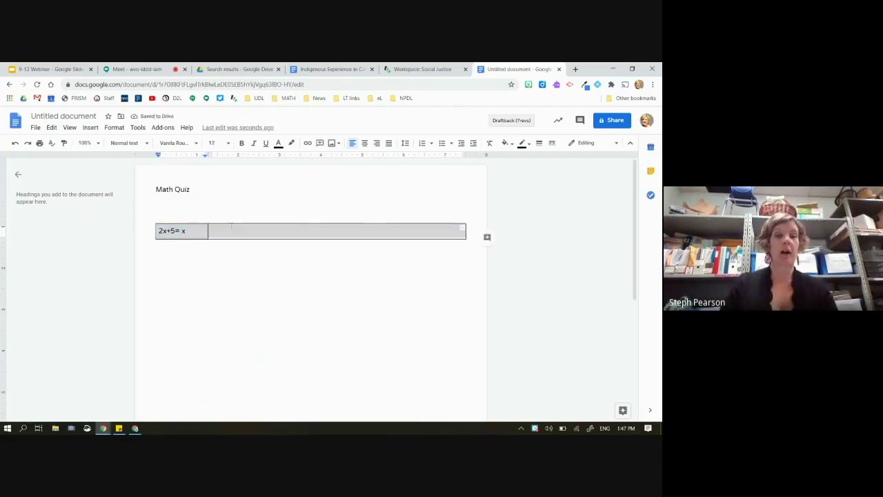
Add a table row below the first and enter "x+2=25" in its first cell
right_click(282, 231)
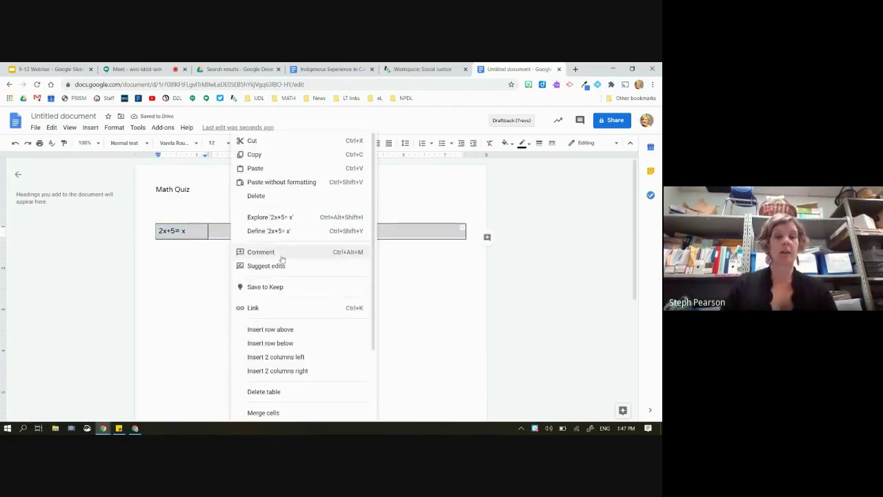
click(287, 344)
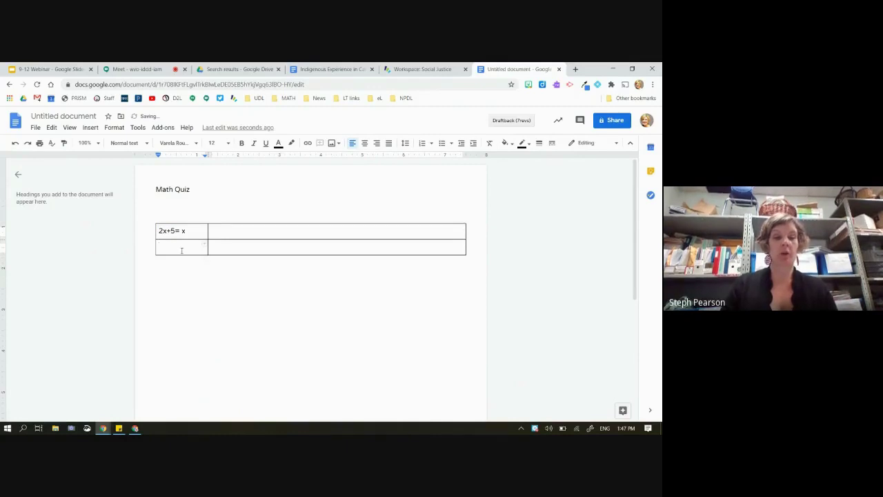
text(x+)
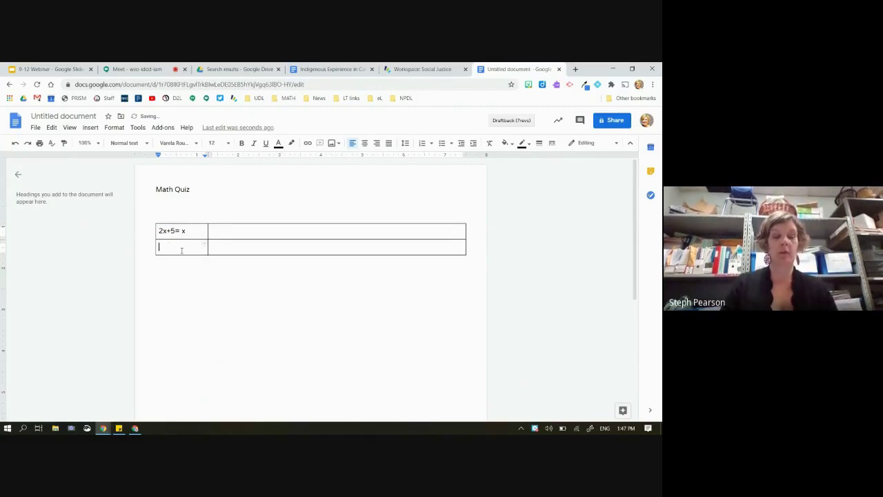
text(2)
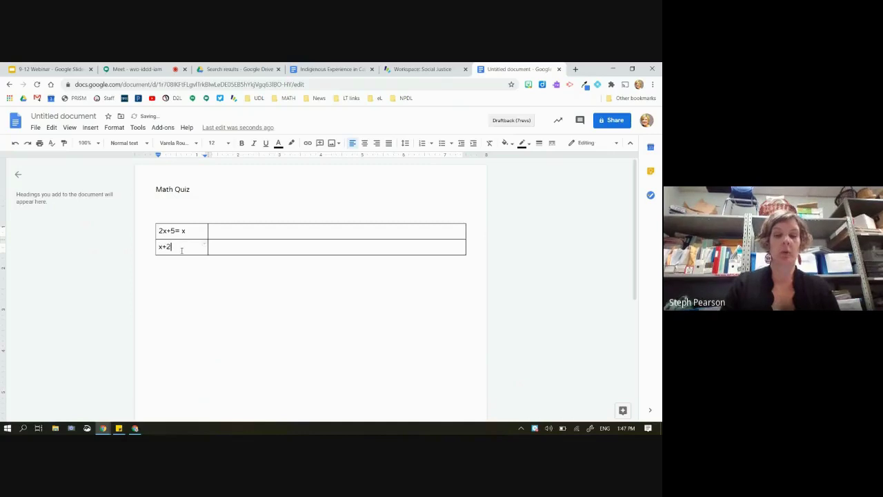
text(=25)
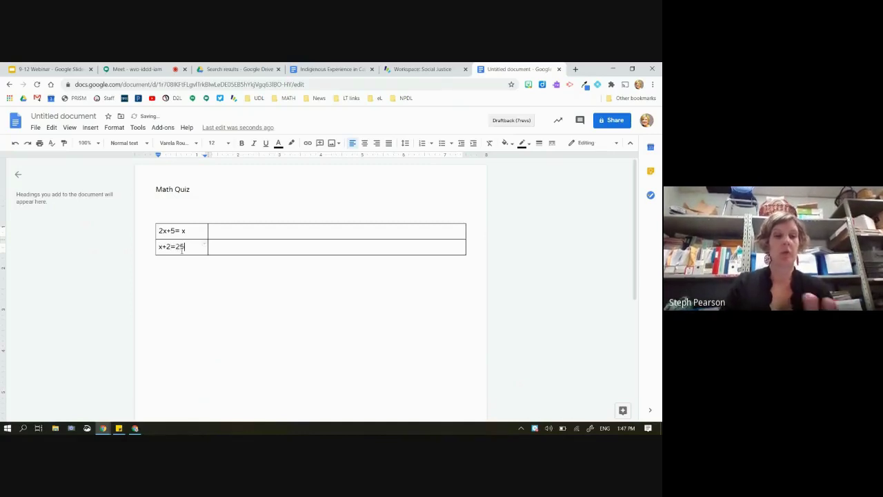
Enter sample working beside the first equation on three lines: "2x+5=x", "2+5=6" and "4_"
click(240, 228)
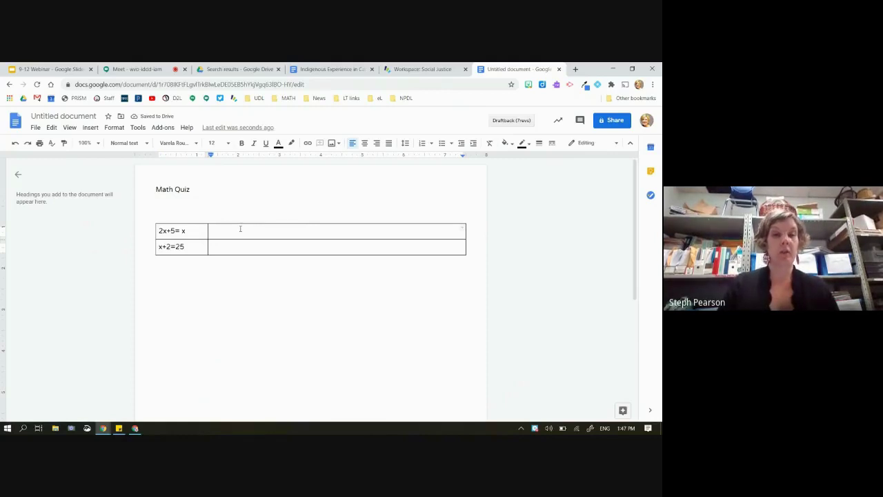
shift+click(244, 249)
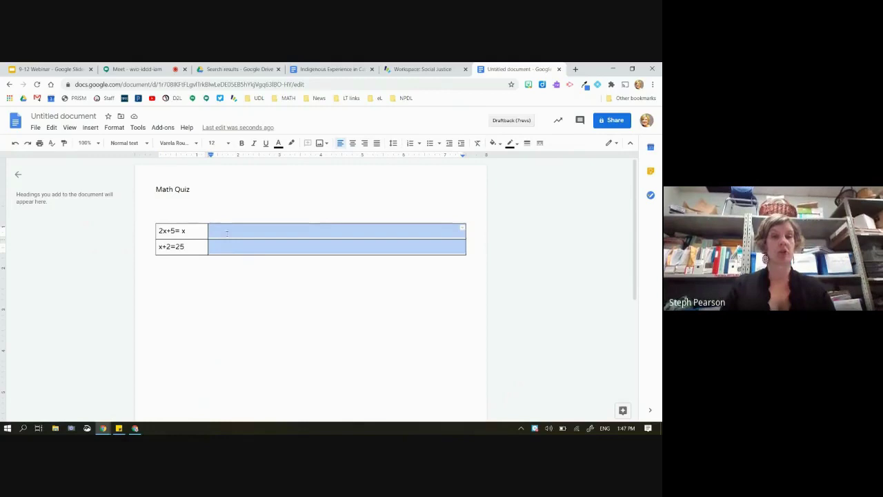
click(227, 233)
text(2x+5)
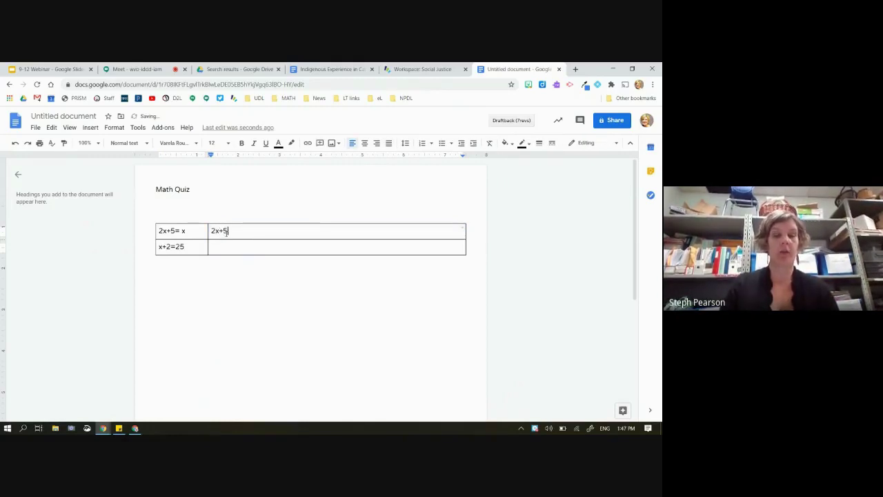
text(=x)
key(Return)
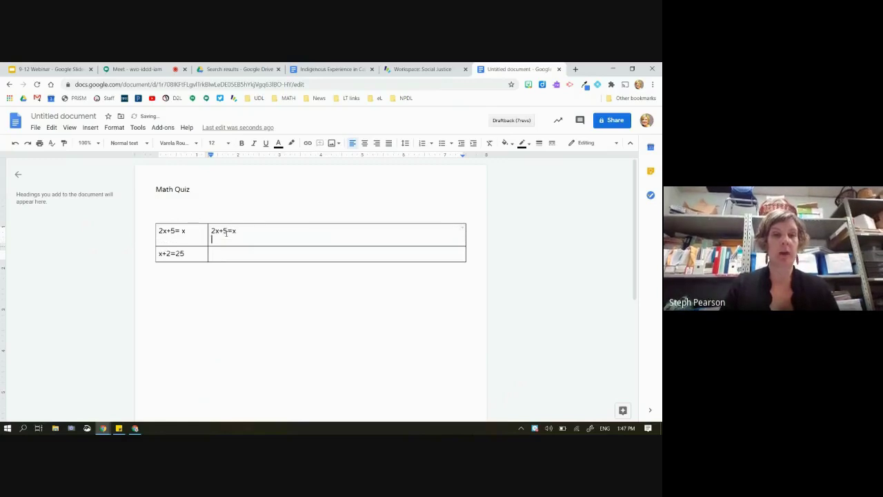
text(2)
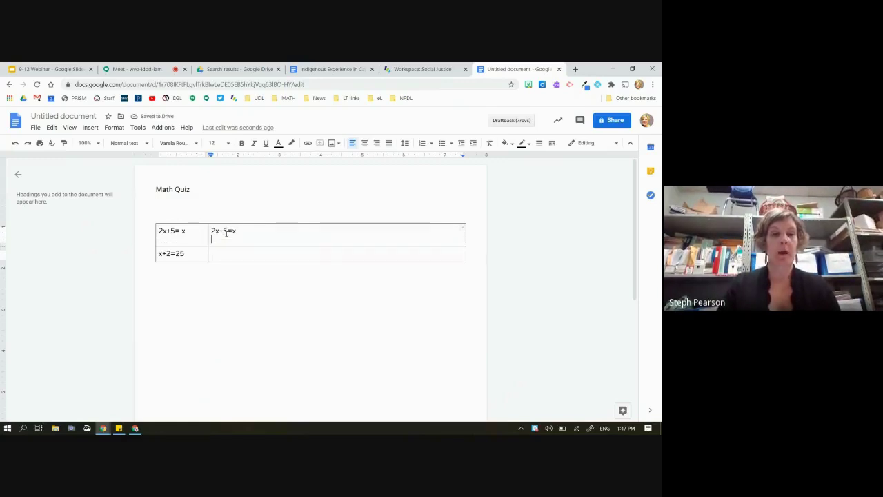
text(+5=6)
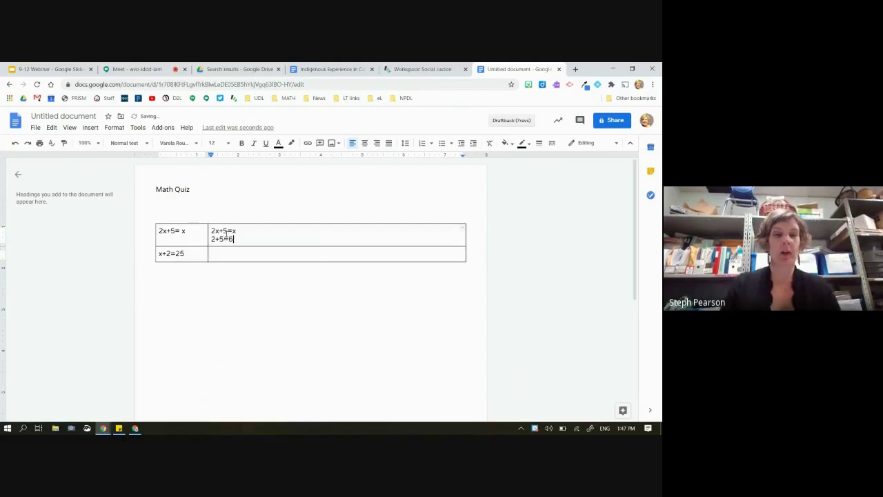
key(Return)
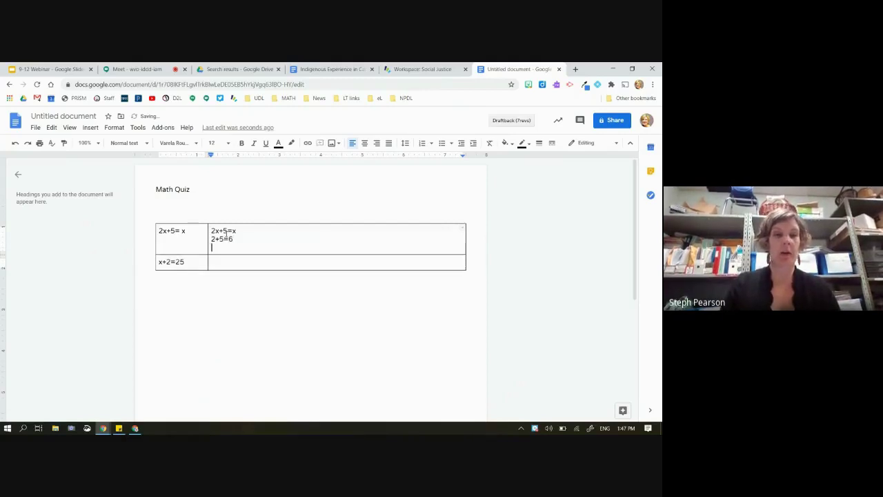
text(4_)
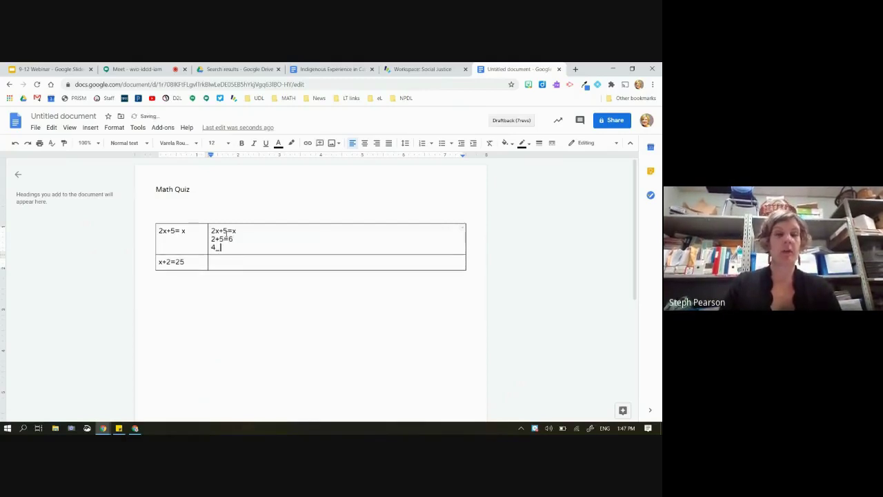
Shade both answer cells in the table's second column light yellow
drag(180, 262, 222, 265)
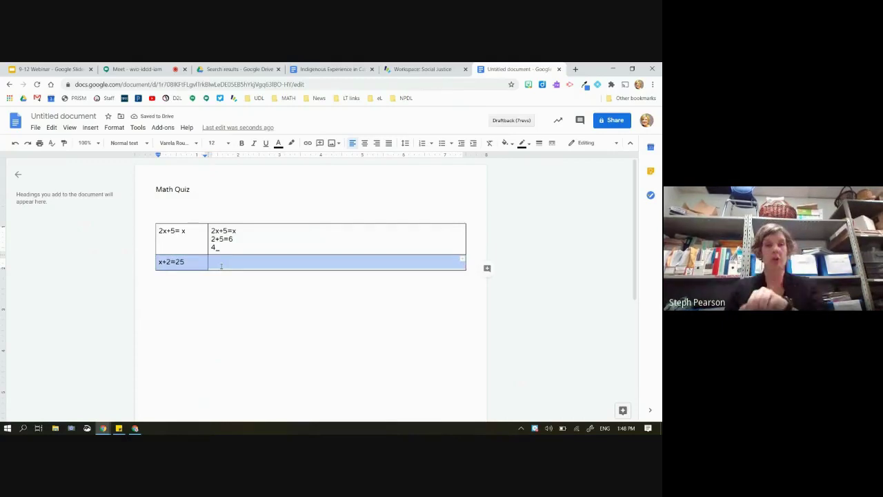
drag(220, 239, 190, 241)
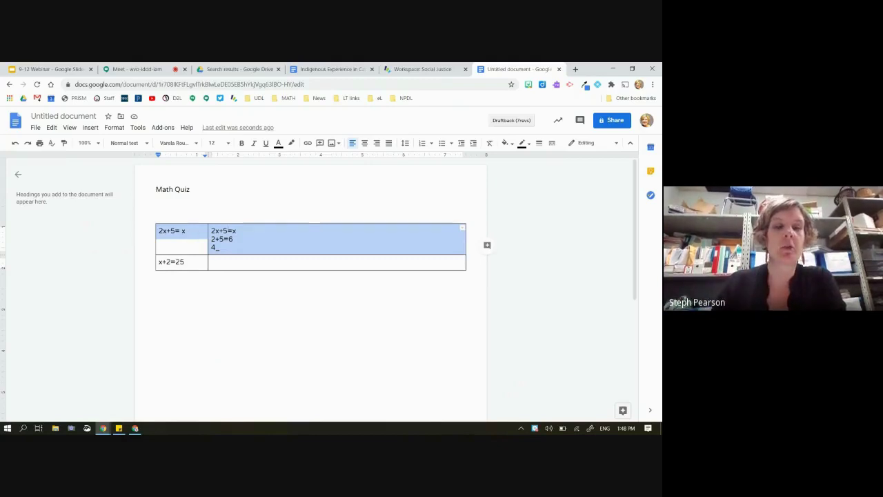
click(250, 247)
drag(270, 266, 266, 250)
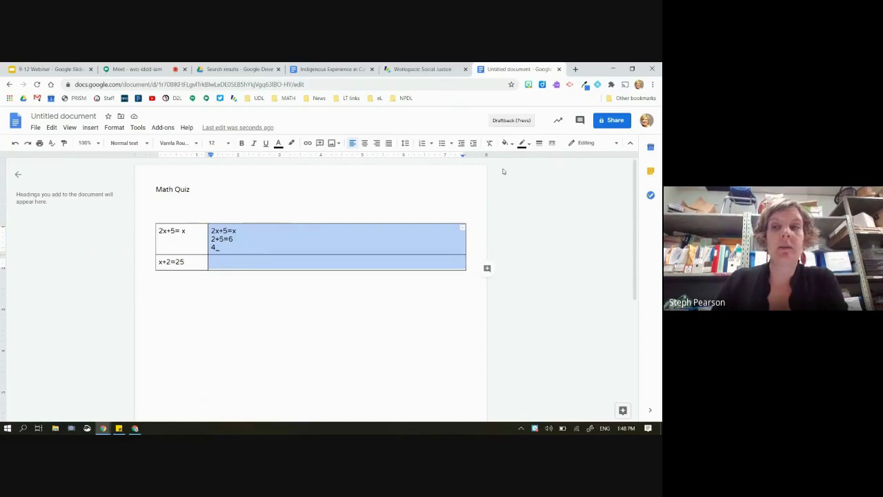
click(507, 142)
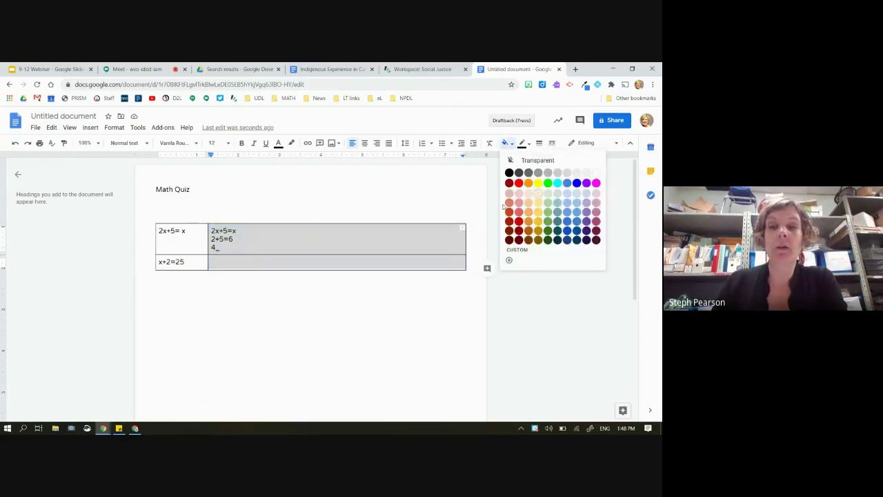
click(537, 192)
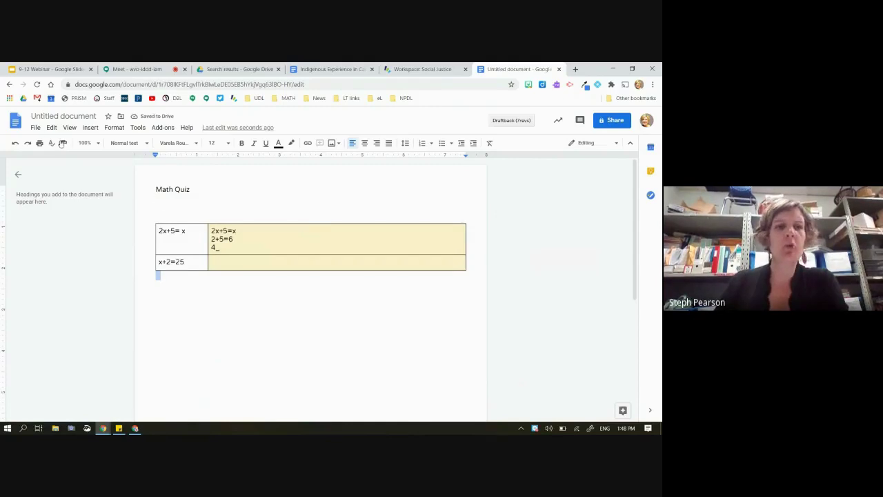
Set the document's page color to a pale blue-green
click(35, 127)
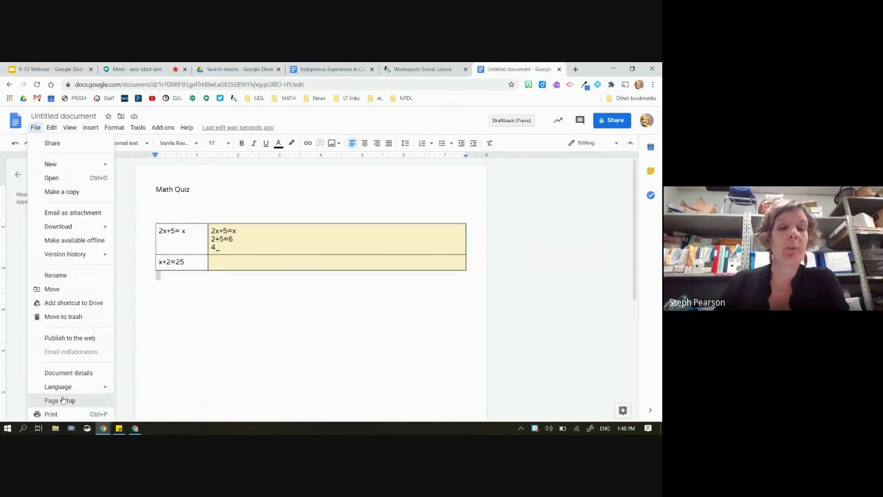
click(62, 400)
click(264, 290)
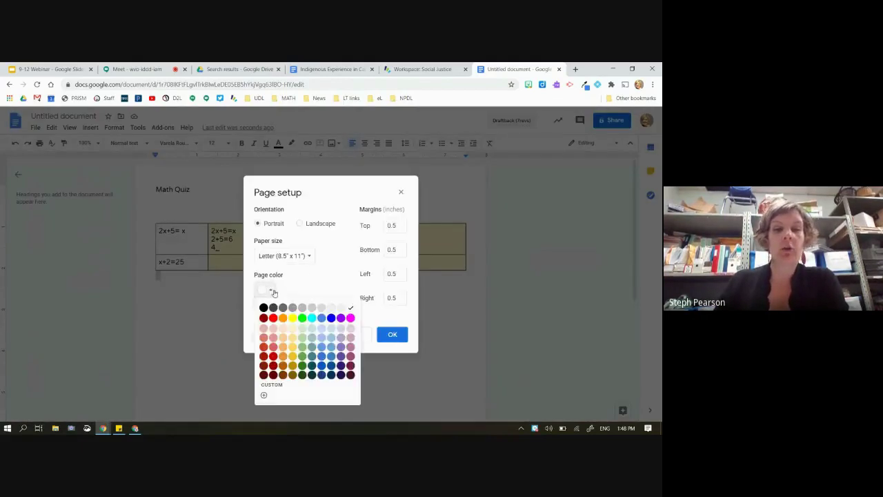
click(313, 333)
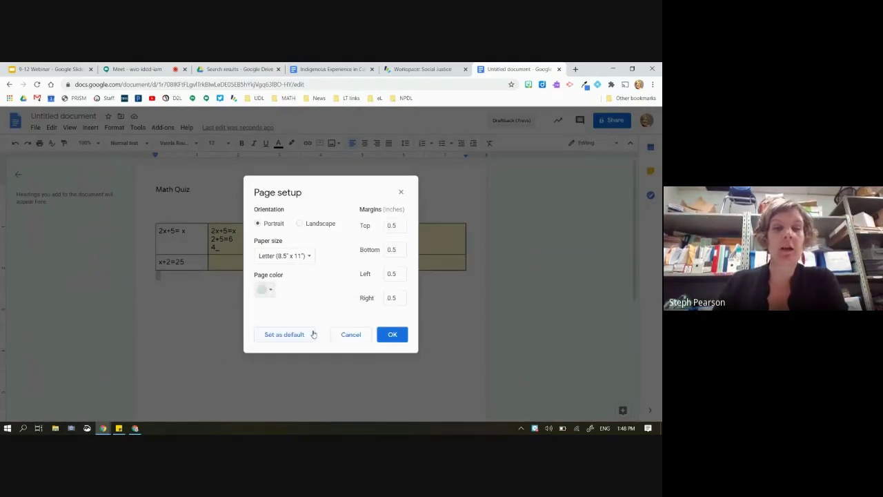
click(390, 335)
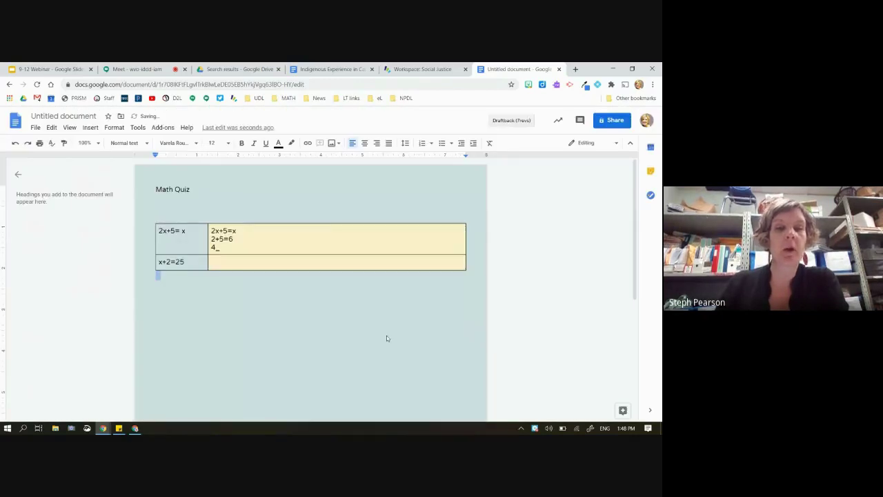
Shade both answer cells in the second column of the math table white
click(302, 254)
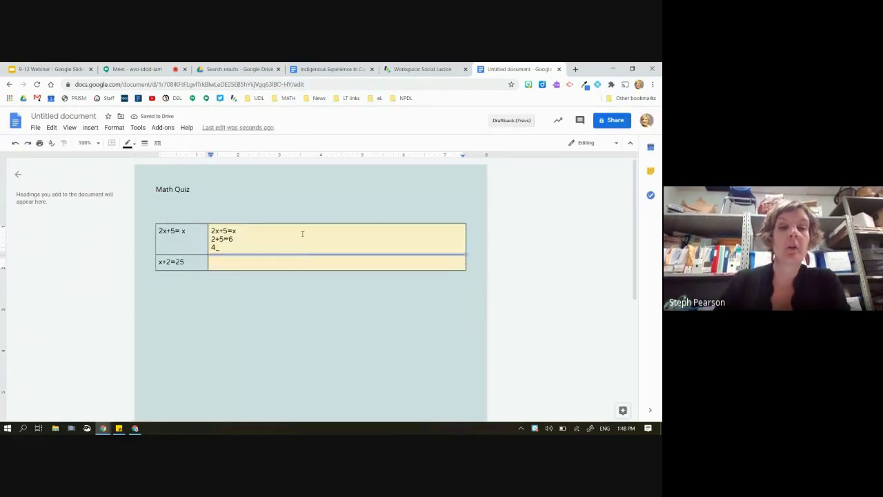
drag(302, 234, 329, 276)
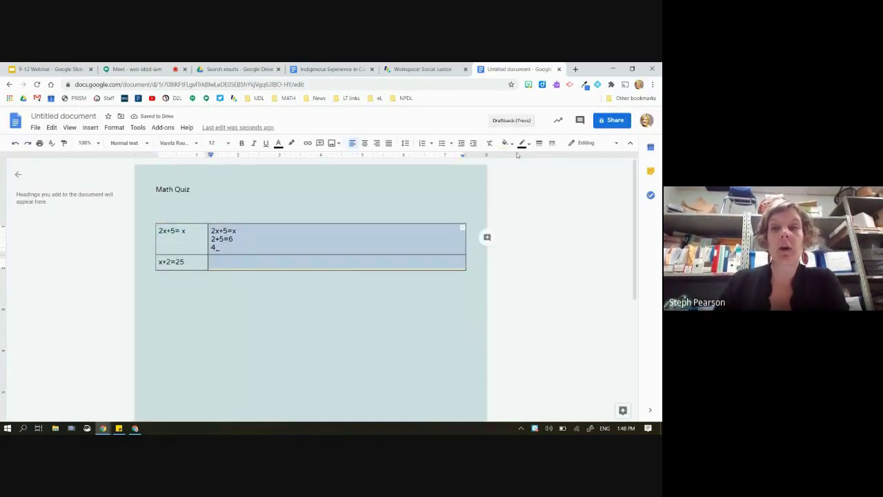
click(505, 143)
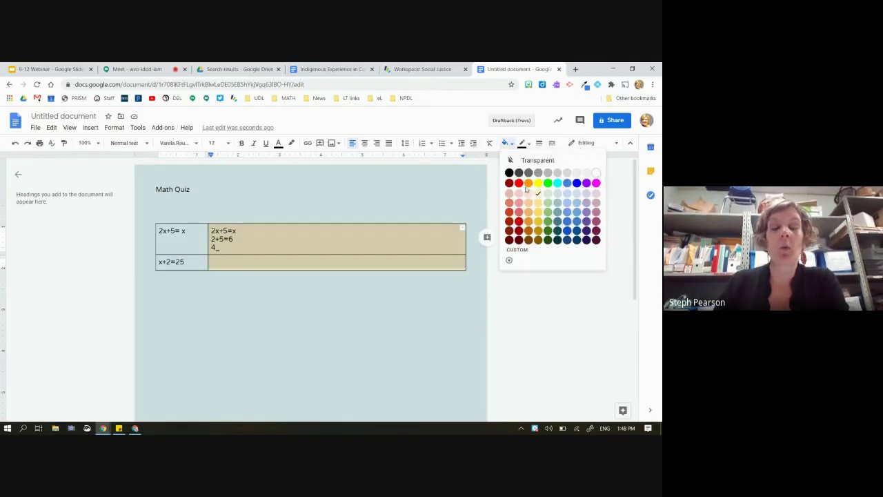
click(285, 347)
click(286, 347)
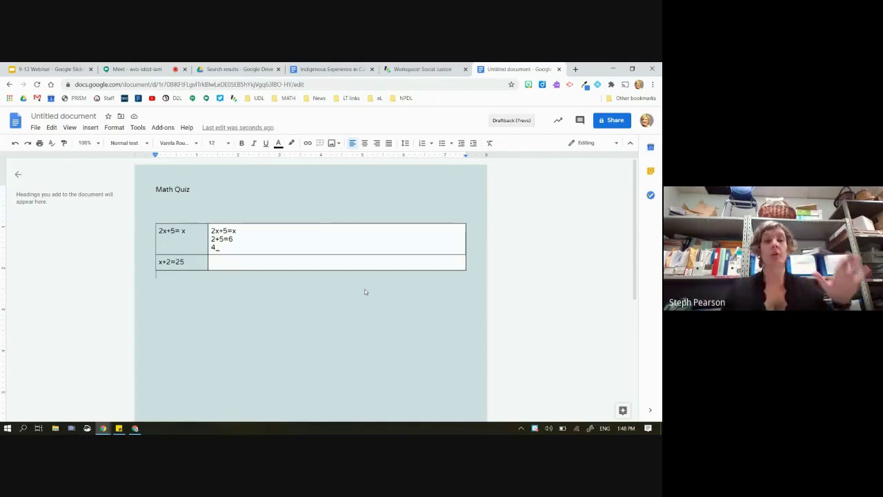
Add a "Science" line below the math table and insert a 2 x 2 table beneath it
key(Return)
text(Science)
key(Return)
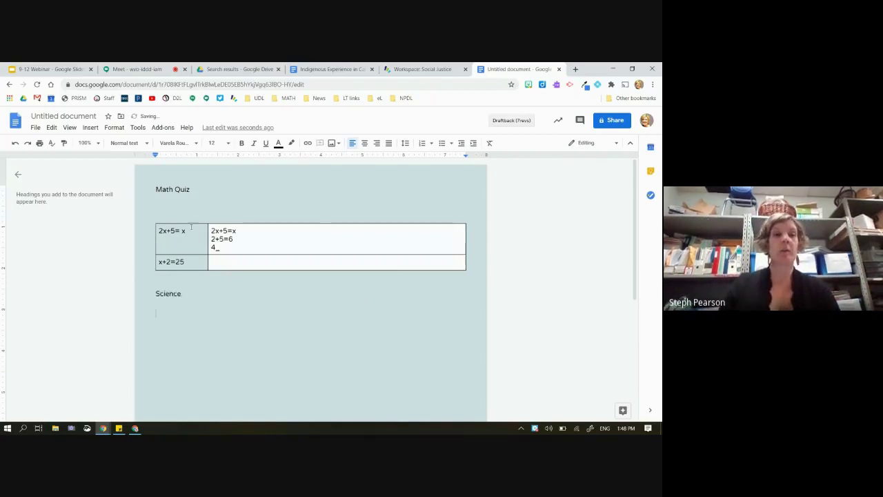
click(90, 128)
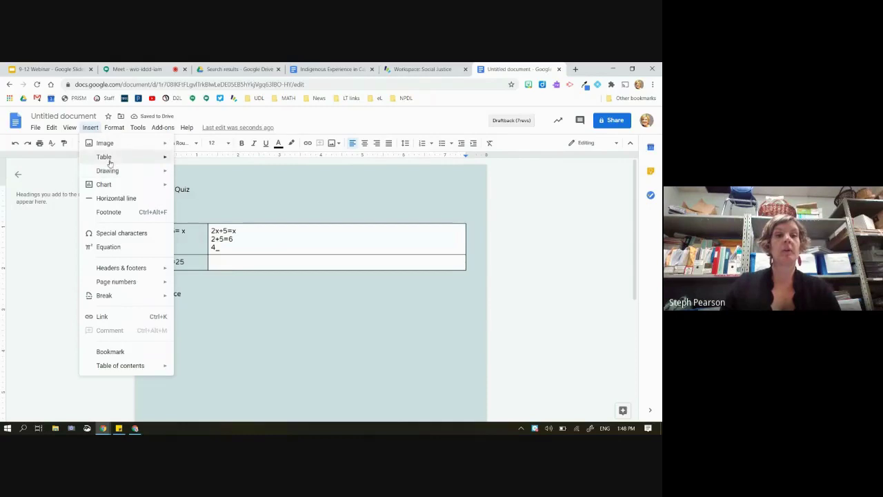
mouse_move(111, 157)
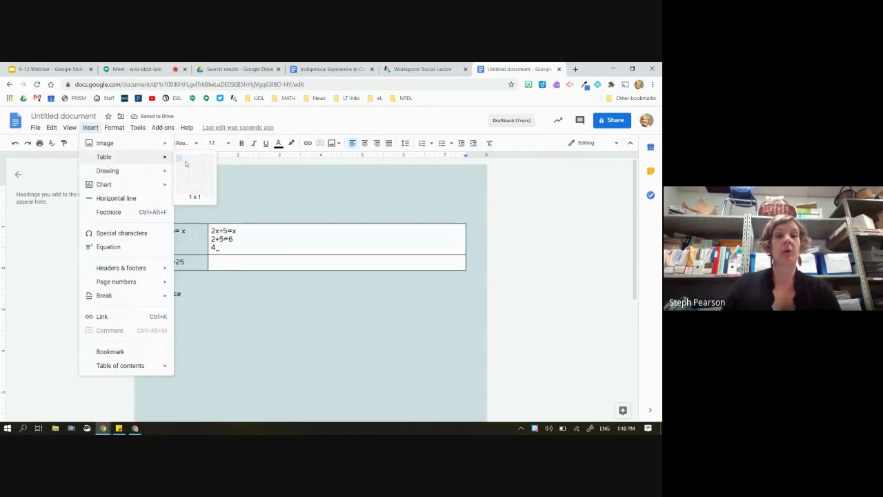
click(186, 166)
Enter the prompt "Rank these liquids" on the line under "Science"
click(184, 307)
text(Rank thes)
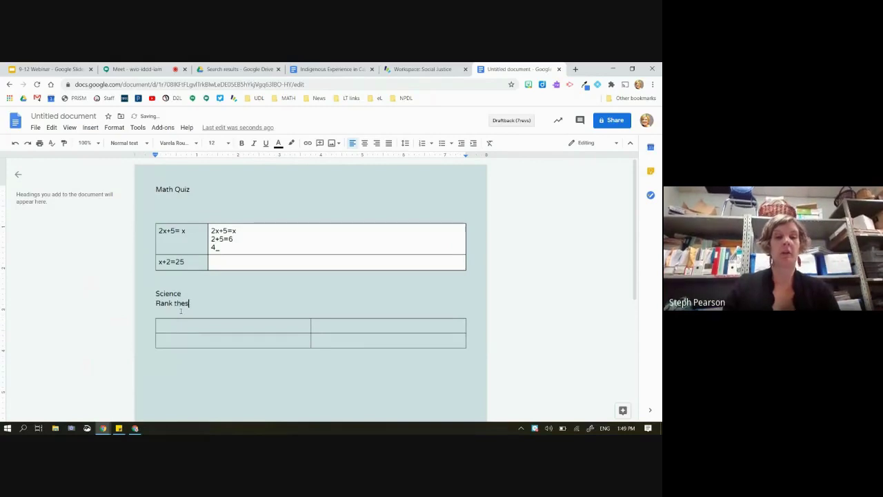
text(e liquids)
key(Return)
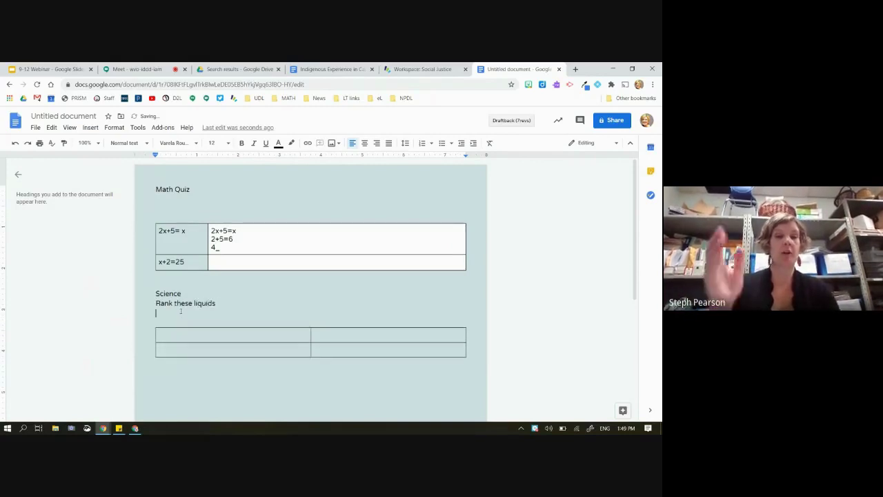
List "Mercury", "Water" and "Molasses" on separate lines between the ranking prompt and the new table
key(Return)
text(mercyr)
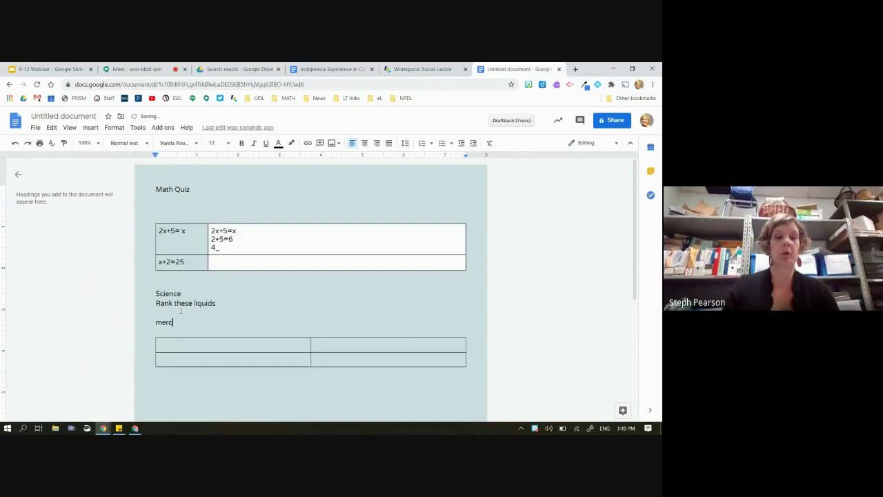
key(BackSpace)
key(BackSpace)
text(ury)
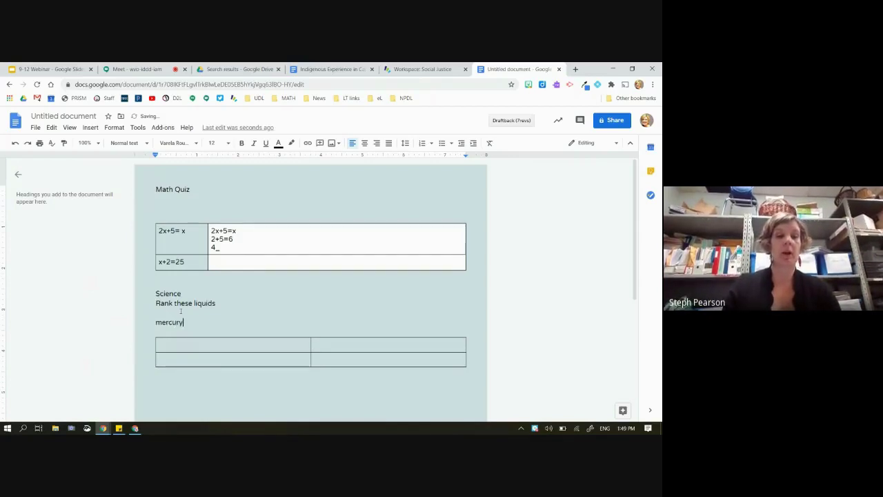
key(Return)
text(water)
key(Return)
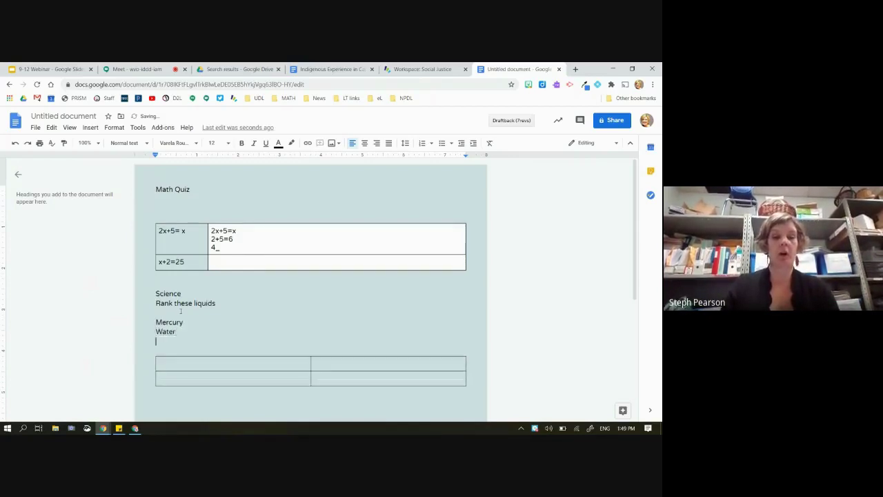
text(molasses)
key(Return)
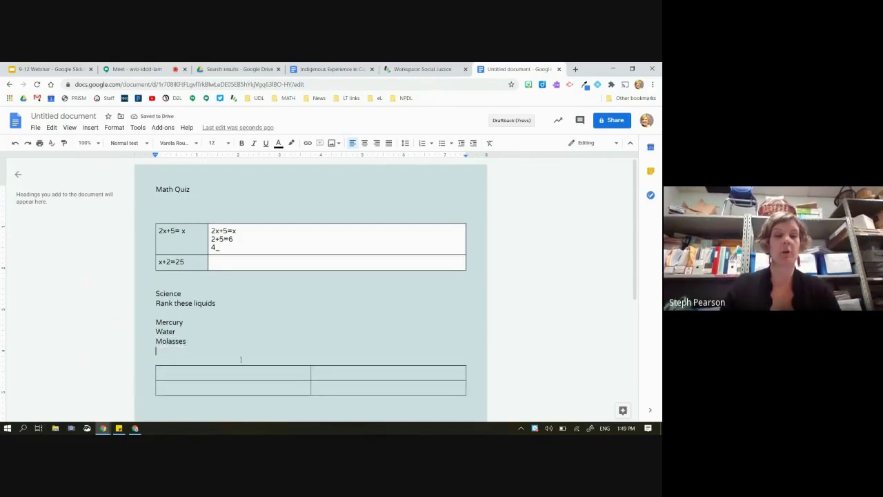
Insert two more rows below the existing rows of the science table
scroll(300, 333, down, 1)
drag(299, 333, 298, 349)
right_click(299, 349)
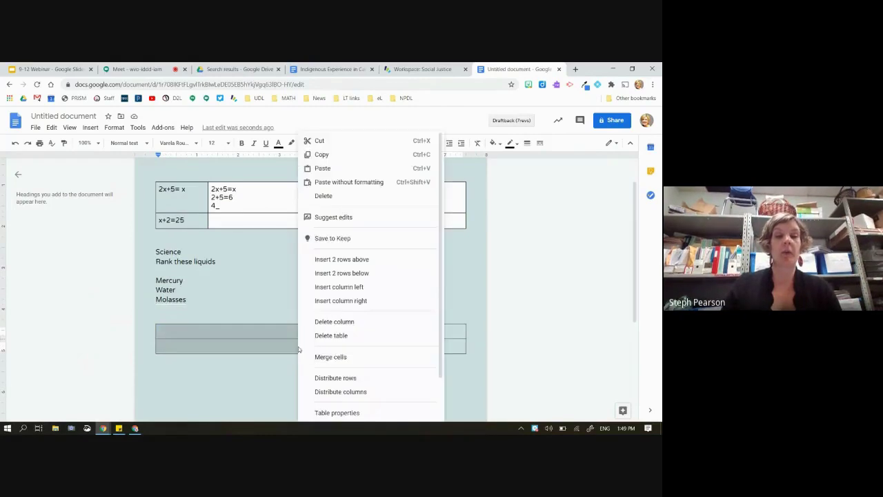
click(338, 273)
drag(345, 324, 344, 359)
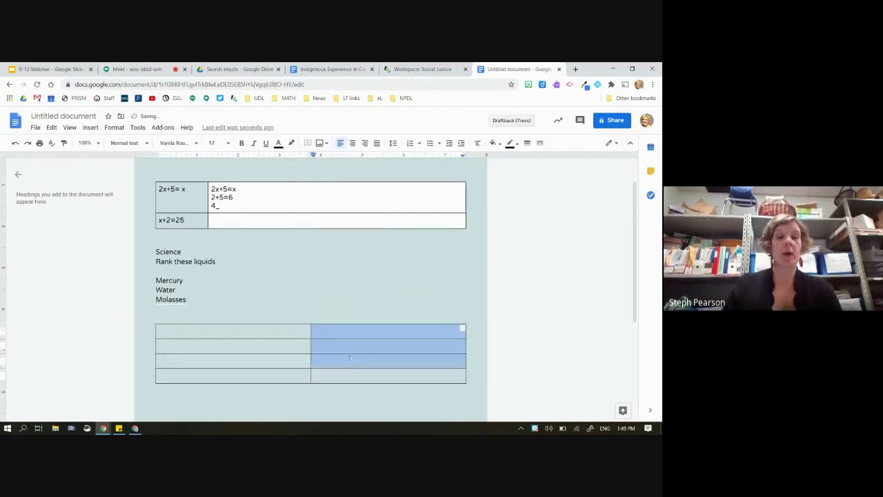
Number the science table's first column from 1 to 4 and append ", justify" to the ranking prompt
click(266, 329)
text(1)
key(Down)
text(2)
key(Down)
text(3)
key(Down)
text(4)
click(219, 261)
text(, justify)
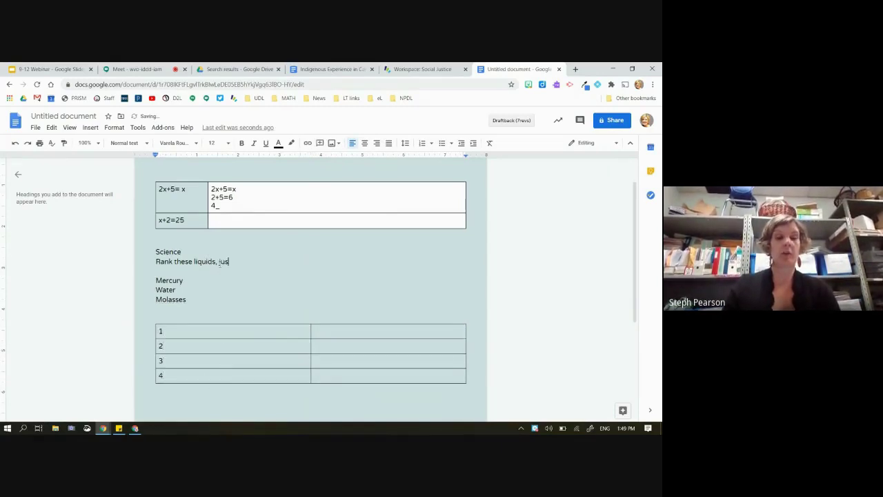
Insert a column right of the numbers and narrow the number column to fit its digits
right_click(192, 331)
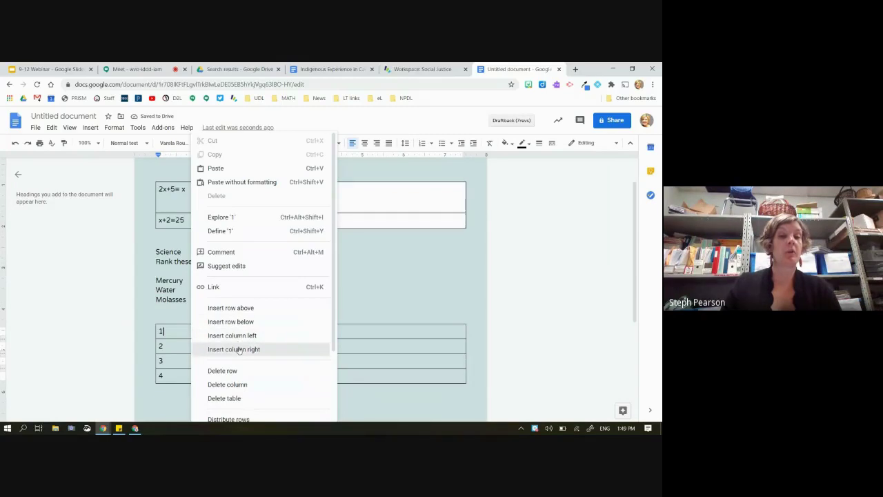
click(234, 349)
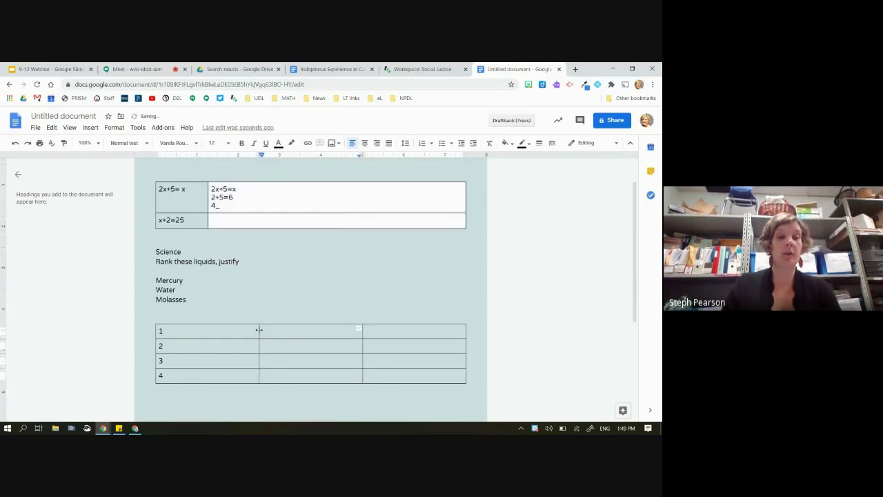
drag(196, 332, 175, 333)
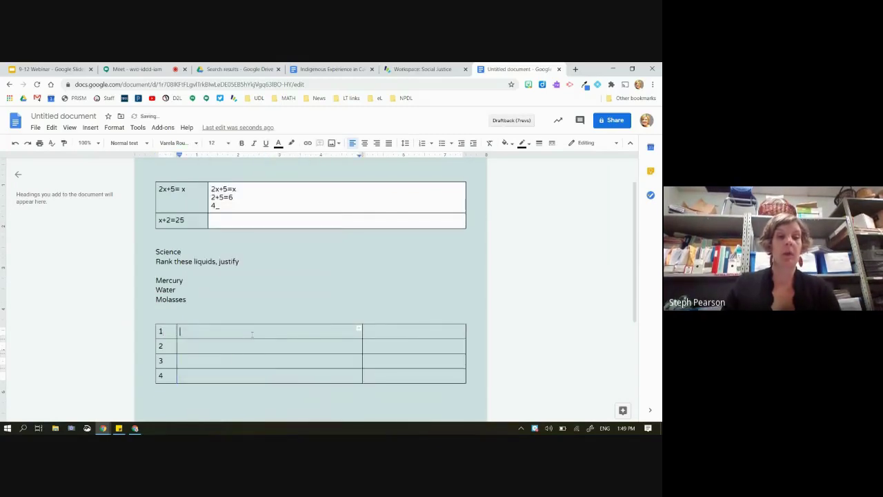
Shade the science table's two blank answer columns white and remove the extra blank line above the table
double_click(169, 280)
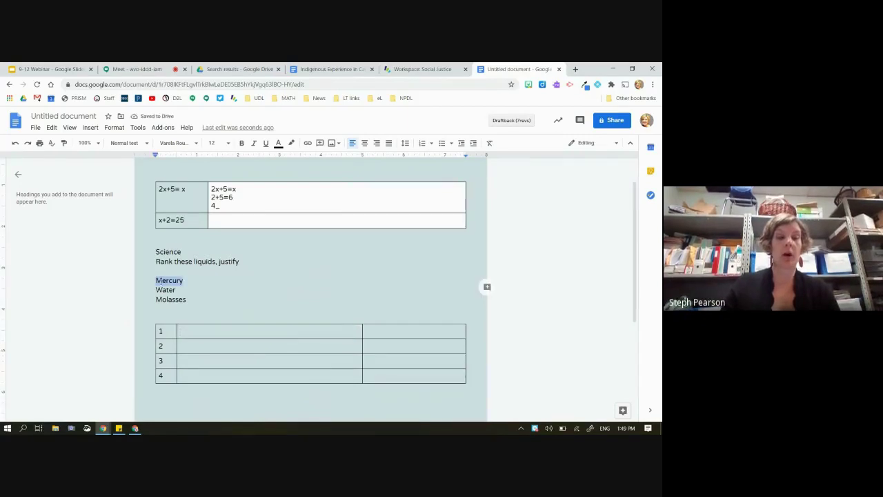
drag(206, 327, 392, 404)
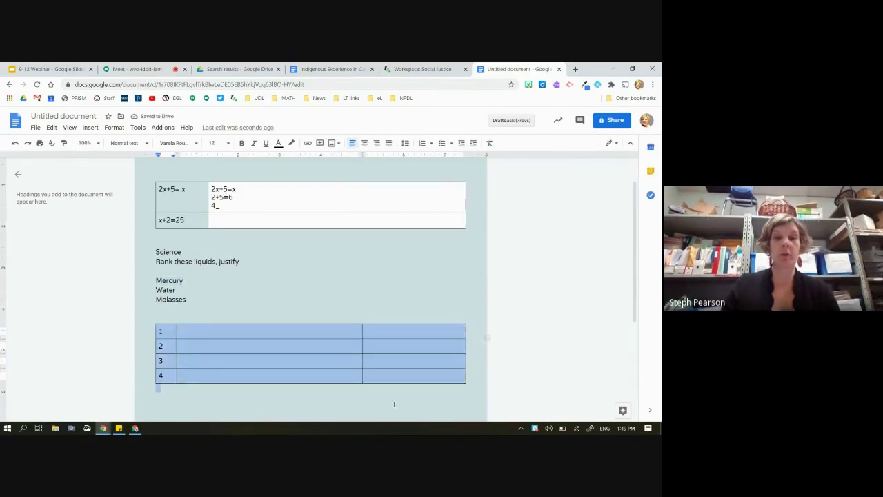
click(299, 331)
drag(299, 331, 393, 372)
click(494, 143)
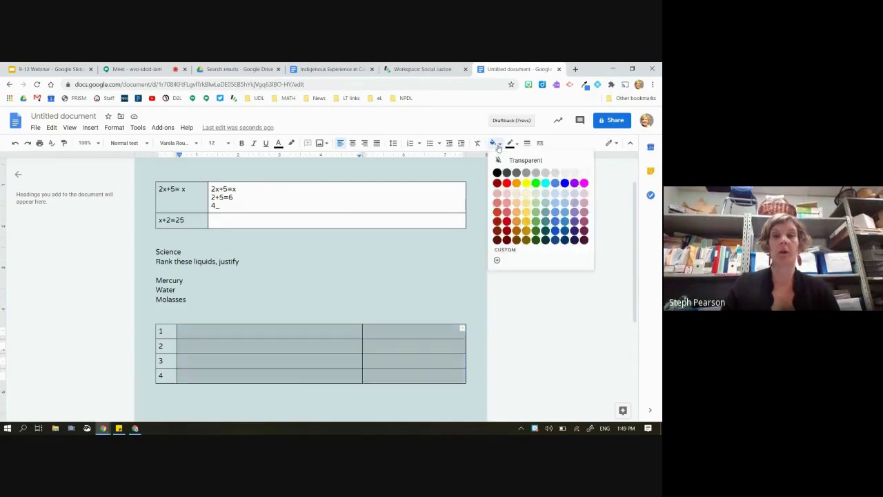
click(584, 174)
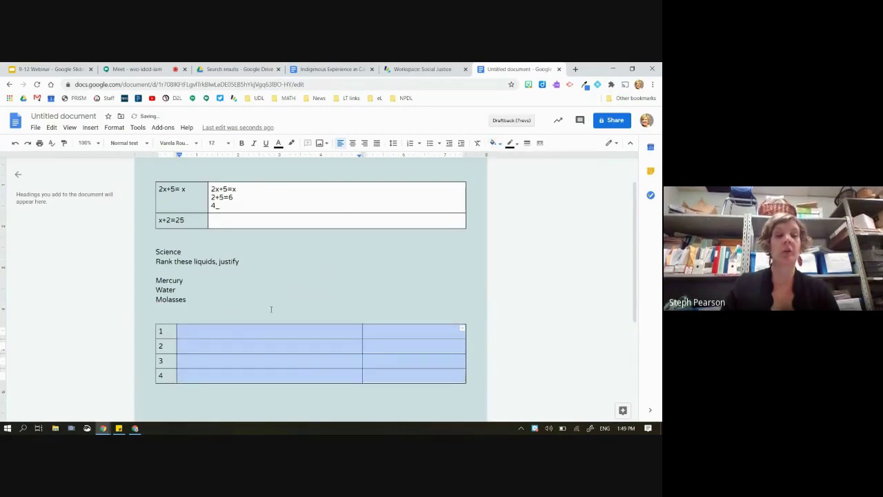
click(222, 313)
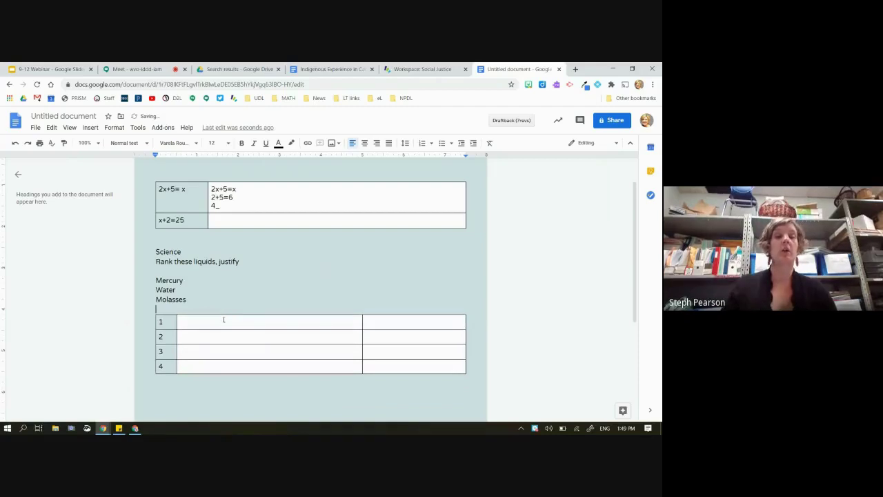
Insert a header row above row 1 and head the middle column "liquid"
right_click(223, 323)
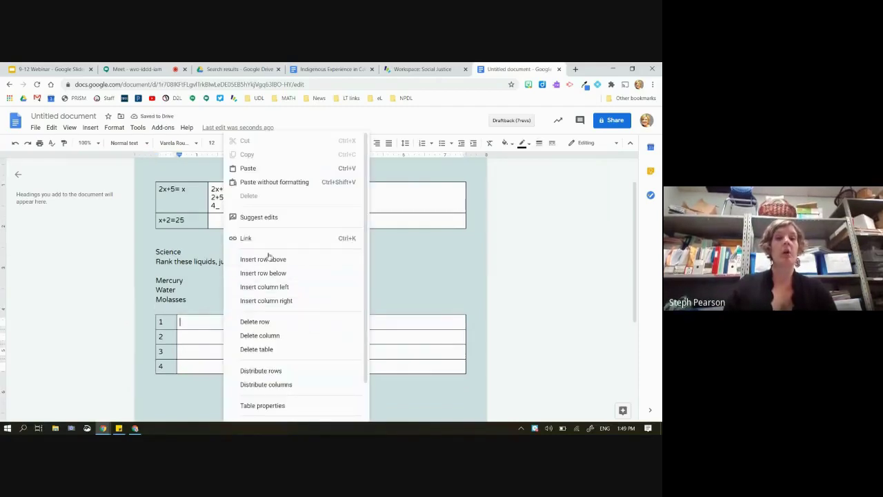
click(269, 259)
click(275, 324)
text(liquid)
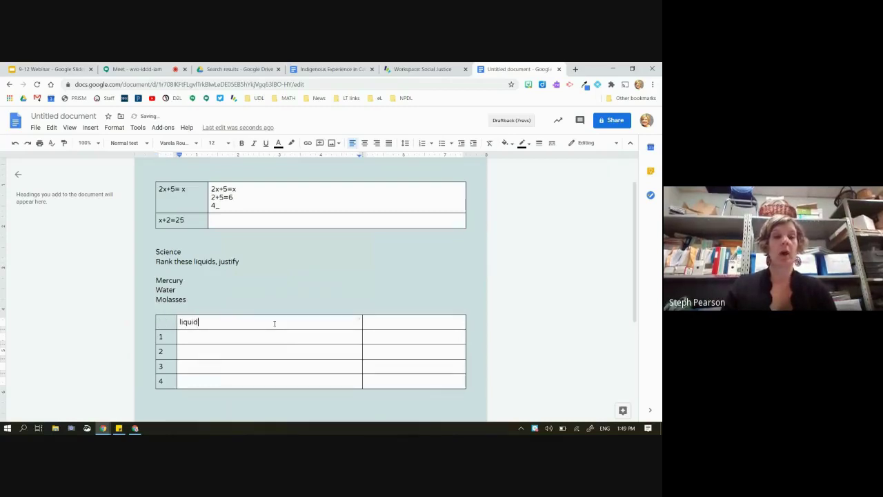
key(Tab)
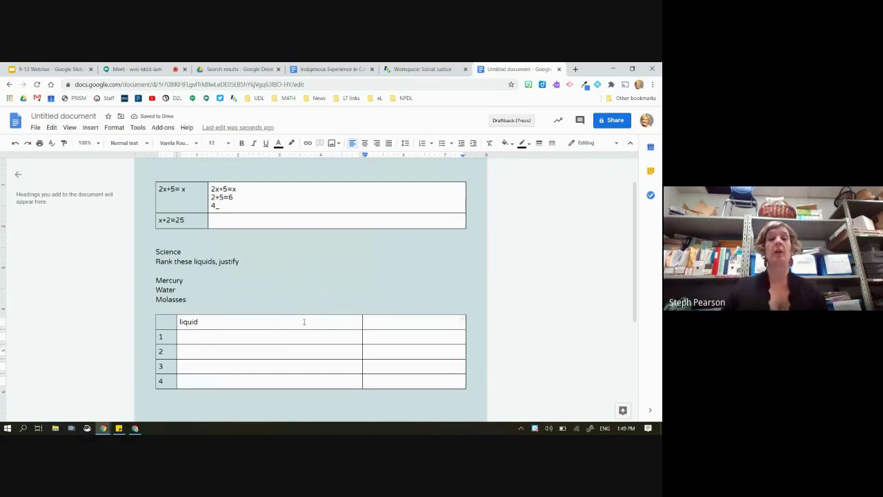
Widen the last column of the science table and head it "justify"
drag(362, 321, 334, 320)
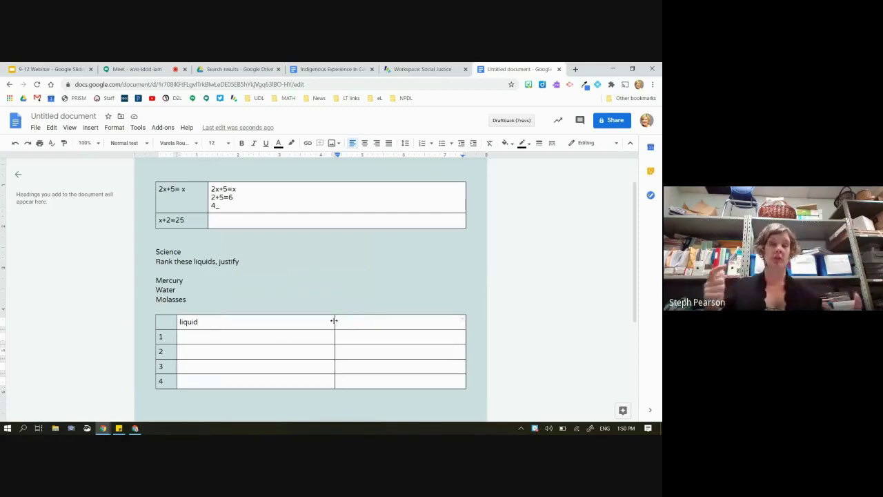
click(336, 322)
text(justify)
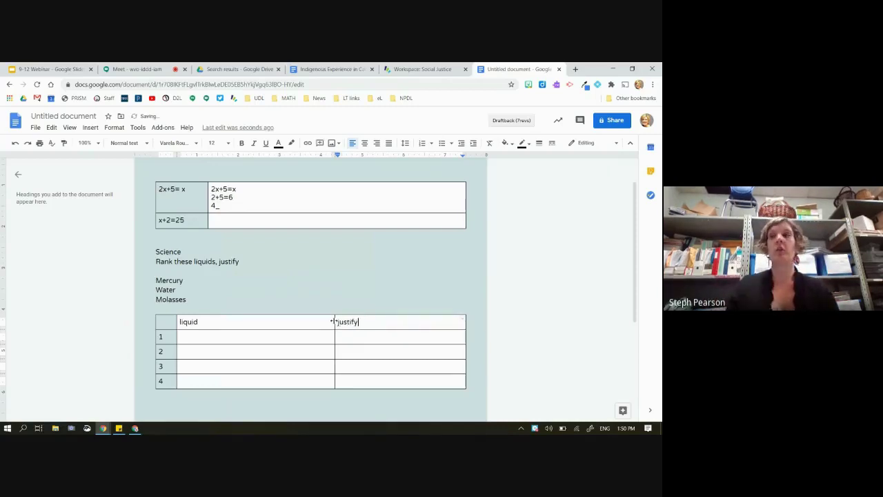
click(326, 339)
click(360, 336)
click(300, 349)
drag(333, 321, 329, 321)
click(260, 332)
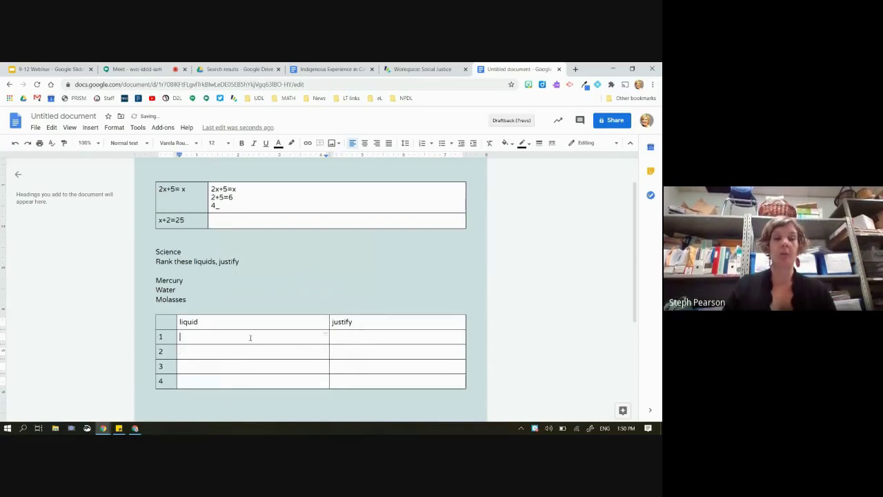
Copy "Mercury" from the list into the liquid cell of row 1
double_click(163, 279)
key(ctrl+c)
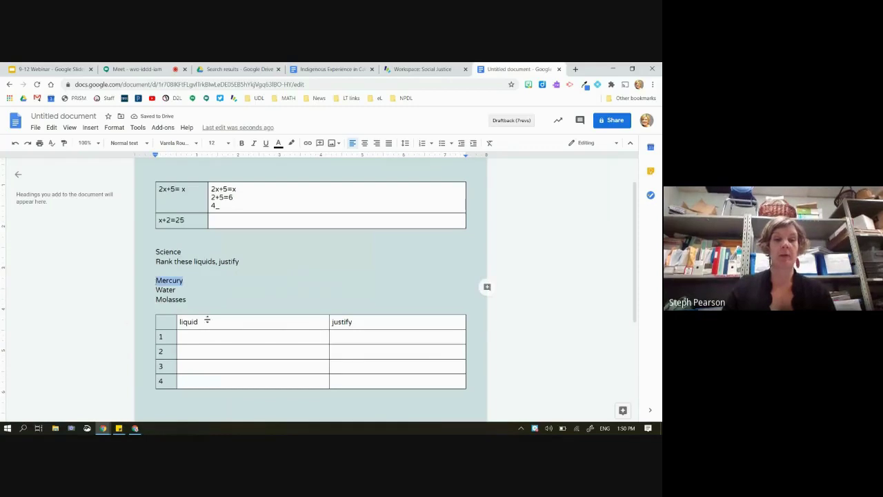
click(204, 336)
key(ctrl+v)
Enter the sample justification "Its heavu" beside Mercury in row 1
click(358, 341)
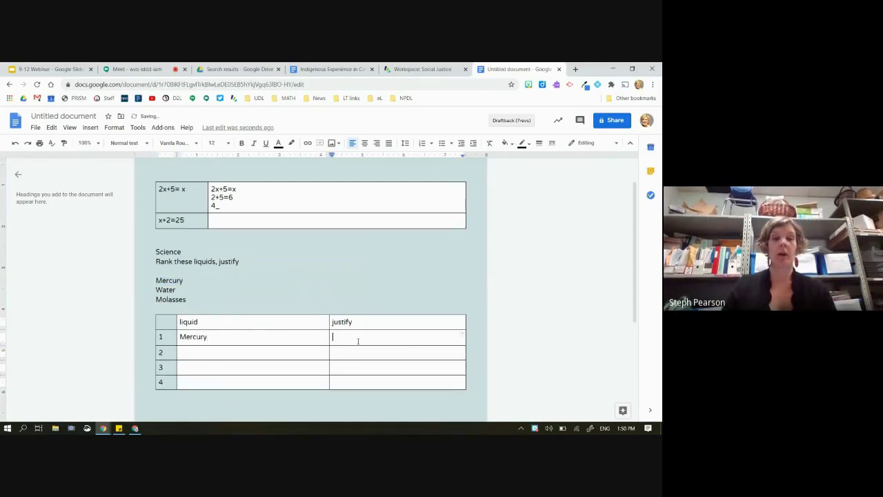
text(Its den)
key(BackSpace)
key(BackSpace)
key(BackSpace)
text(heave)
key(BackSpace)
text(y)
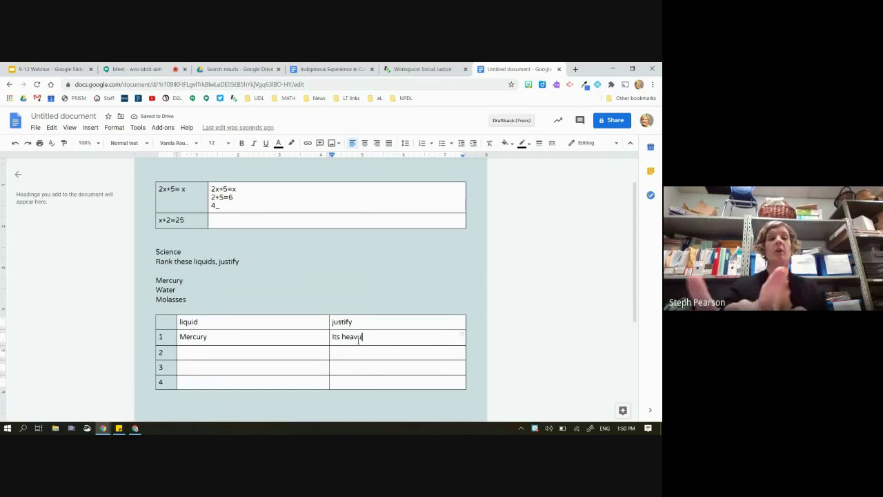
Make the background of the "liquid" and "justify" header cells transparent
drag(355, 321, 227, 321)
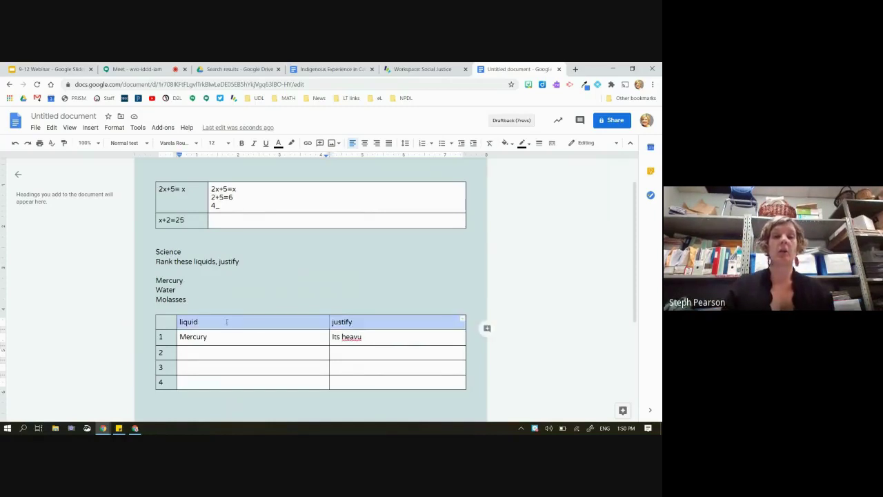
right_click(235, 322)
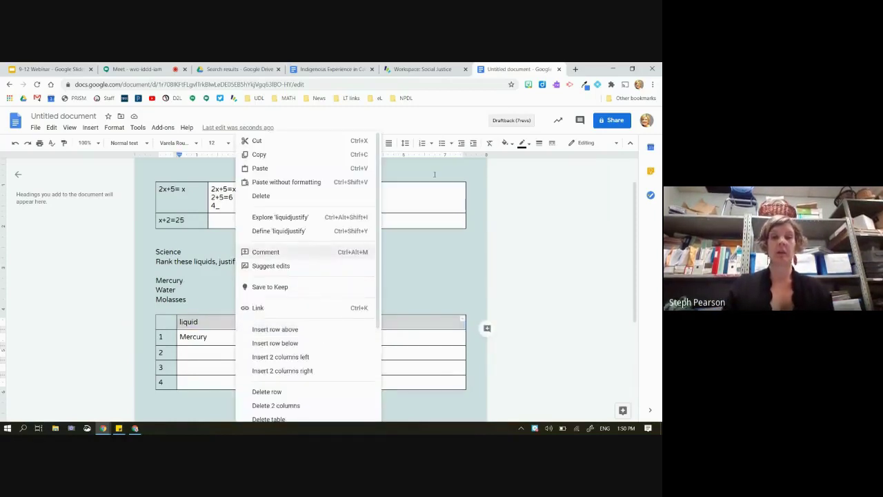
click(507, 143)
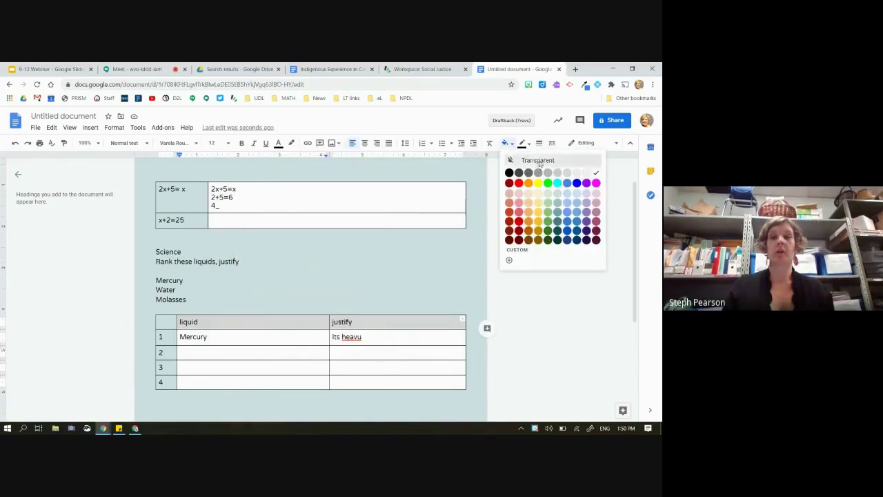
click(567, 200)
key(Left)
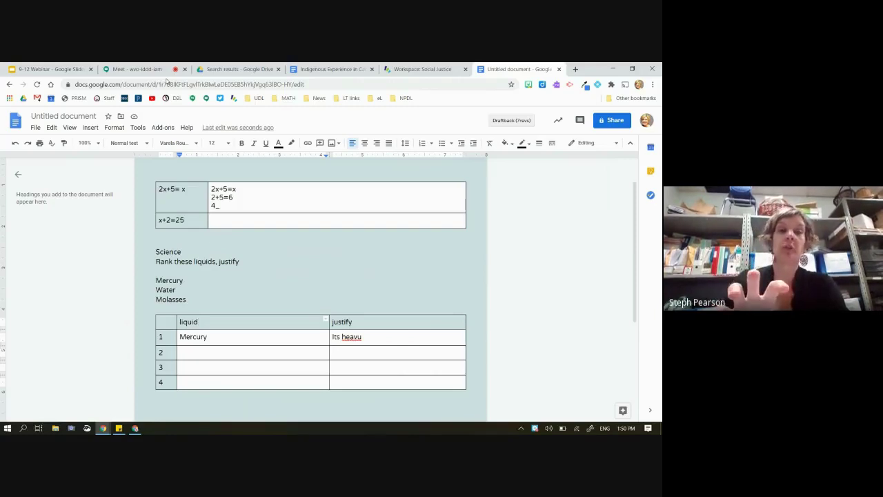
Switch to the Google Meet call
click(143, 69)
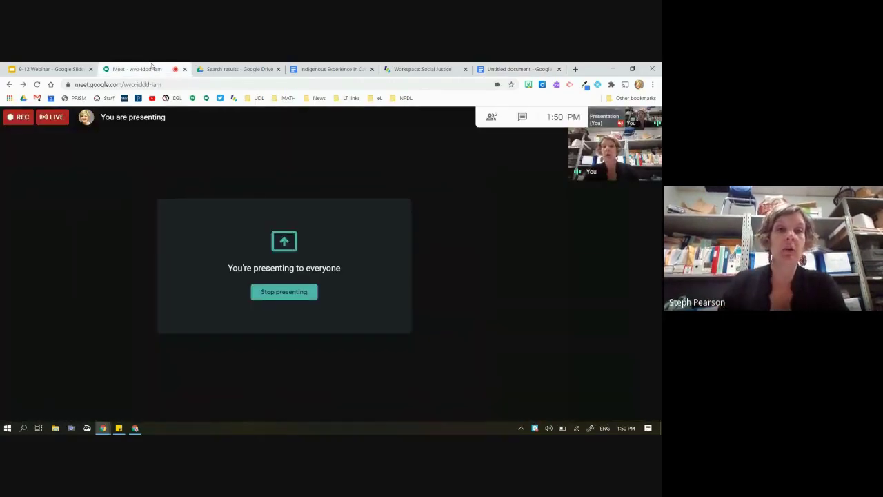